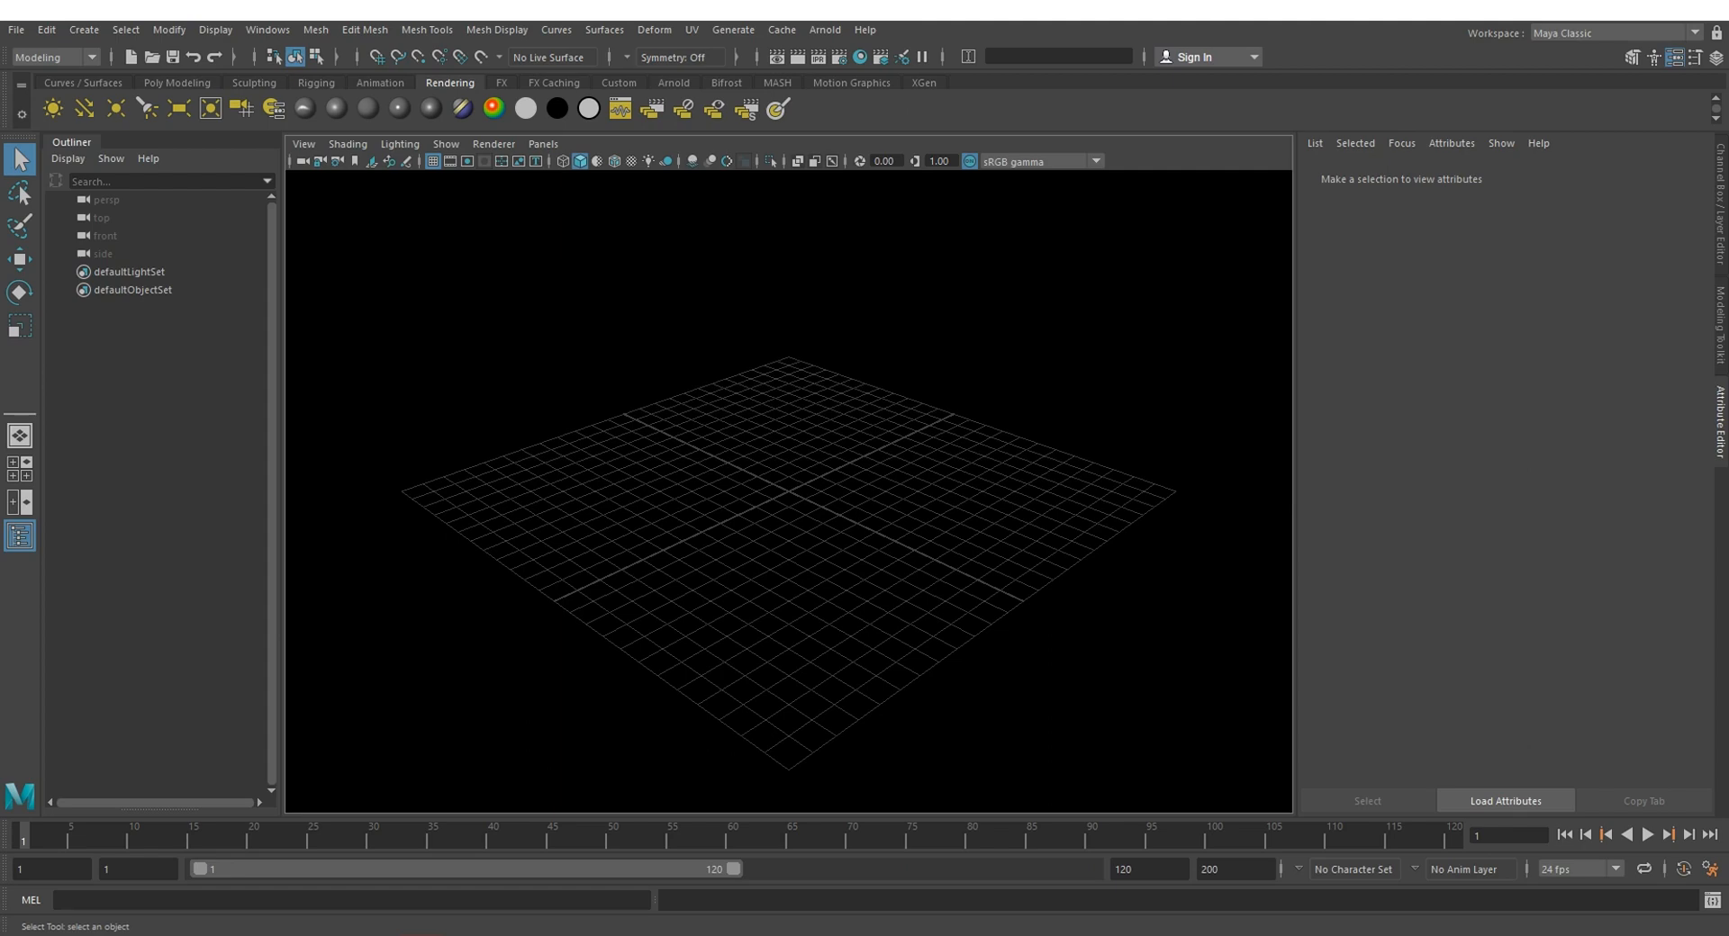
# Step: Import the bottom iris mesh hi_bottom_geo.obj from the geo folder into the scene
pyautogui.click(18, 30)
pyautogui.click(65, 126)
pyautogui.click(367, 342)
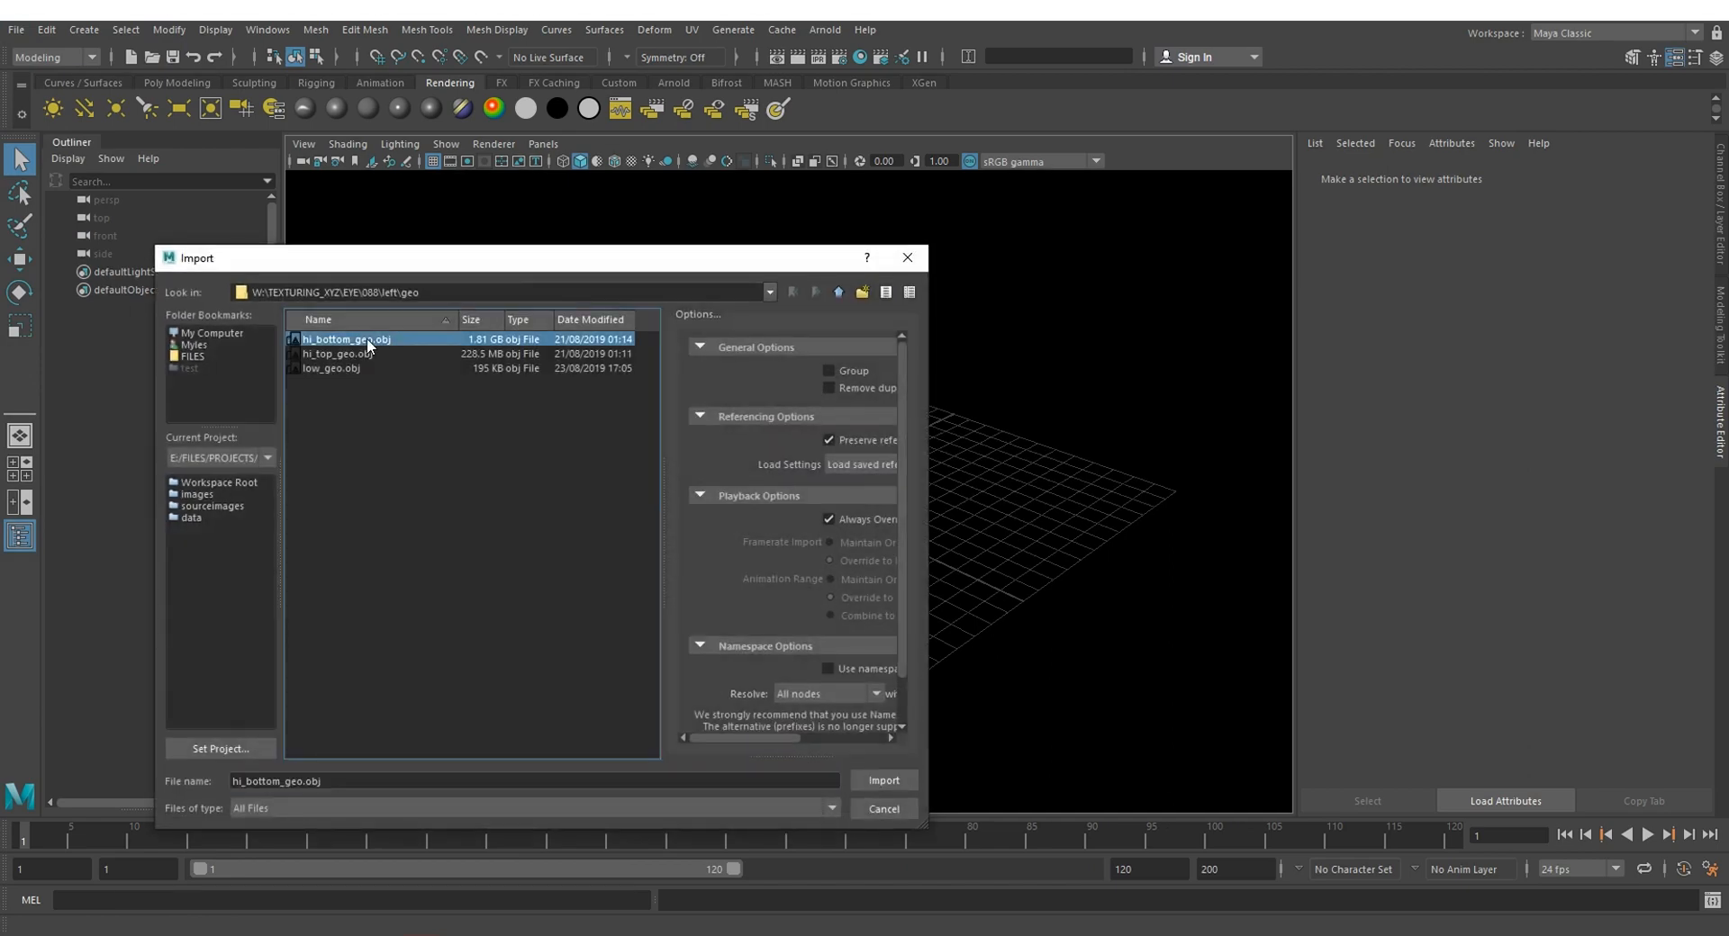
pyautogui.click(898, 785)
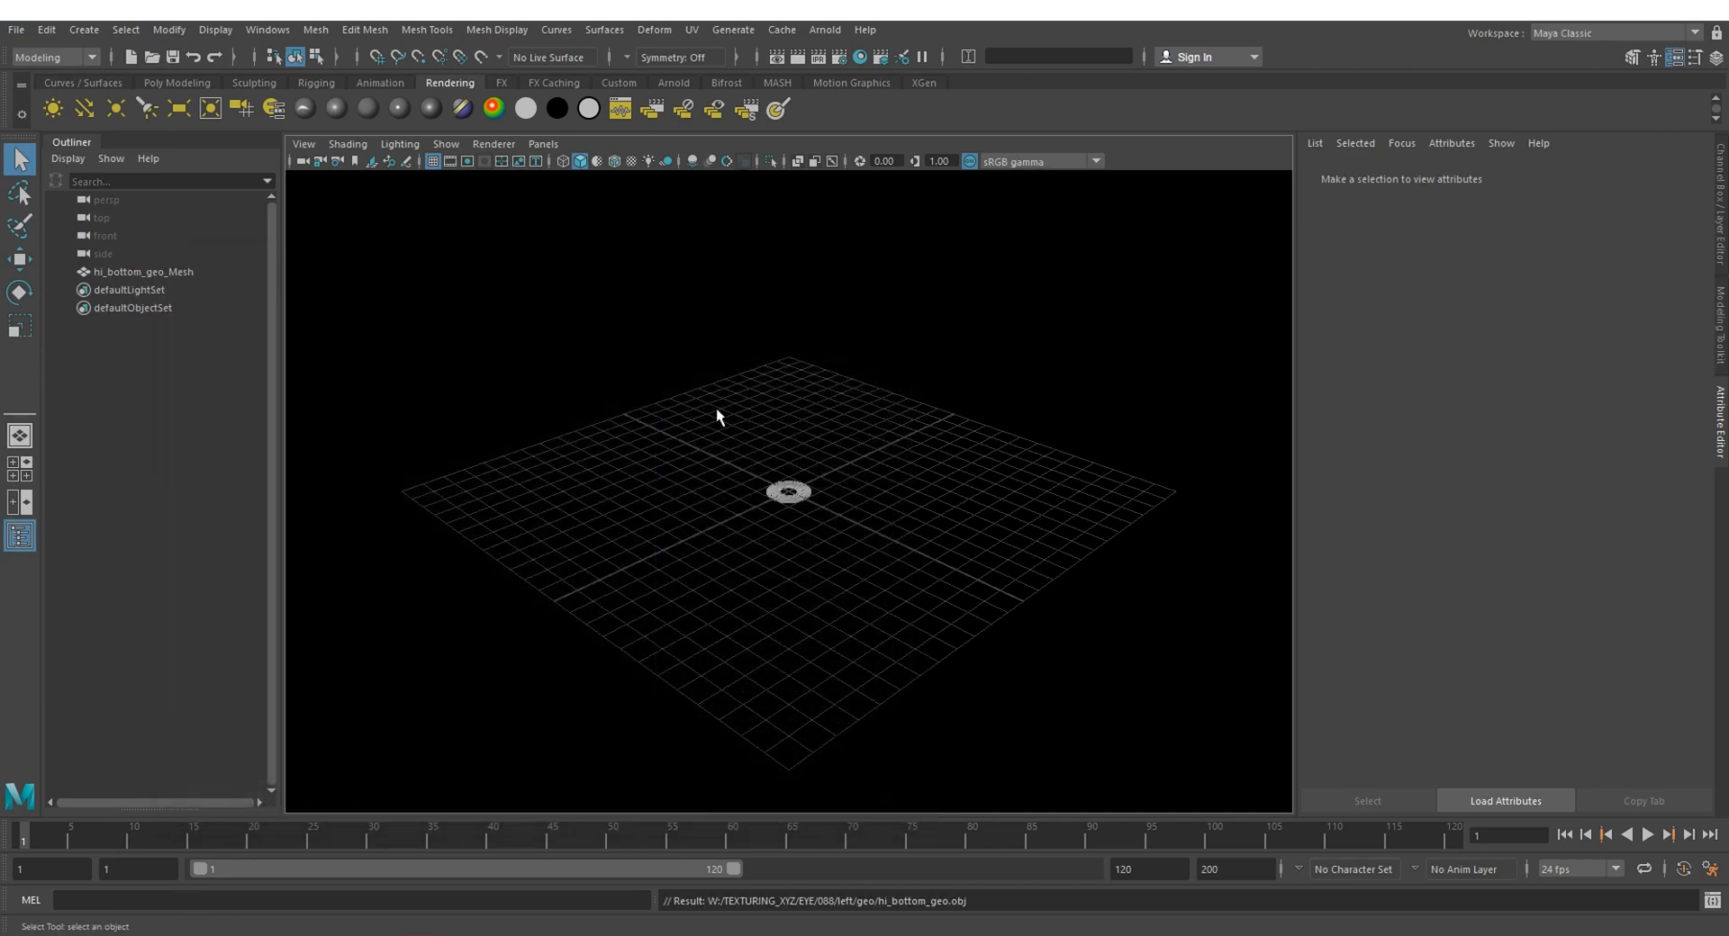
# Step: Import the top iris mesh hi_top_geo.obj into the same scene
pyautogui.click(16, 30)
pyautogui.click(56, 228)
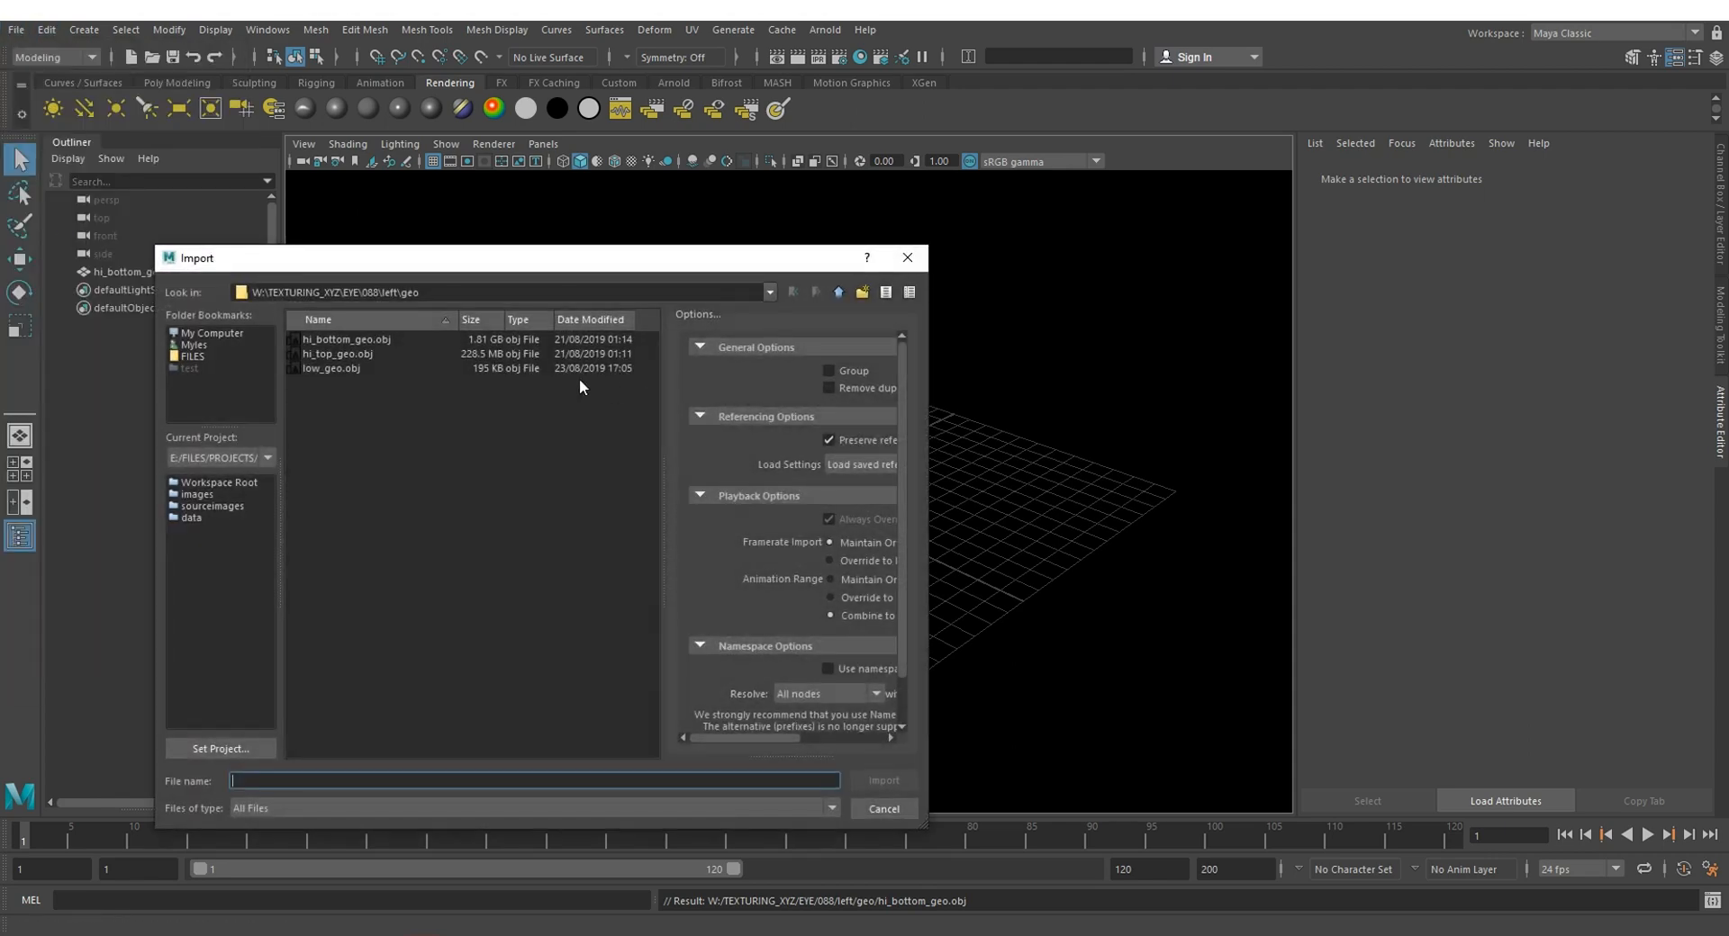
pyautogui.click(359, 353)
pyautogui.click(883, 781)
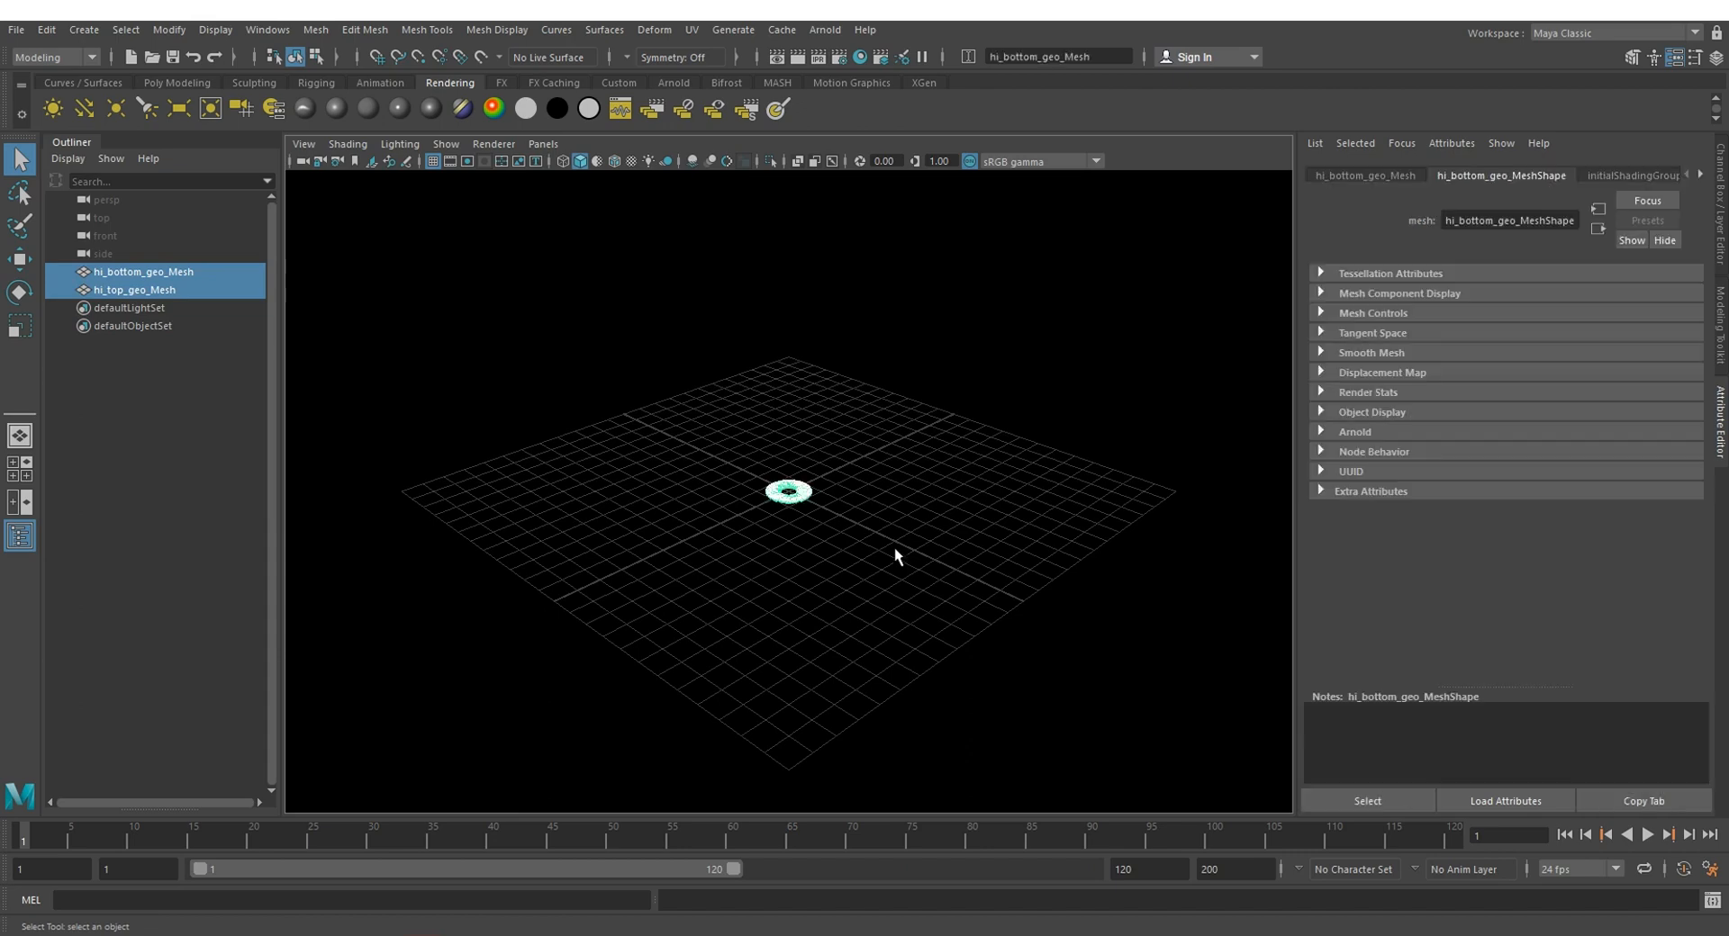
# Step: Frame the imported iris meshes and inspect the top and bottom layers individually from above
pyautogui.press('f')
pyautogui.keyDown('alt'); pyautogui.moveTo(1080, 373); pyautogui.dragTo(1080, 453); pyautogui.keyUp('alt')
pyautogui.click(1110, 584)
pyautogui.moveTo(1111, 586)
pyautogui.keyDown('alt'); pyautogui.mouseDown()
pyautogui.moveTo(1073, 471)
pyautogui.moveTo(1052, 540)
pyautogui.moveTo(1119, 417)
pyautogui.moveTo(1107, 332)
pyautogui.moveTo(1086, 567)
pyautogui.moveTo(984, 509)
pyautogui.mouseUp(); pyautogui.keyUp('alt')
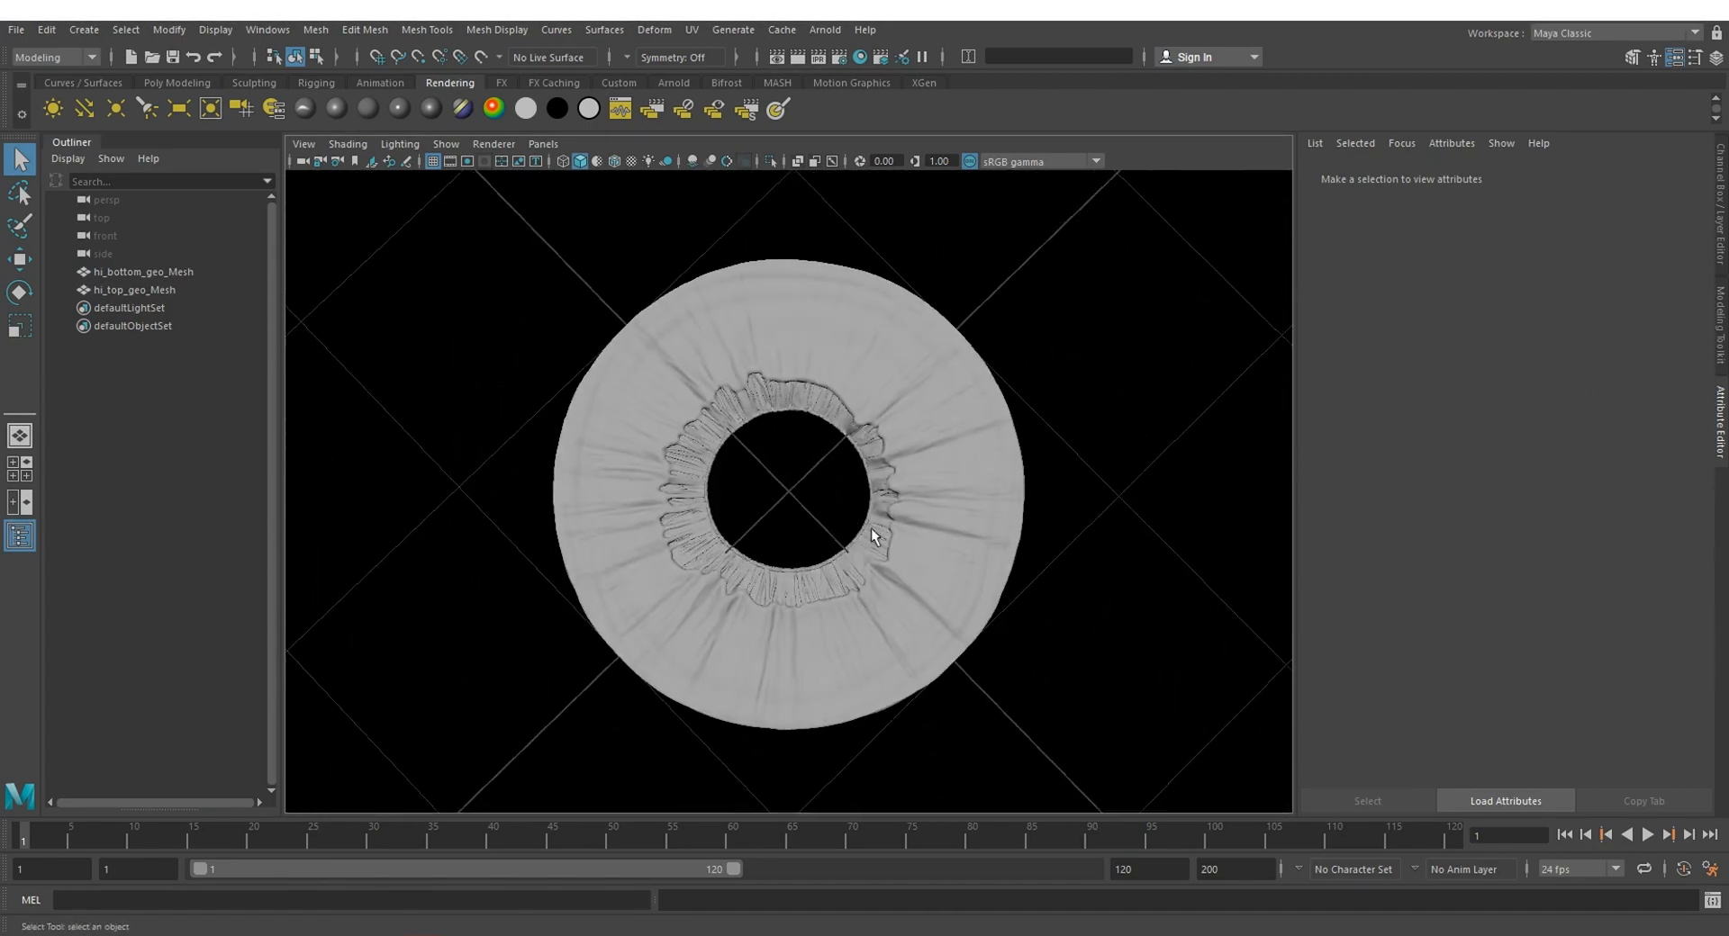
pyautogui.click(880, 555)
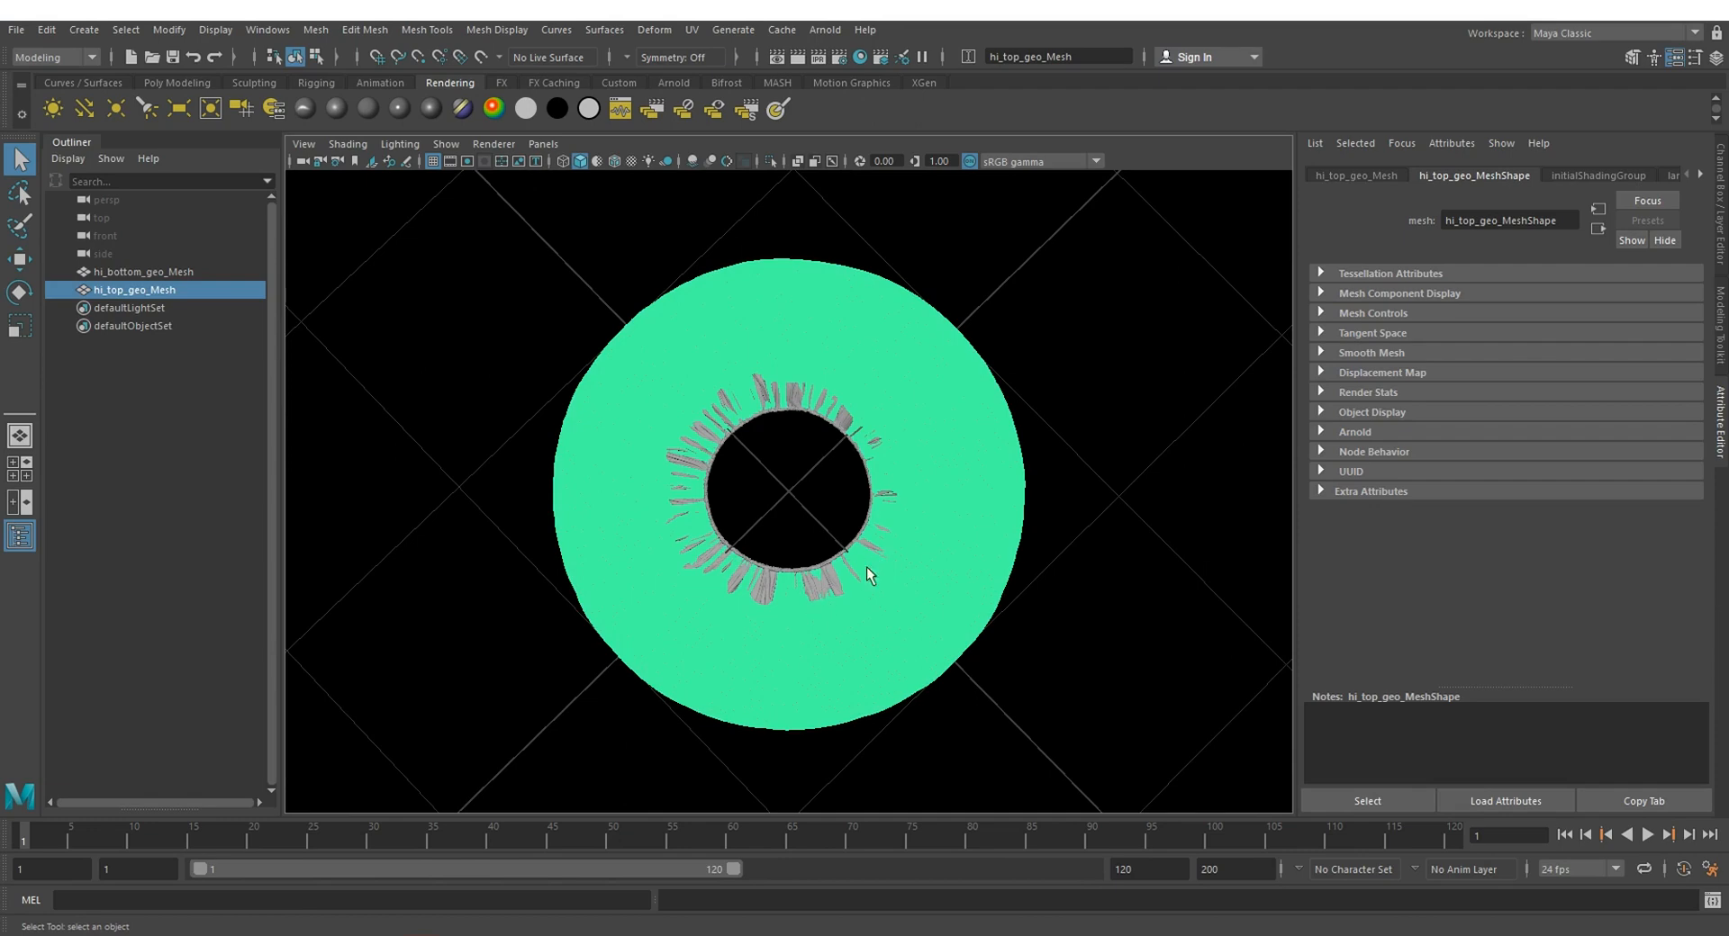
pyautogui.press('Left')
pyautogui.keyDown('alt'); pyautogui.moveTo(1156, 585); pyautogui.dragTo(1122, 577); pyautogui.keyUp('alt')
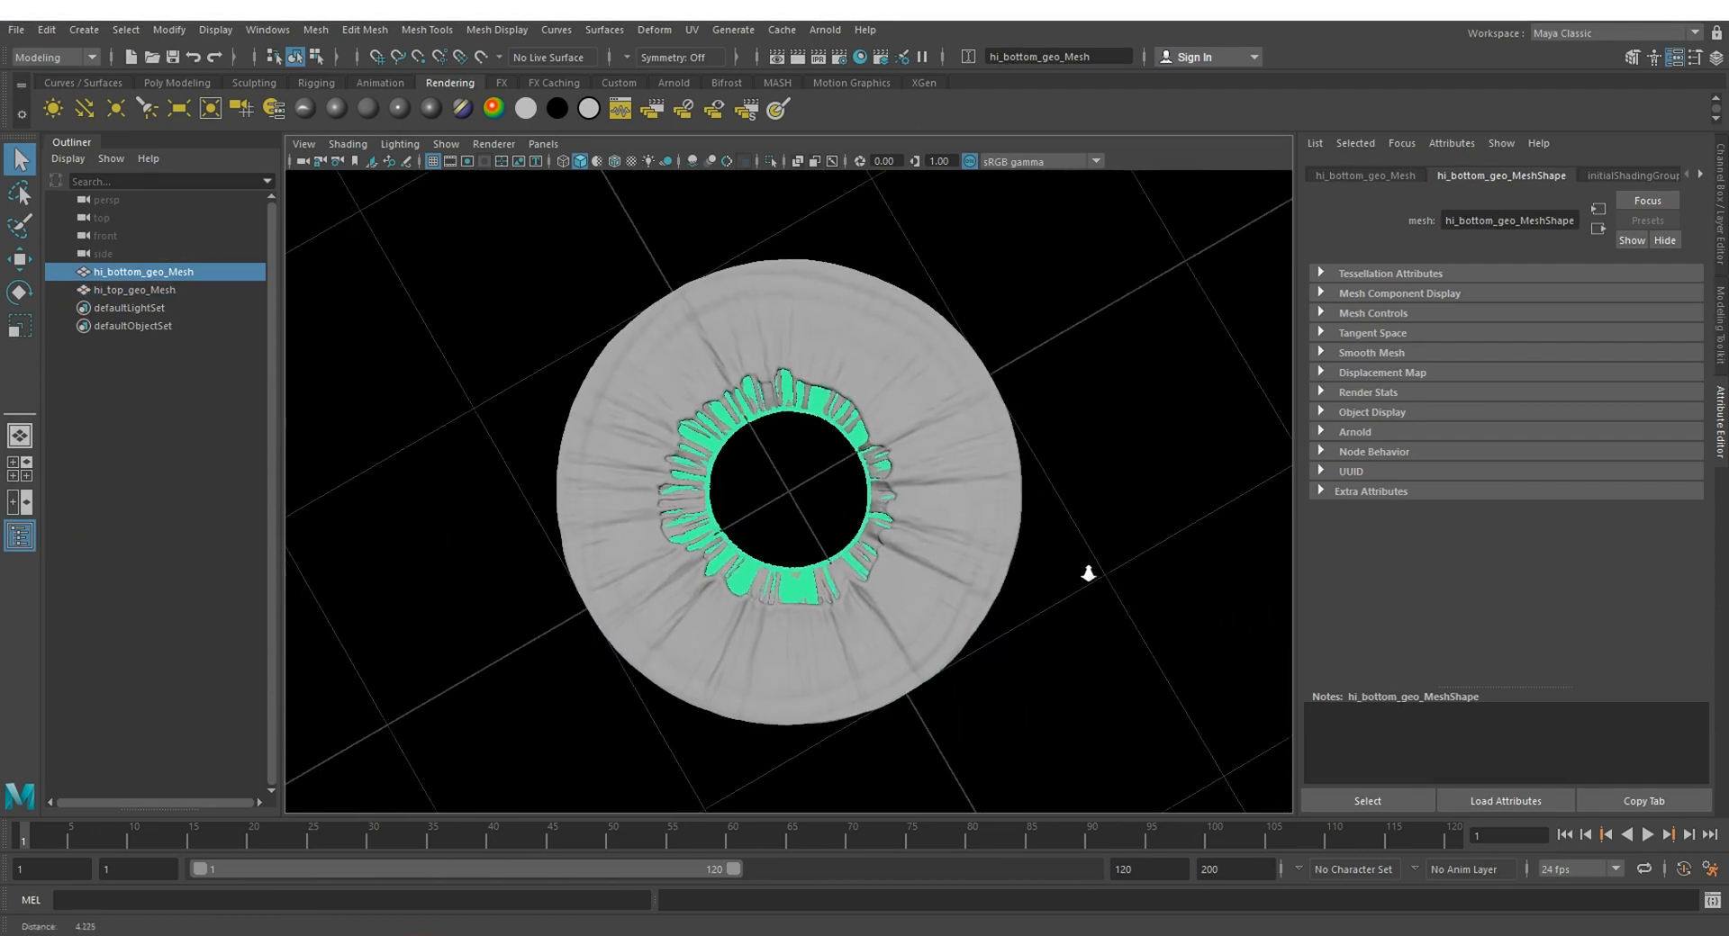
pyautogui.keyDown('alt'); pyautogui.moveTo(1089, 575); pyautogui.dragTo(1023, 531, button='right'); pyautogui.keyUp('alt')
pyautogui.click(1057, 573)
pyautogui.keyDown('alt'); pyautogui.moveTo(1010, 526); pyautogui.dragTo(1173, 364); pyautogui.keyUp('alt')
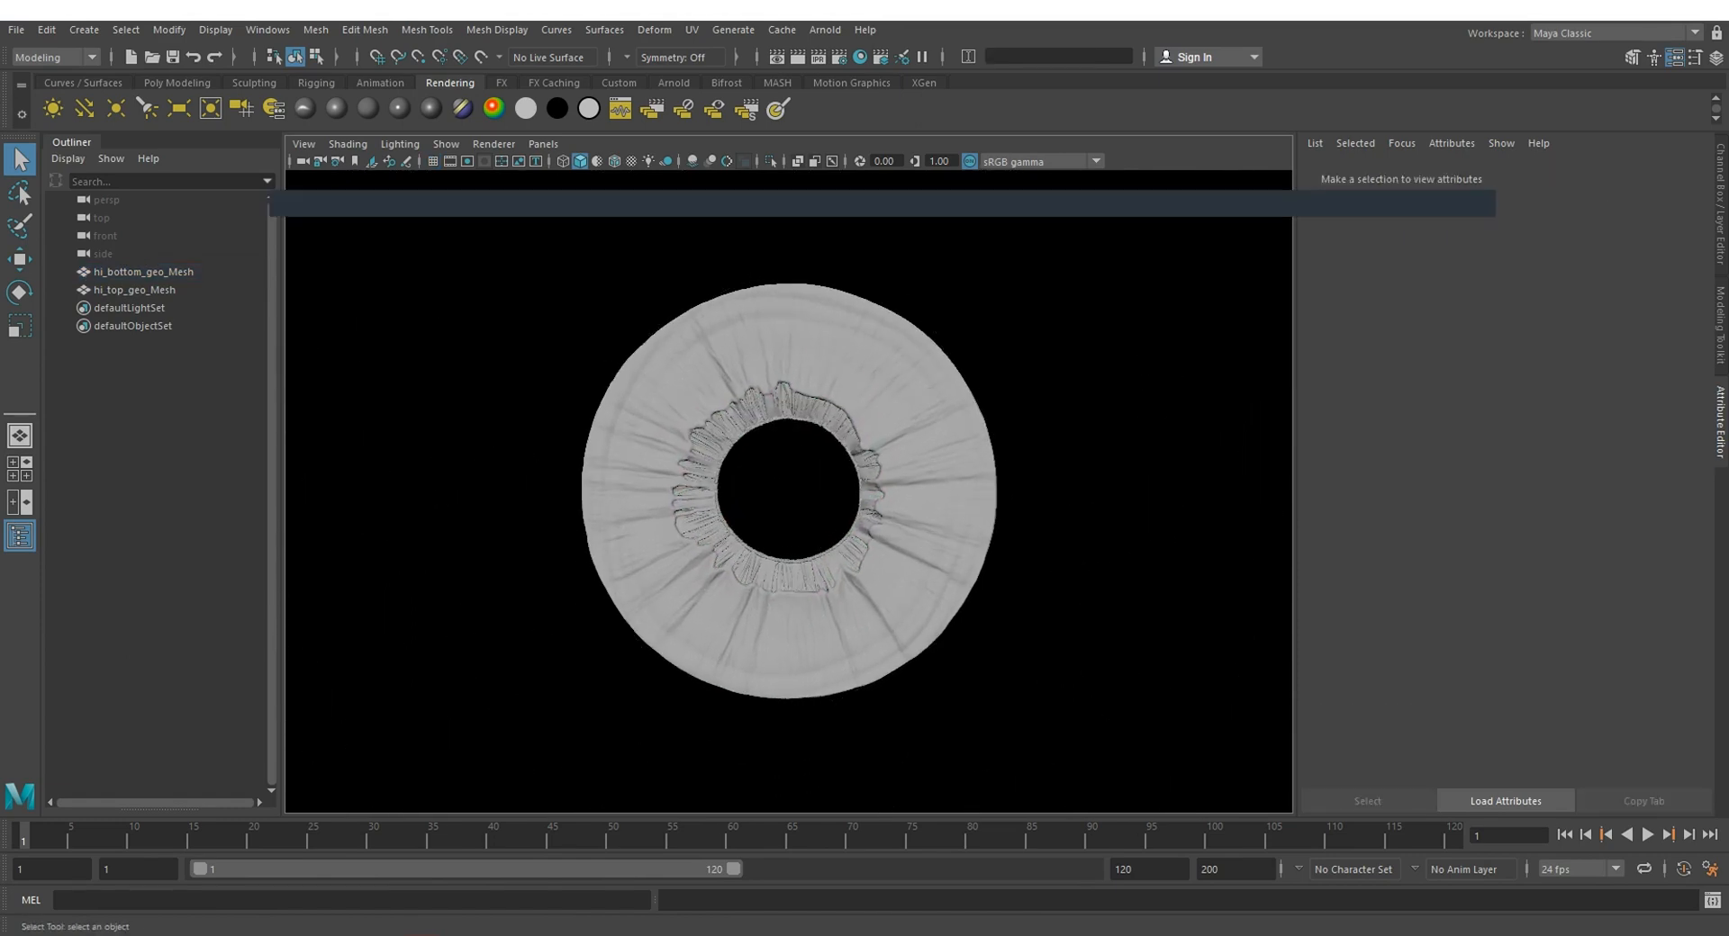
# Step: Switch to the browser and read the advanced workflow steps on the texturing.xyz UHD Iris page about importing the base shader
pyautogui.hotkey('alt', 'Tab')
pyautogui.scroll(1, 912, 419)
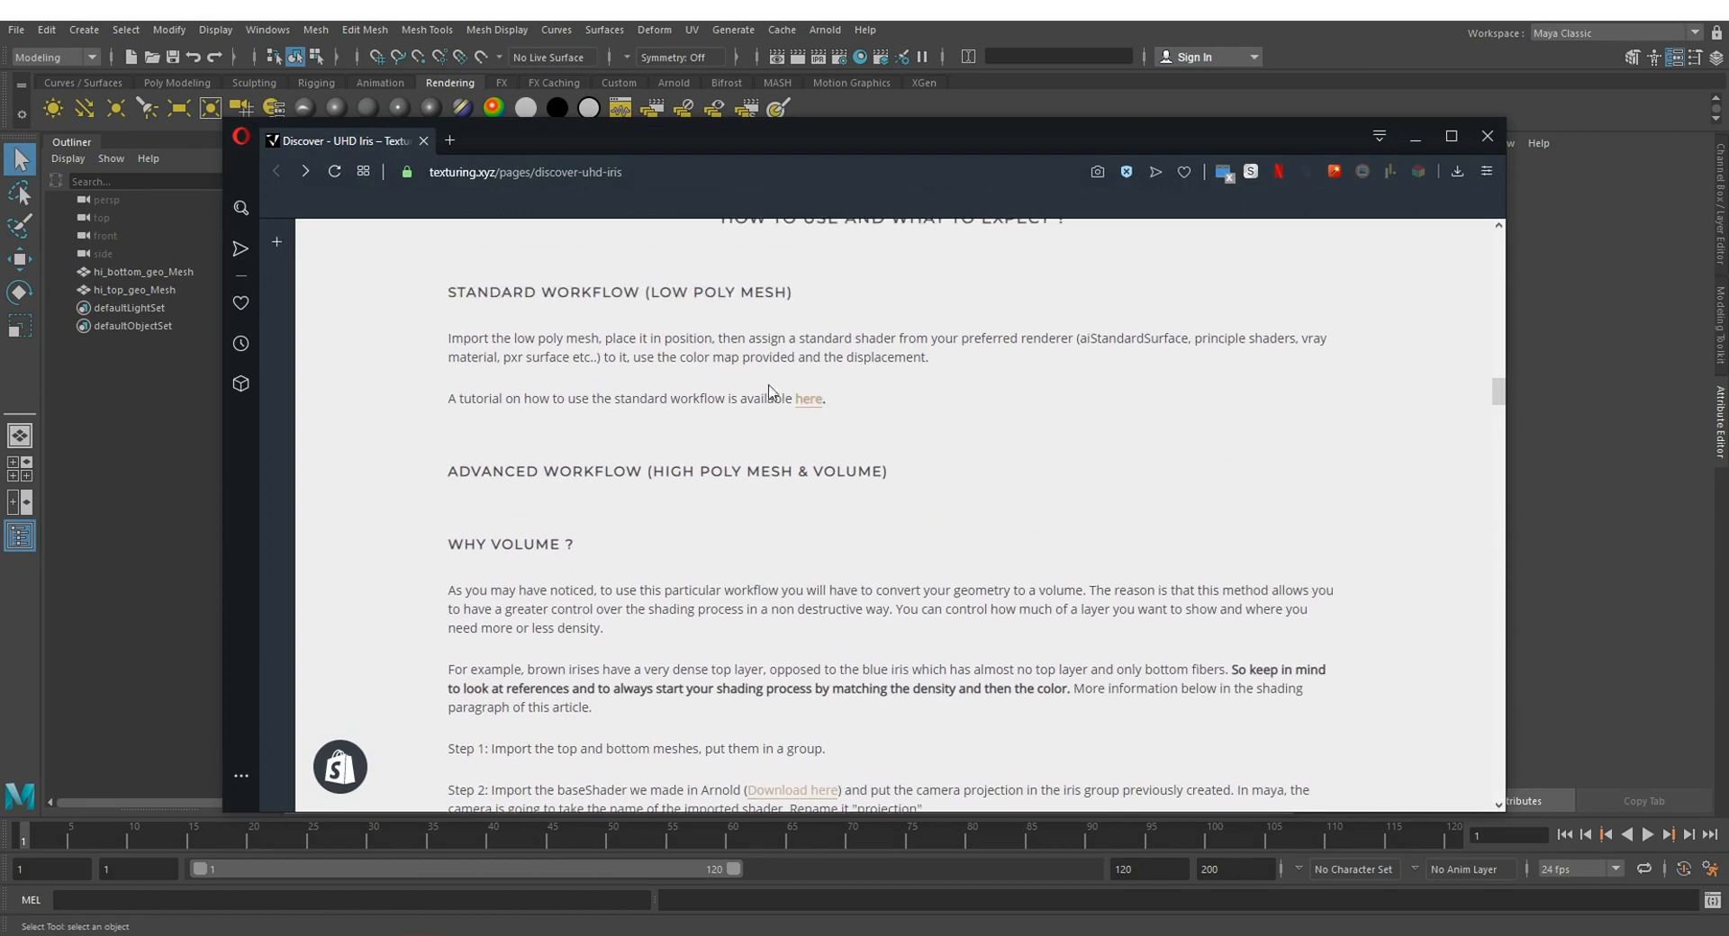
pyautogui.scroll(-4, 783, 424)
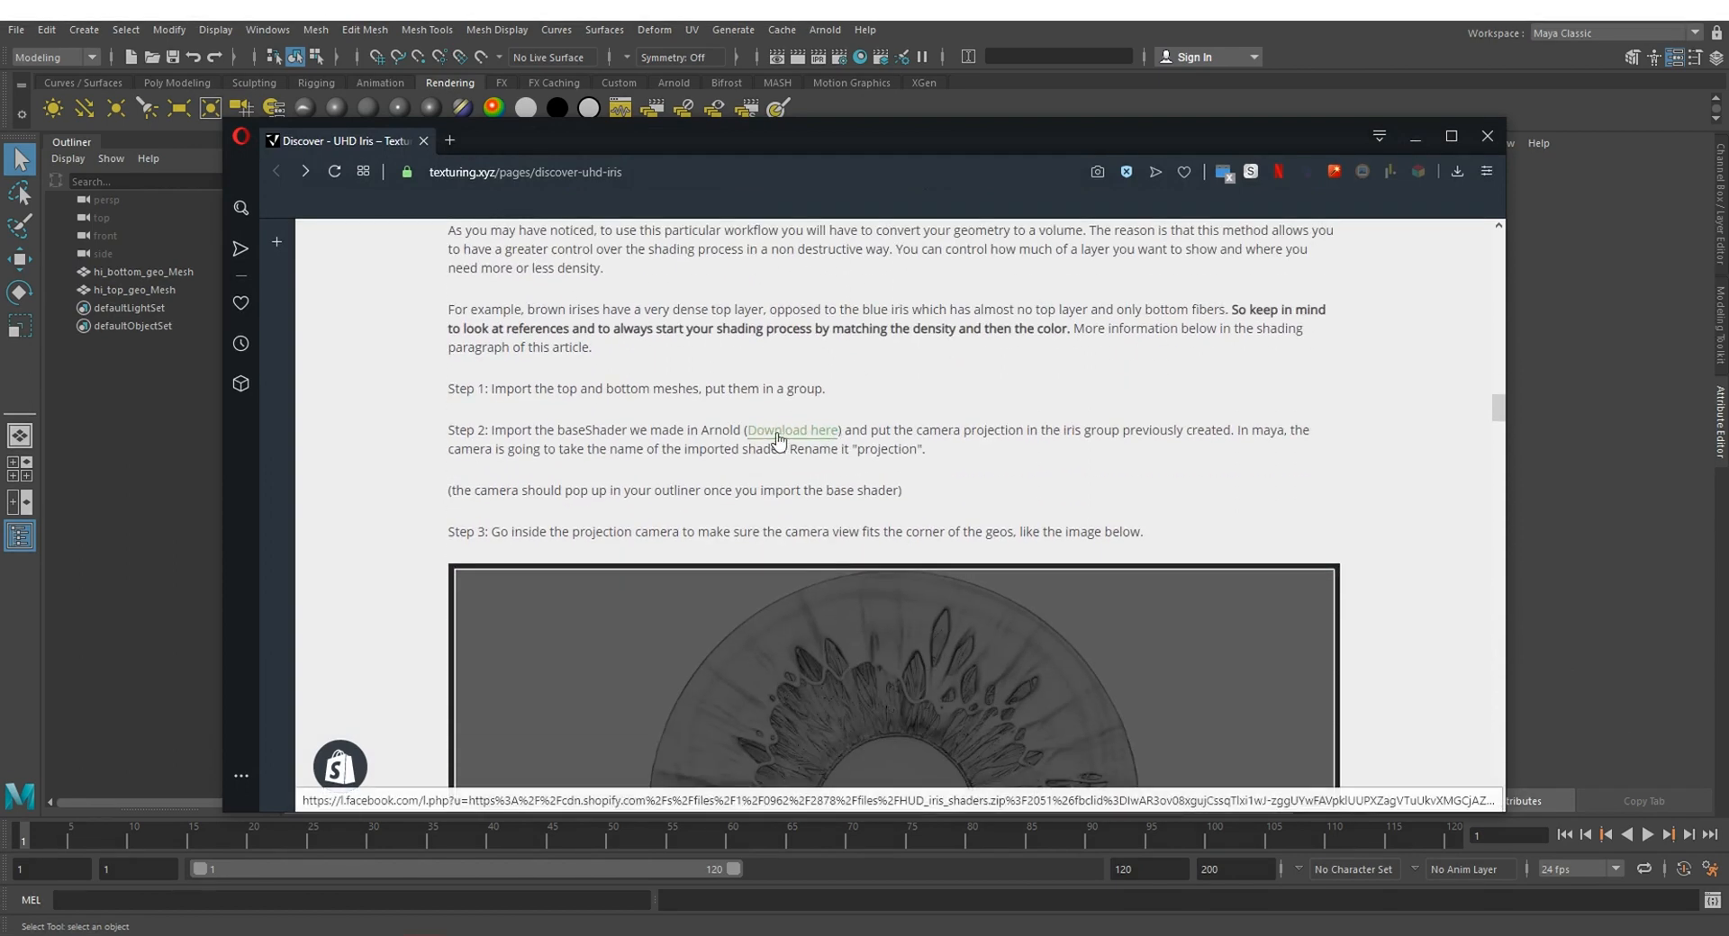
pyautogui.moveTo(445, 432); pyautogui.dragTo(871, 432)
pyautogui.click(1264, 263)
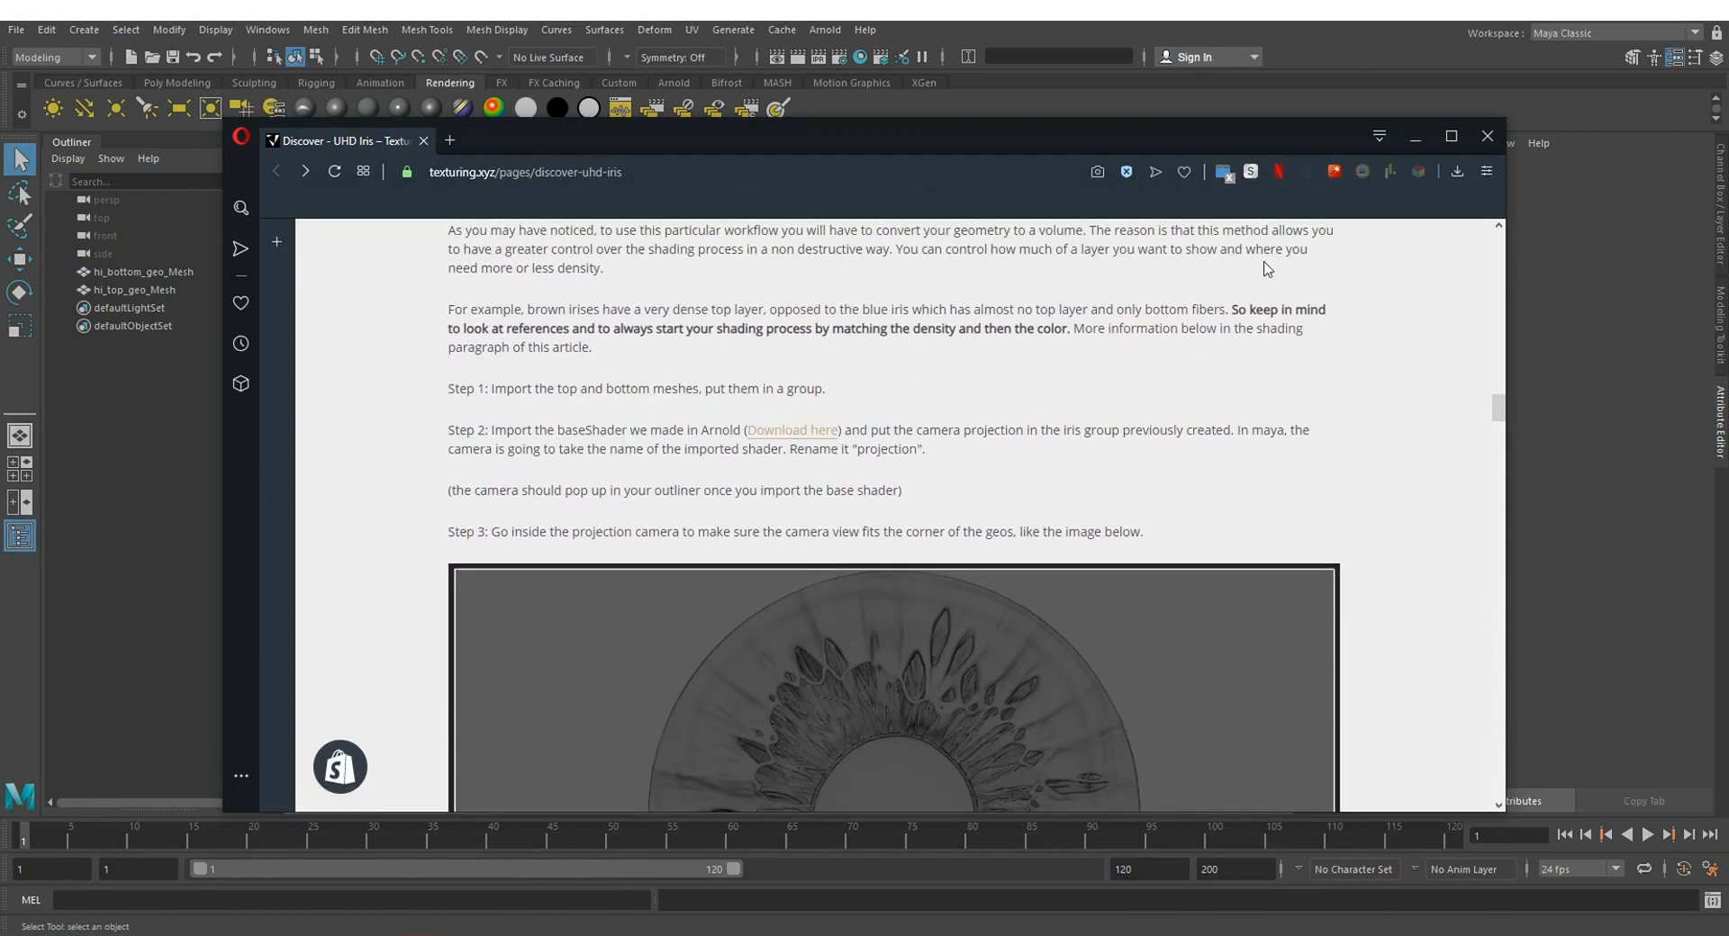
pyautogui.click(1414, 136)
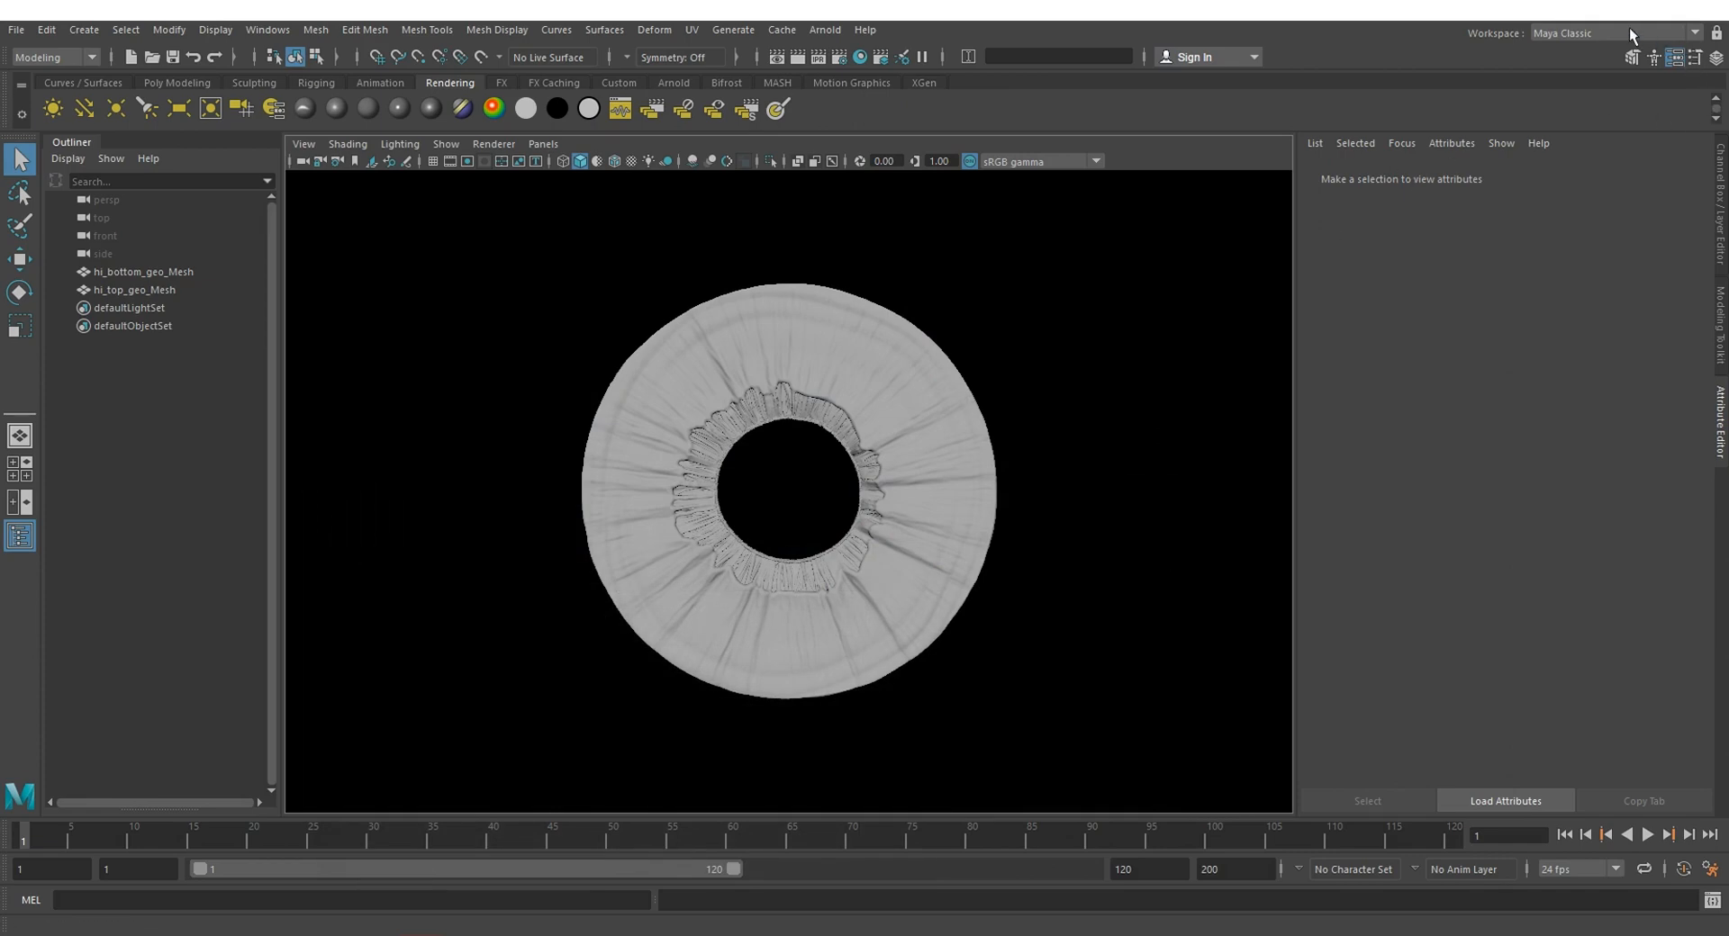
# Step: Switch to File Explorer, check the blue.ma, brown.ma and green.ma shader files, and select the shaders folder's path
pyautogui.hotkey('alt', 'Tab')
pyautogui.moveTo(1238, 248); pyautogui.dragTo(1335, 188)
pyautogui.click(1186, 369)
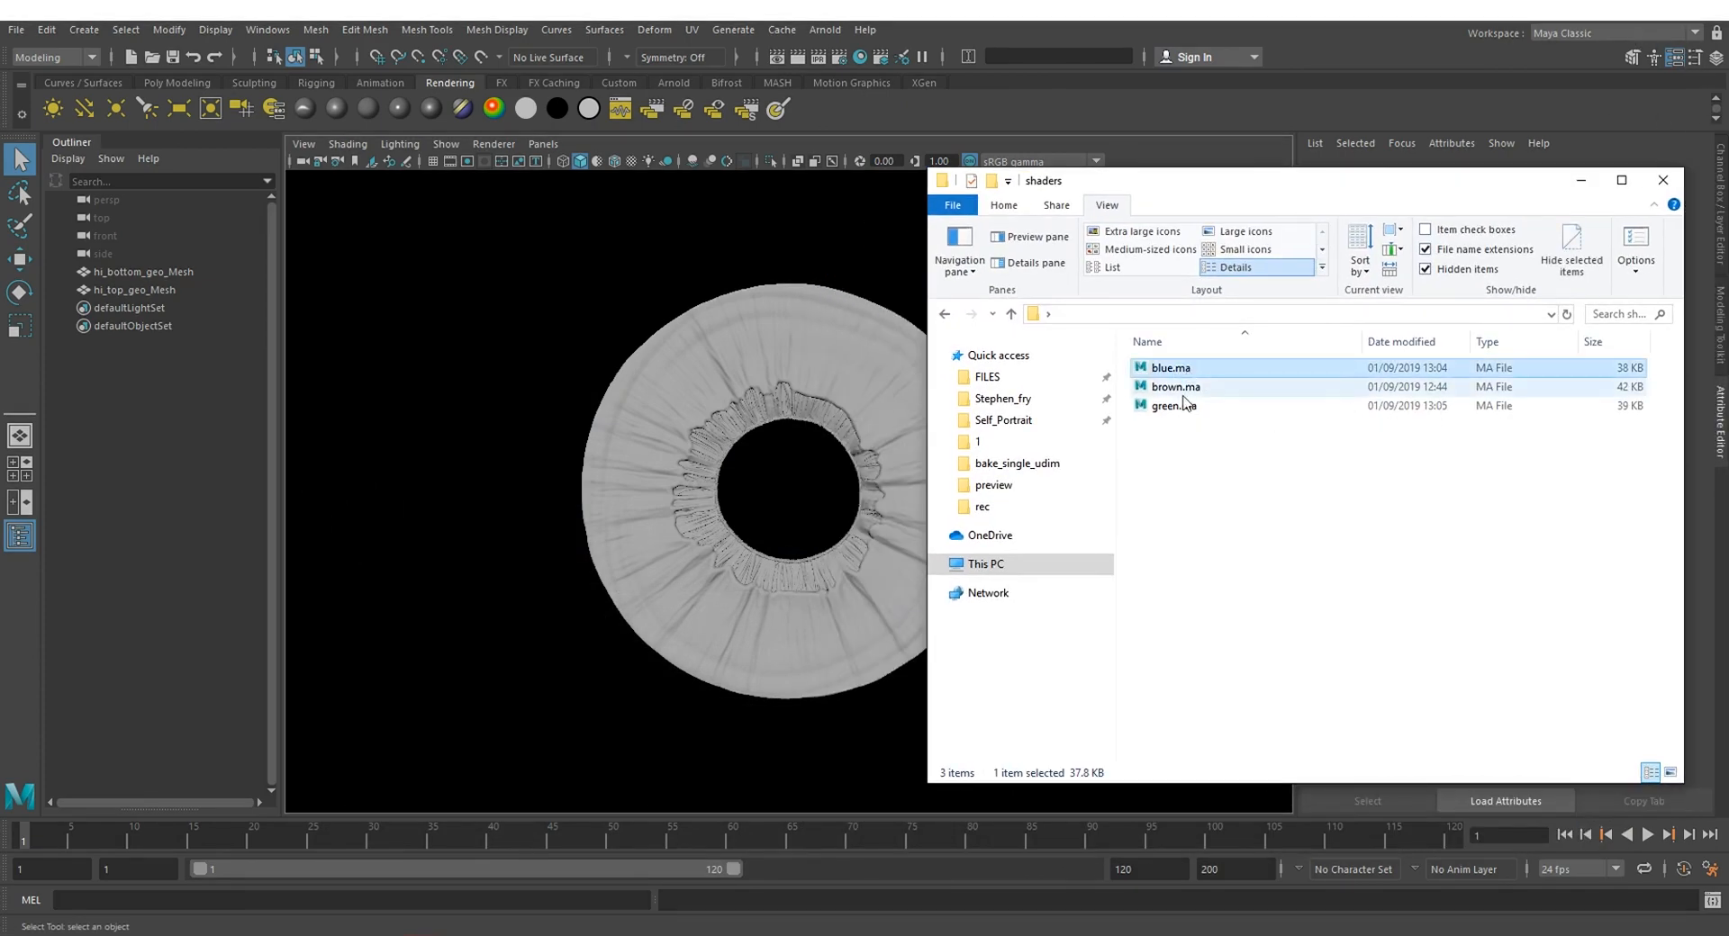
pyautogui.click(1179, 388)
pyautogui.click(1173, 409)
pyautogui.click(1196, 446)
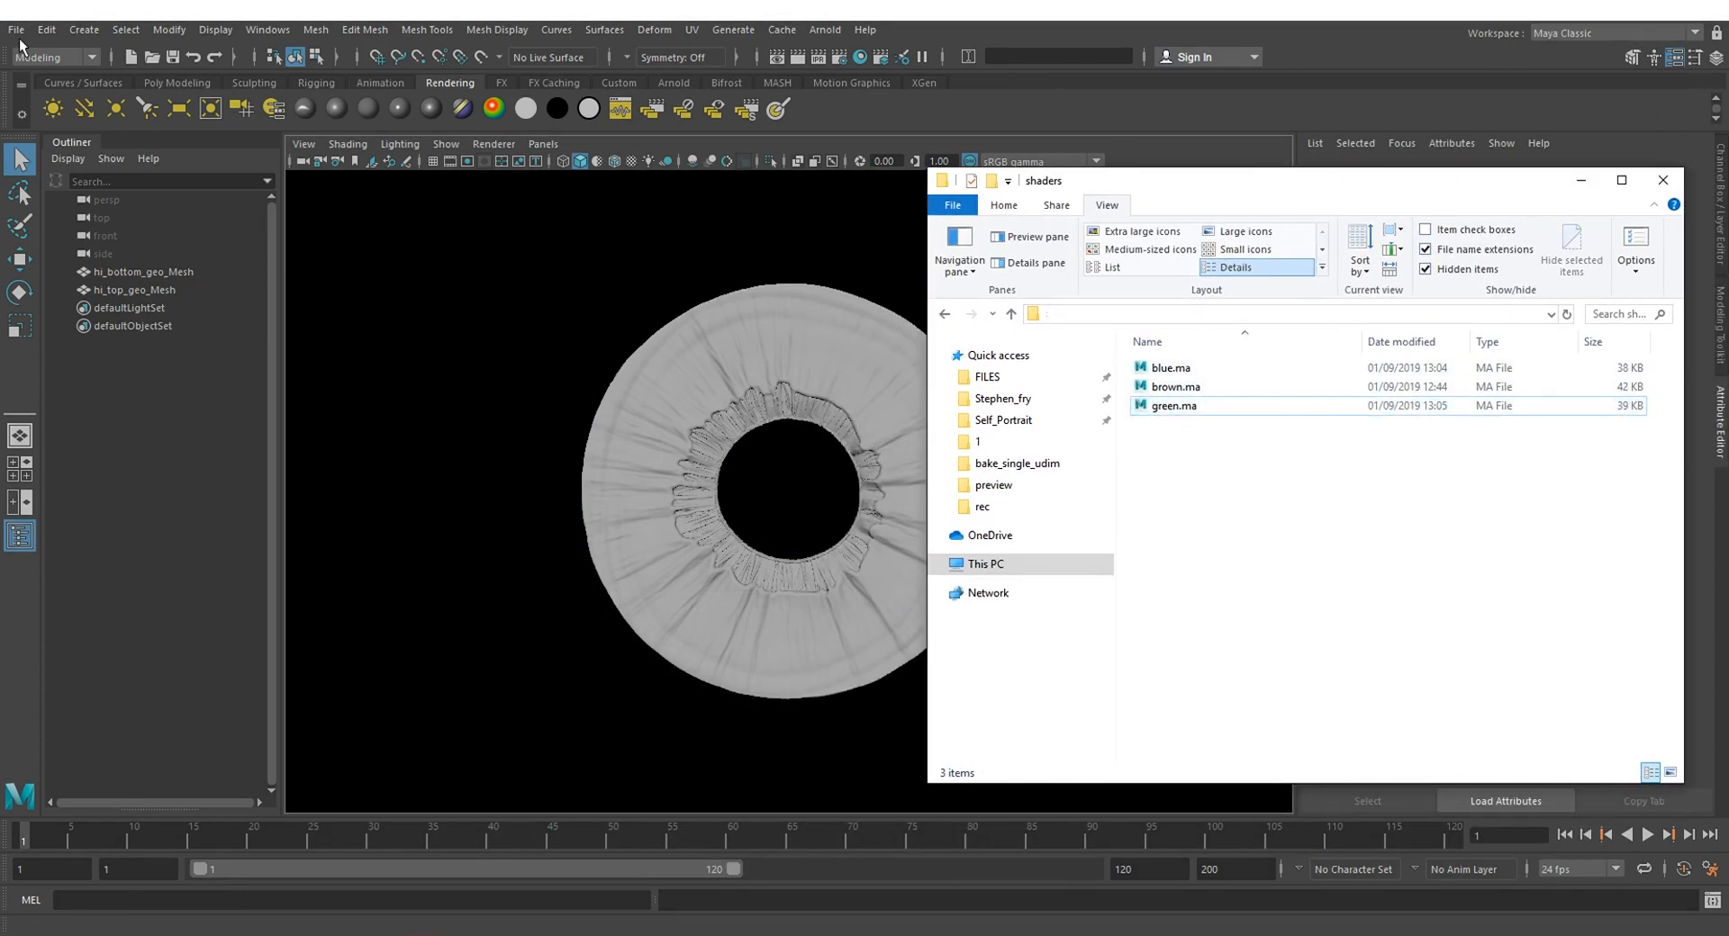
pyautogui.hotkey('alt', 'd')
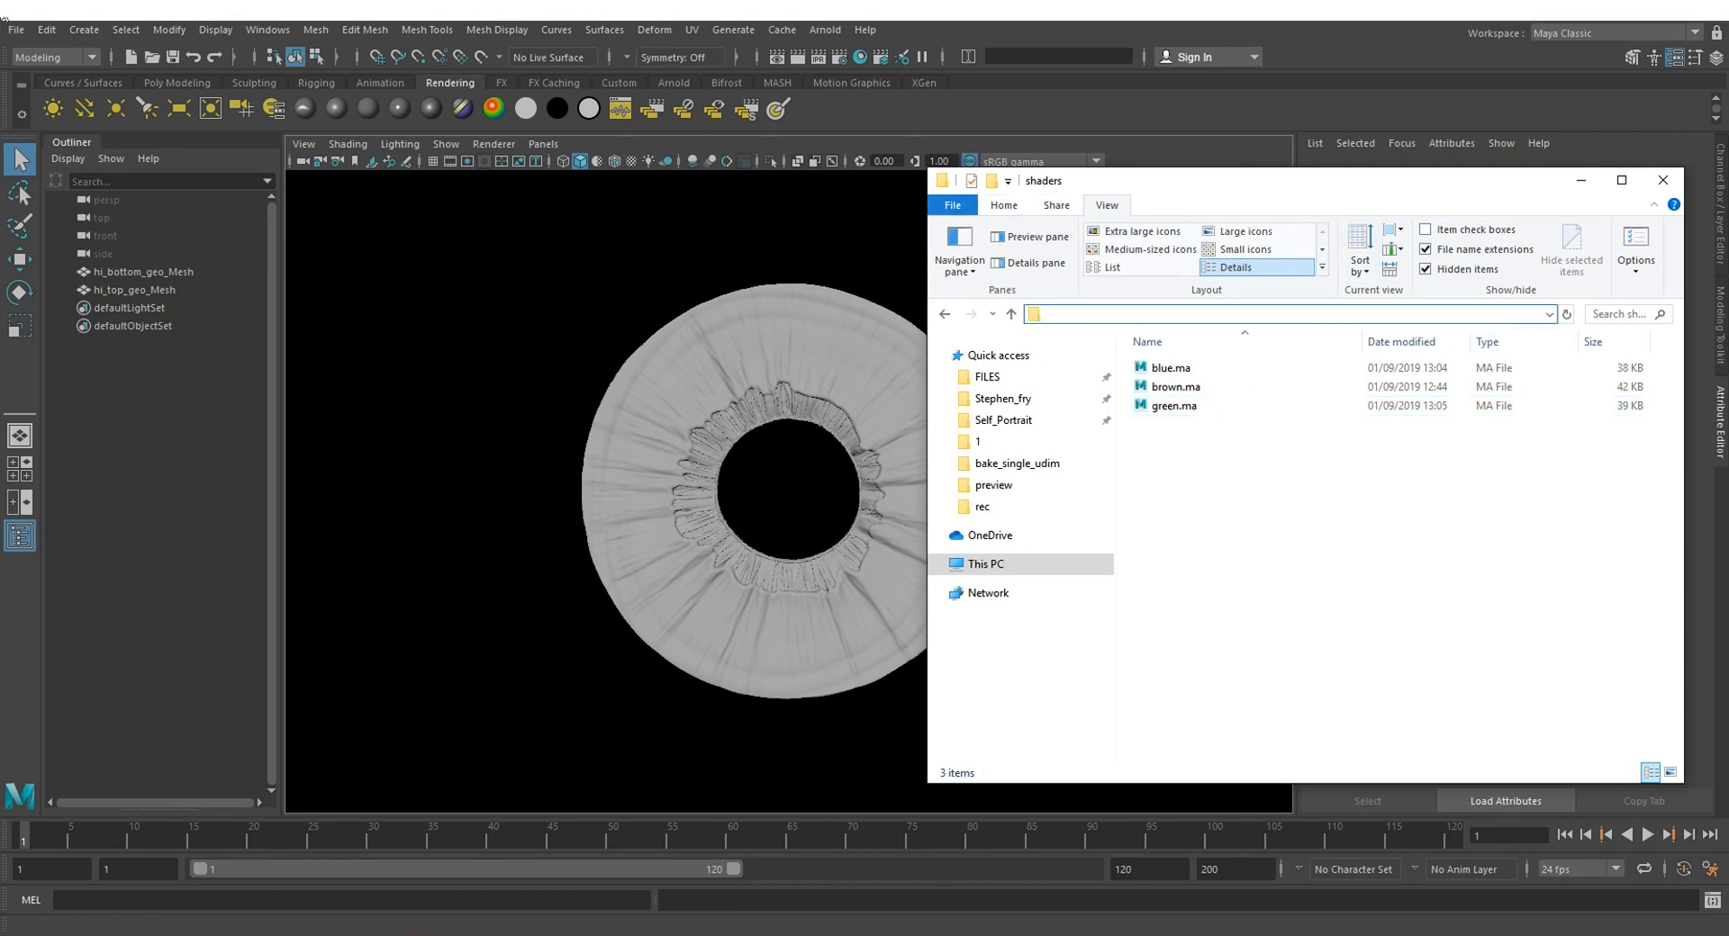
# Step: Switch back to Maya and import the brown.ma shader file from the GUIDE\3\shaders folder
pyautogui.click(16, 29)
pyautogui.click(83, 227)
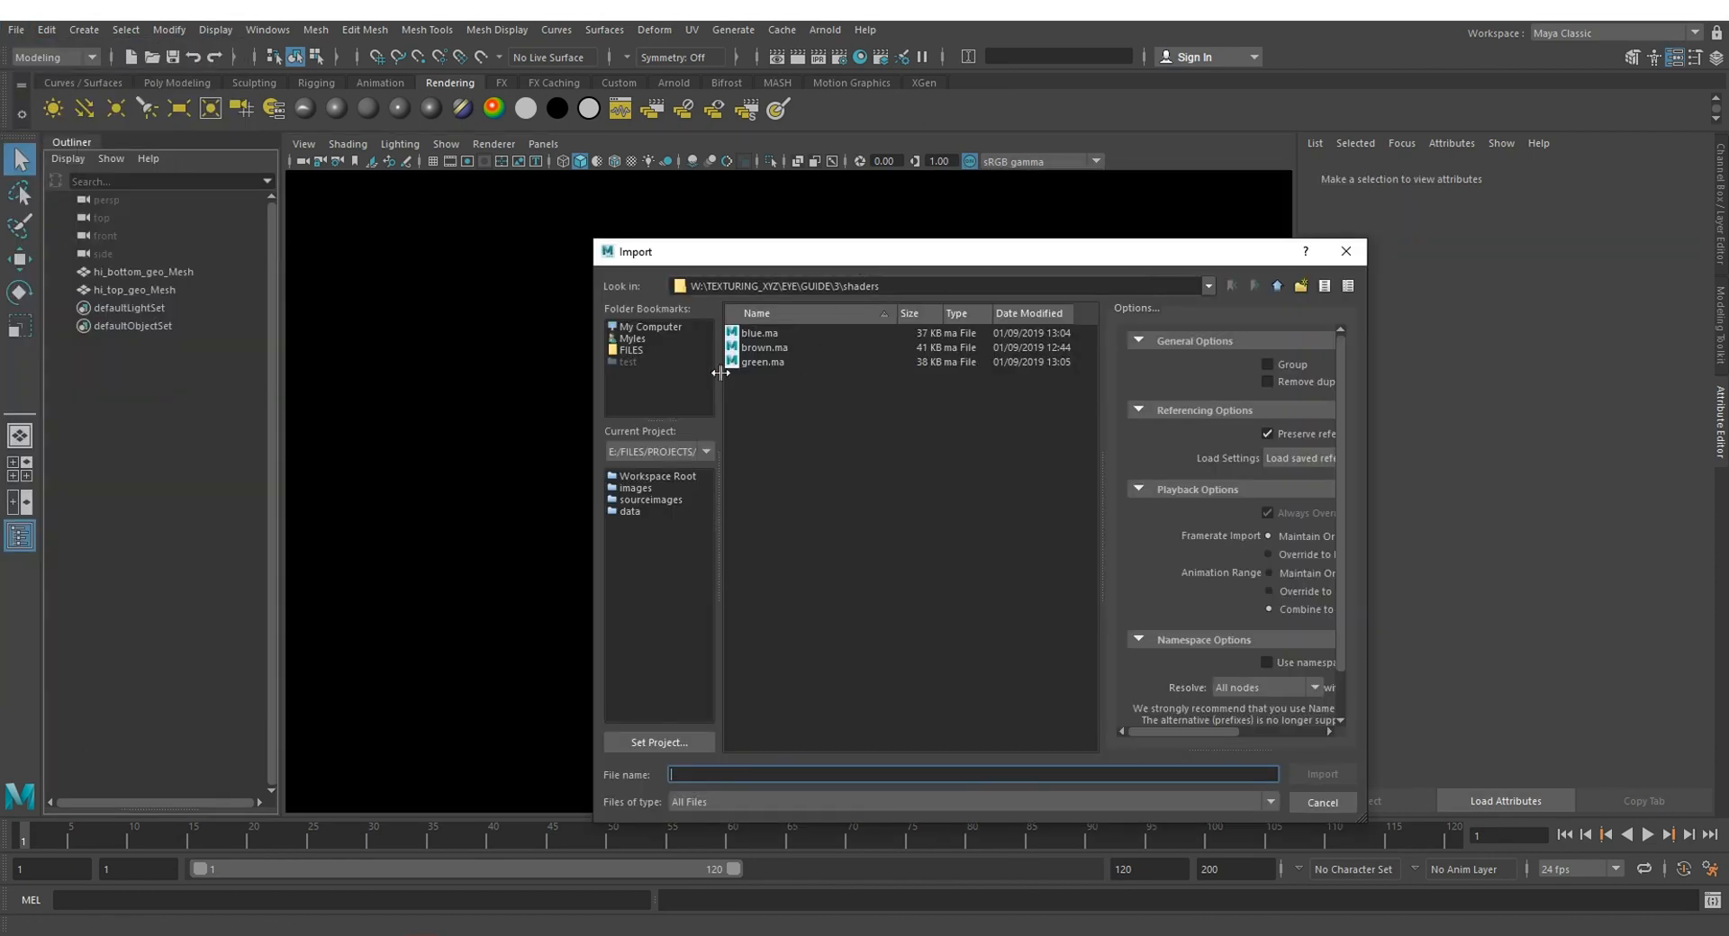
pyautogui.click(776, 350)
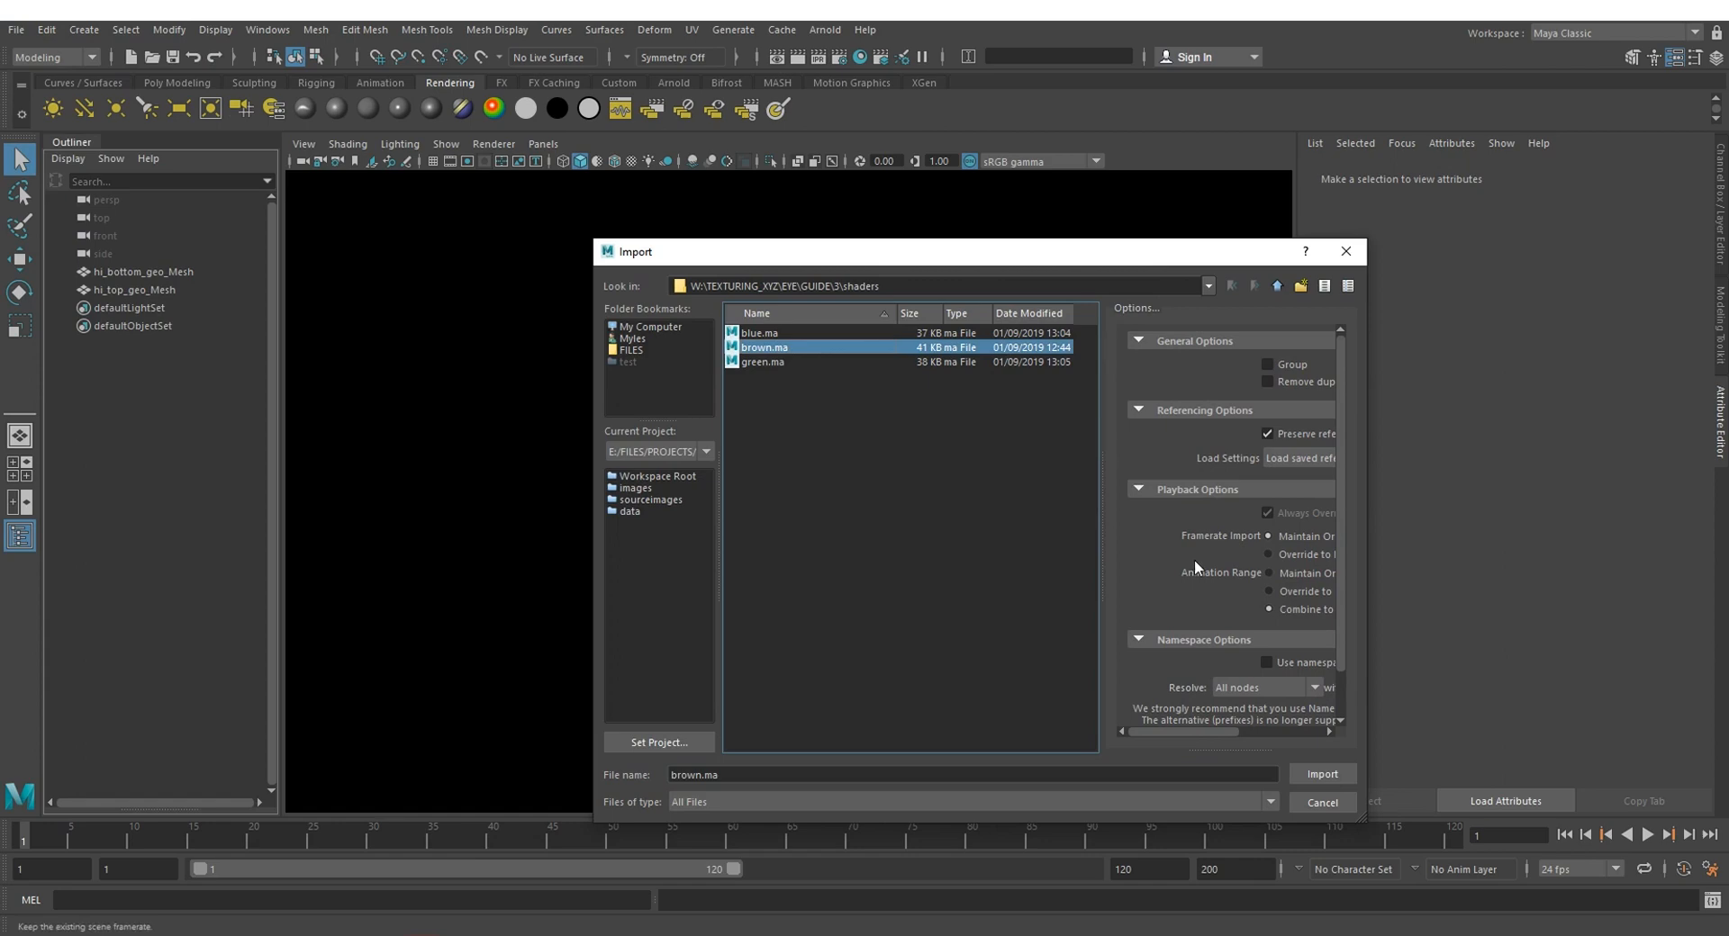
pyautogui.click(1321, 774)
pyautogui.click(883, 505)
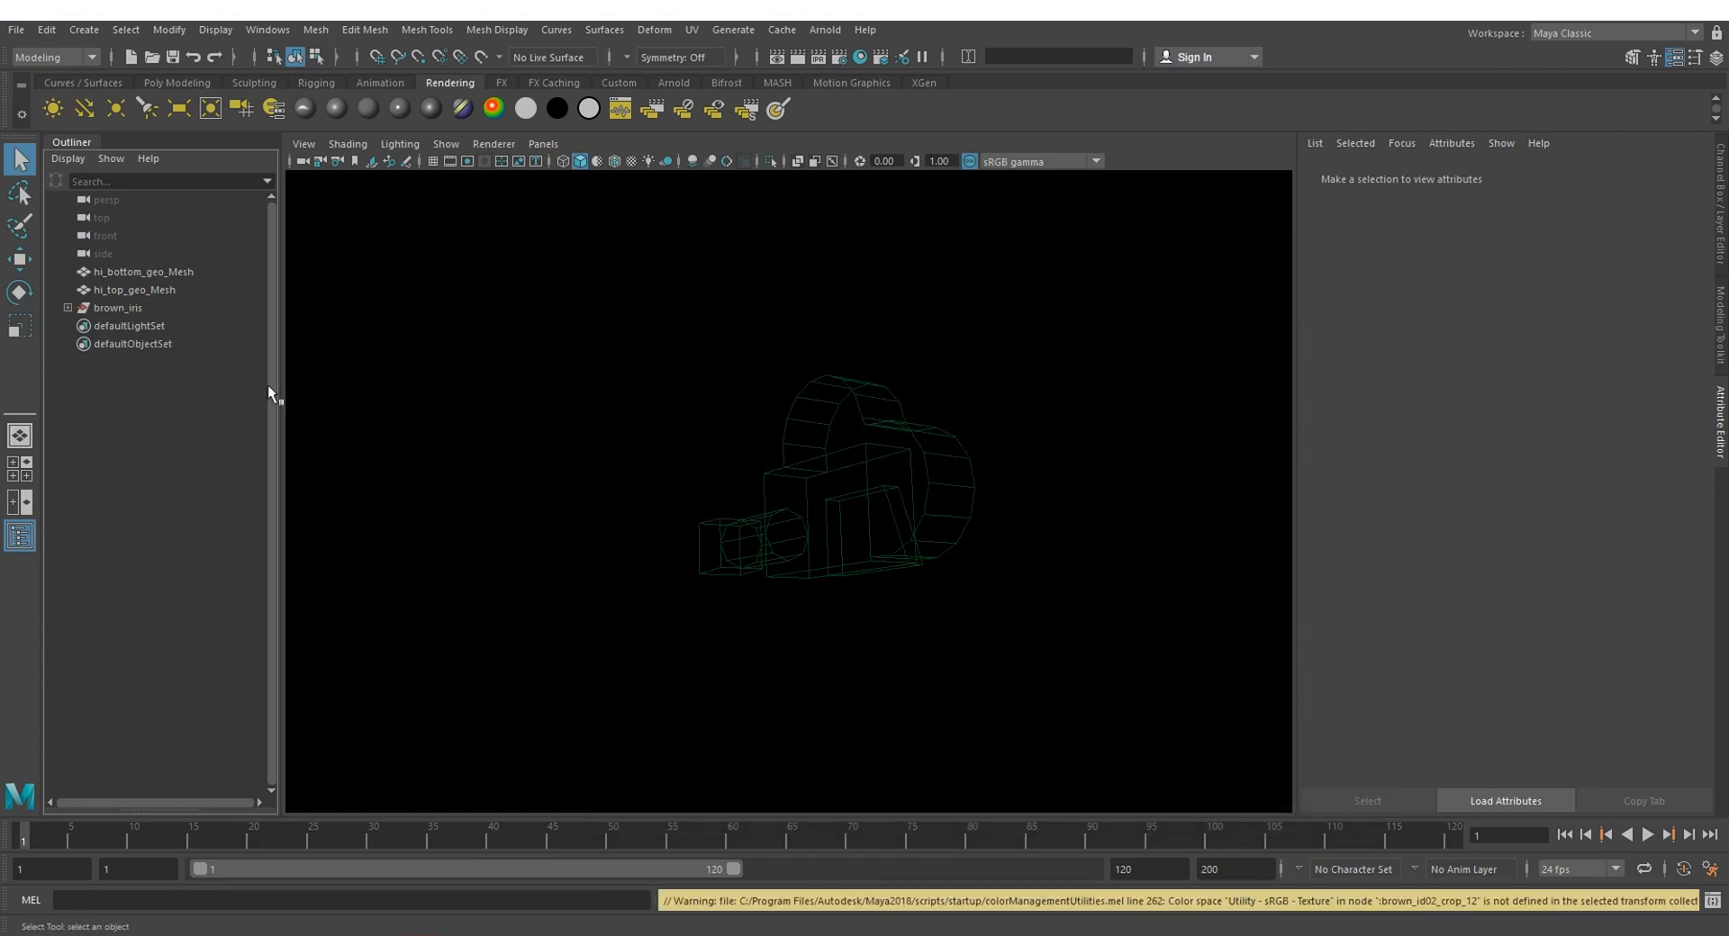
# Step: Expand the imported brown_iris group and inspect its brown_projection camera
pyautogui.click(106, 307)
pyautogui.keyDown('alt'); pyautogui.moveTo(820, 517); pyautogui.dragTo(904, 474); pyautogui.keyUp('alt')
pyautogui.click(69, 308)
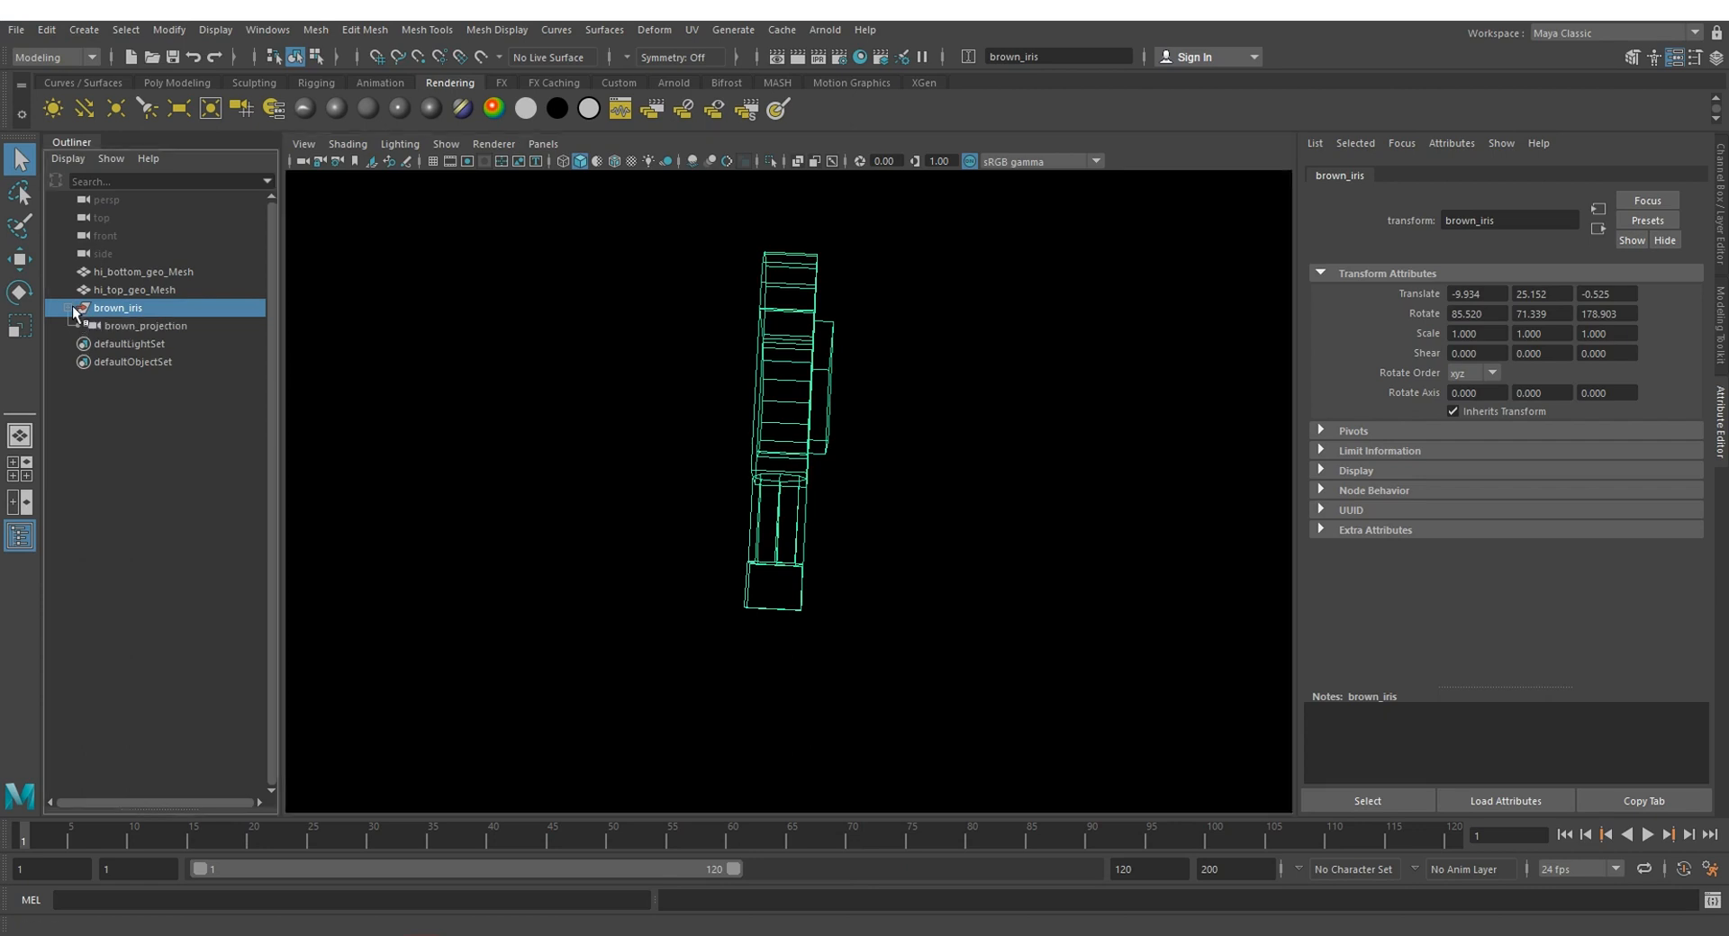
pyautogui.click(144, 326)
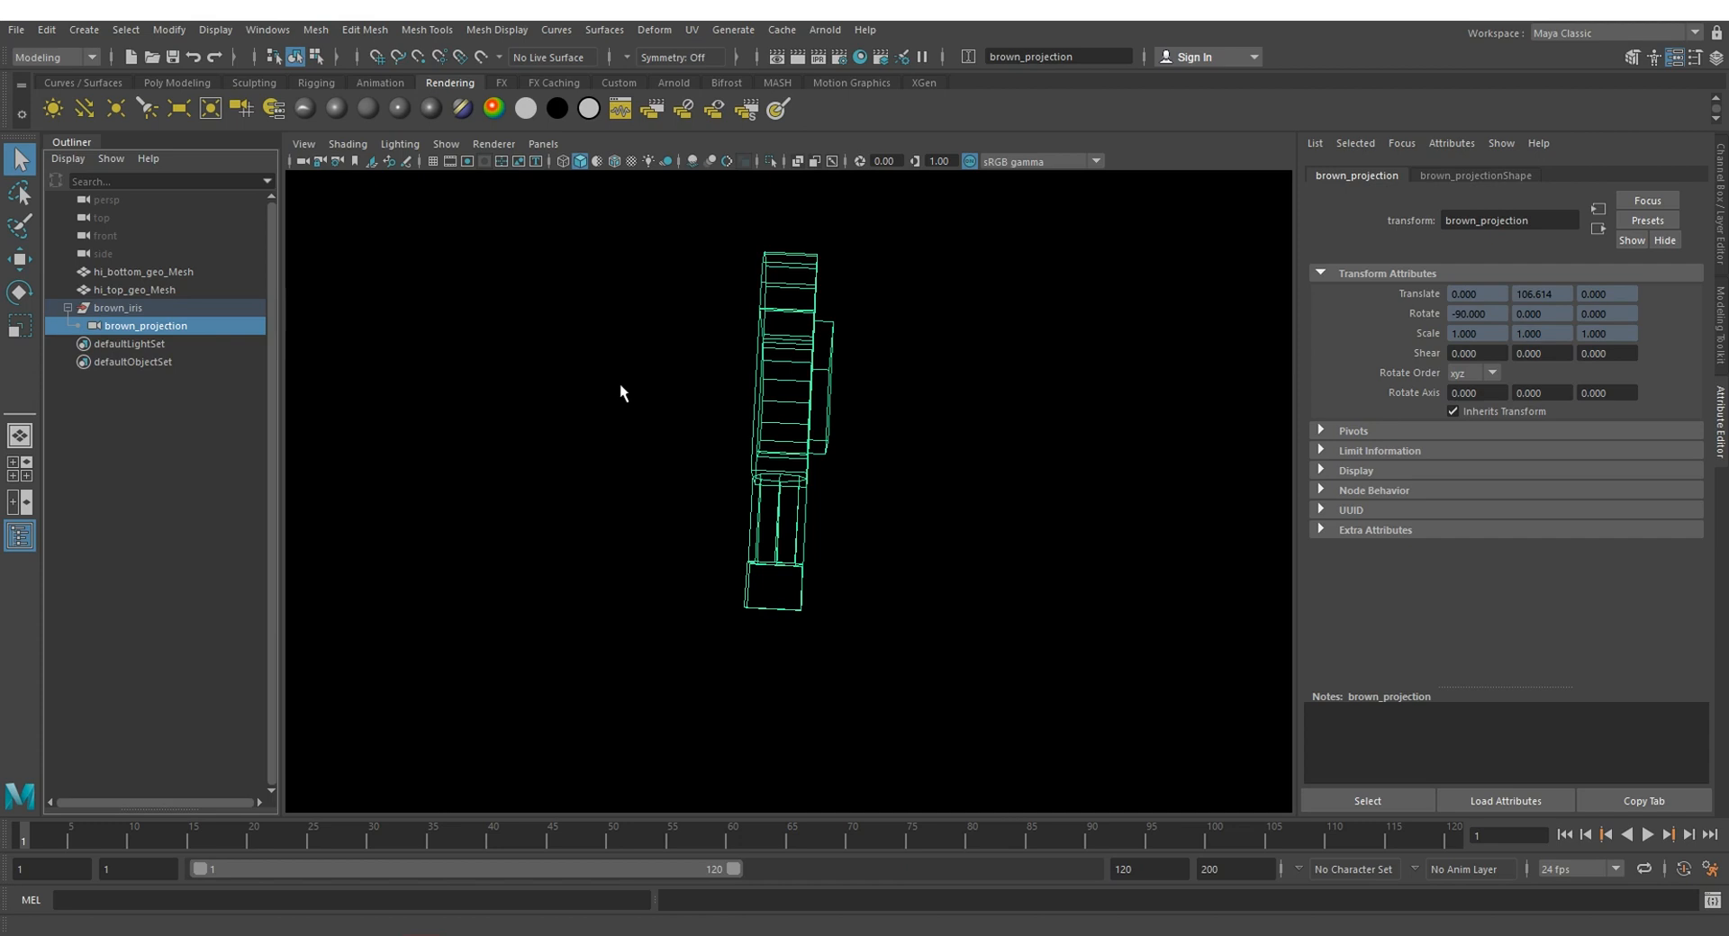
pyautogui.keyDown('alt'); pyautogui.moveTo(648, 393); pyautogui.dragTo(668, 541); pyautogui.keyUp('alt')
# Step: Assign the imported brown top volume shader to hi_top_geo_Mesh and the brown bottom volume shader to hi_bottom_geo_Mesh
pyautogui.click(147, 292)
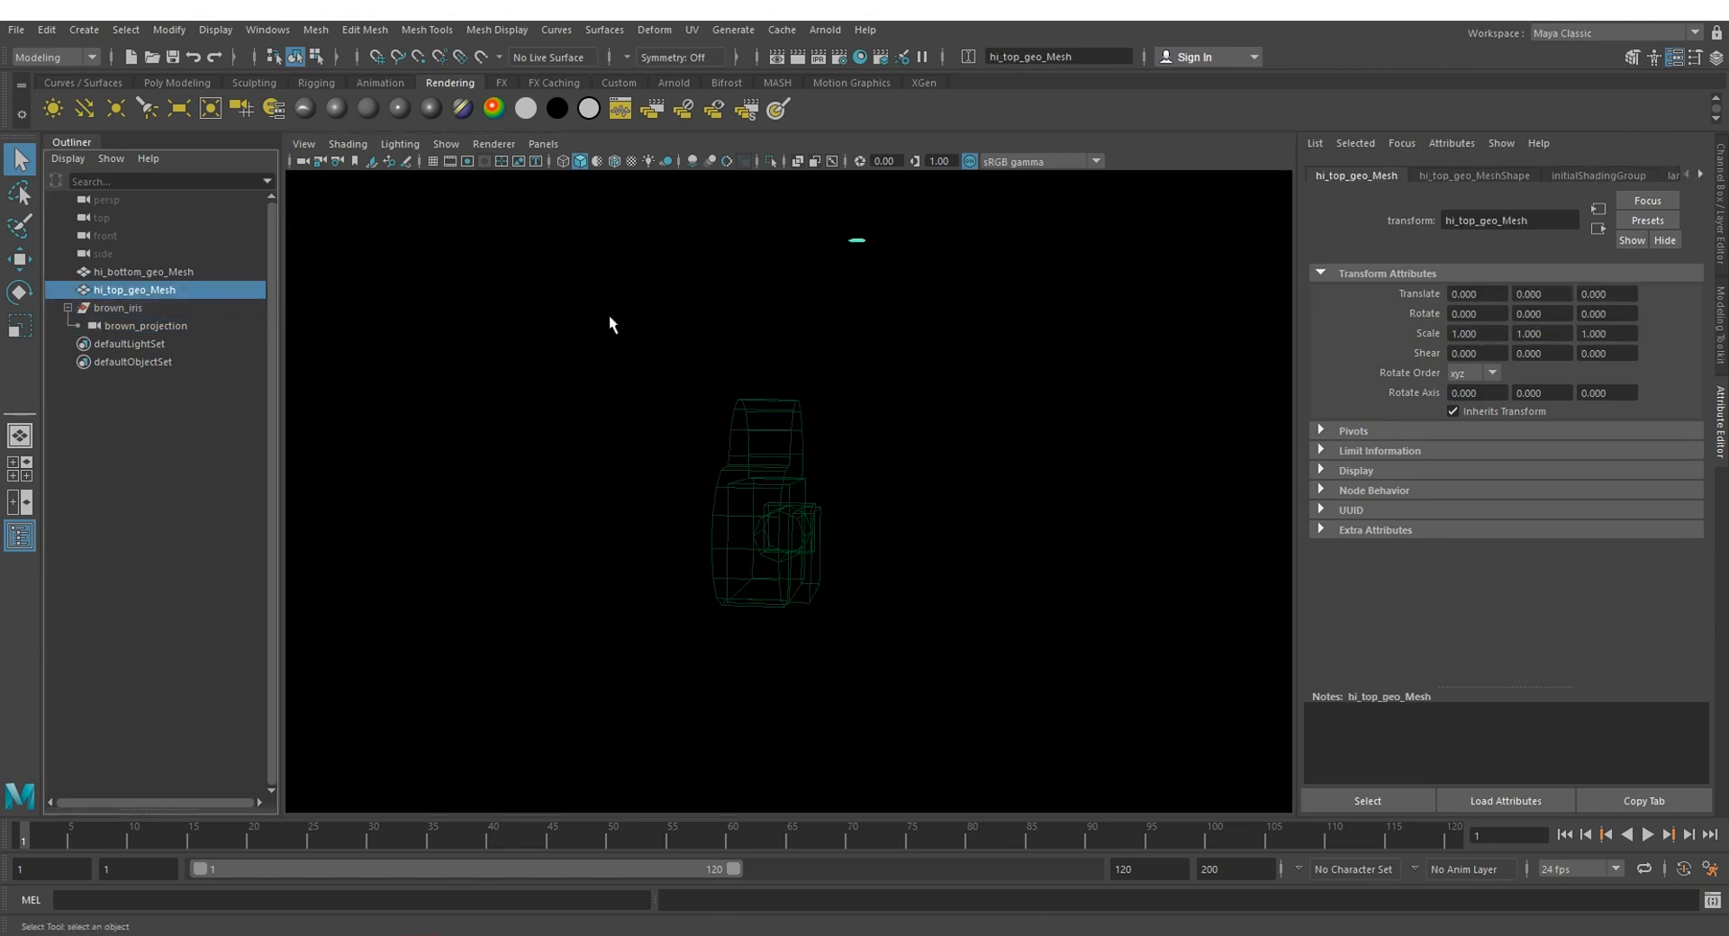
pyautogui.press('f')
pyautogui.keyDown('alt'); pyautogui.moveTo(756, 409); pyautogui.dragTo(759, 289); pyautogui.keyUp('alt')
pyautogui.scroll(-4, 759, 289)
pyautogui.keyDown('alt'); pyautogui.moveTo(694, 397); pyautogui.dragTo(717, 380); pyautogui.keyUp('alt')
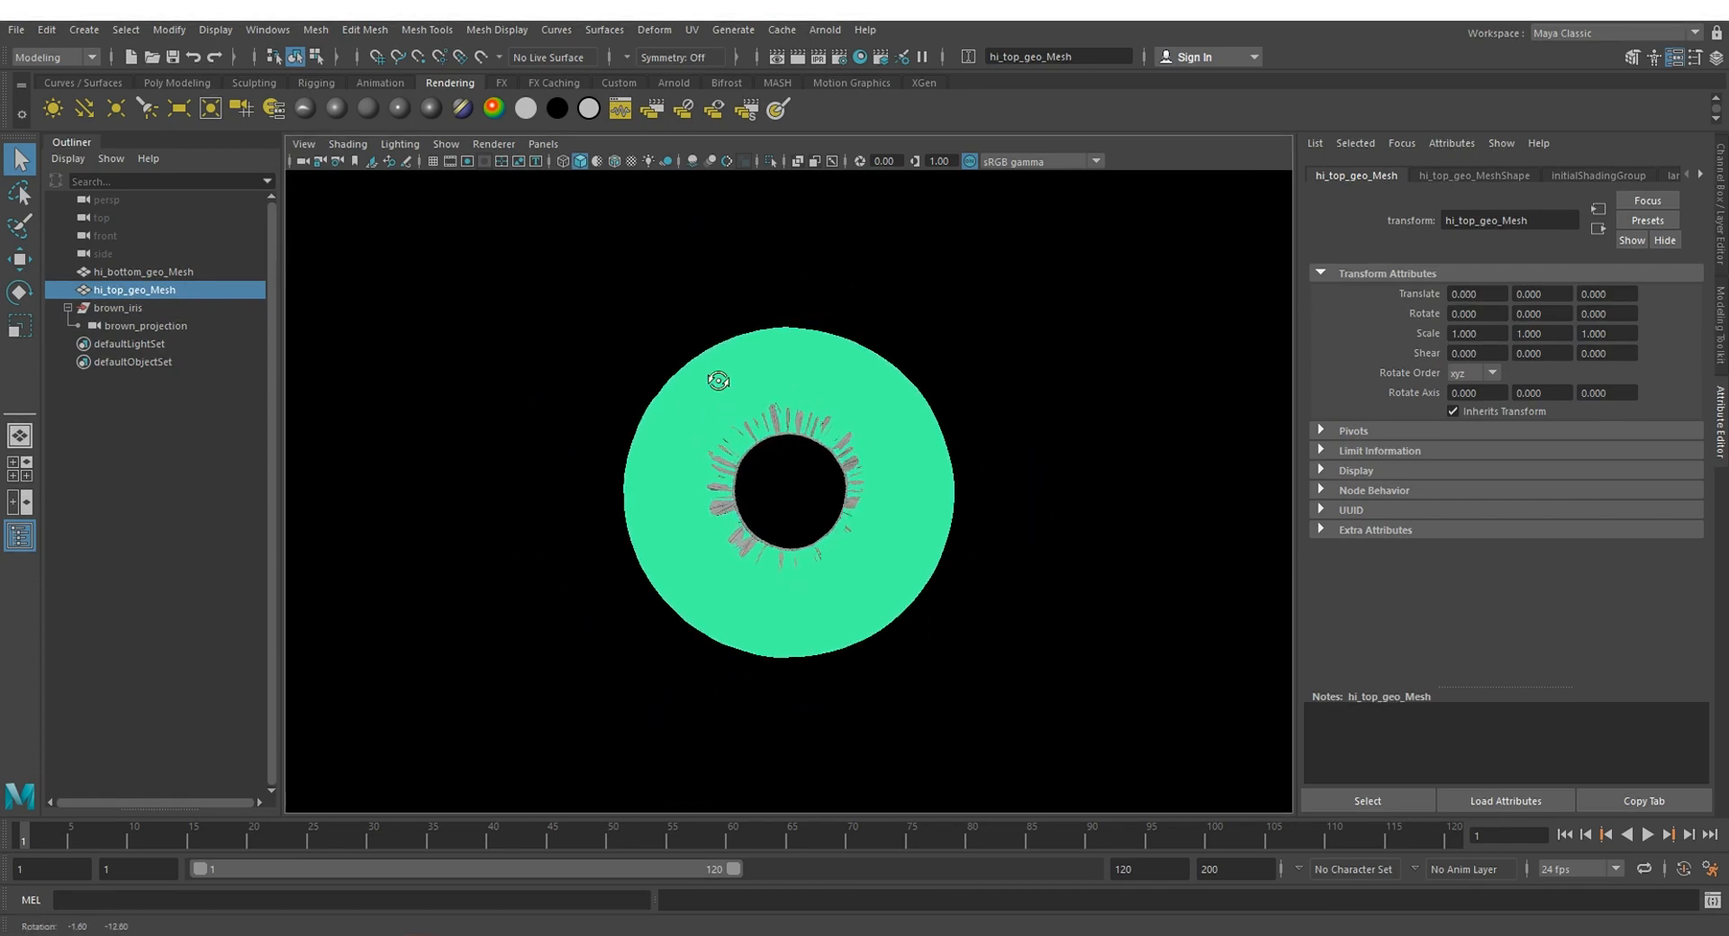
pyautogui.click(969, 440)
pyautogui.scroll(3, 662, 461)
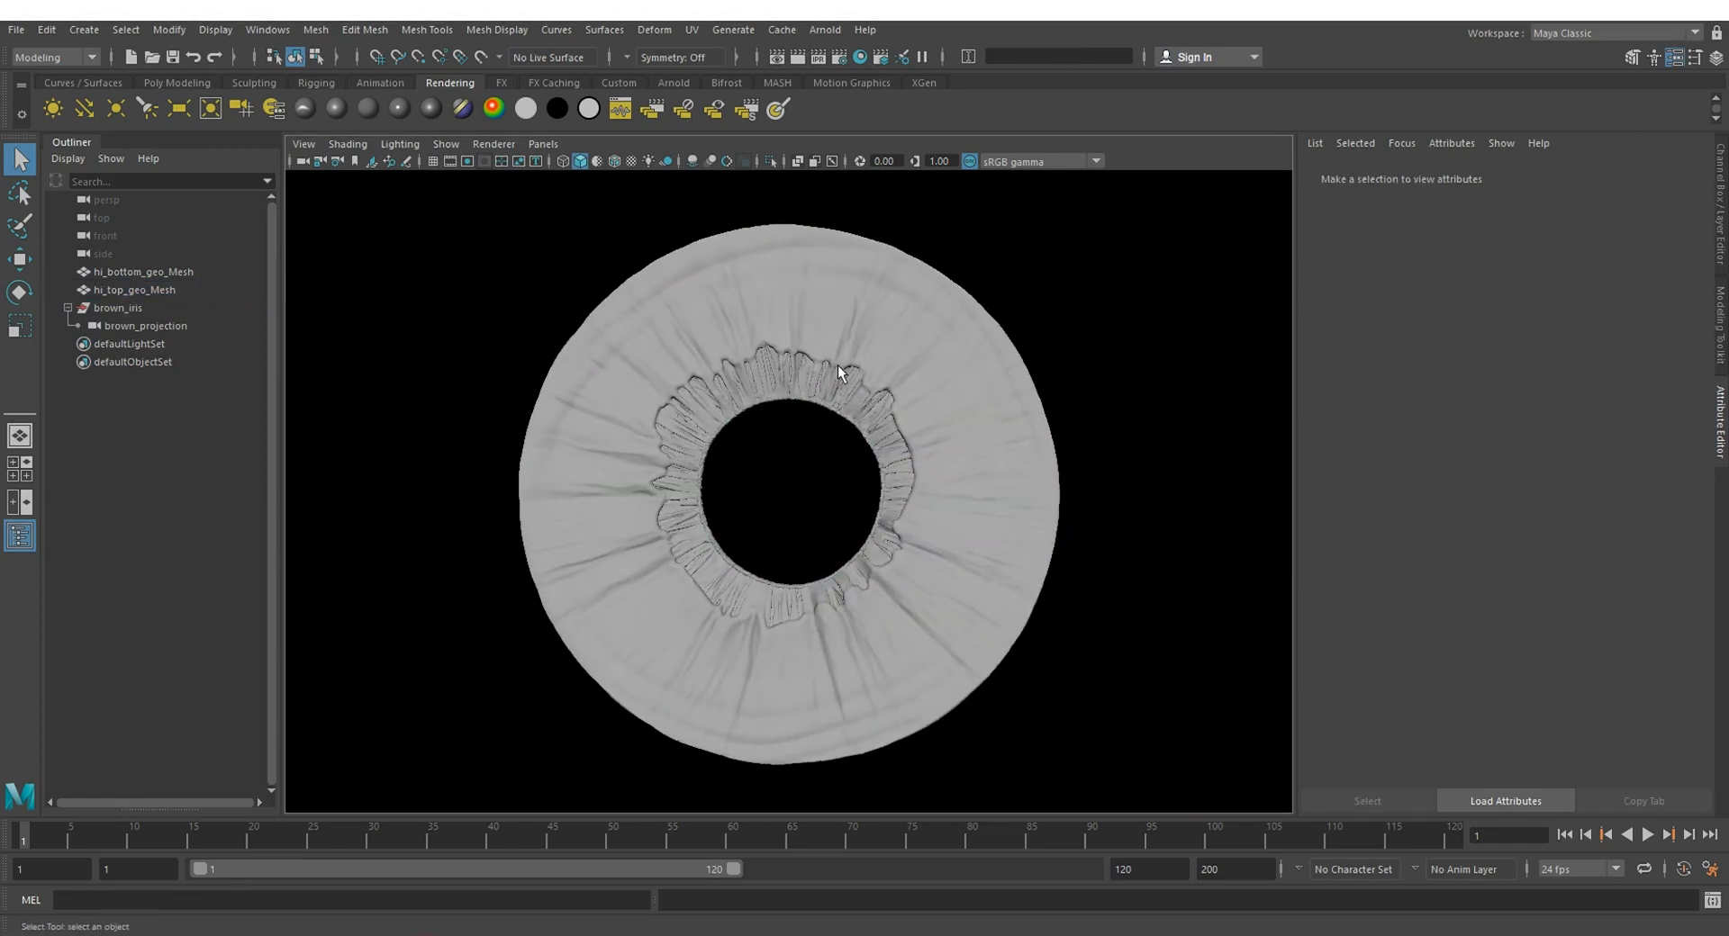
pyautogui.click(921, 333)
pyautogui.moveTo(921, 333); pyautogui.dragTo(1120, 895, button='right')
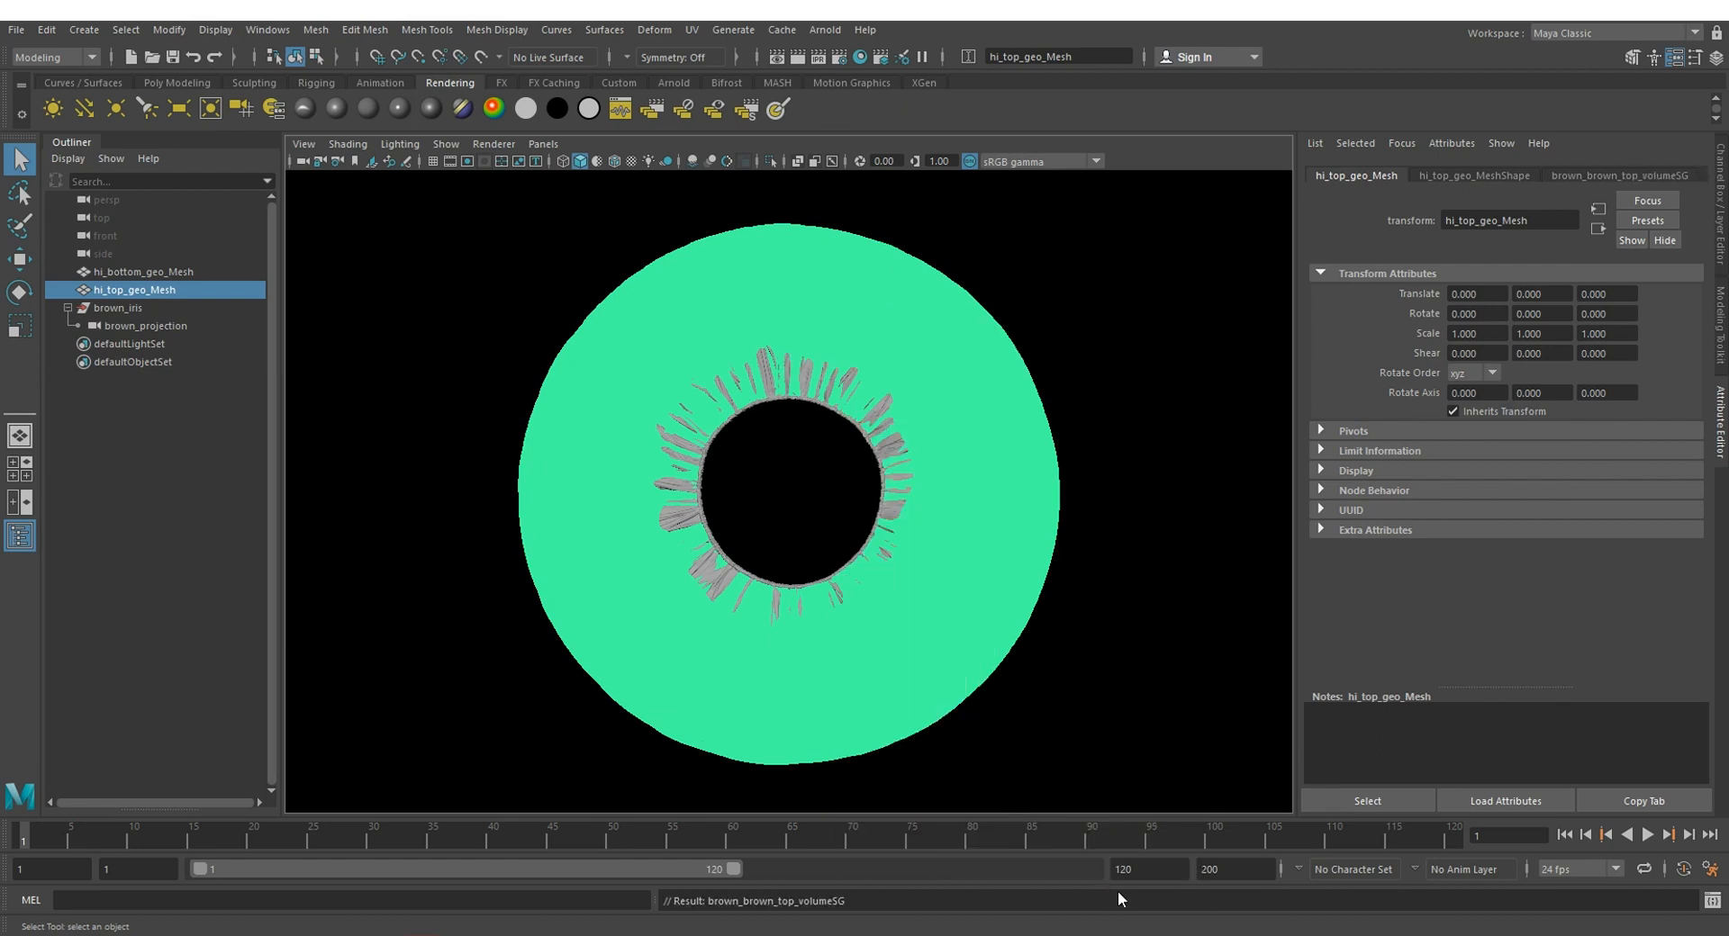
pyautogui.click(769, 383)
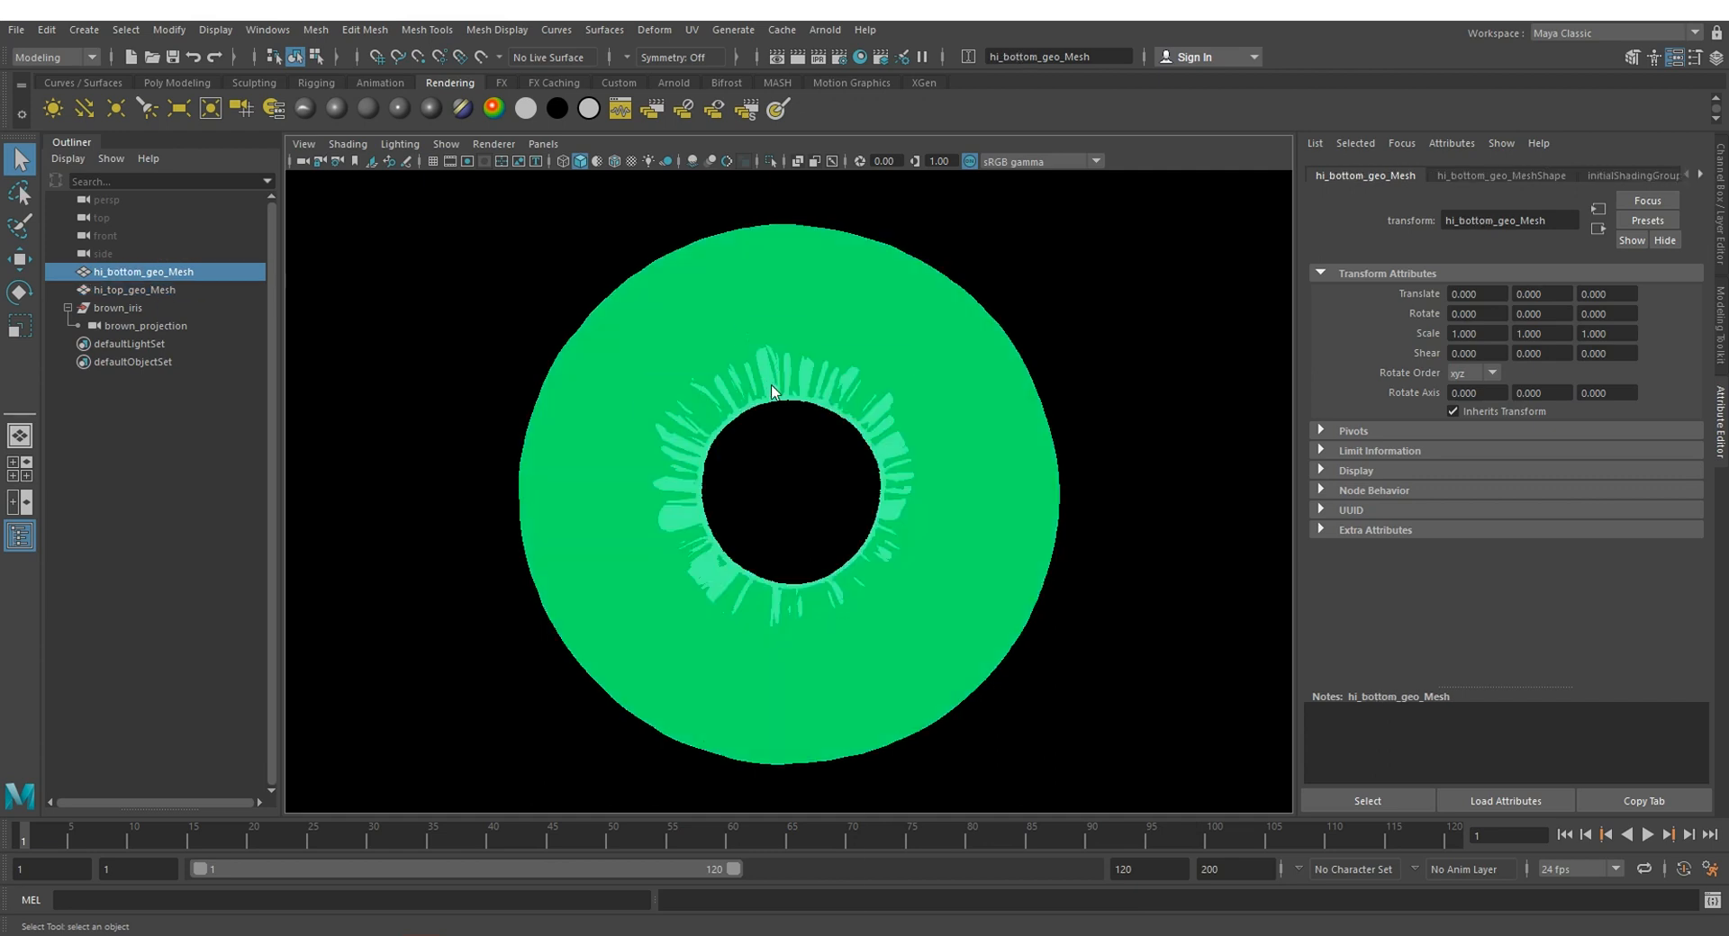
pyautogui.moveTo(769, 389); pyautogui.dragTo(945, 884, button='right')
# Step: Graph the input and output connections of the brown_brown_bottom_volumeSG shading group in the Hypershade, examine the network, and close the window
pyautogui.click(860, 57)
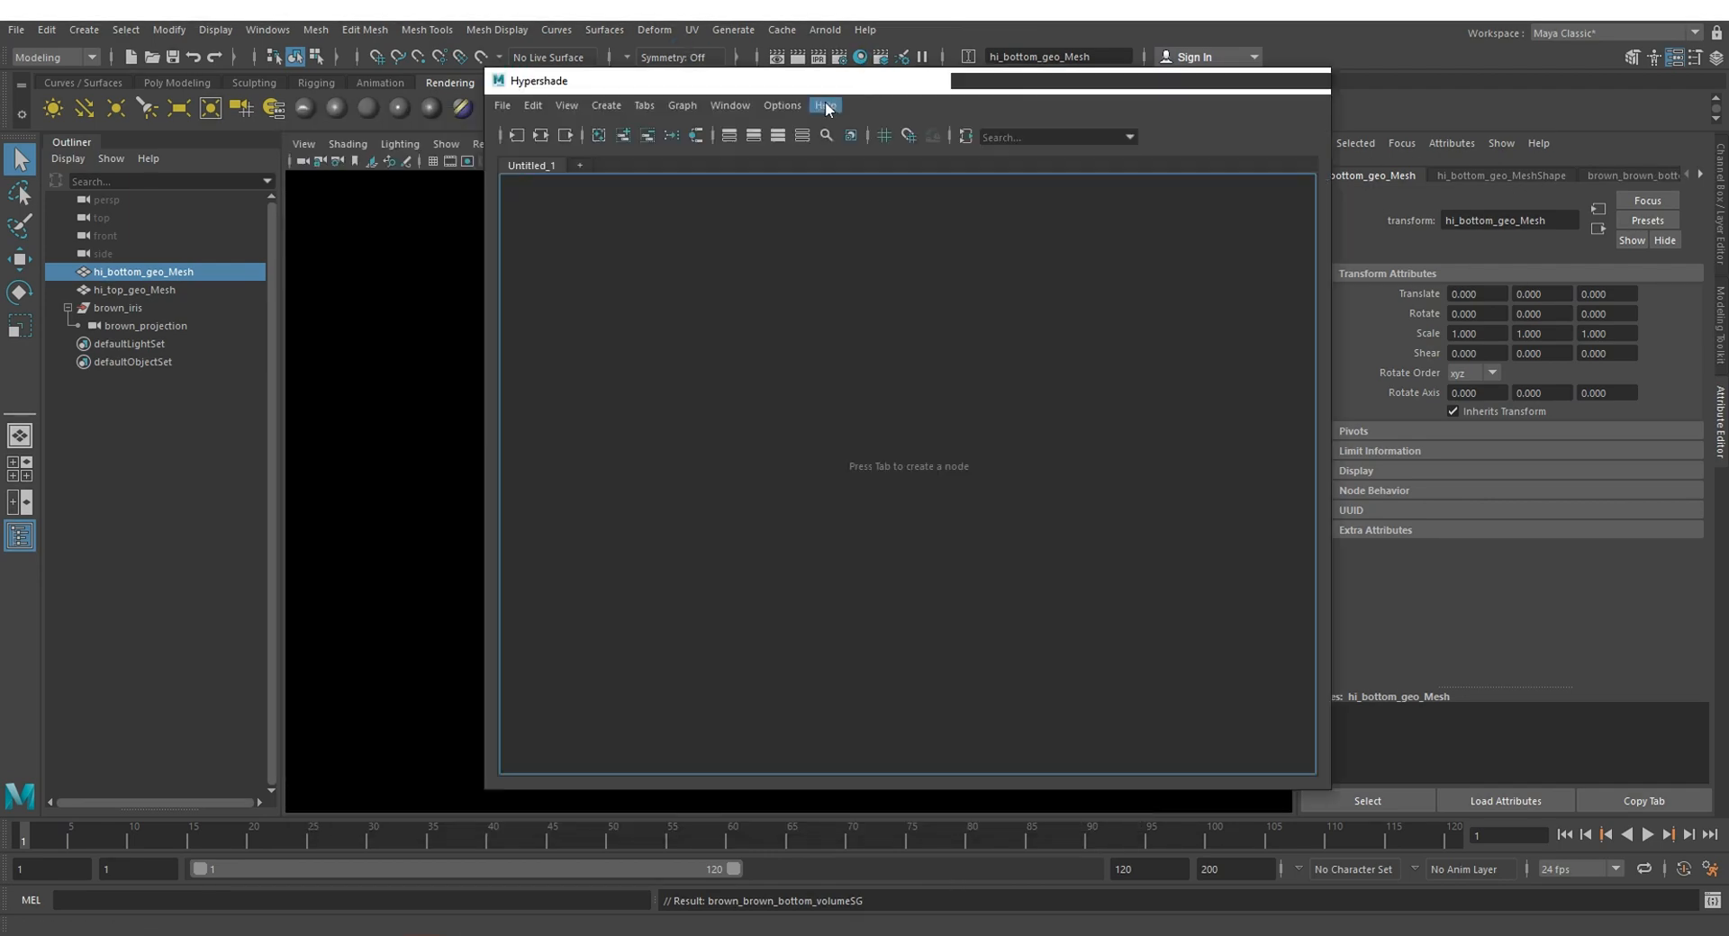
pyautogui.moveTo(478, 245); pyautogui.dragTo(379, 245)
pyautogui.moveTo(716, 83); pyautogui.dragTo(614, 150)
pyautogui.click(1616, 175)
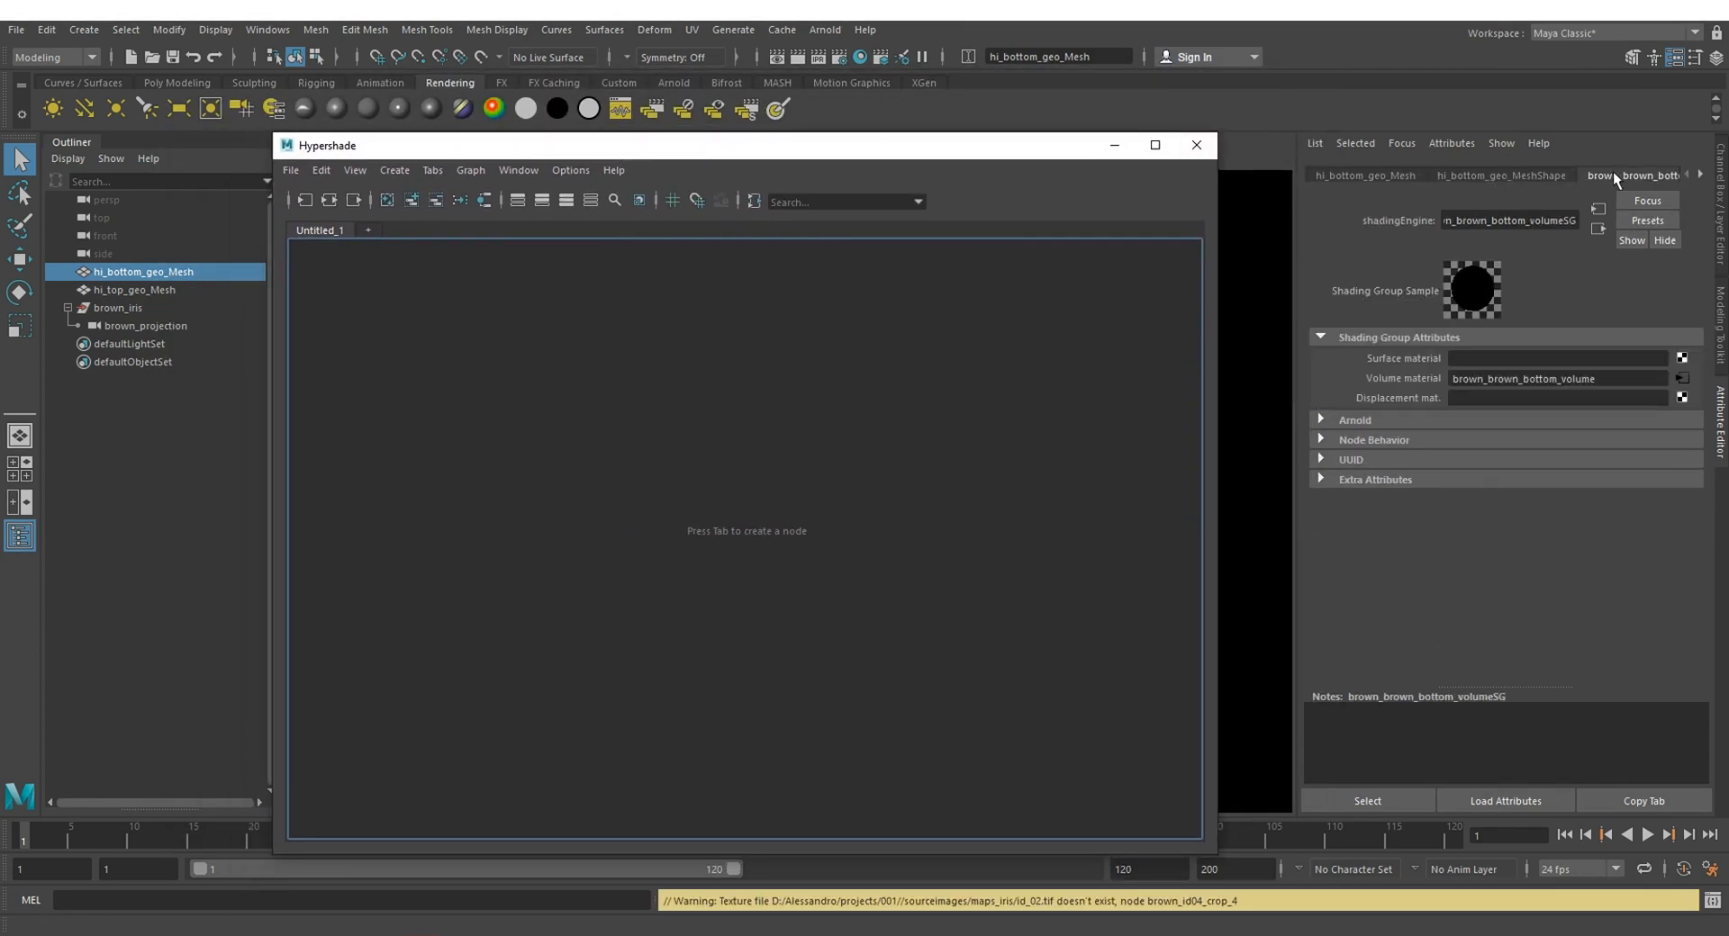
pyautogui.click(1548, 171)
pyautogui.click(1548, 171)
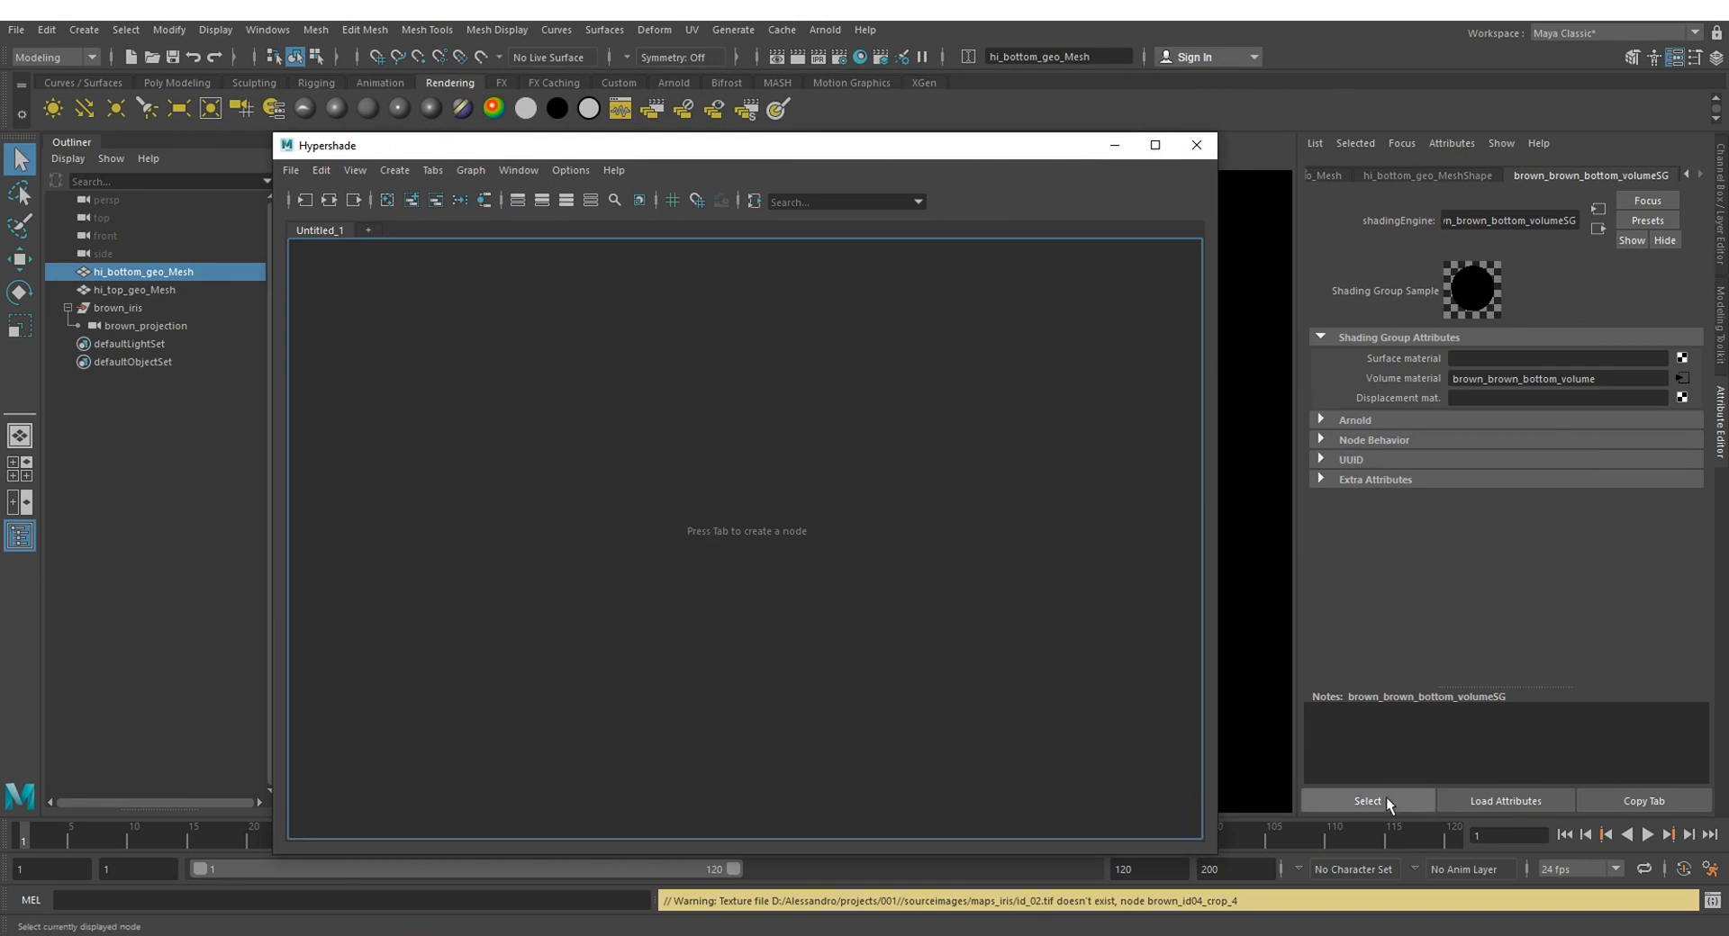
pyautogui.click(1358, 797)
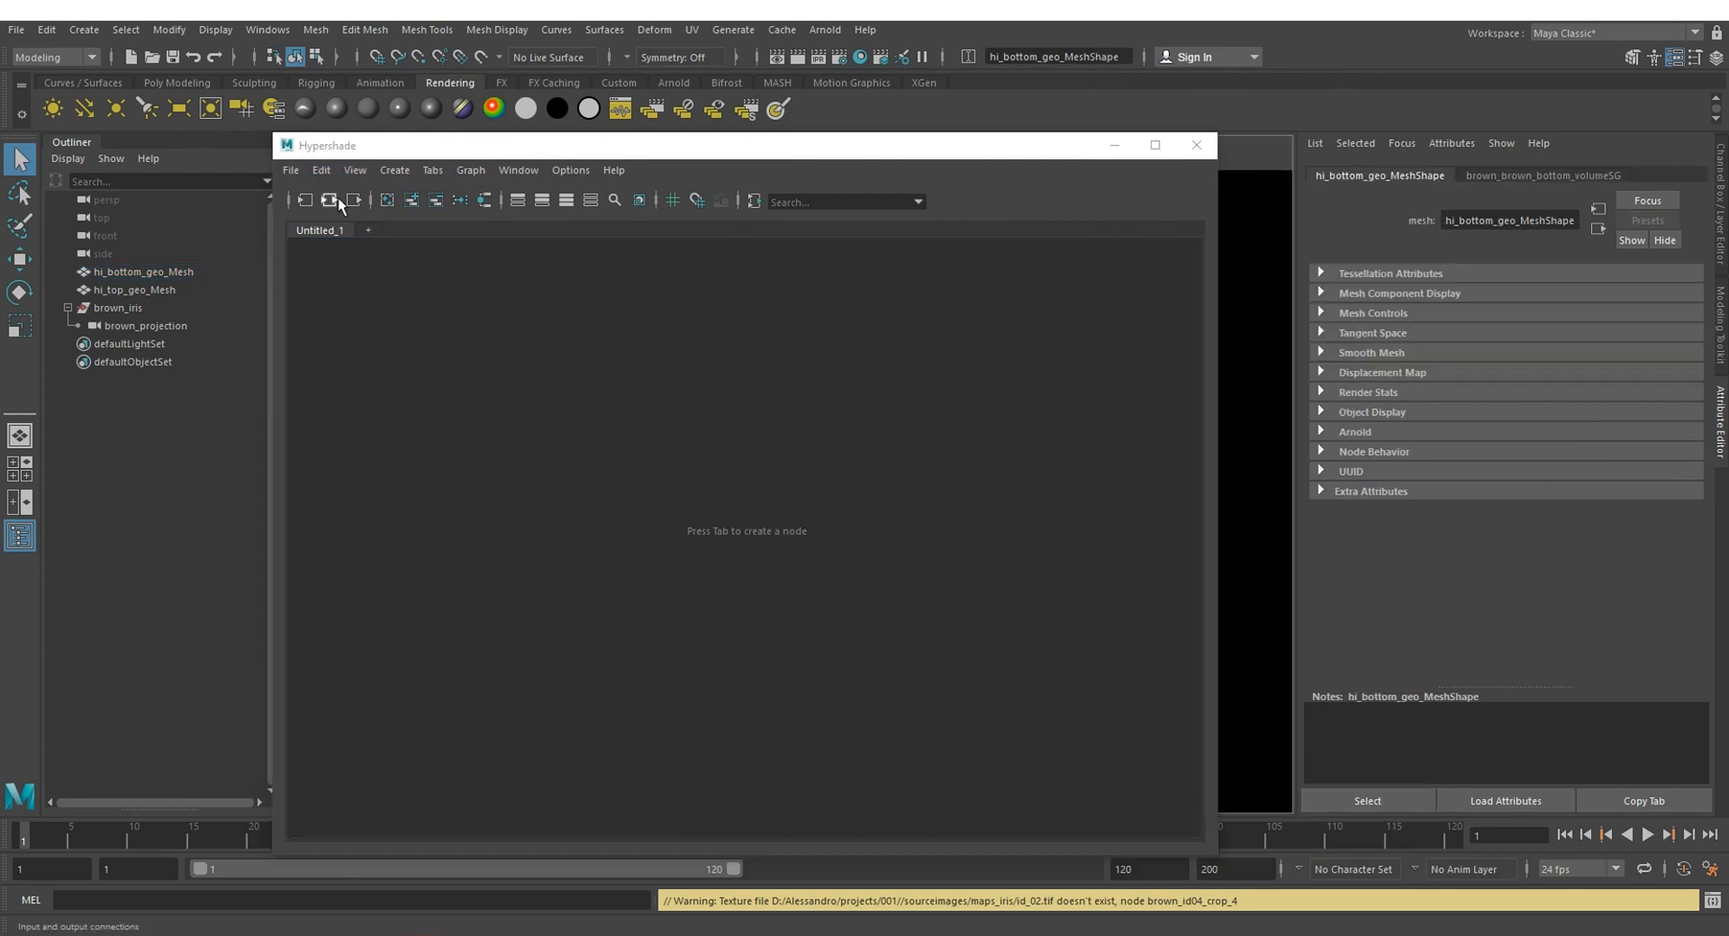
pyautogui.click(673, 200)
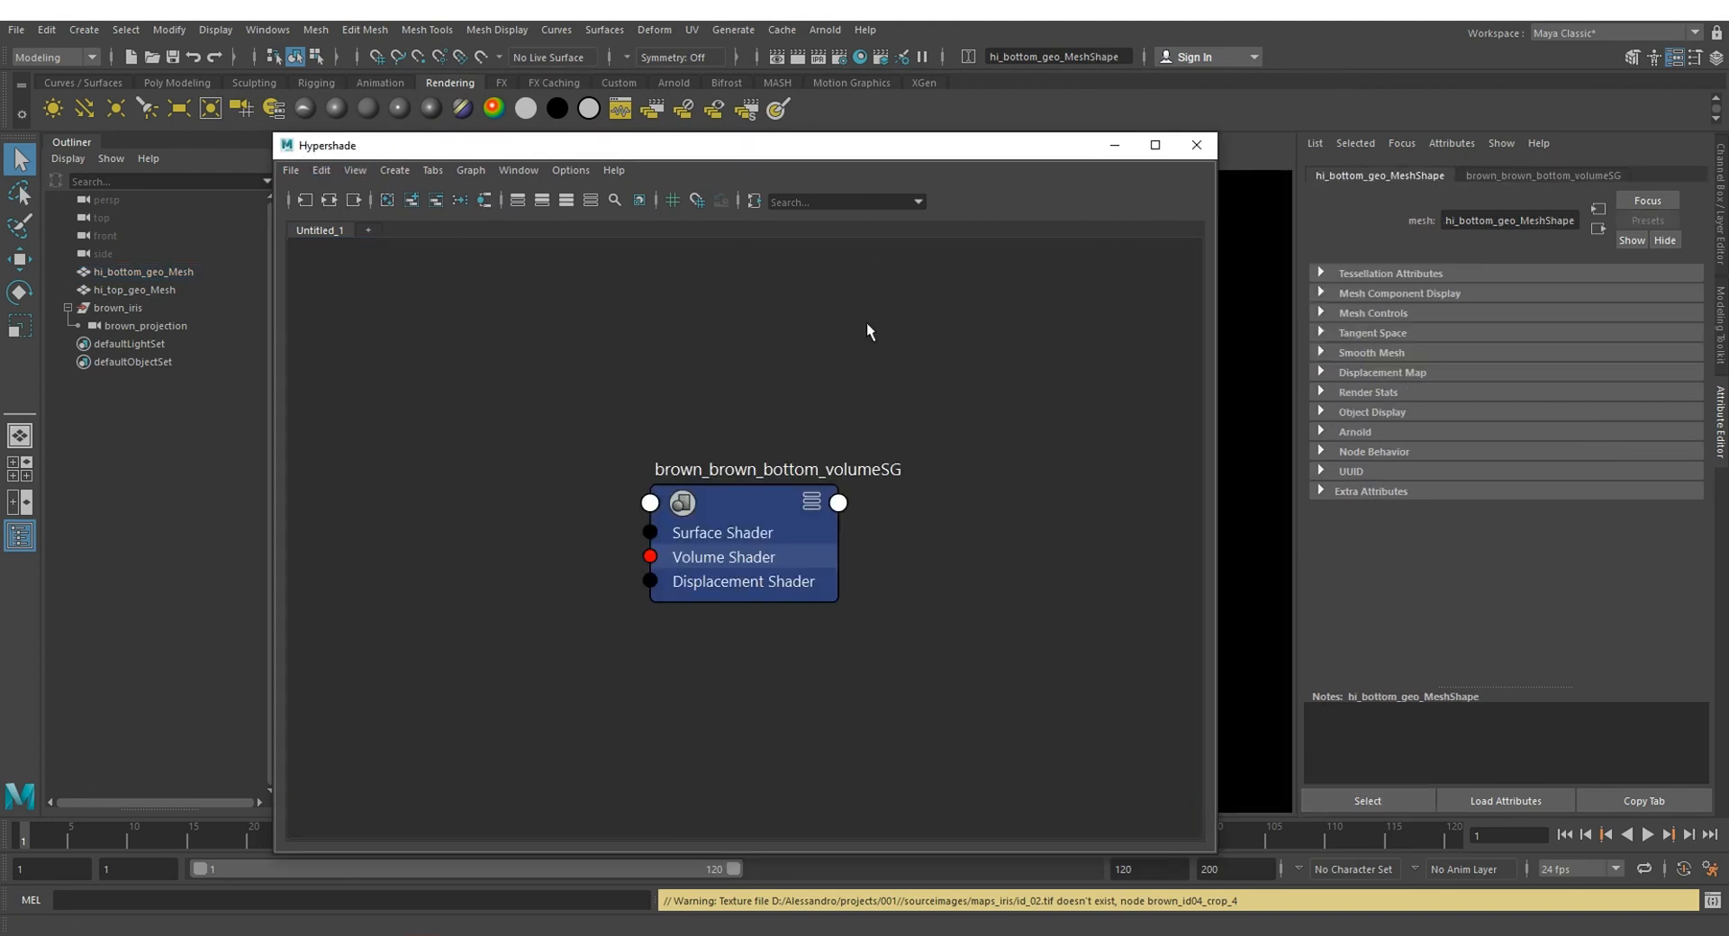
pyautogui.click(327, 203)
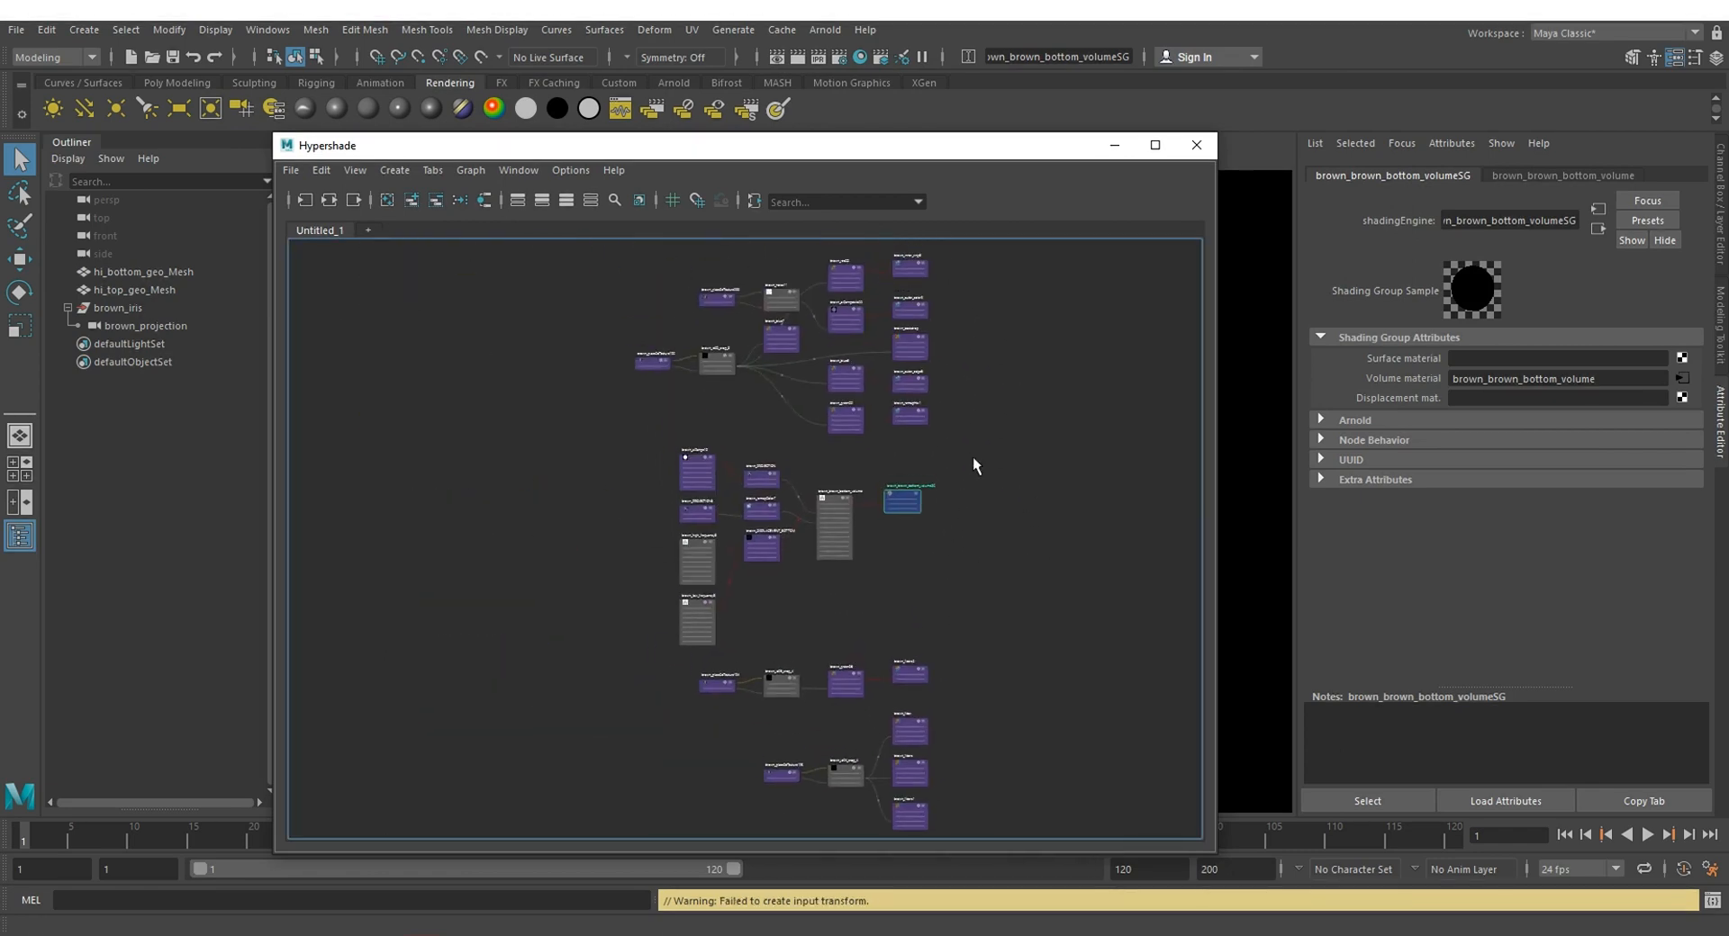
pyautogui.scroll(5, 981, 441)
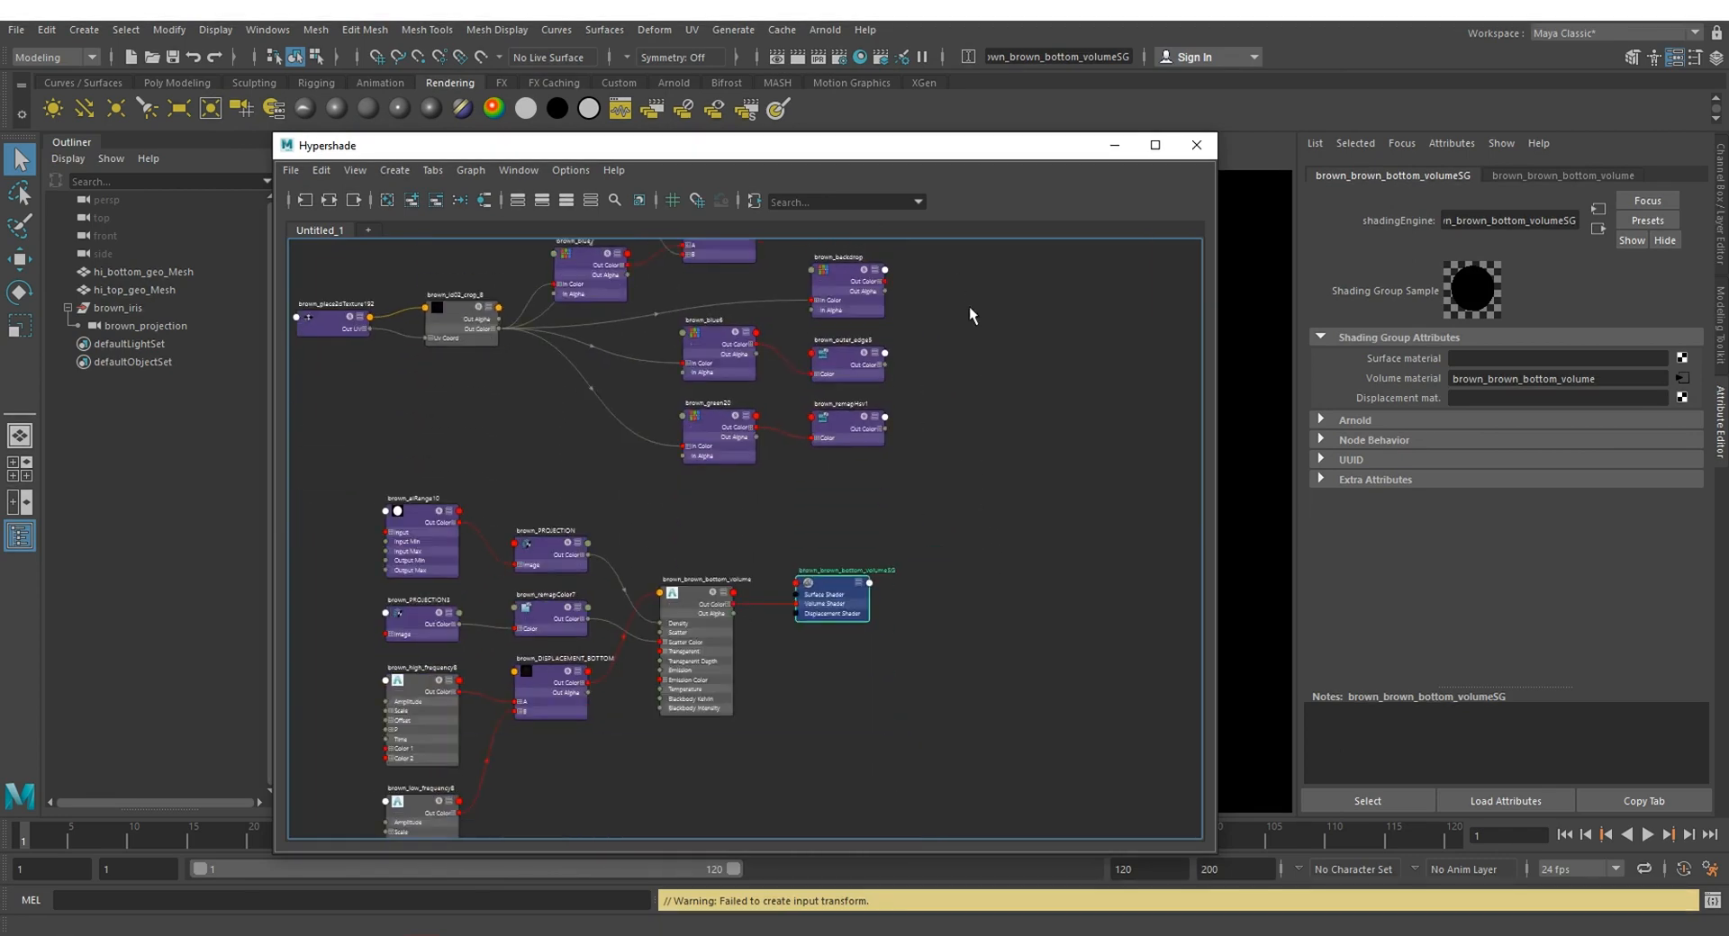
pyautogui.click(1209, 150)
# Step: Open the Node Editor and graph the input and output connections of the brown_brown_bottom_volume shader and its shading group
pyautogui.click(244, 27)
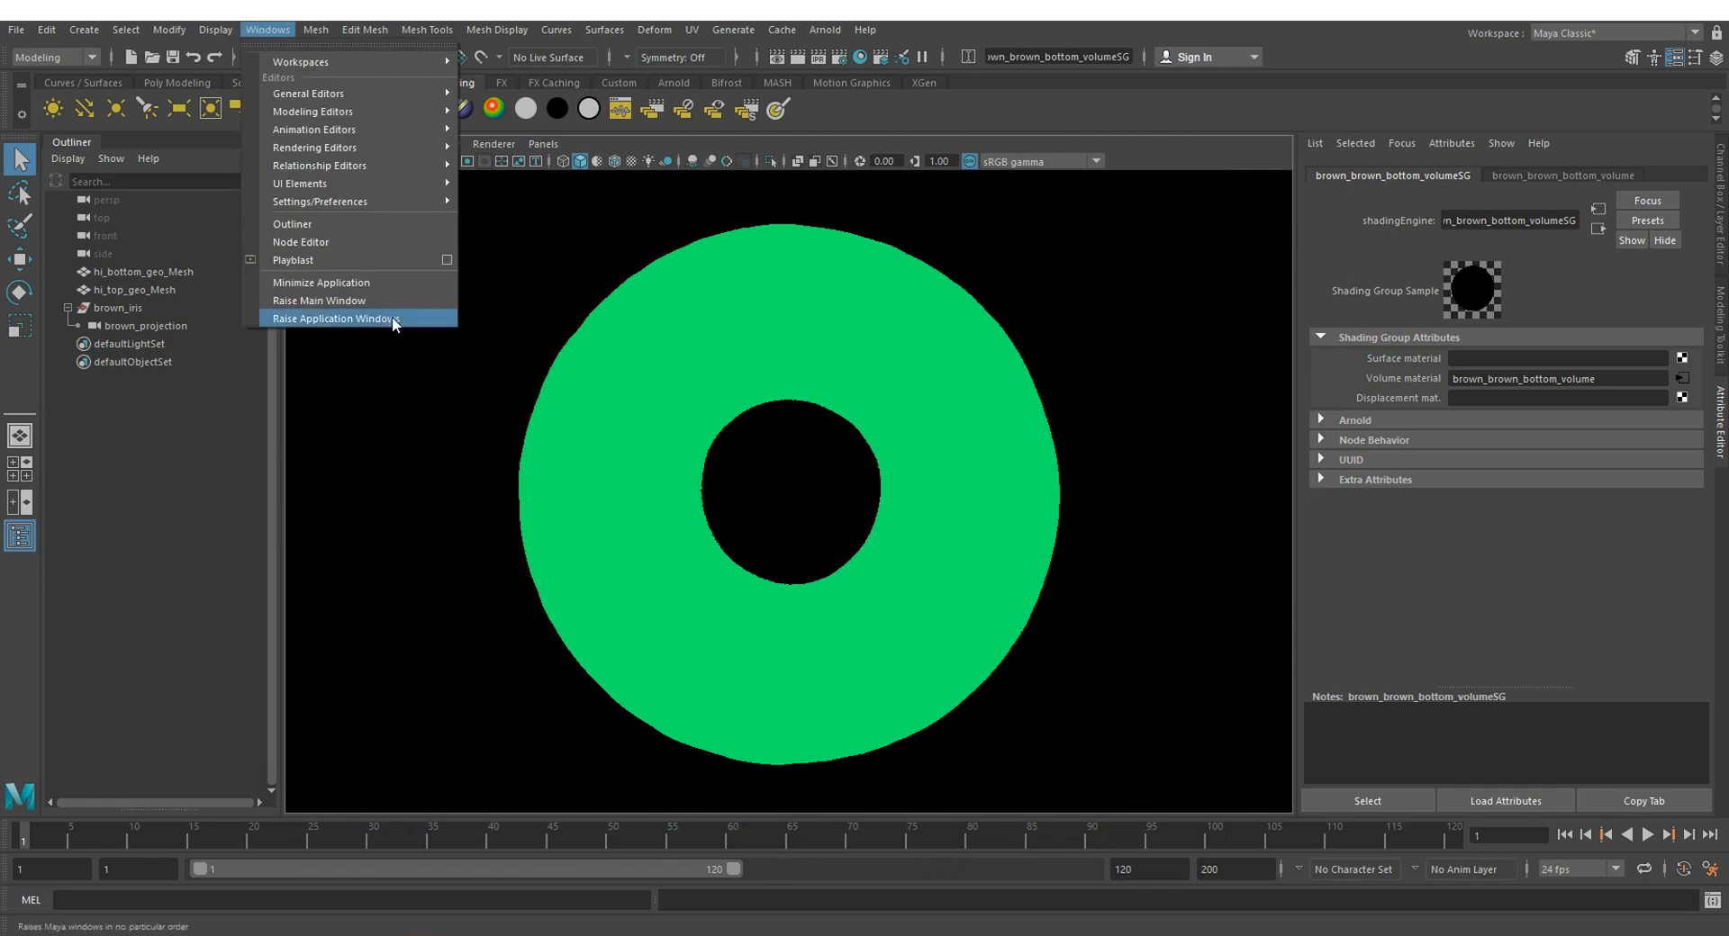
pyautogui.click(323, 243)
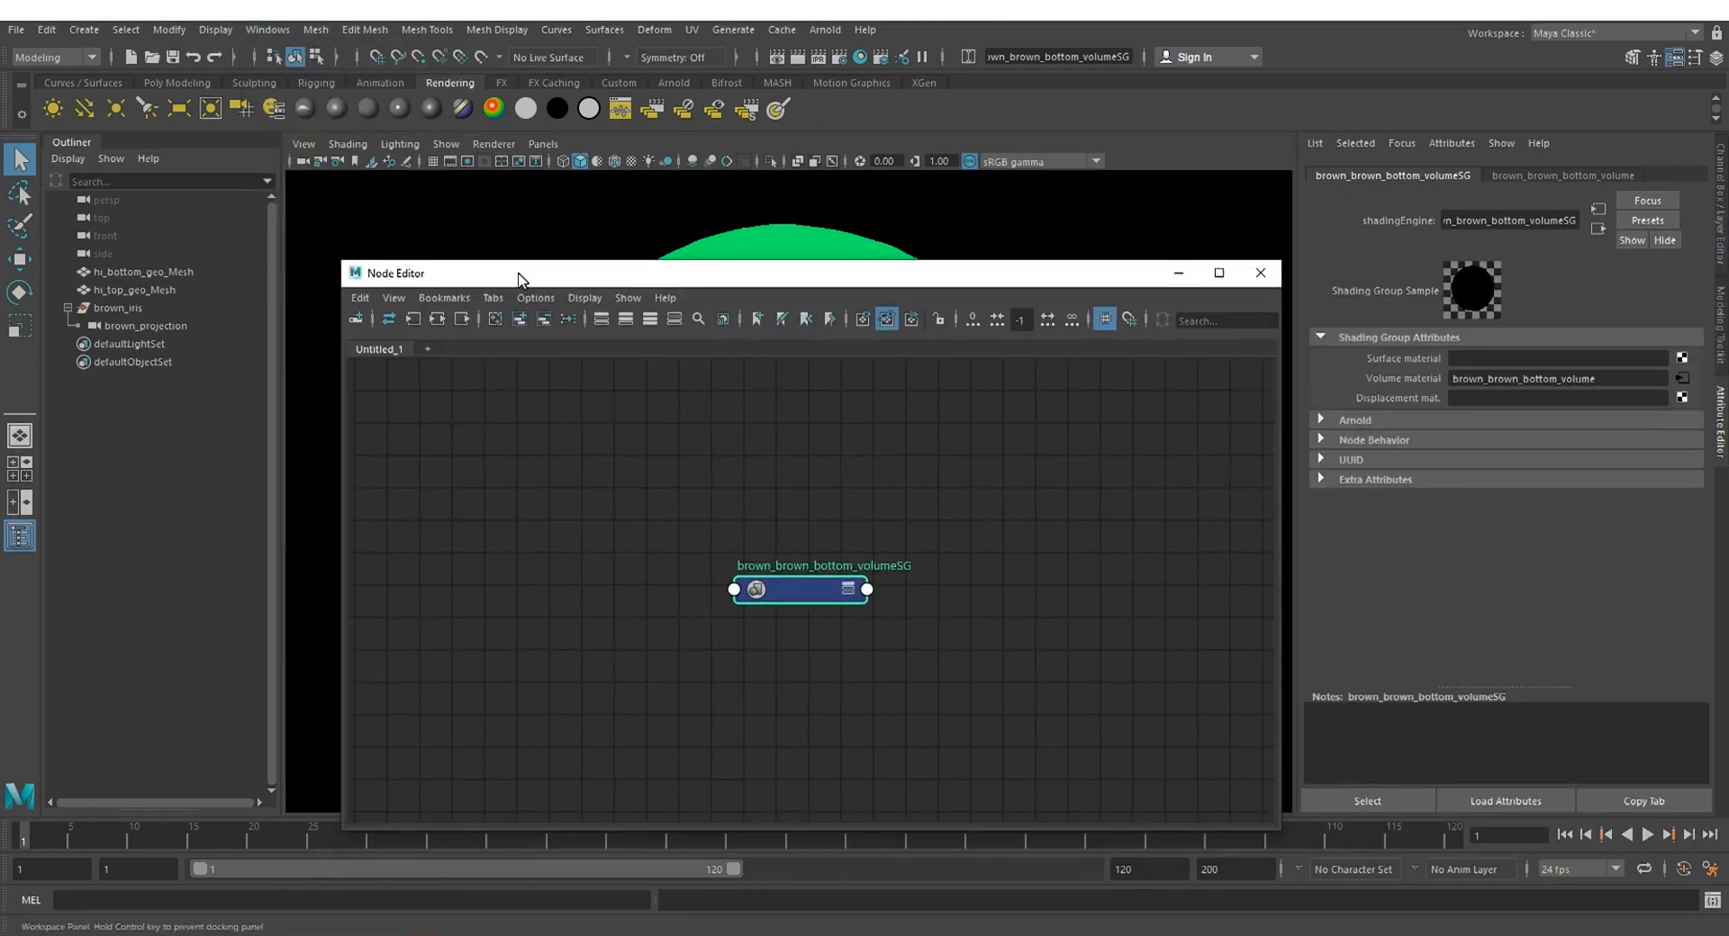
pyautogui.moveTo(513, 272); pyautogui.dragTo(333, 193)
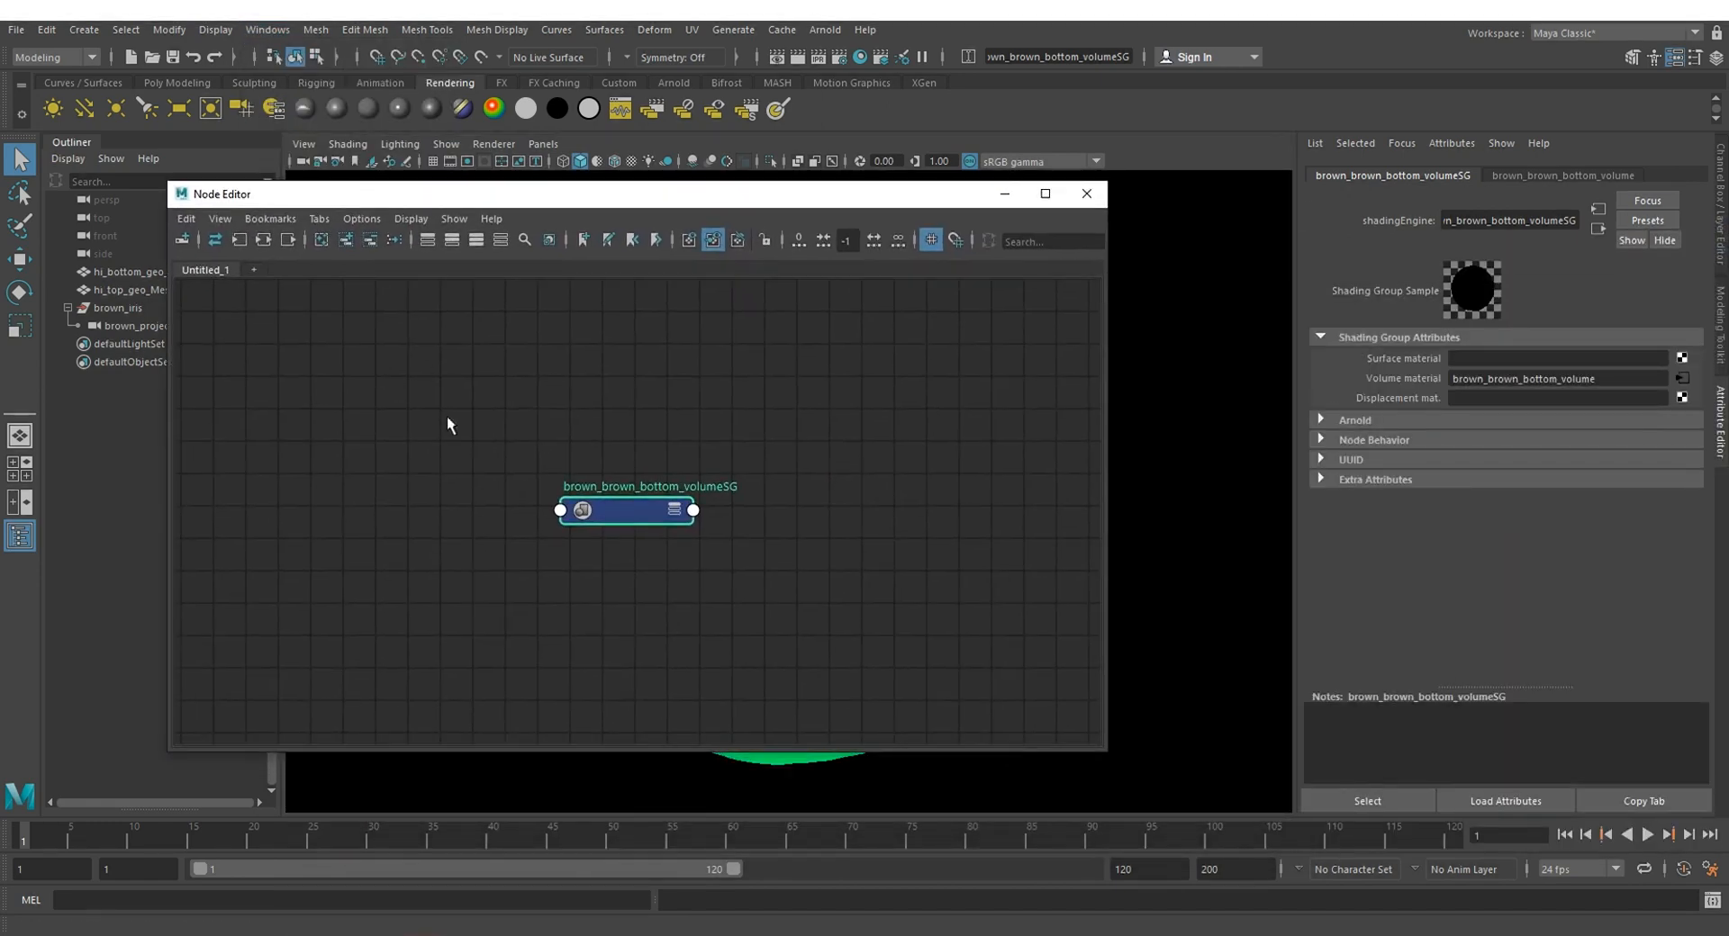
pyautogui.click(249, 241)
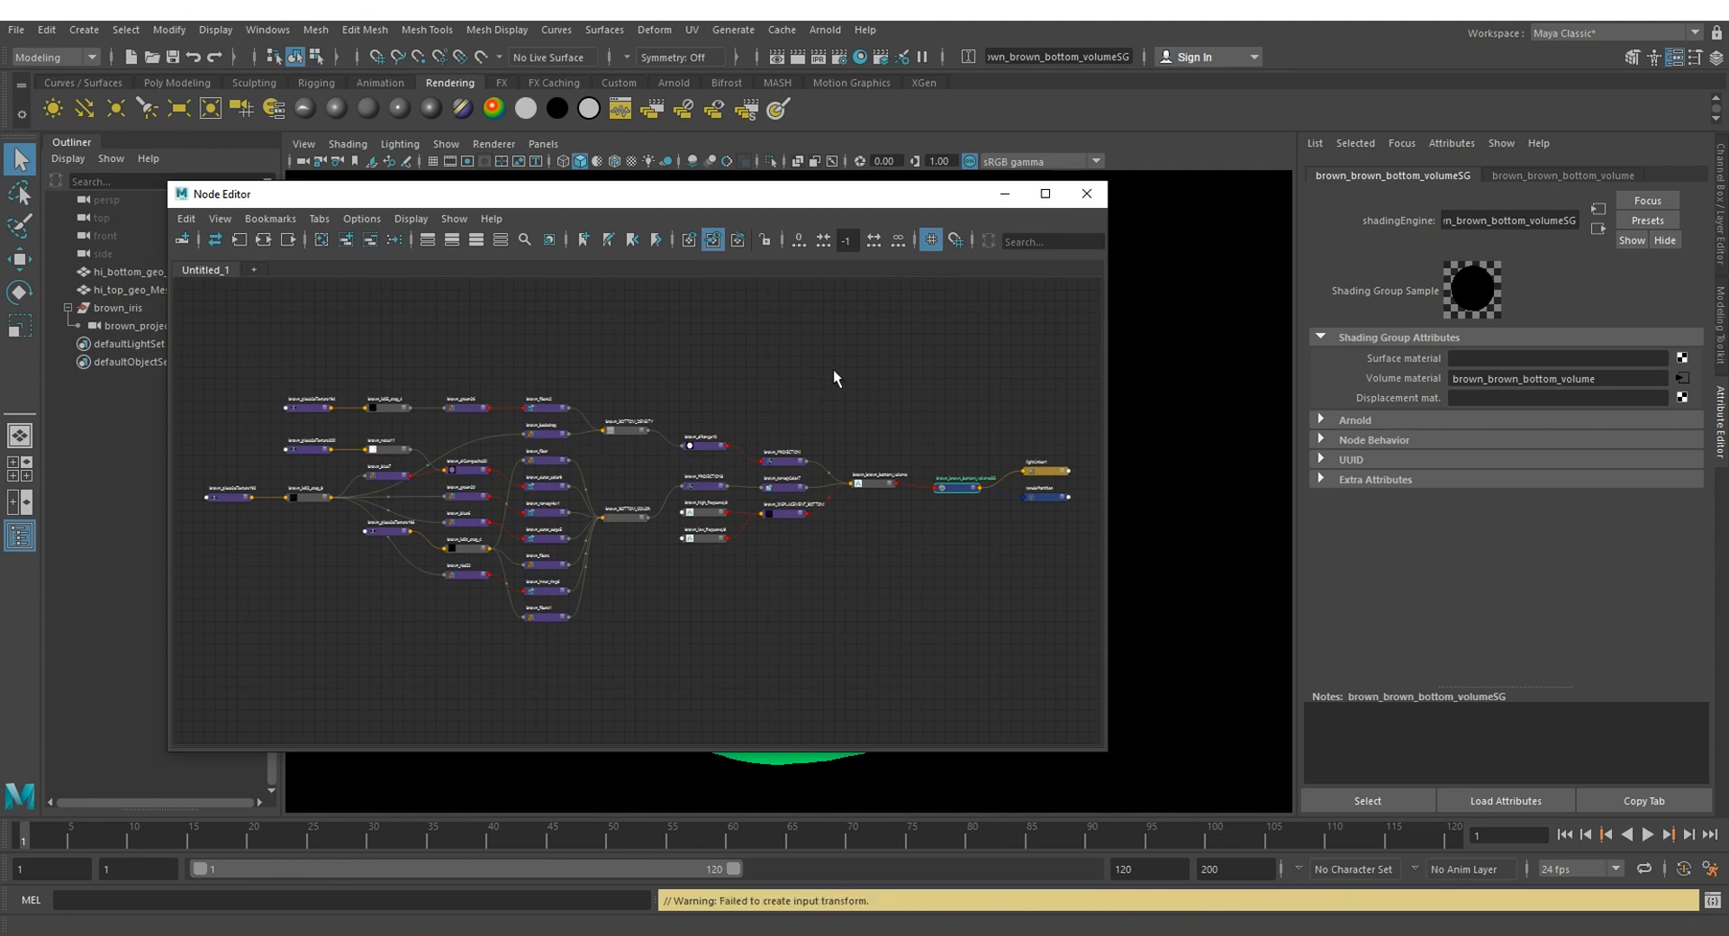
pyautogui.moveTo(949, 419); pyautogui.dragTo(855, 532)
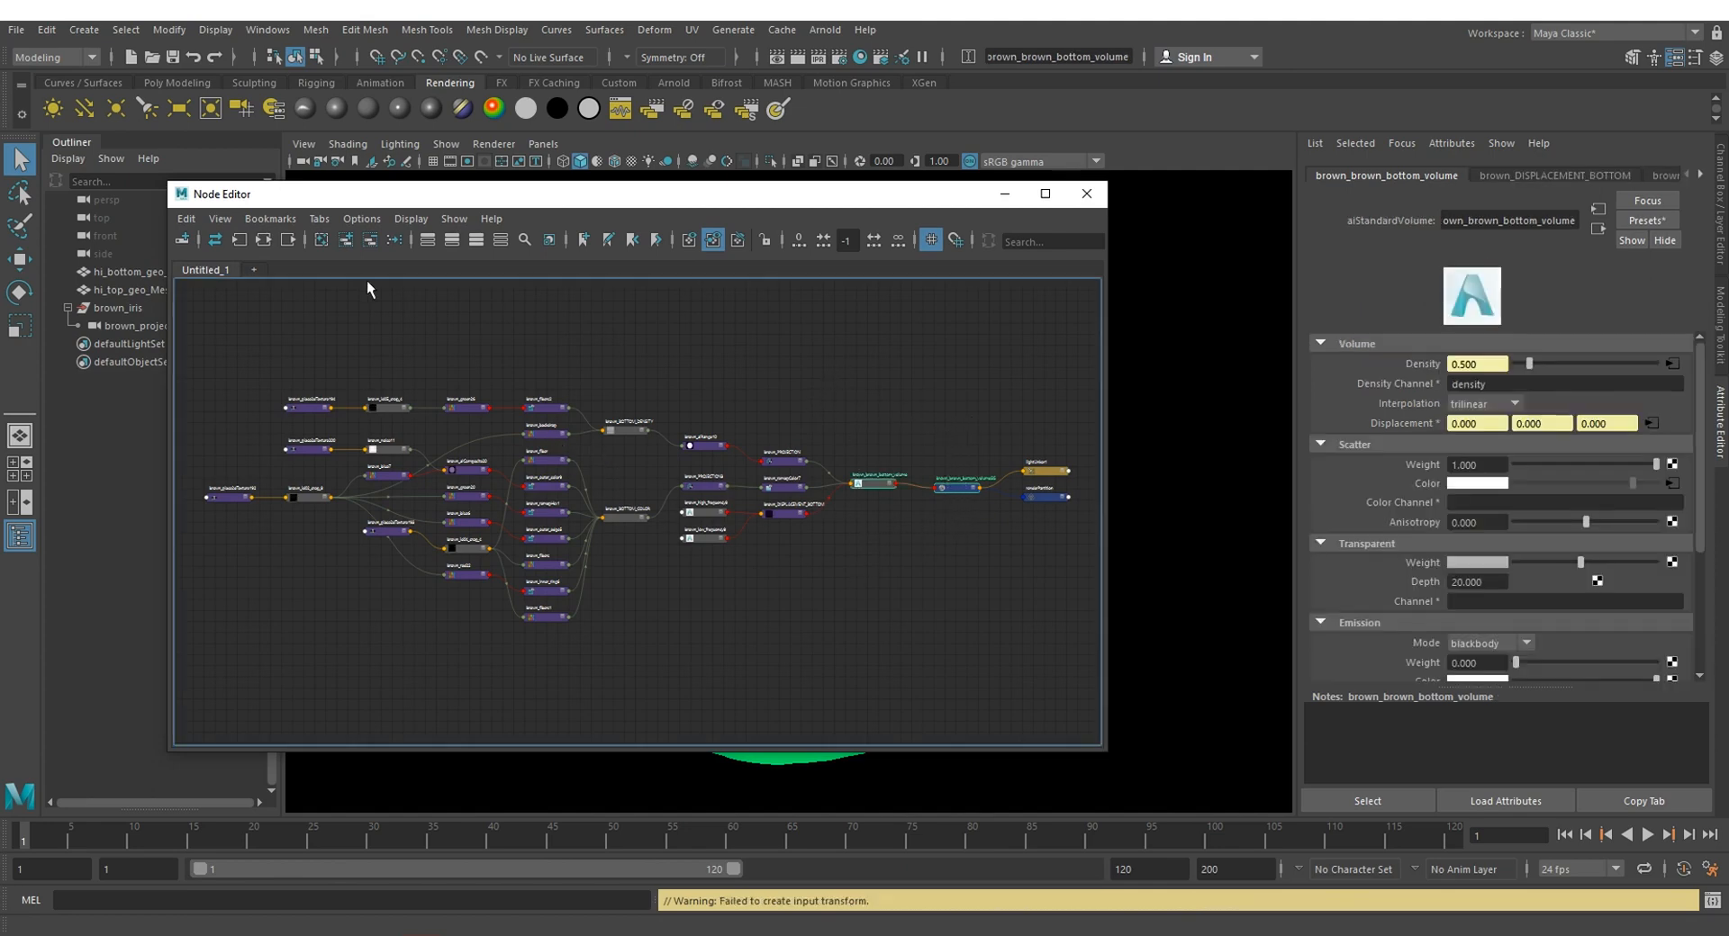
pyautogui.click(264, 239)
pyautogui.click(664, 558)
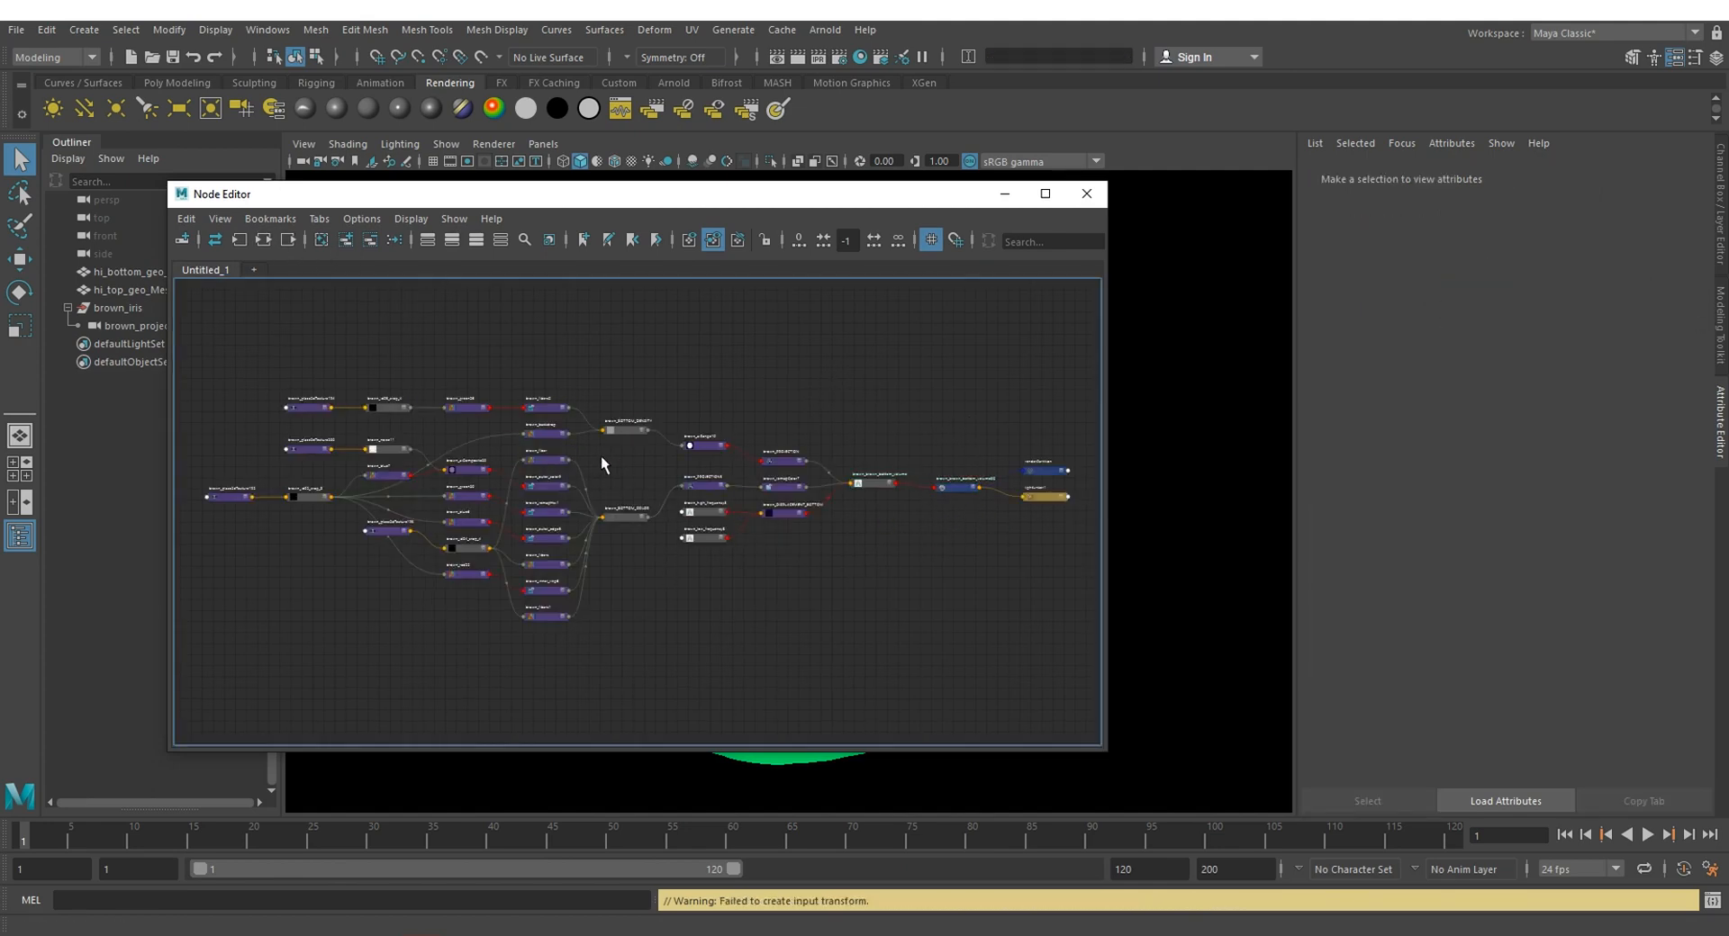
# Step: Inspect the image paths of the brown_id04_crop_4 and brown_id05_crop_4 file nodes
pyautogui.scroll(4, 595, 455)
pyautogui.keyDown('alt'); pyautogui.moveTo(595, 456); pyautogui.dragTo(974, 436, button='middle'); pyautogui.keyUp('alt')
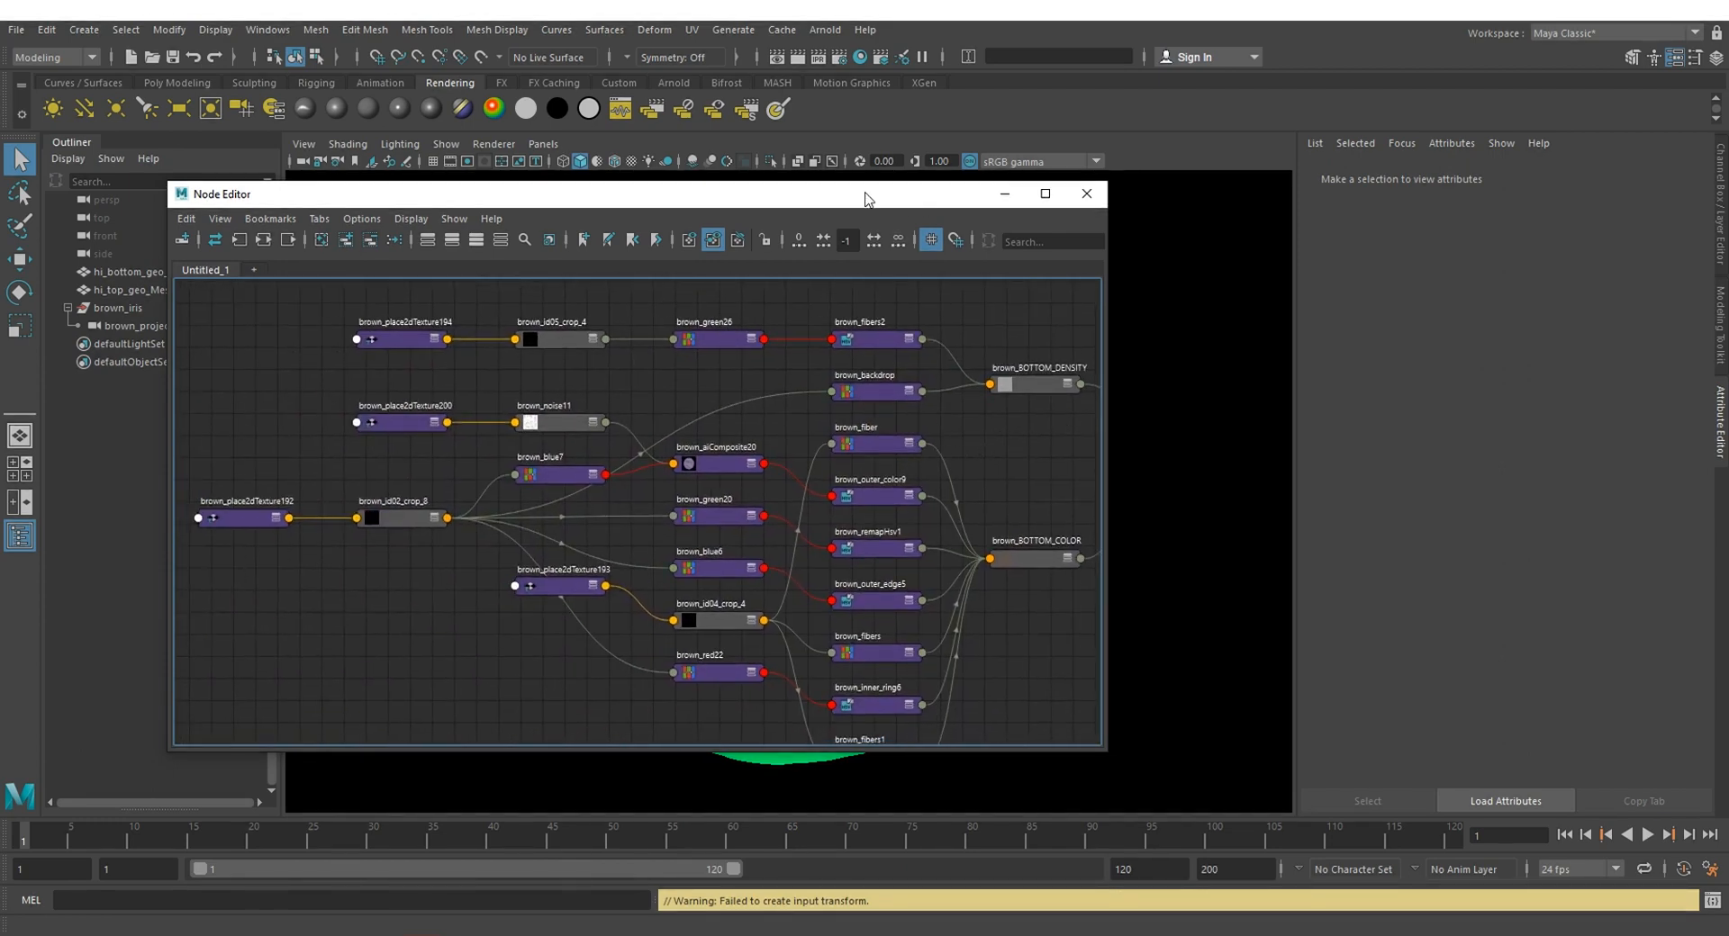
pyautogui.moveTo(864, 198); pyautogui.dragTo(1133, 198)
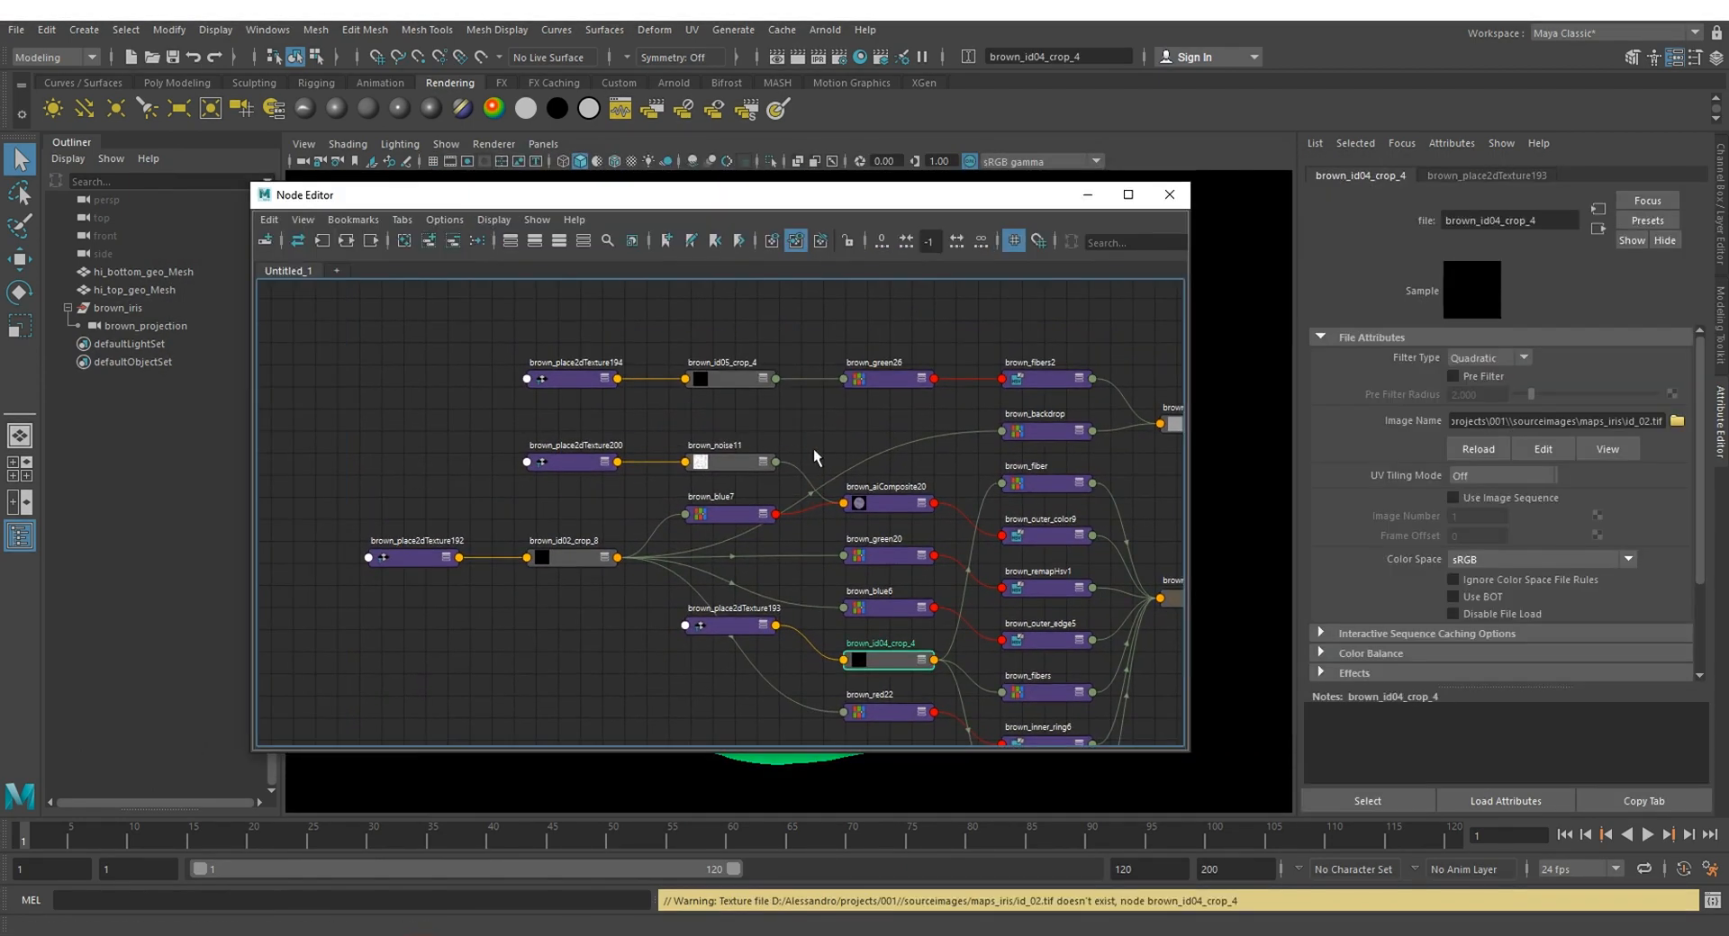
pyautogui.click(814, 424)
pyautogui.keyDown('alt'); pyautogui.moveTo(814, 421); pyautogui.dragTo(805, 405, button='middle'); pyautogui.keyUp('alt')
pyautogui.click(708, 359)
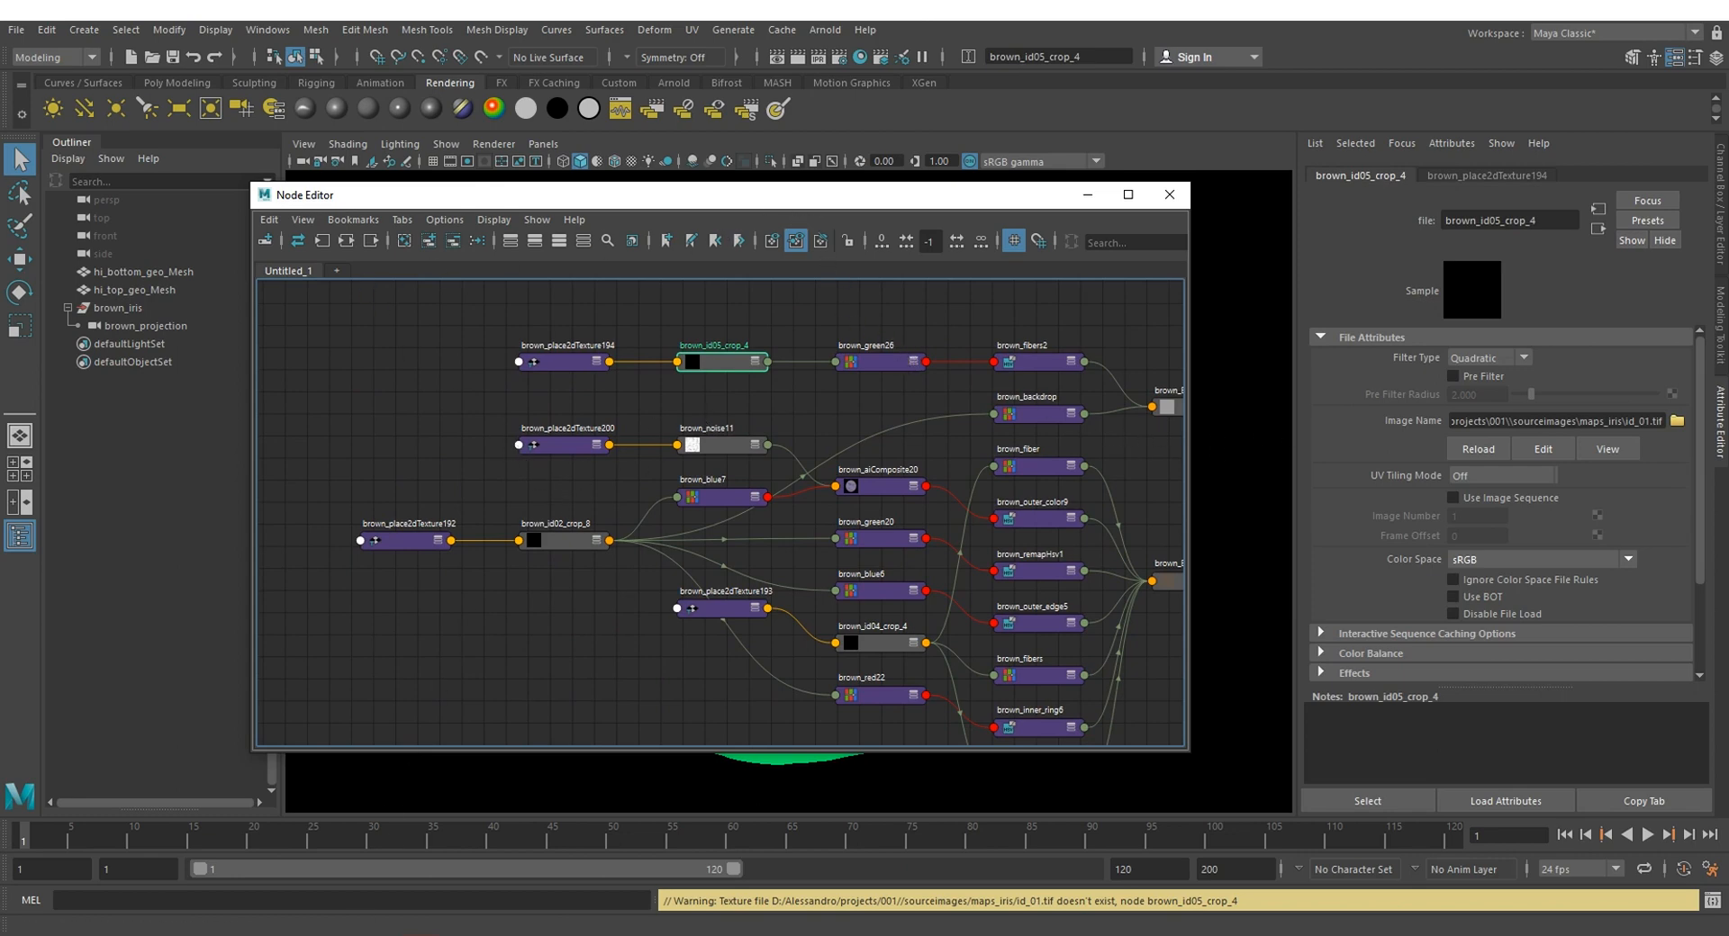
# Step: Switch to File Explorer, browse to the EYE\088\left\utility folder and open the fresnel.tif map
pyautogui.moveTo(379, 935)
pyautogui.click(379, 883)
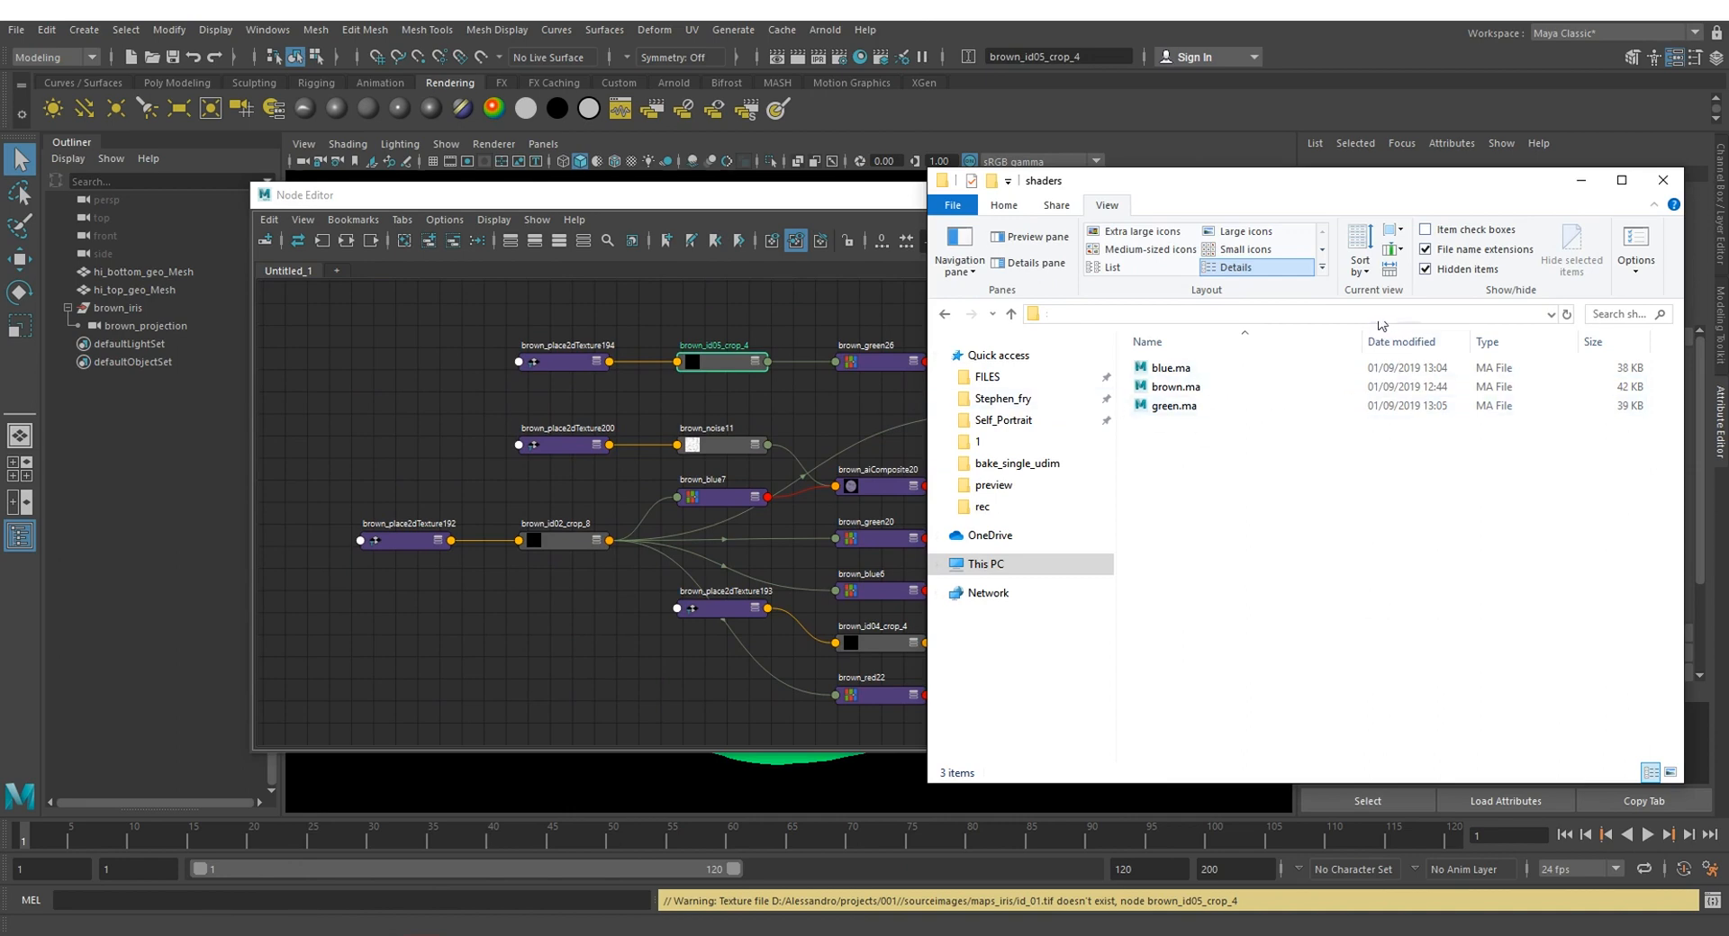
pyautogui.click(1351, 321)
pyautogui.click(1195, 370)
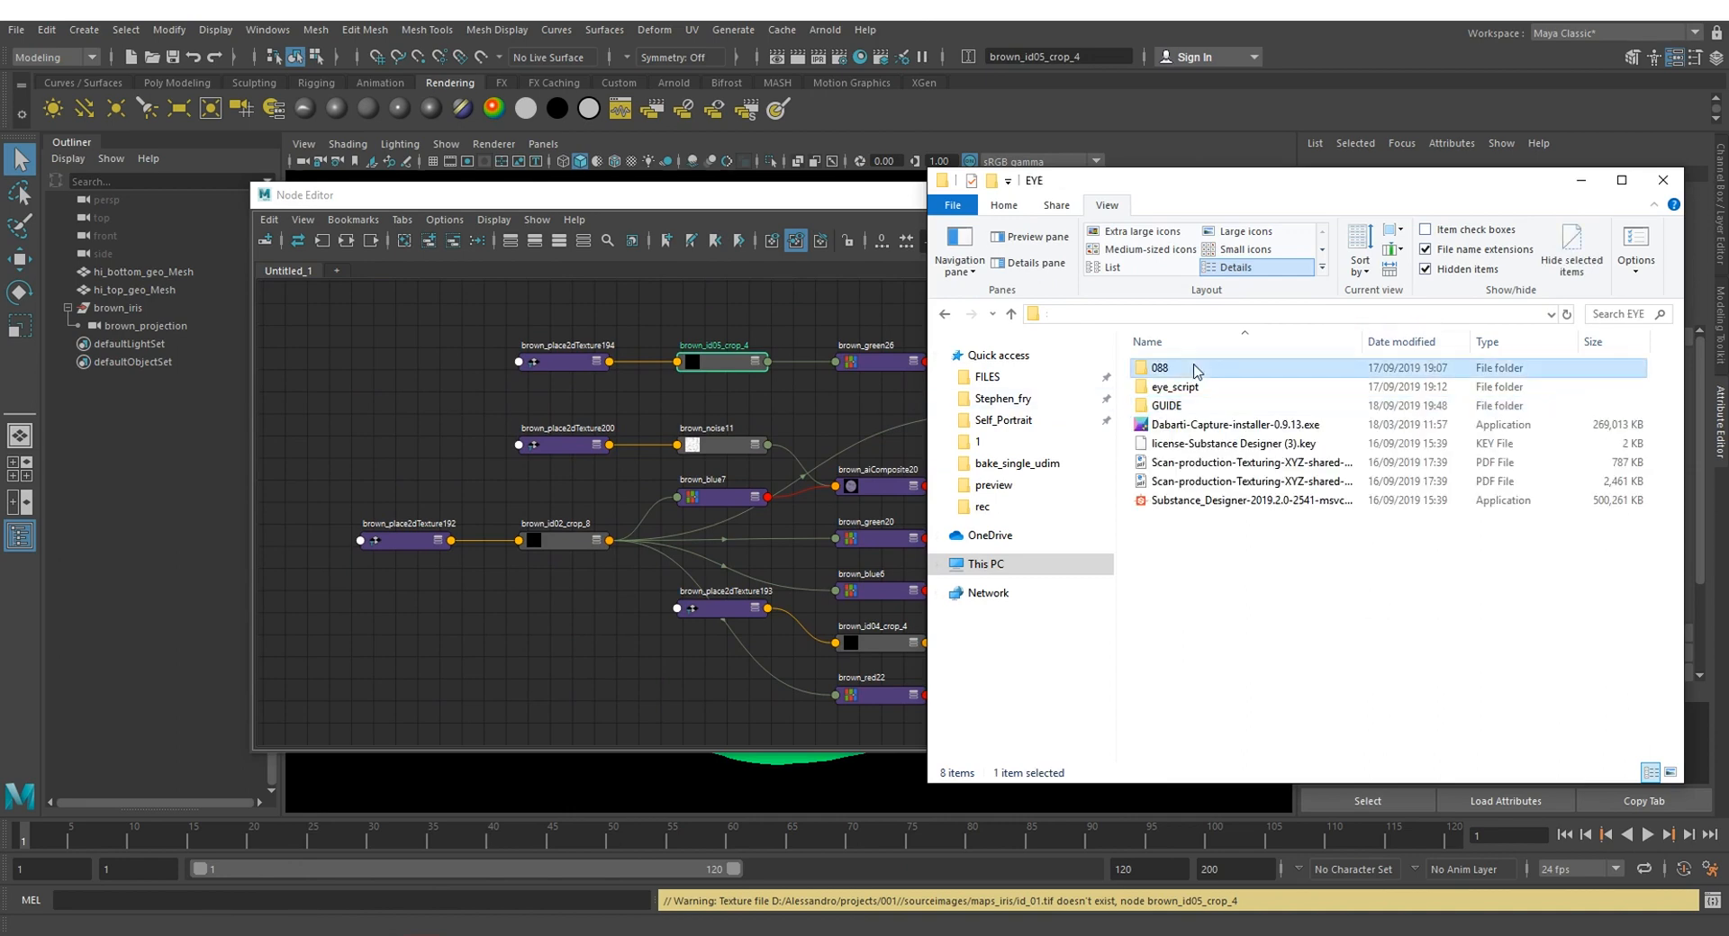
pyautogui.doubleClick(1195, 369)
pyautogui.doubleClick(1182, 369)
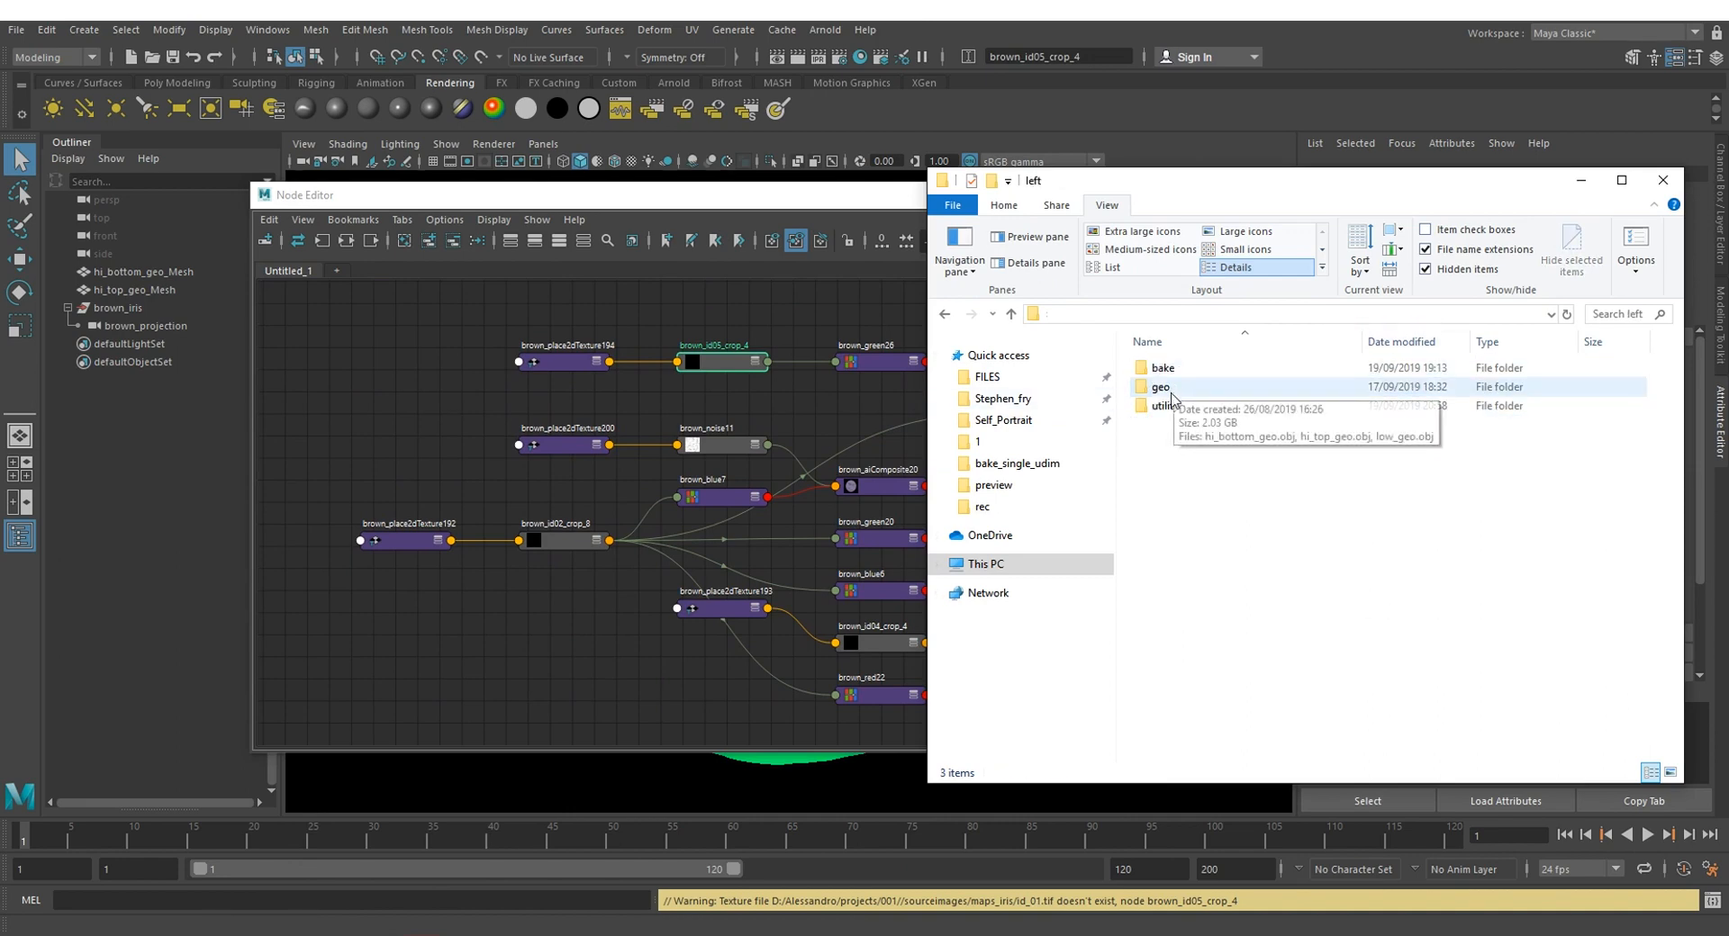
pyautogui.doubleClick(1168, 388)
pyautogui.doubleClick(1287, 387)
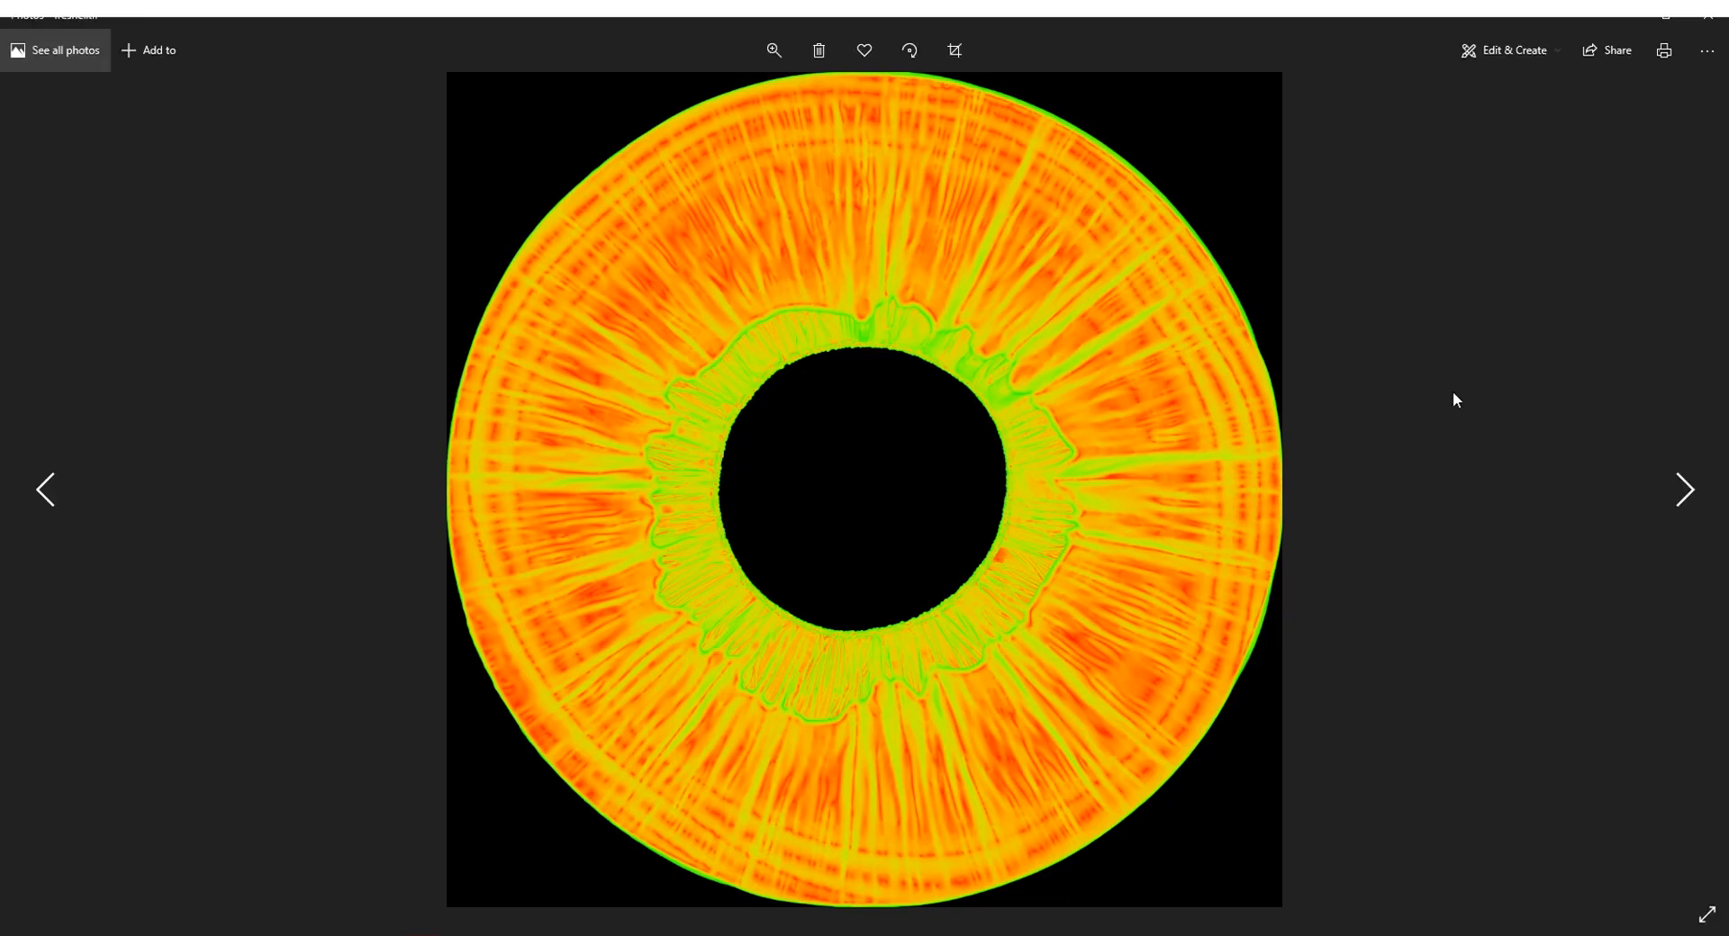
# Step: Review the id_01 to id_06 iris maps and the ao.tif map in the image viewer, closing each view to return to the folder
pyautogui.click(1691, 490)
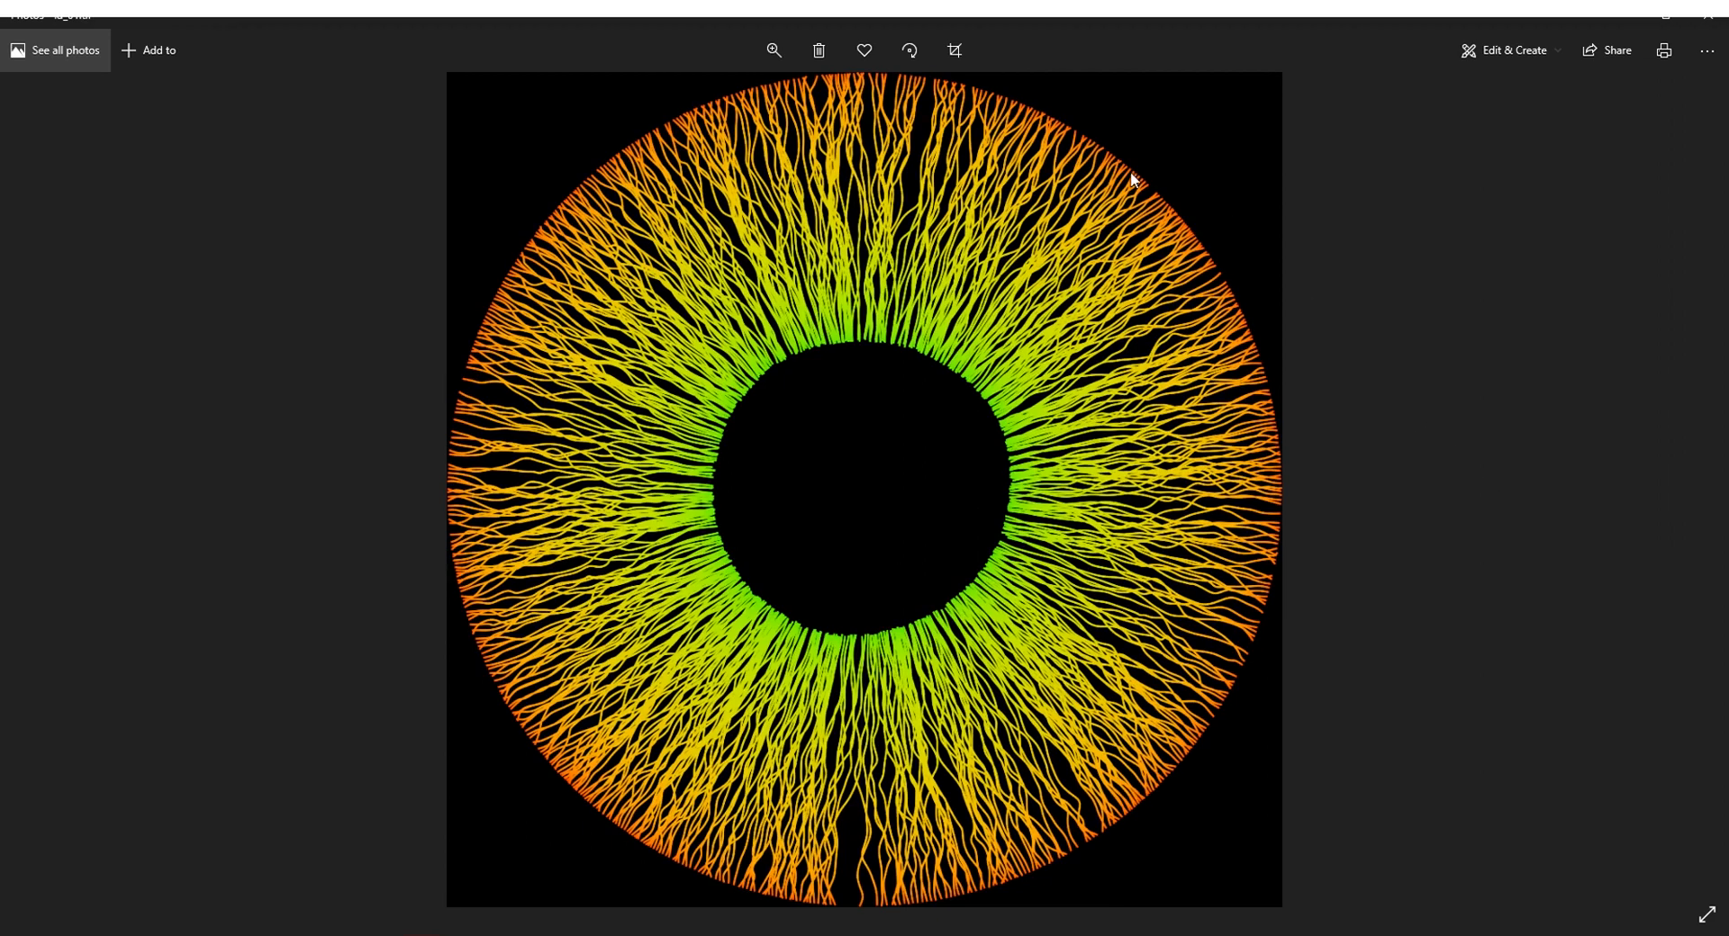
pyautogui.click(1644, 437)
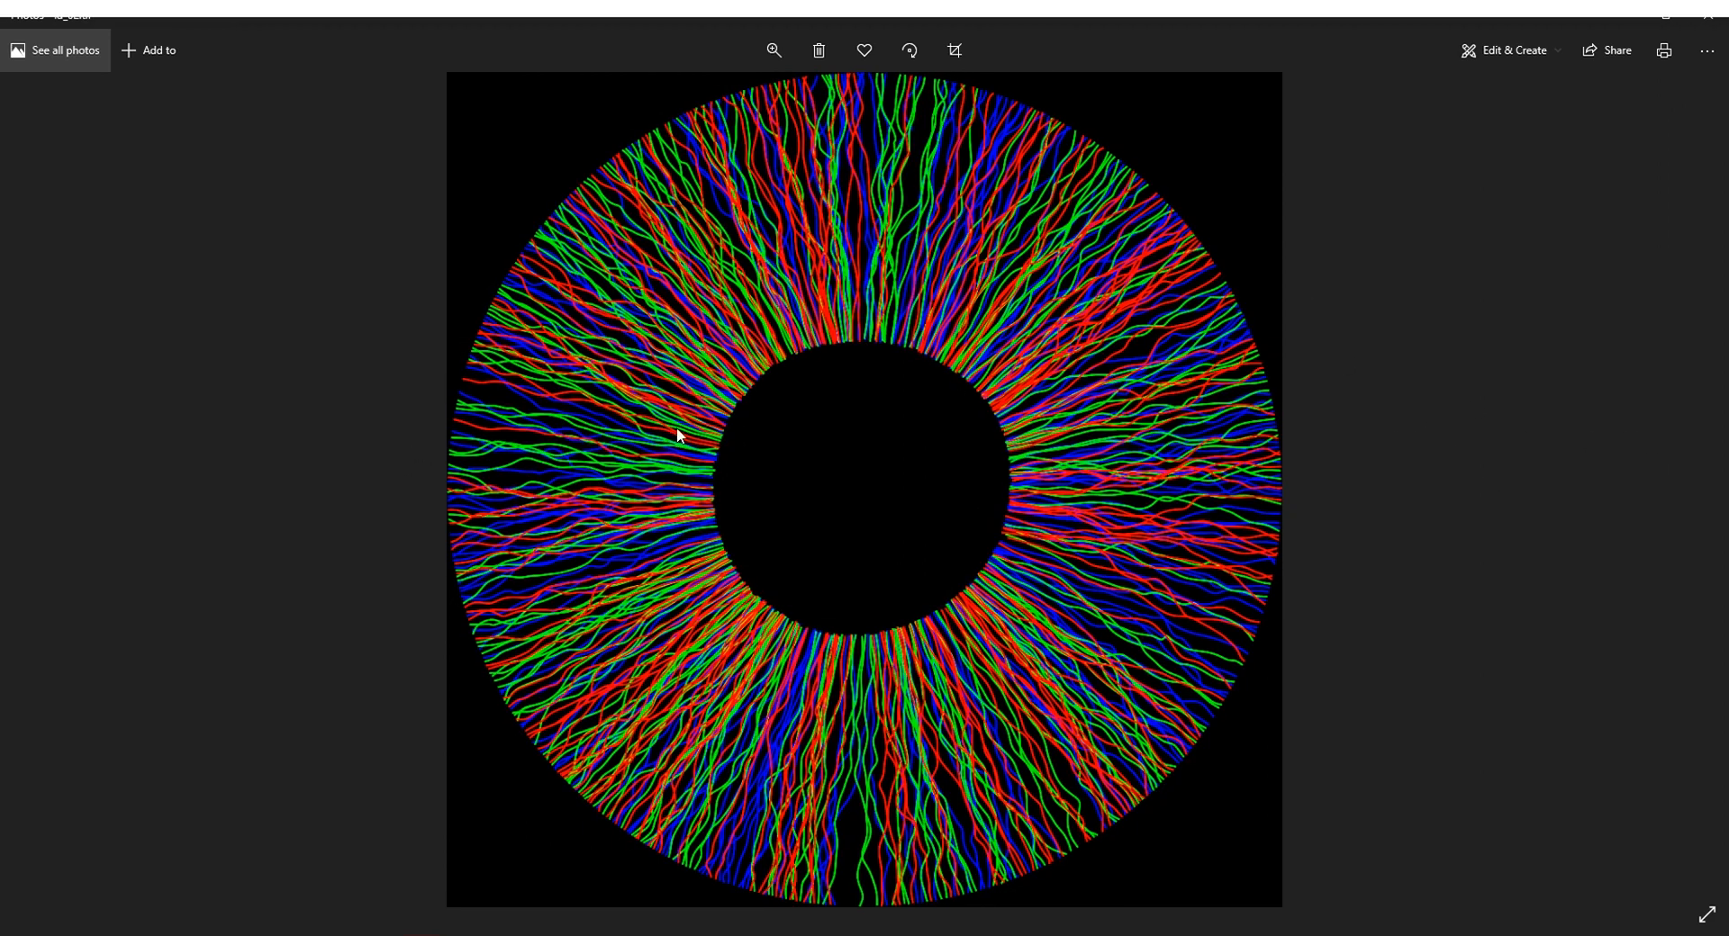
pyautogui.click(1684, 503)
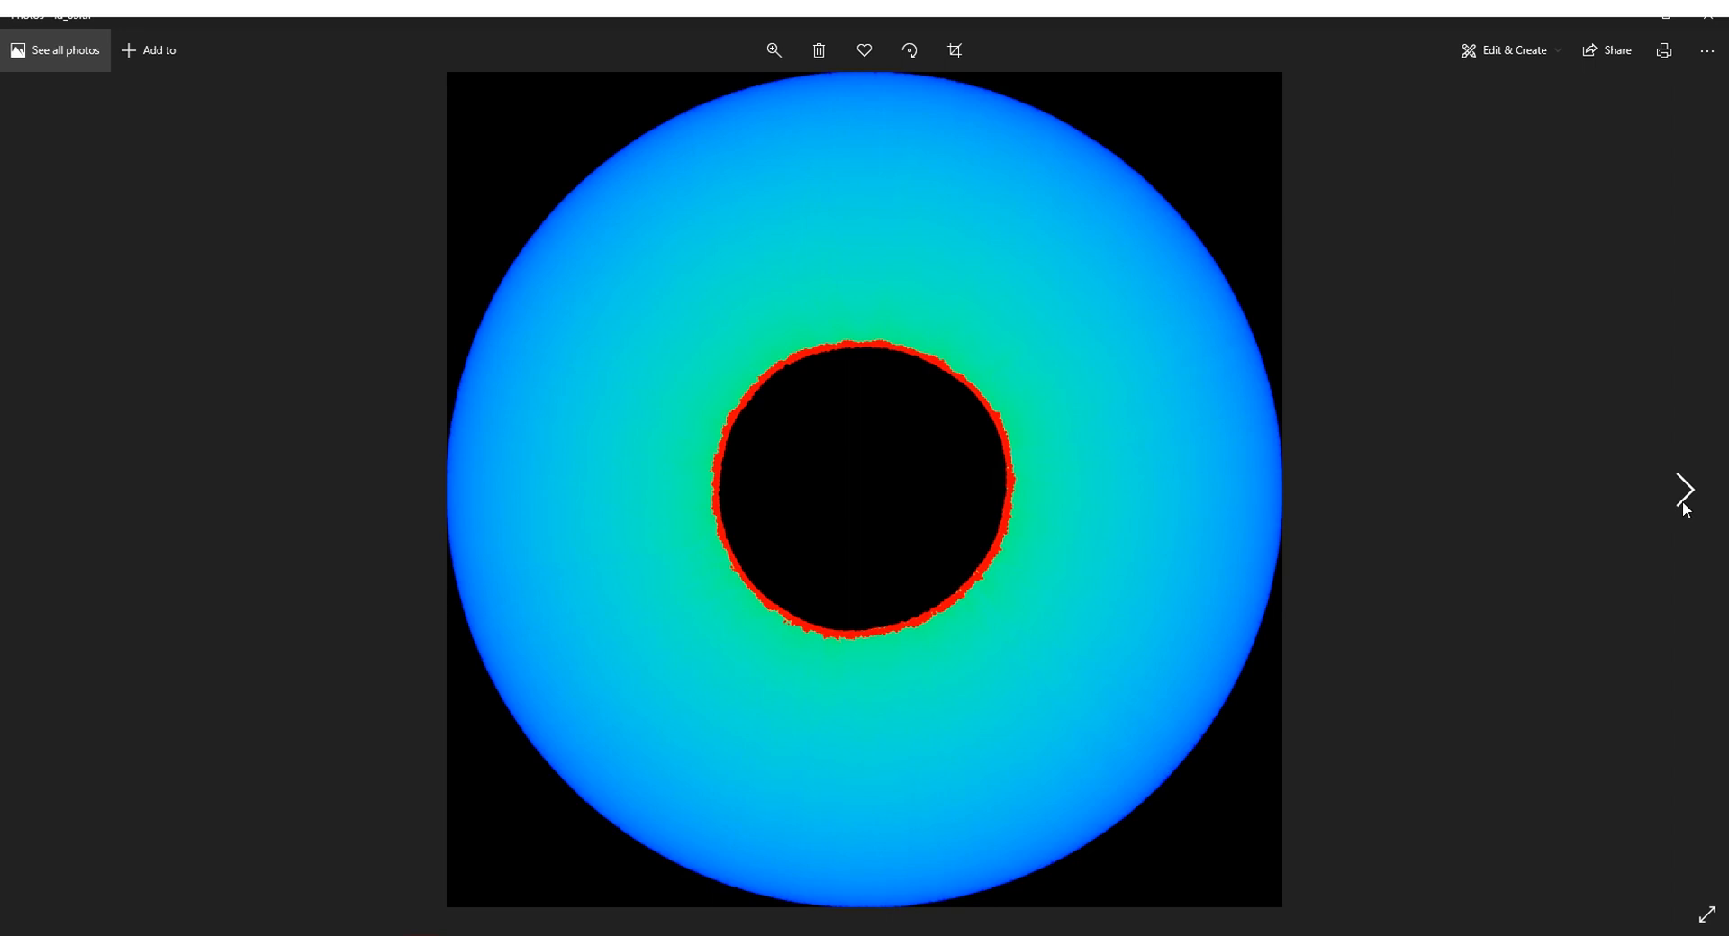
pyautogui.click(1683, 503)
pyautogui.click(1684, 503)
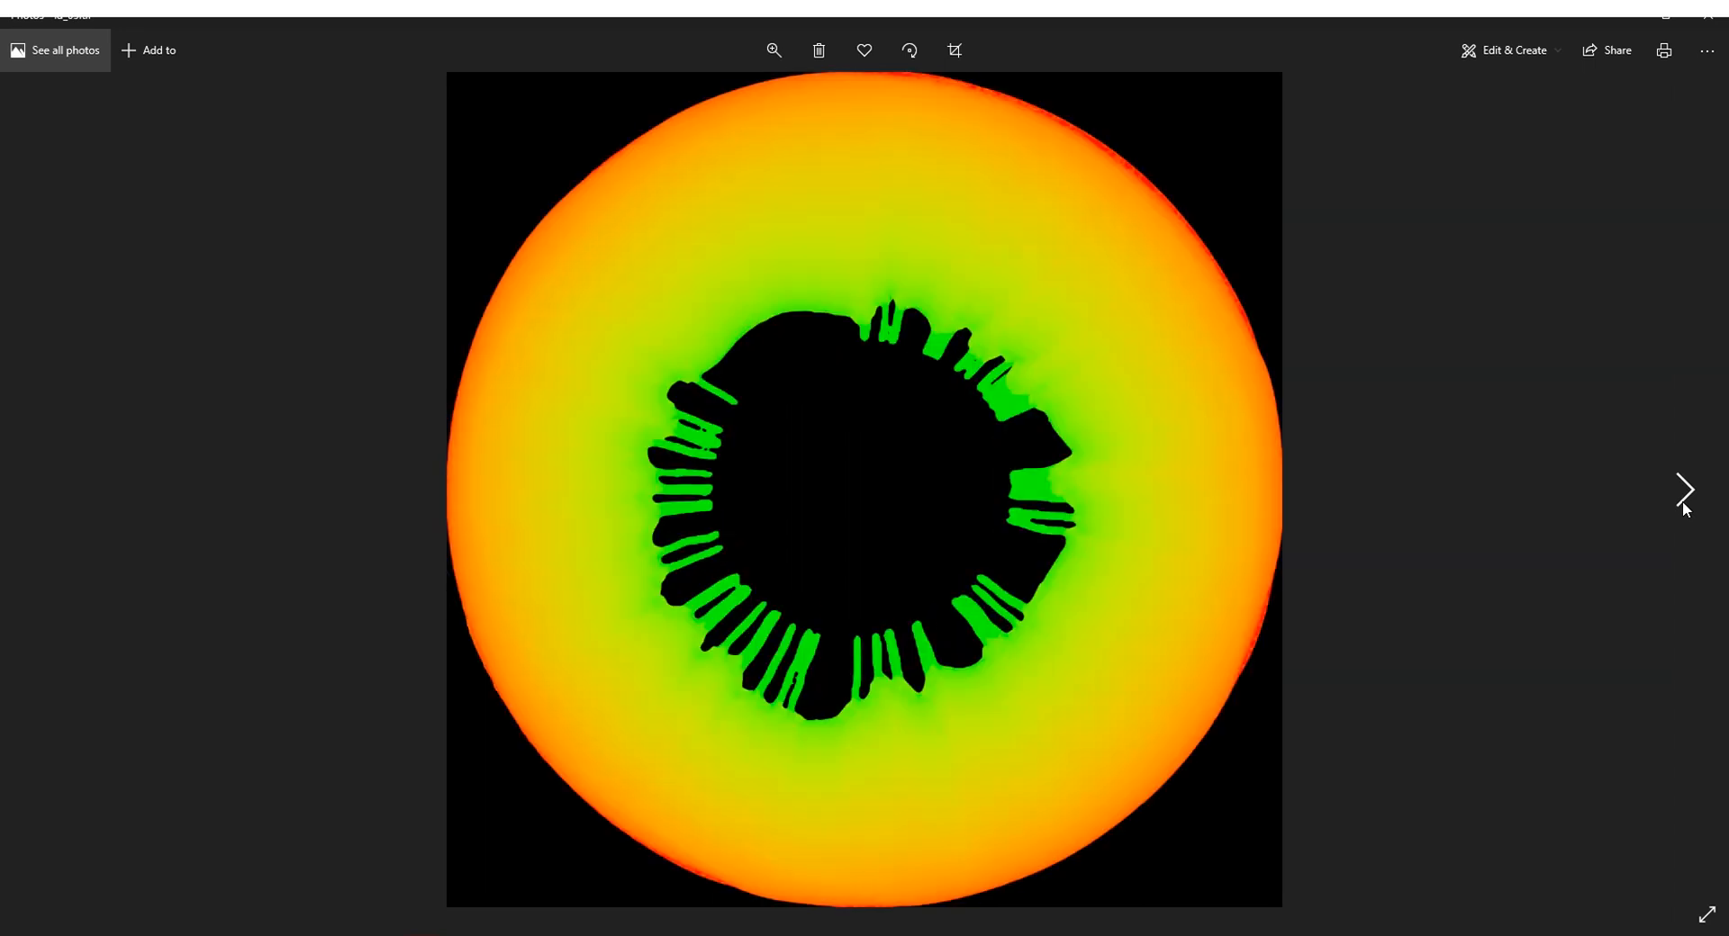
pyautogui.click(1684, 502)
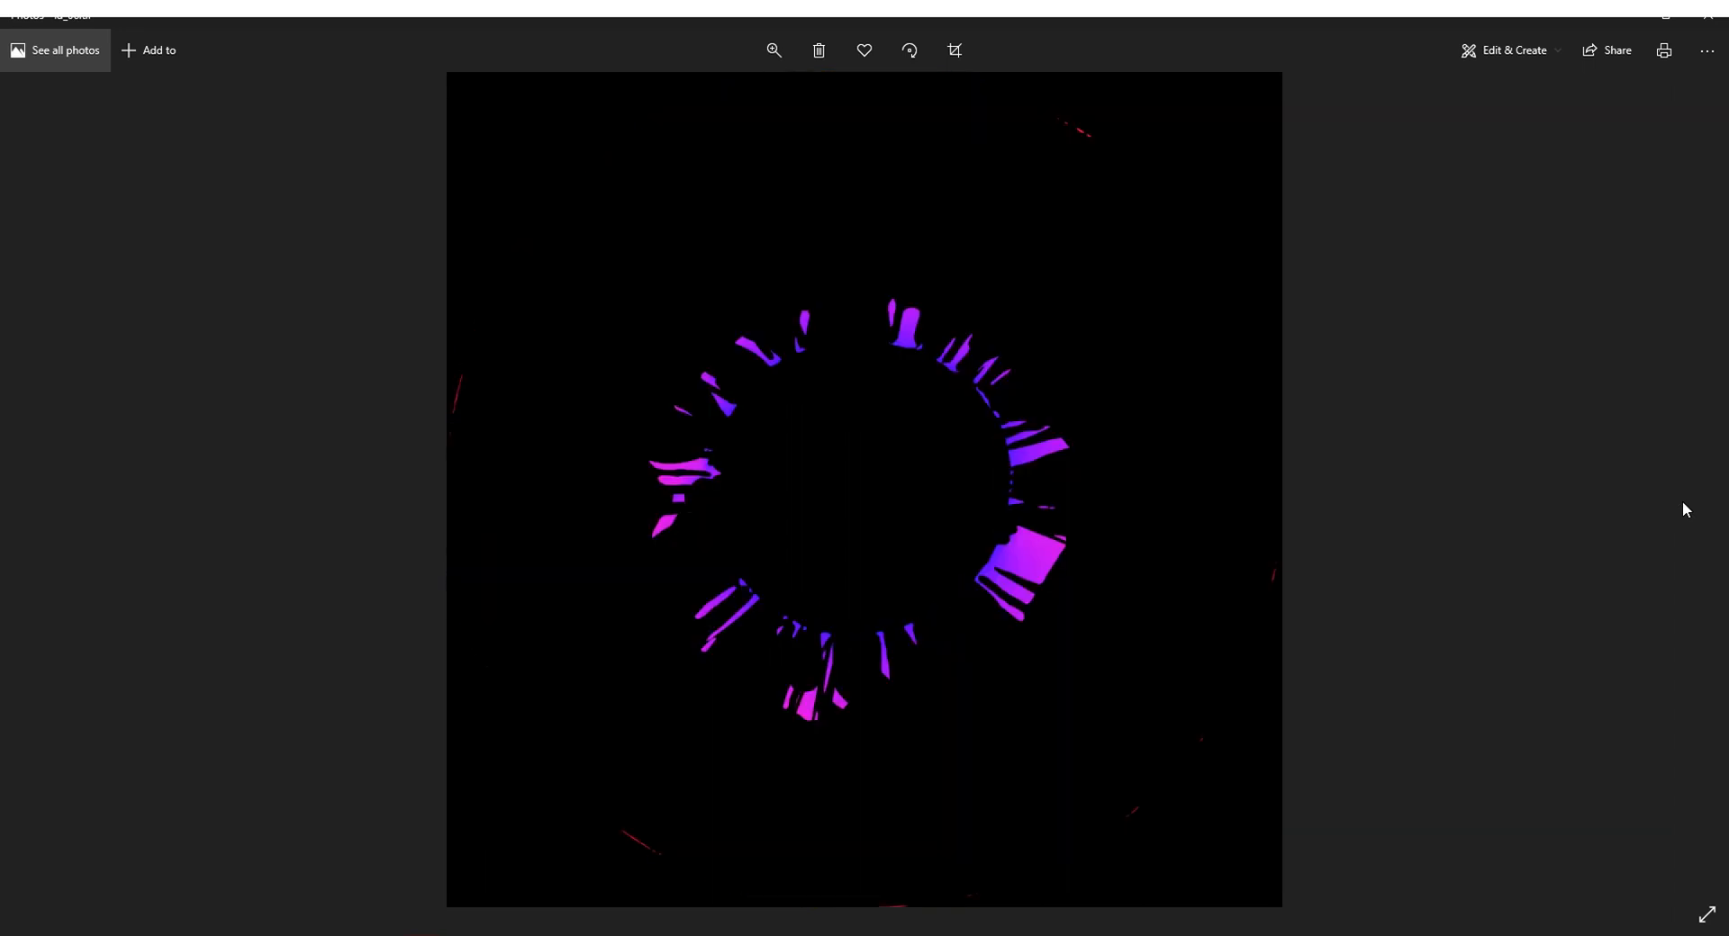
pyautogui.click(1698, 22)
pyautogui.doubleClick(1177, 384)
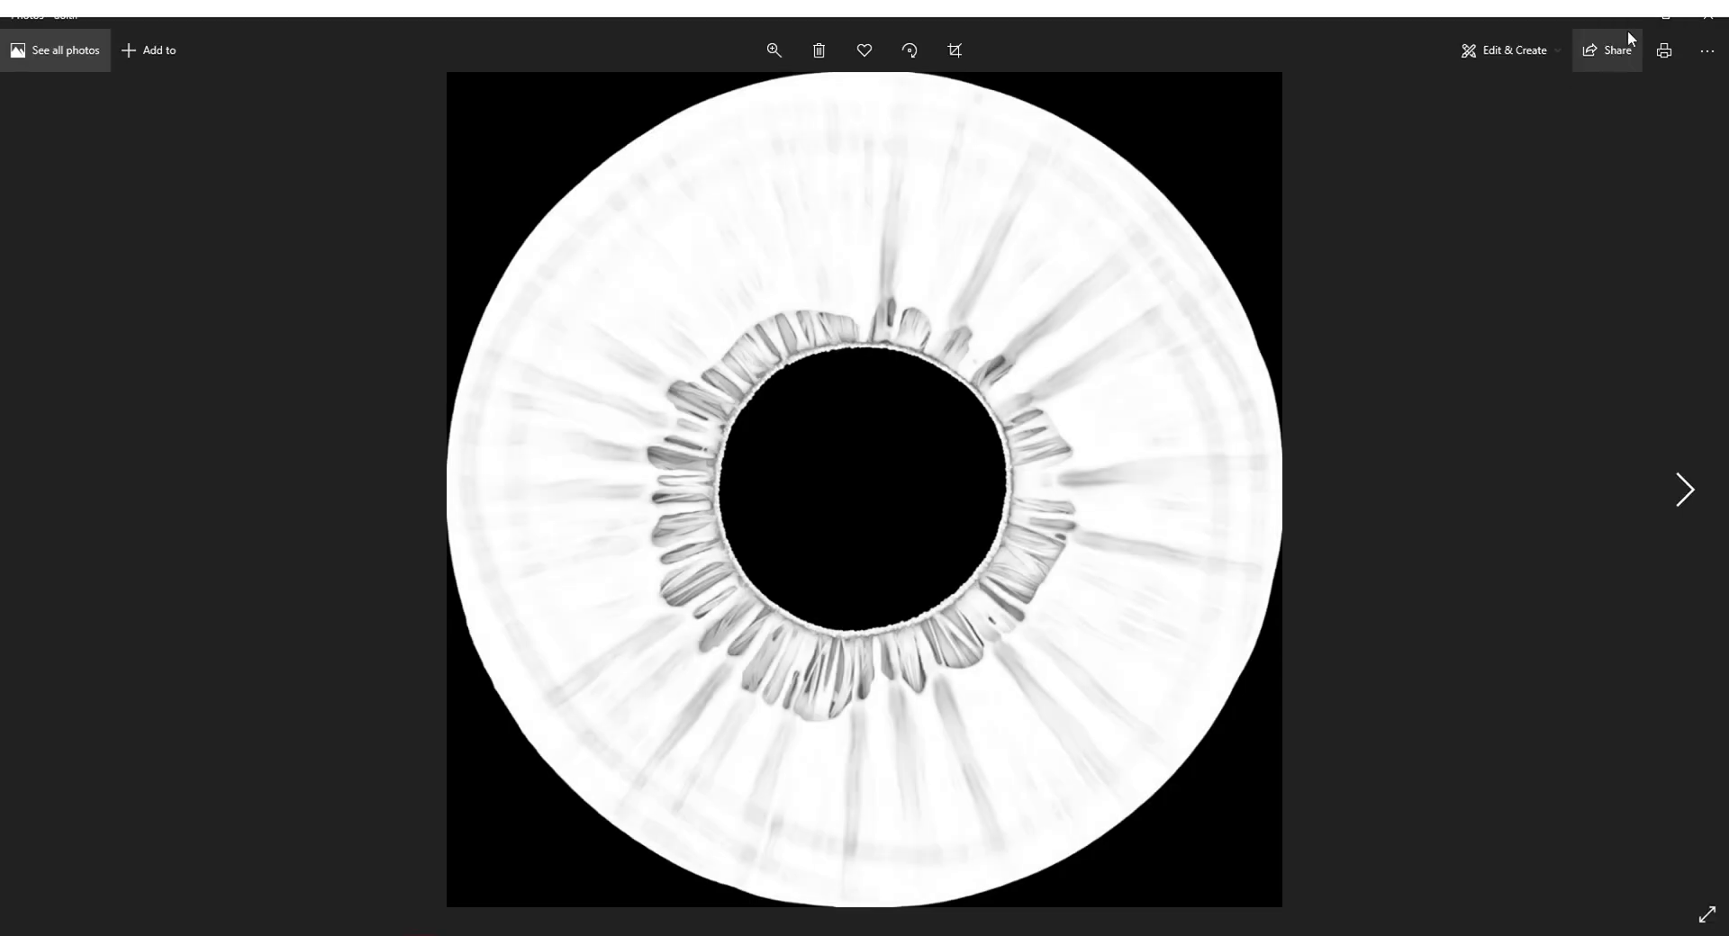
pyautogui.click(1708, 25)
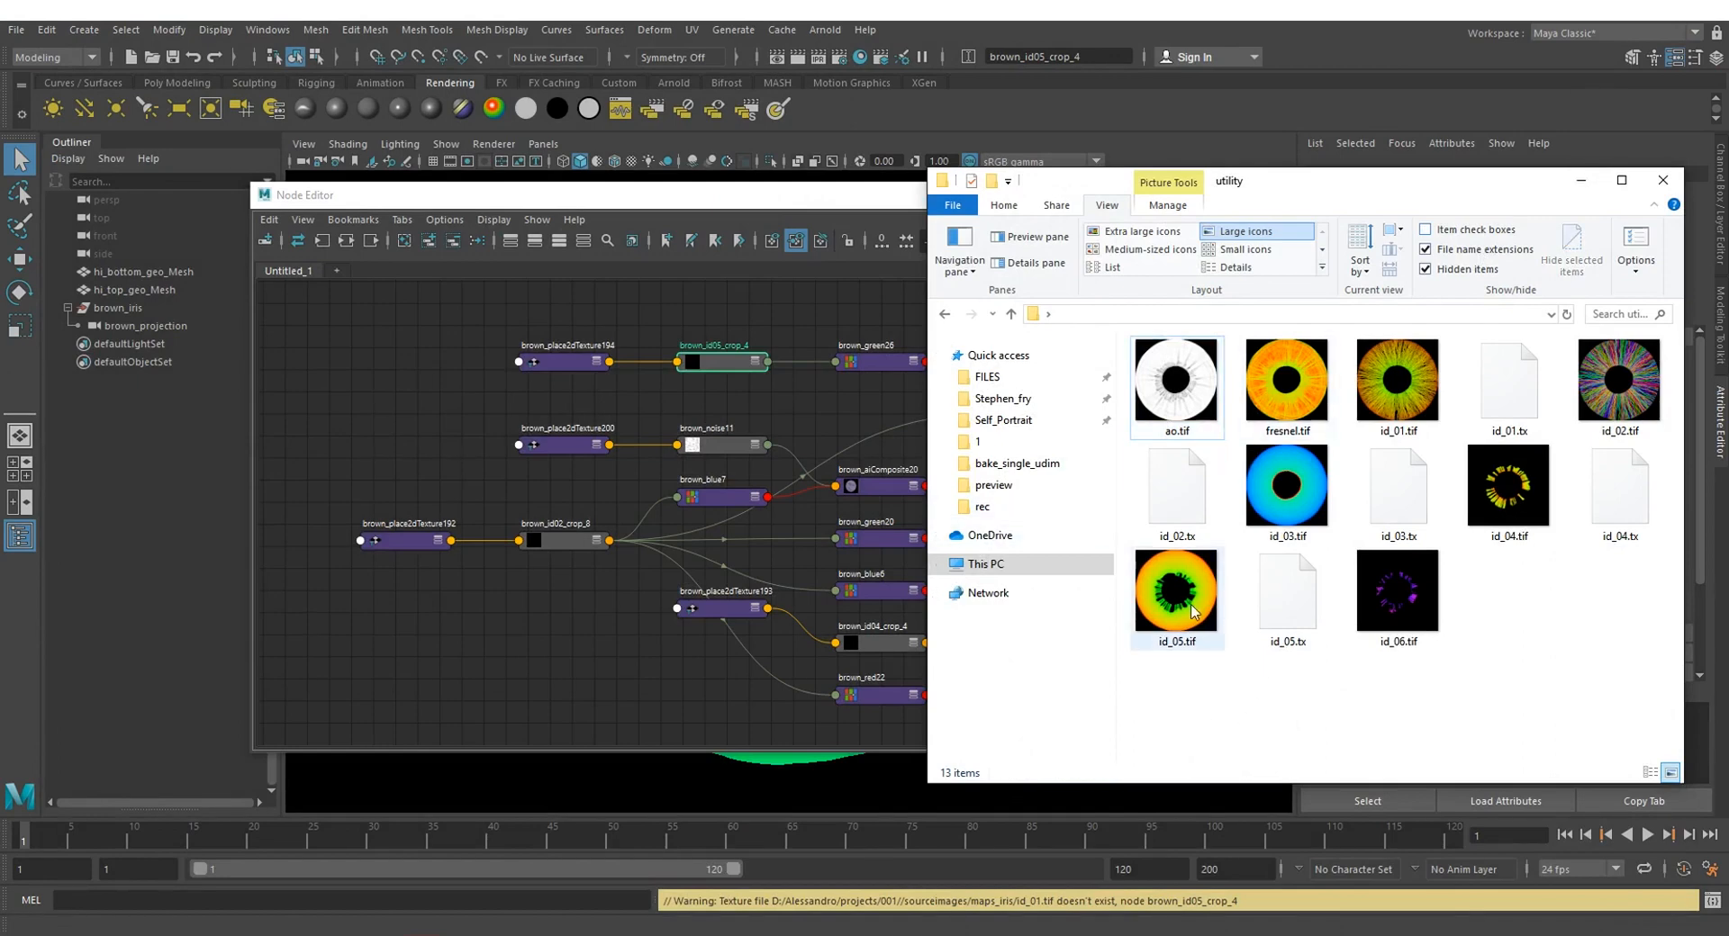
pyautogui.moveTo(1192, 612)
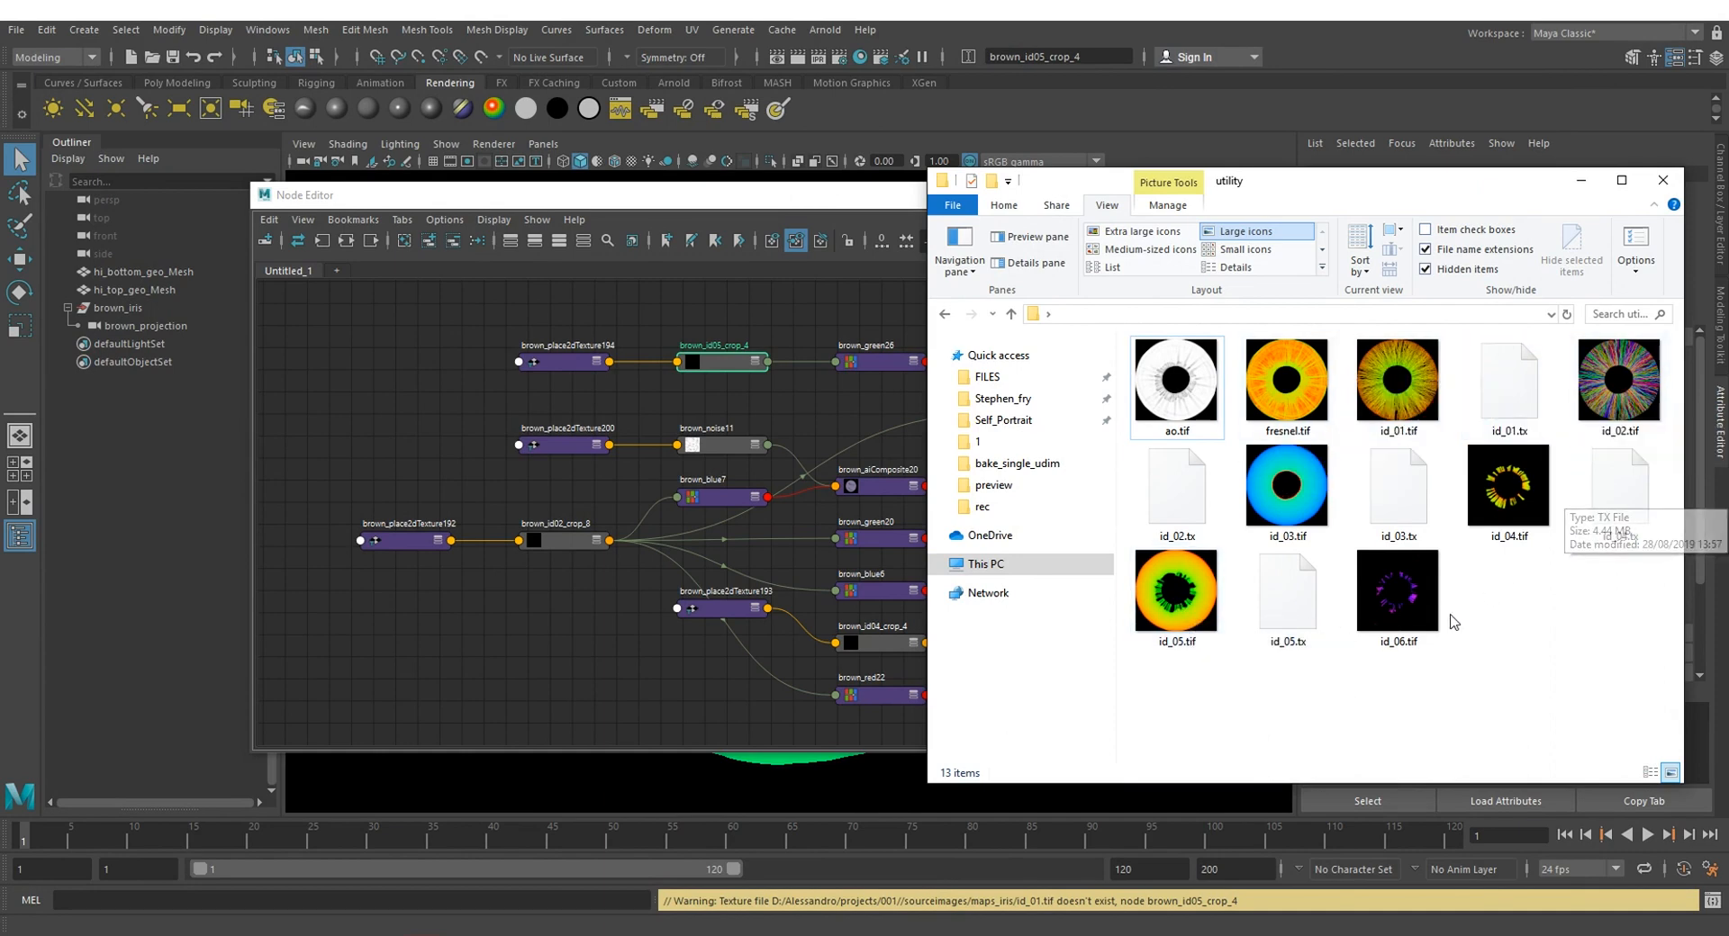
# Step: Return to Maya and relink the brown_id05_crop_4 and brown_id04_crop_4 file nodes to id_01.tif and id_02.tif in EYE\088\left\utility
pyautogui.click(637, 714)
pyautogui.scroll(-4, 988, 533)
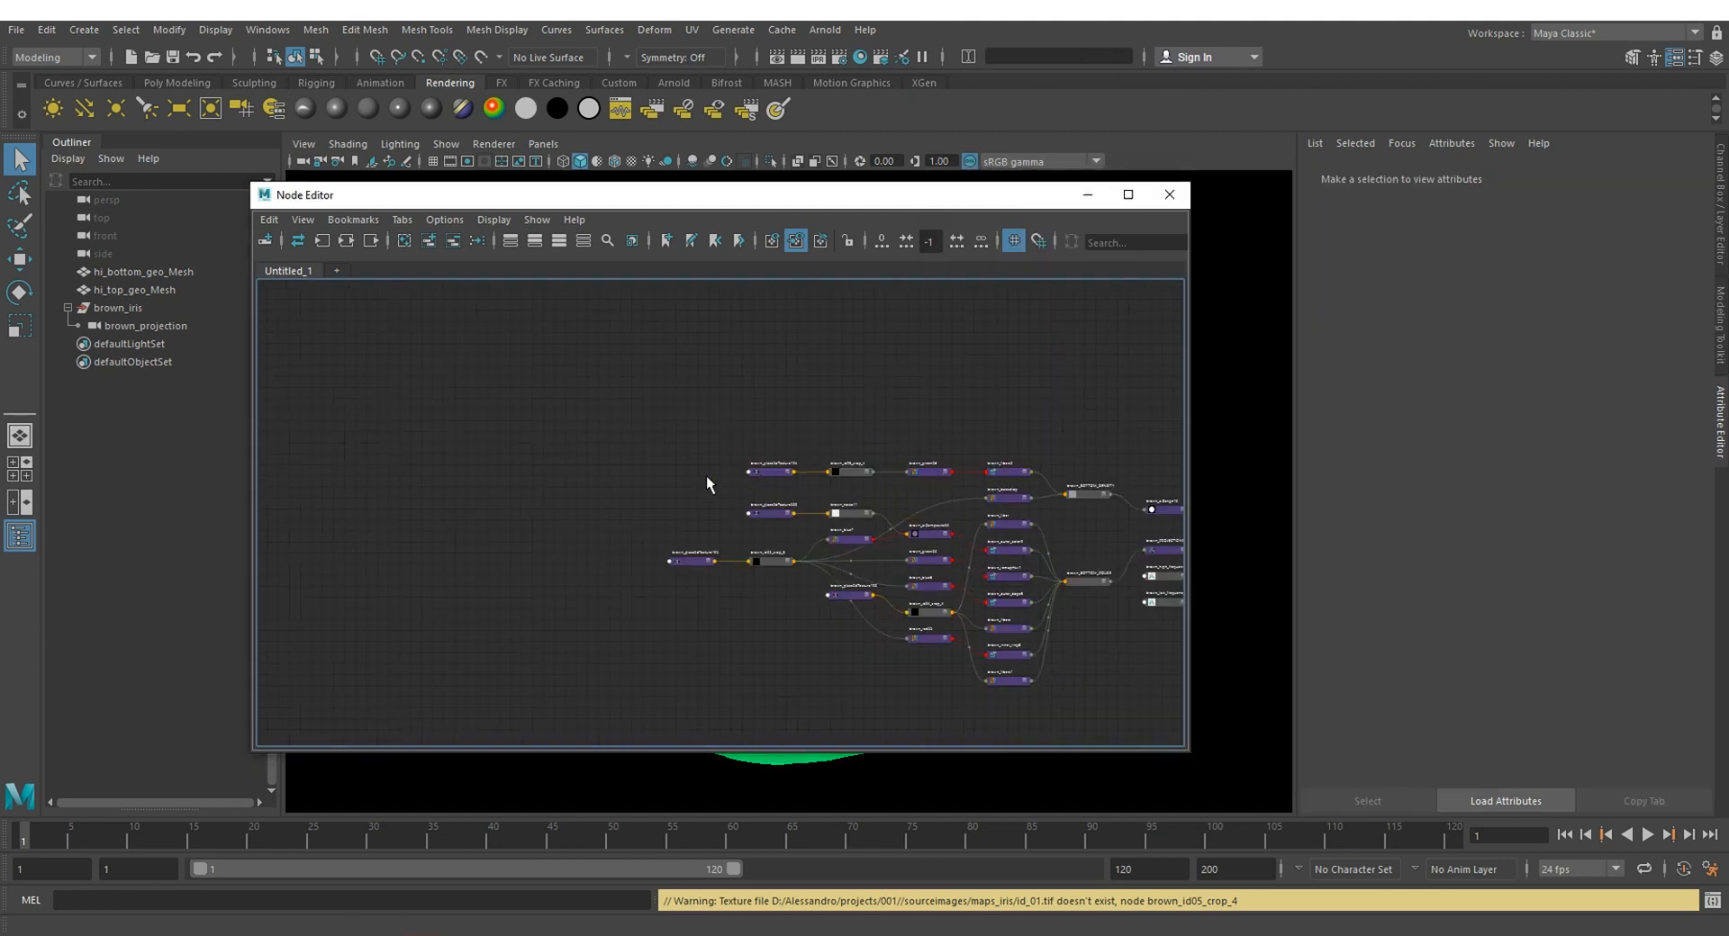
pyautogui.scroll(3, 976, 539)
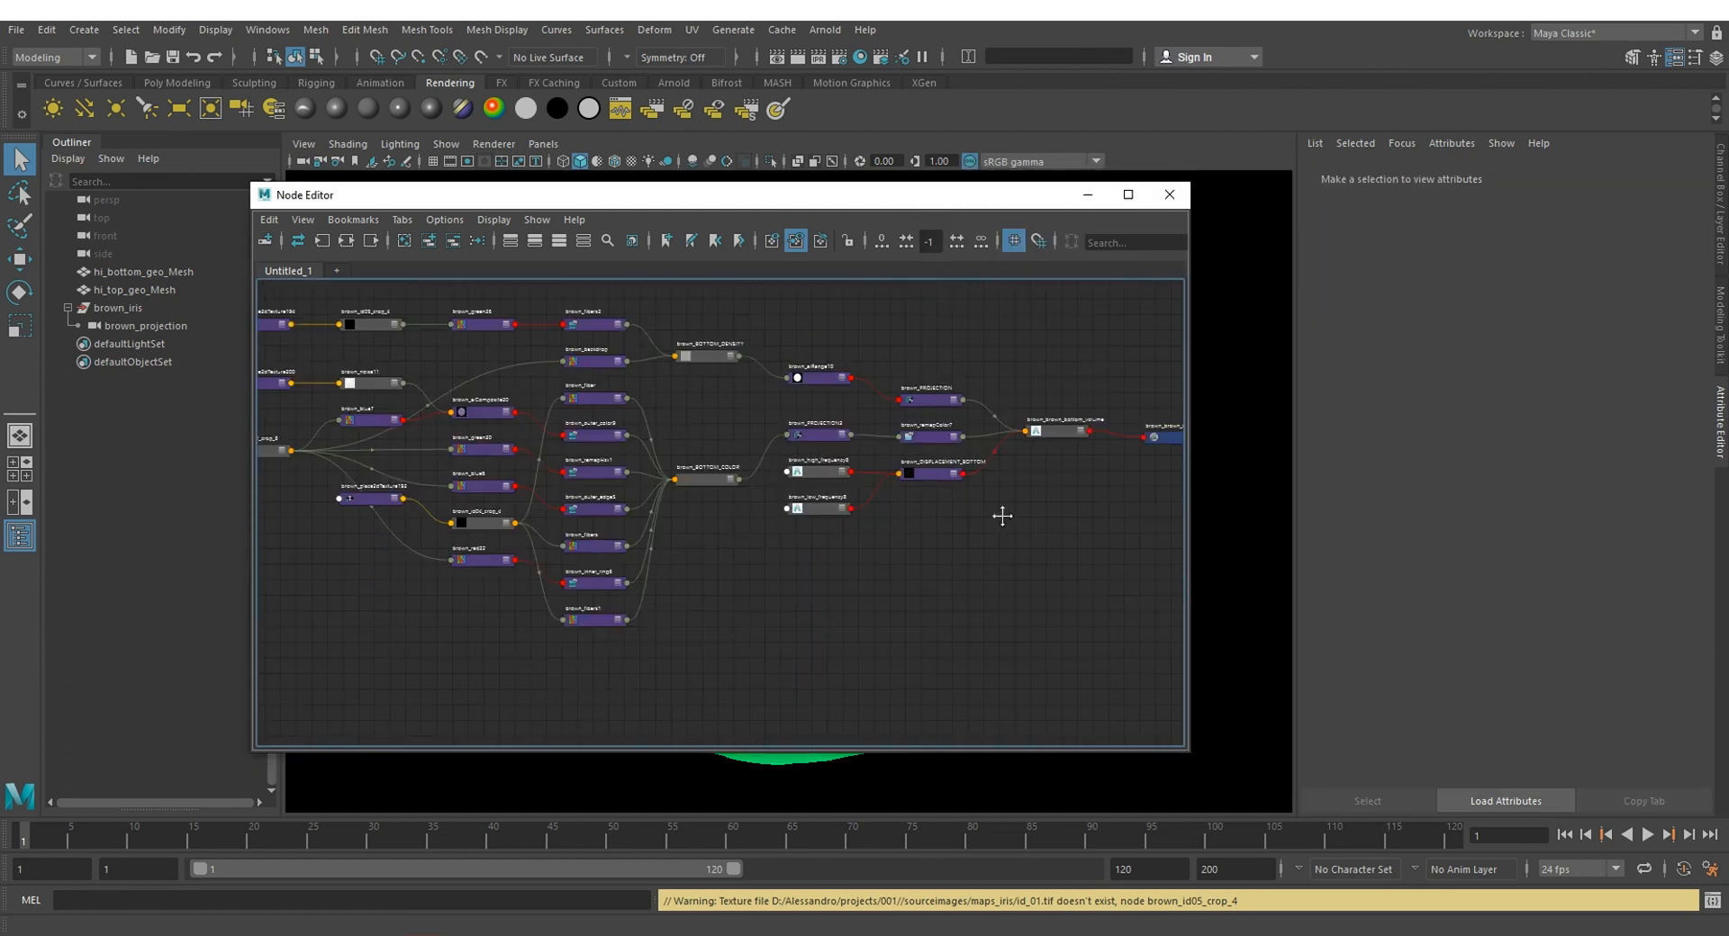
pyautogui.moveTo(996, 514)
pyautogui.keyDown('alt'); pyautogui.mouseDown(button='middle')
pyautogui.moveTo(841, 532)
pyautogui.moveTo(783, 559)
pyautogui.moveTo(1089, 555)
pyautogui.mouseUp(button='middle'); pyautogui.keyUp('alt')
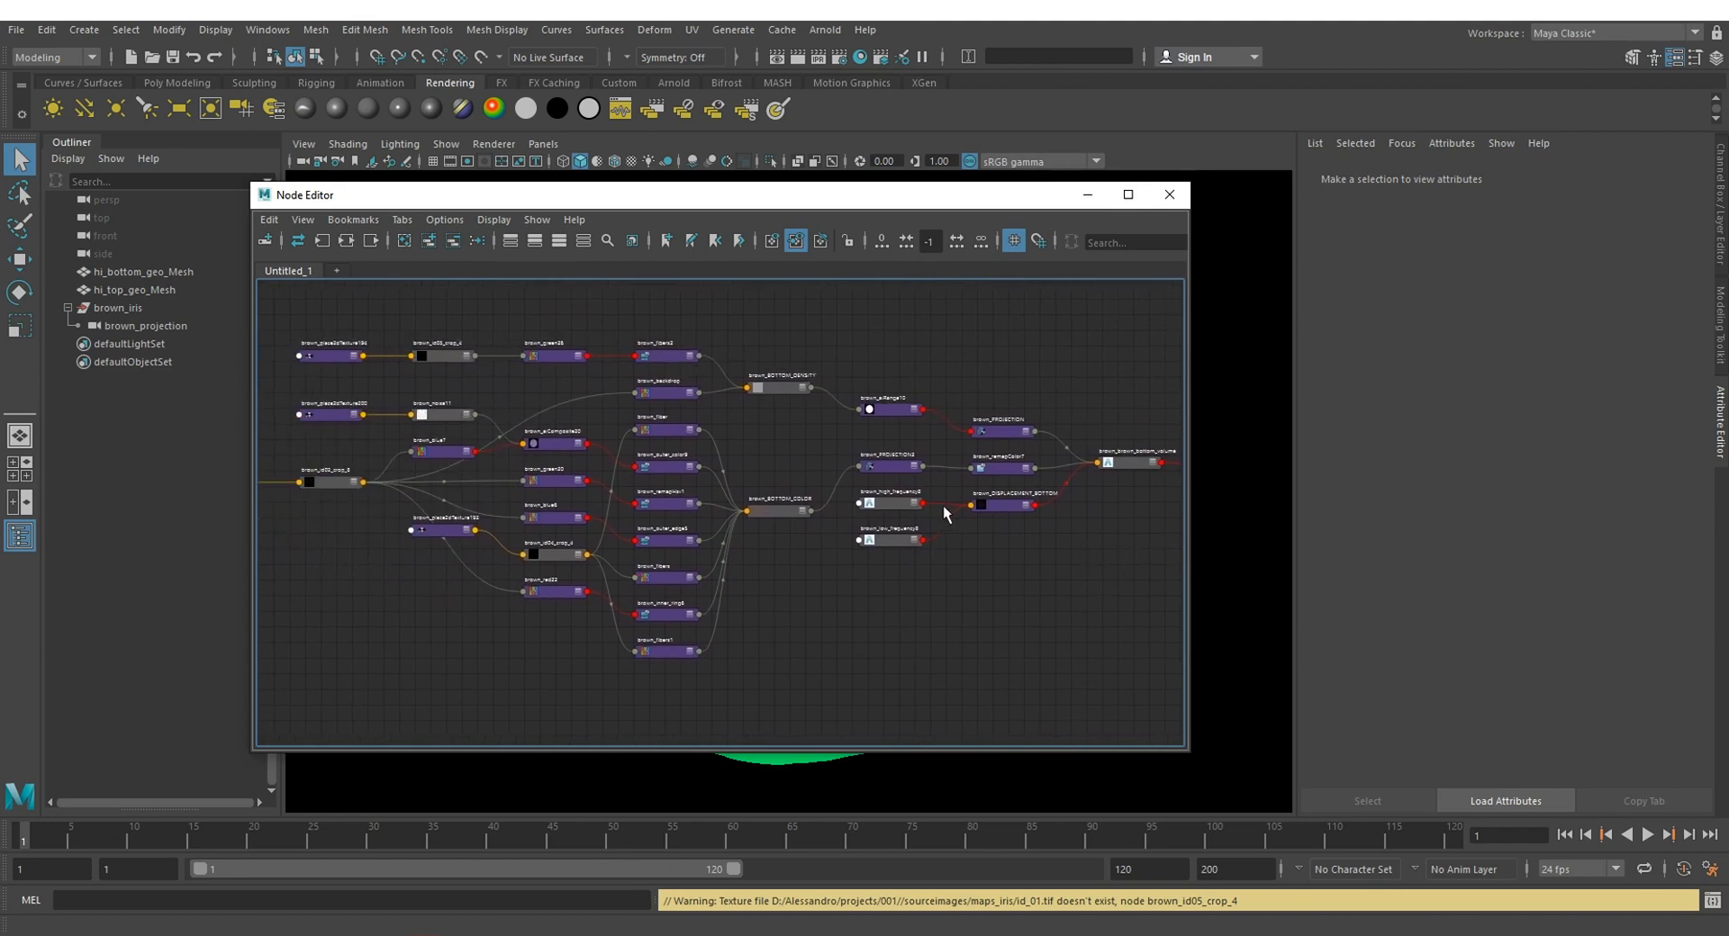
pyautogui.keyDown('alt'); pyautogui.moveTo(764, 425); pyautogui.dragTo(870, 438, button='middle'); pyautogui.keyUp('alt')
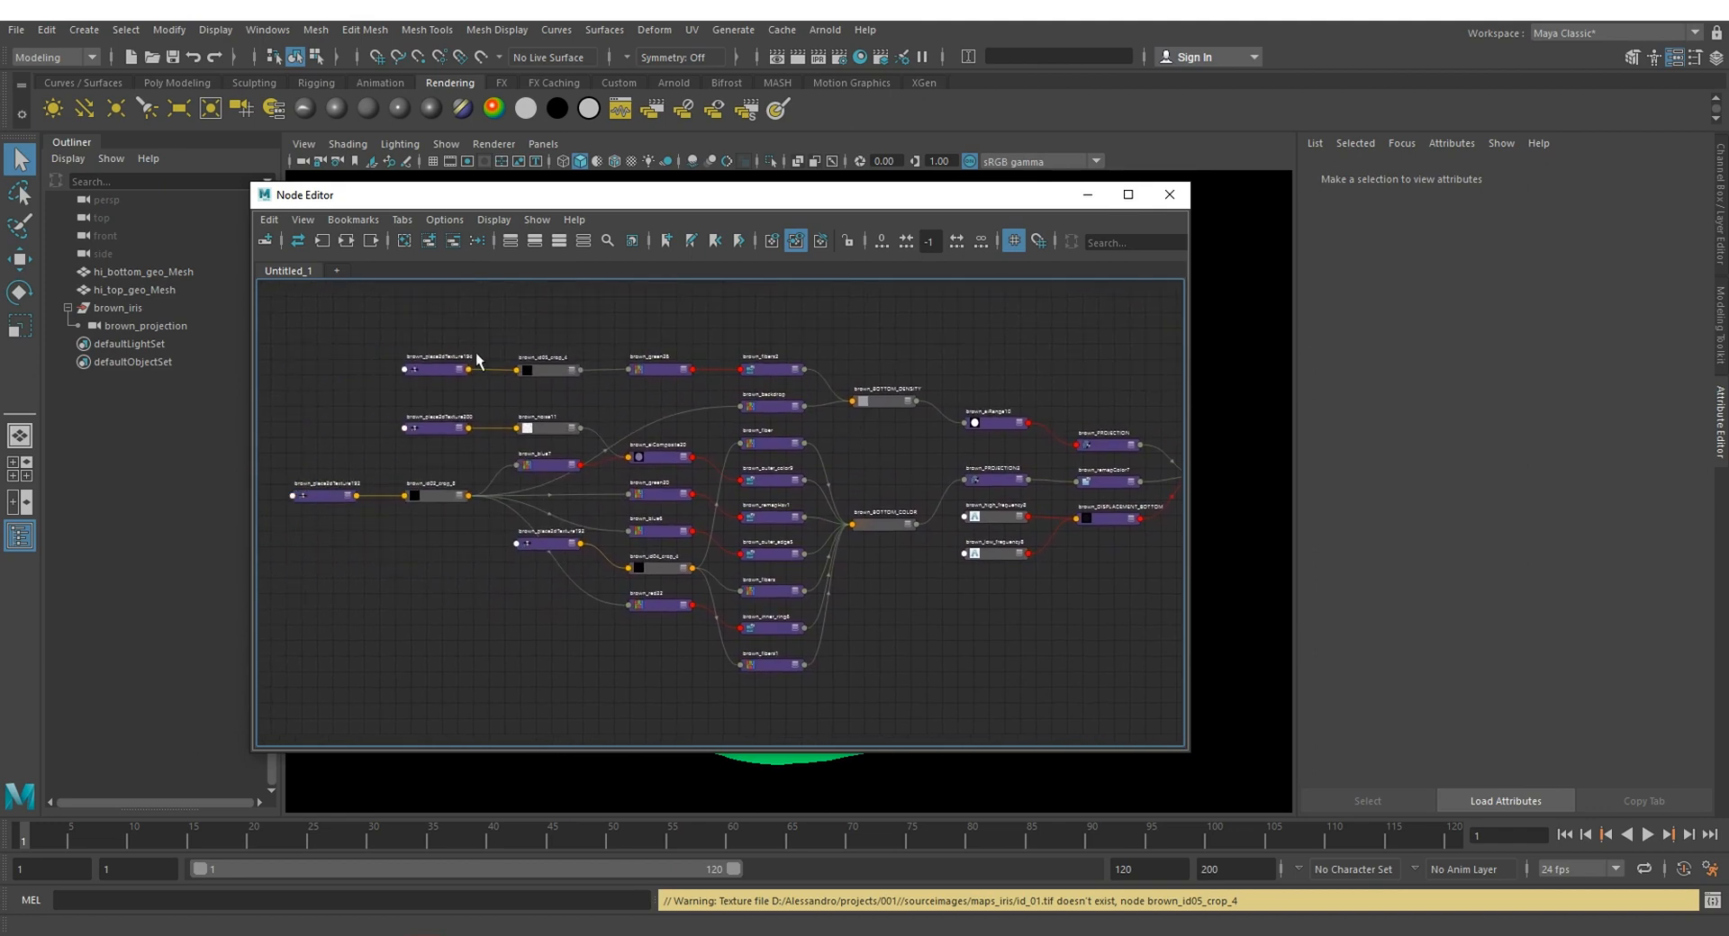
pyautogui.click(548, 371)
pyautogui.click(1676, 421)
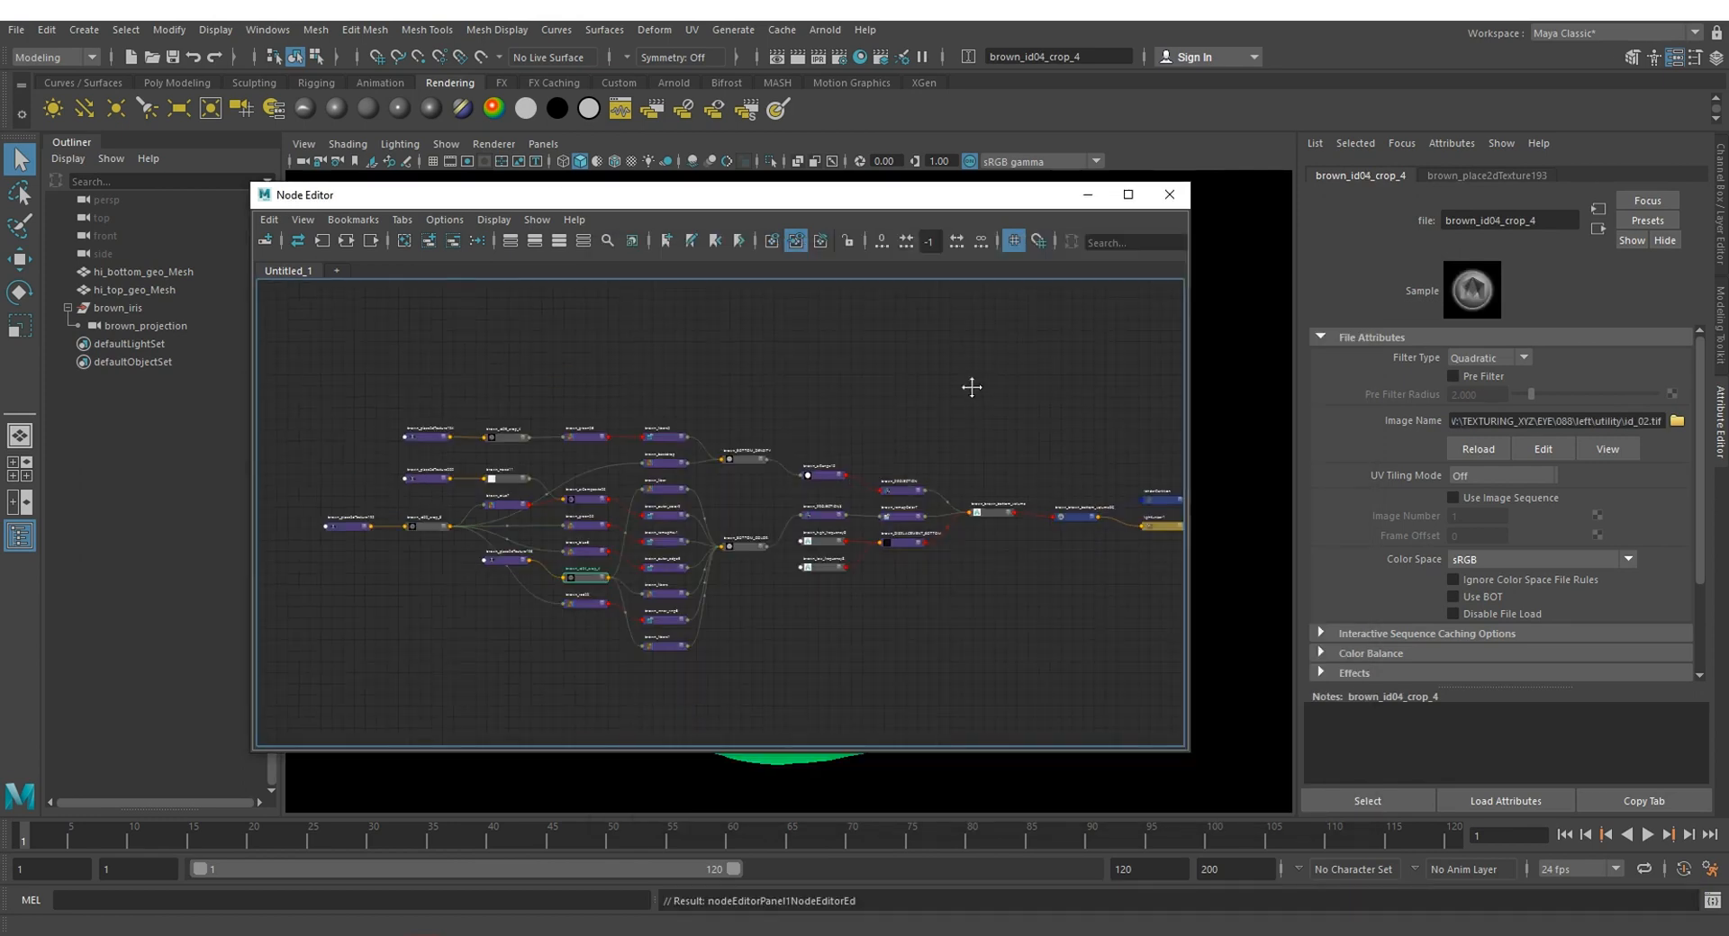
# Step: Examine the combined bottom and top volume shading networks in the Node Editor
pyautogui.scroll(3, 740, 549)
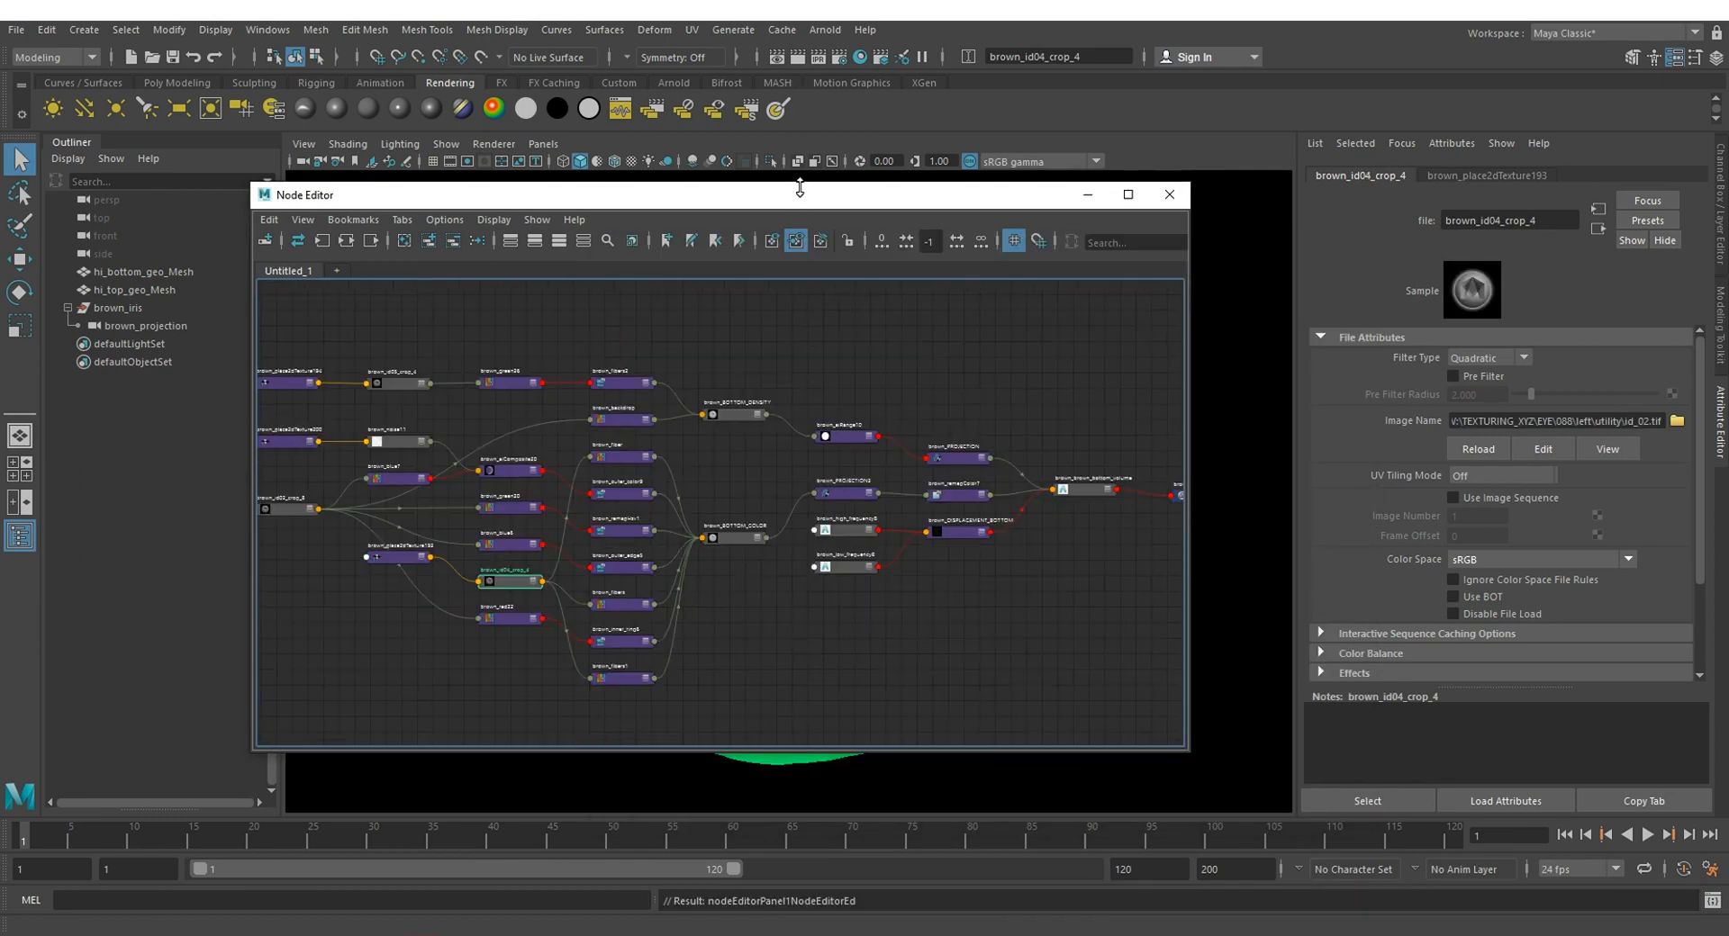
pyautogui.moveTo(799, 191); pyautogui.dragTo(885, 46)
pyautogui.scroll(-3, 883, 423)
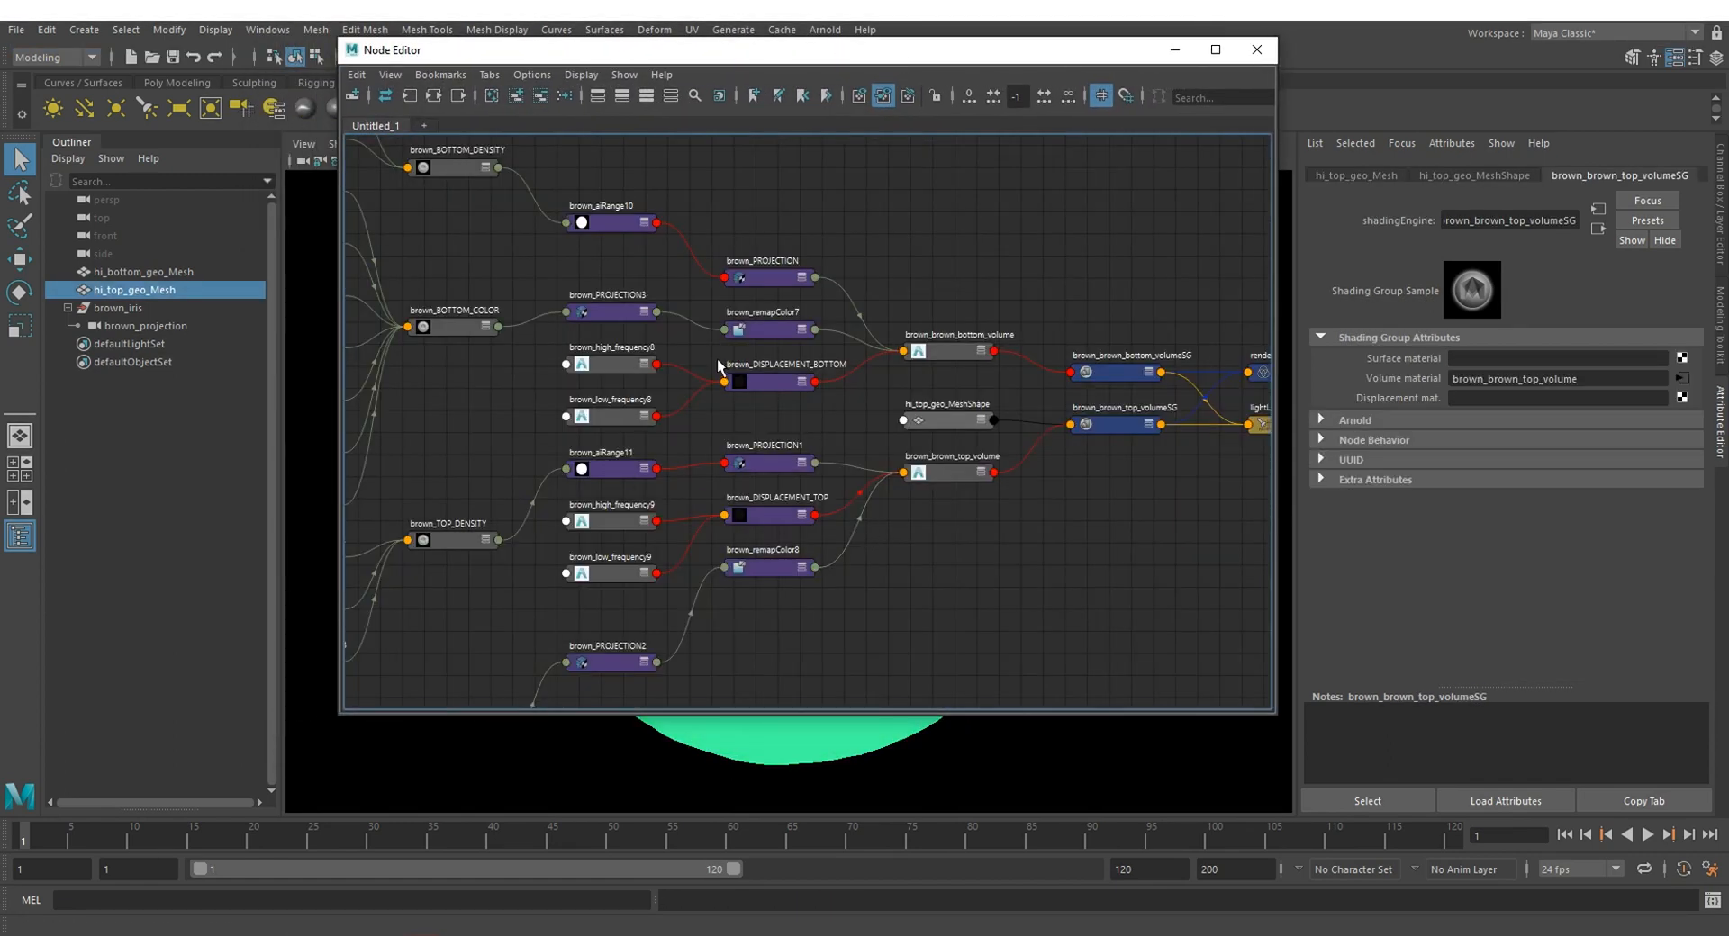
pyautogui.click(716, 358)
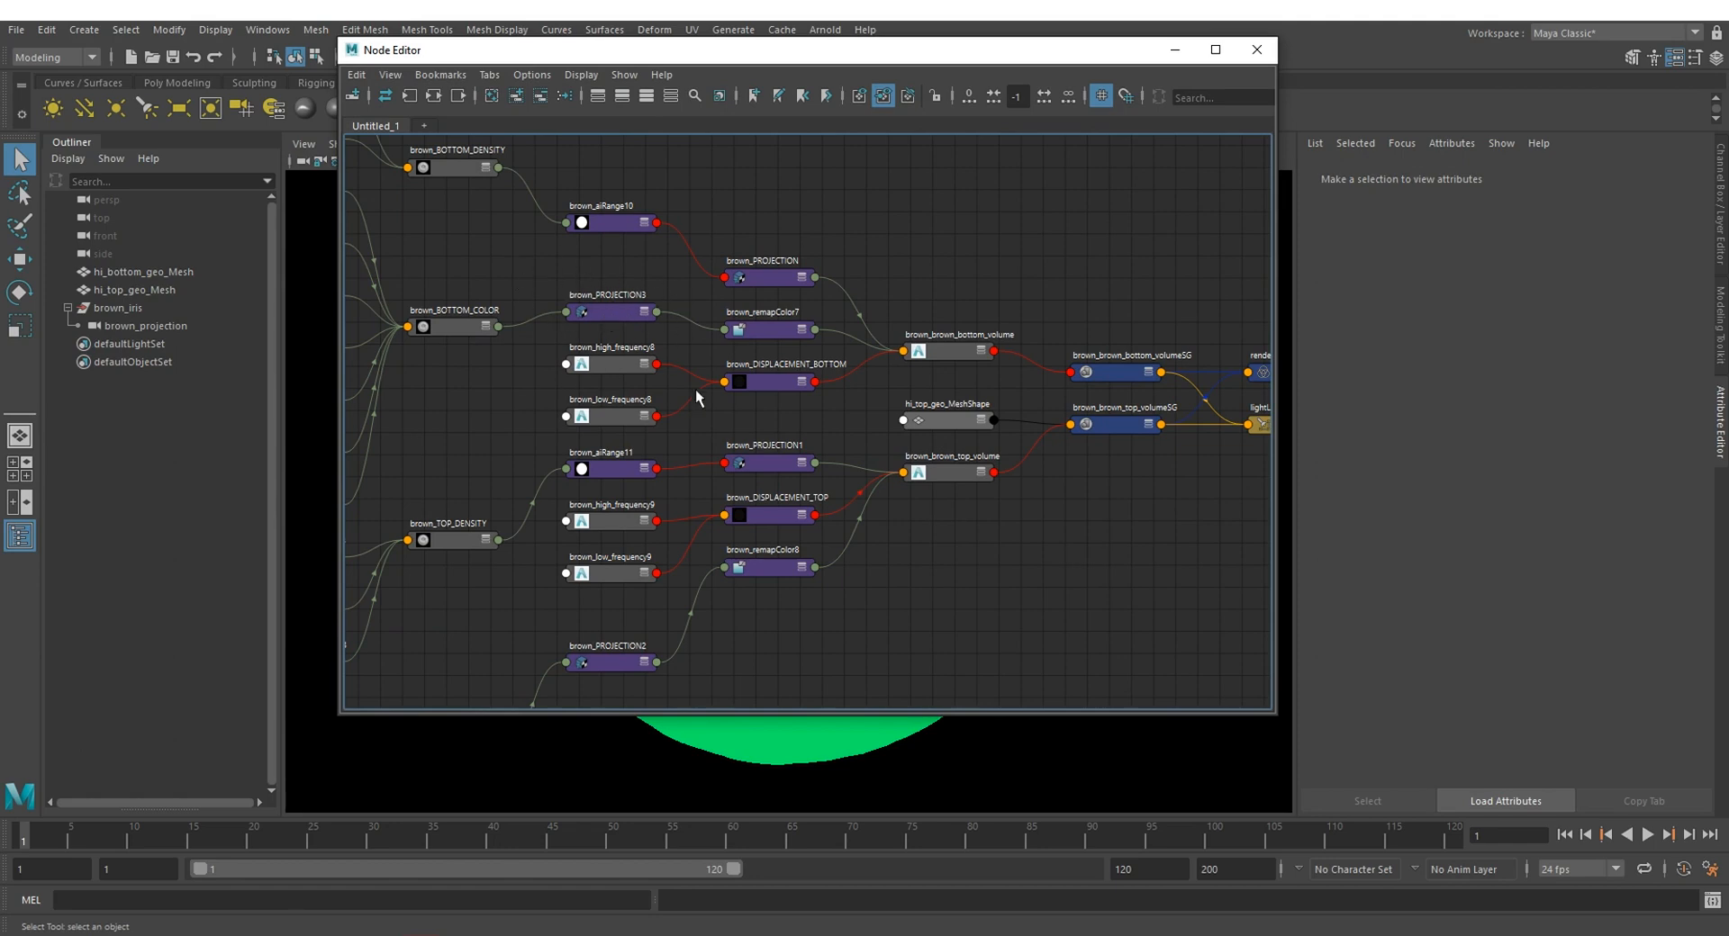
pyautogui.scroll(-3, 623, 363)
pyautogui.scroll(1, 605, 359)
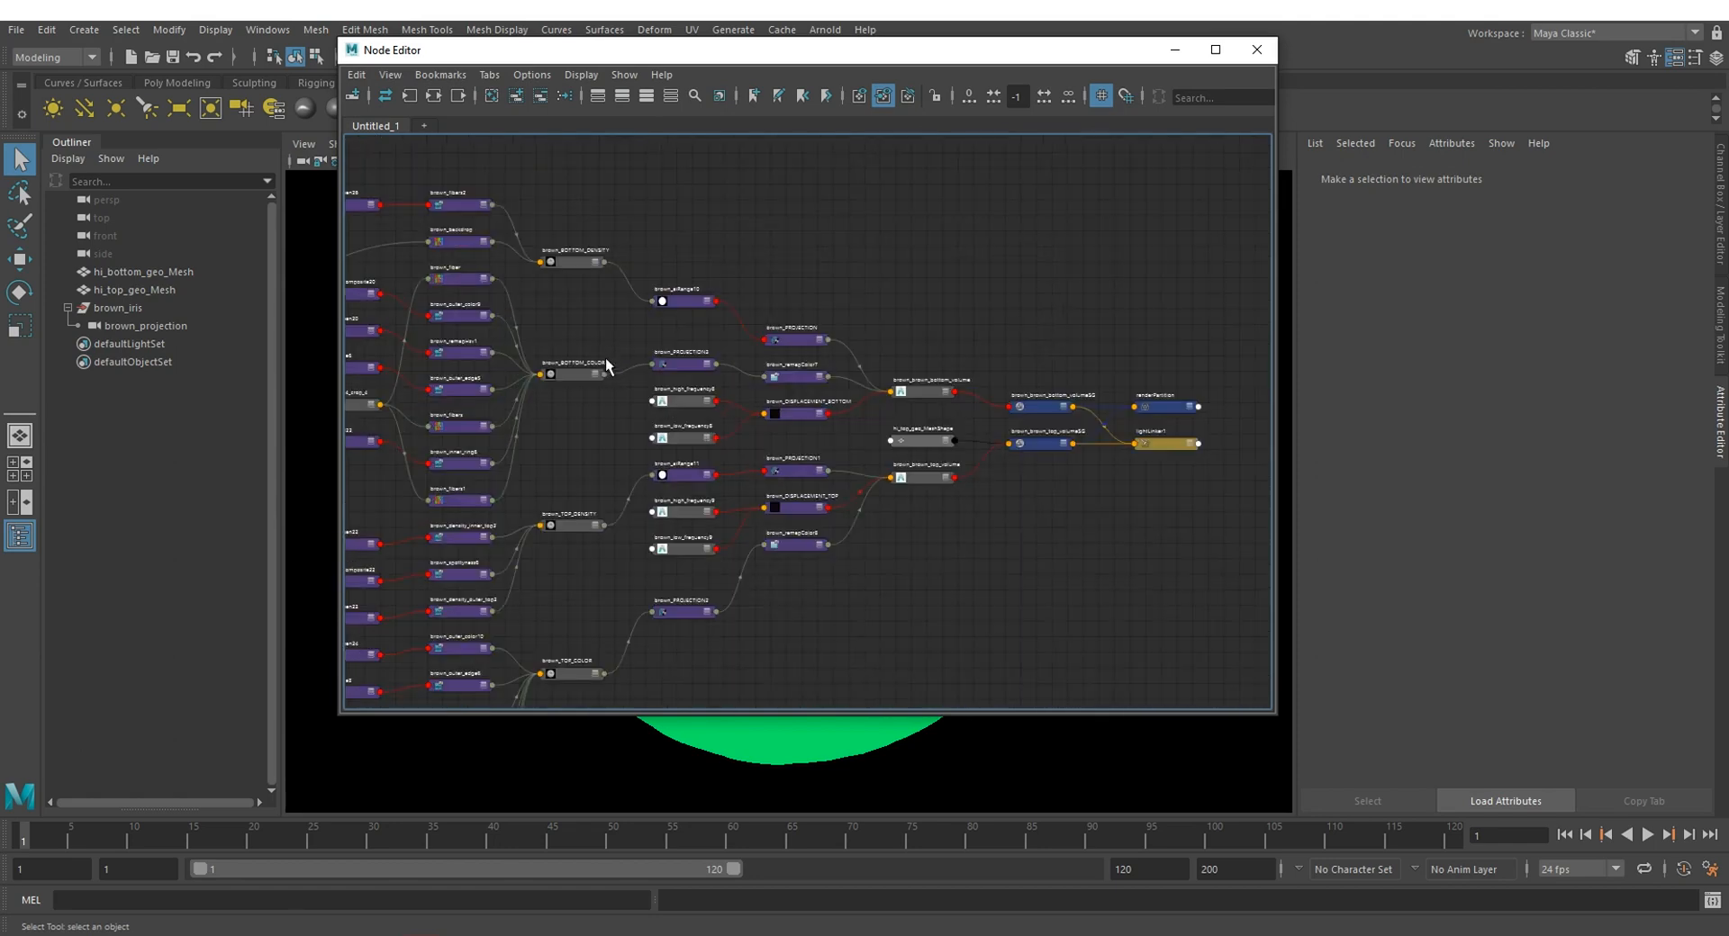
# Step: Graph only the input and output connections of the brown_brown_bottom_volume shader
pyautogui.click(916, 389)
pyautogui.click(434, 95)
pyautogui.scroll(2, 1050, 410)
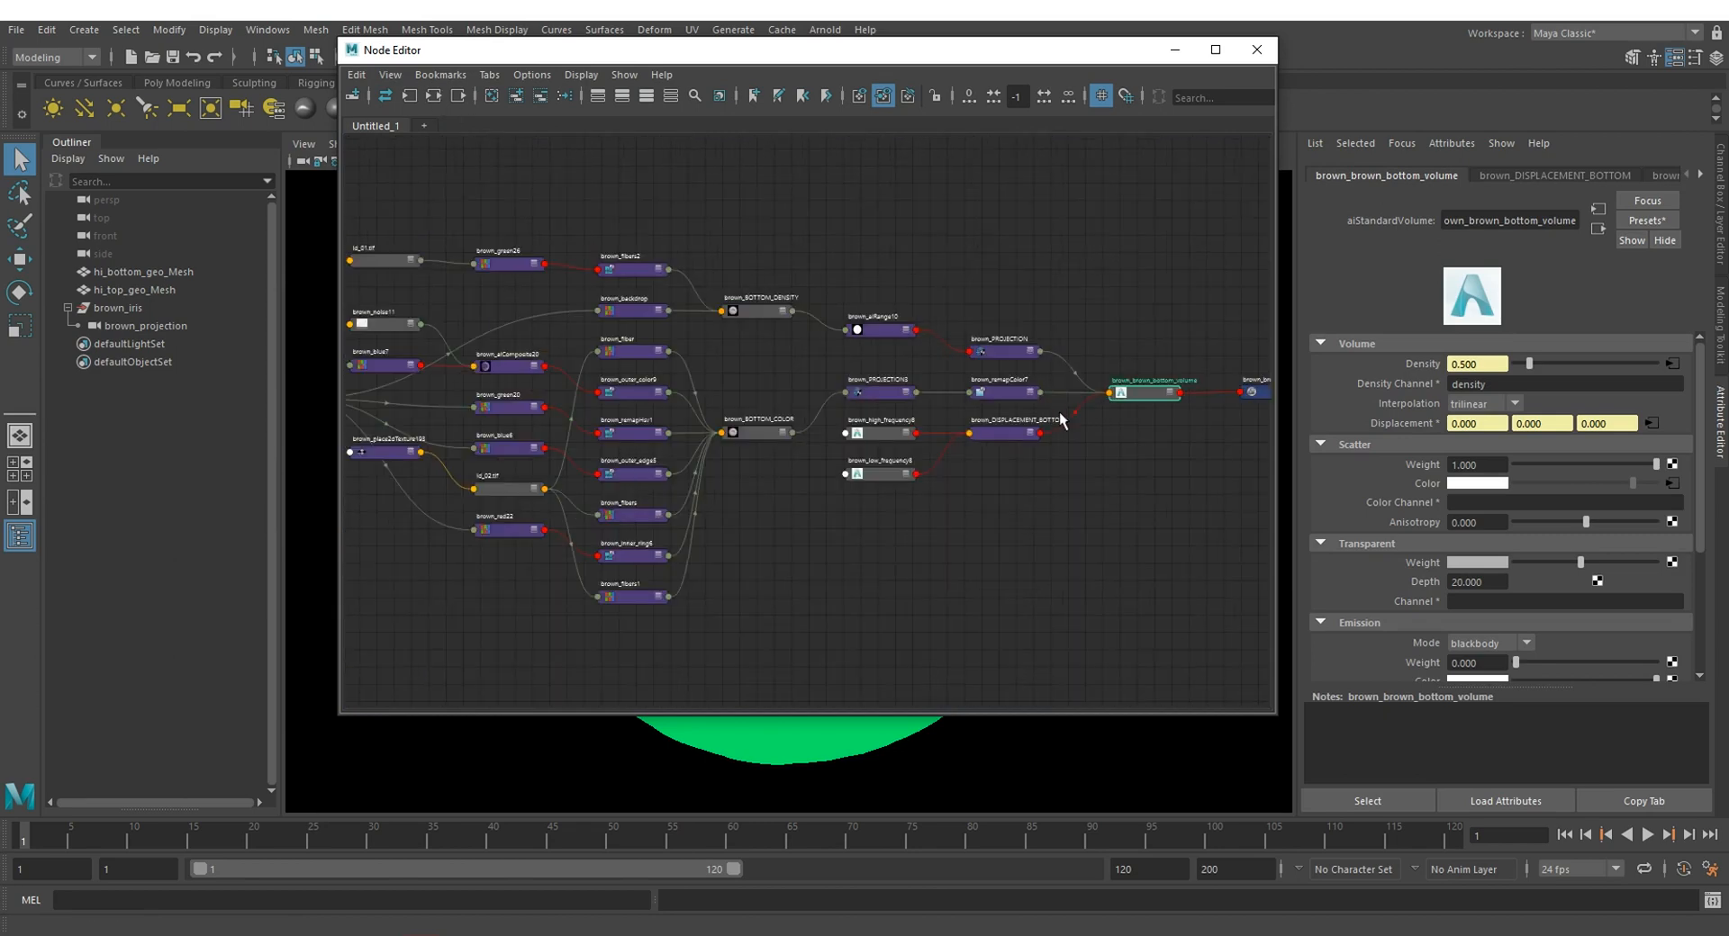
# Step: Link the brown_PROJECTION3 and brown_PROJECTION nodes to the brown_projectionShape camera
pyautogui.keyDown('alt'); pyautogui.moveTo(960, 523); pyautogui.dragTo(1181, 520, button='middle'); pyautogui.keyUp('alt')
pyautogui.keyDown('alt'); pyautogui.moveTo(1042, 524); pyautogui.dragTo(660, 533, button='middle'); pyautogui.keyUp('alt')
pyautogui.scroll(2, 874, 533)
pyautogui.click(641, 347)
pyautogui.click(906, 406)
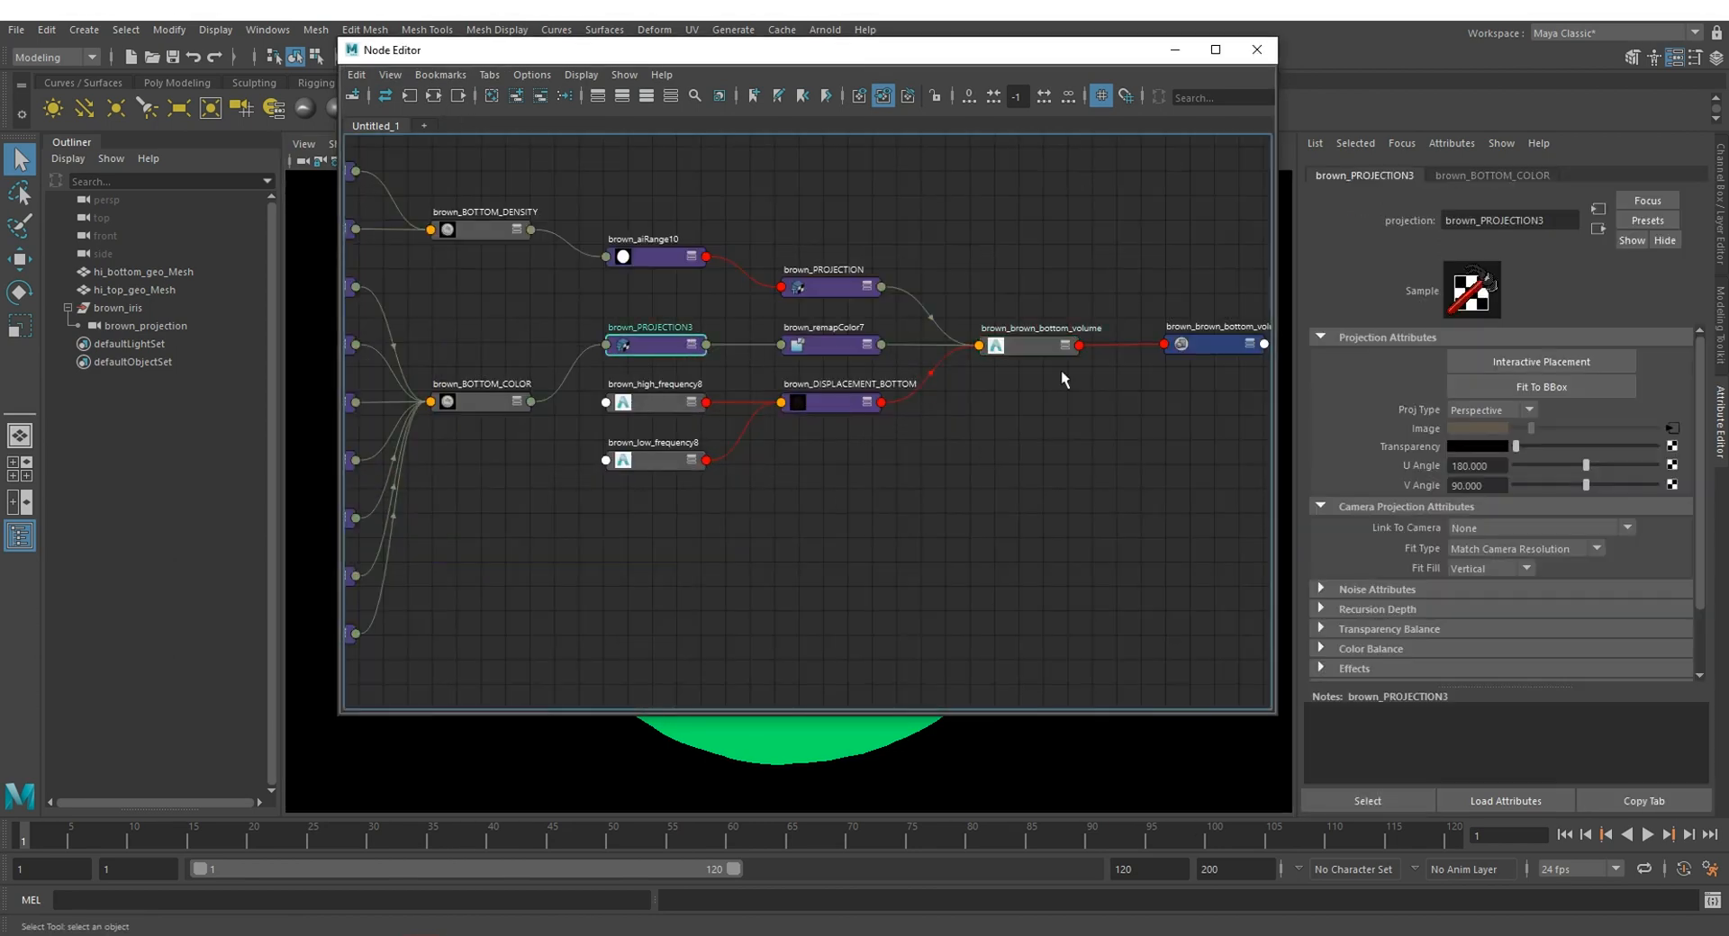
pyautogui.click(1510, 527)
pyautogui.click(1516, 563)
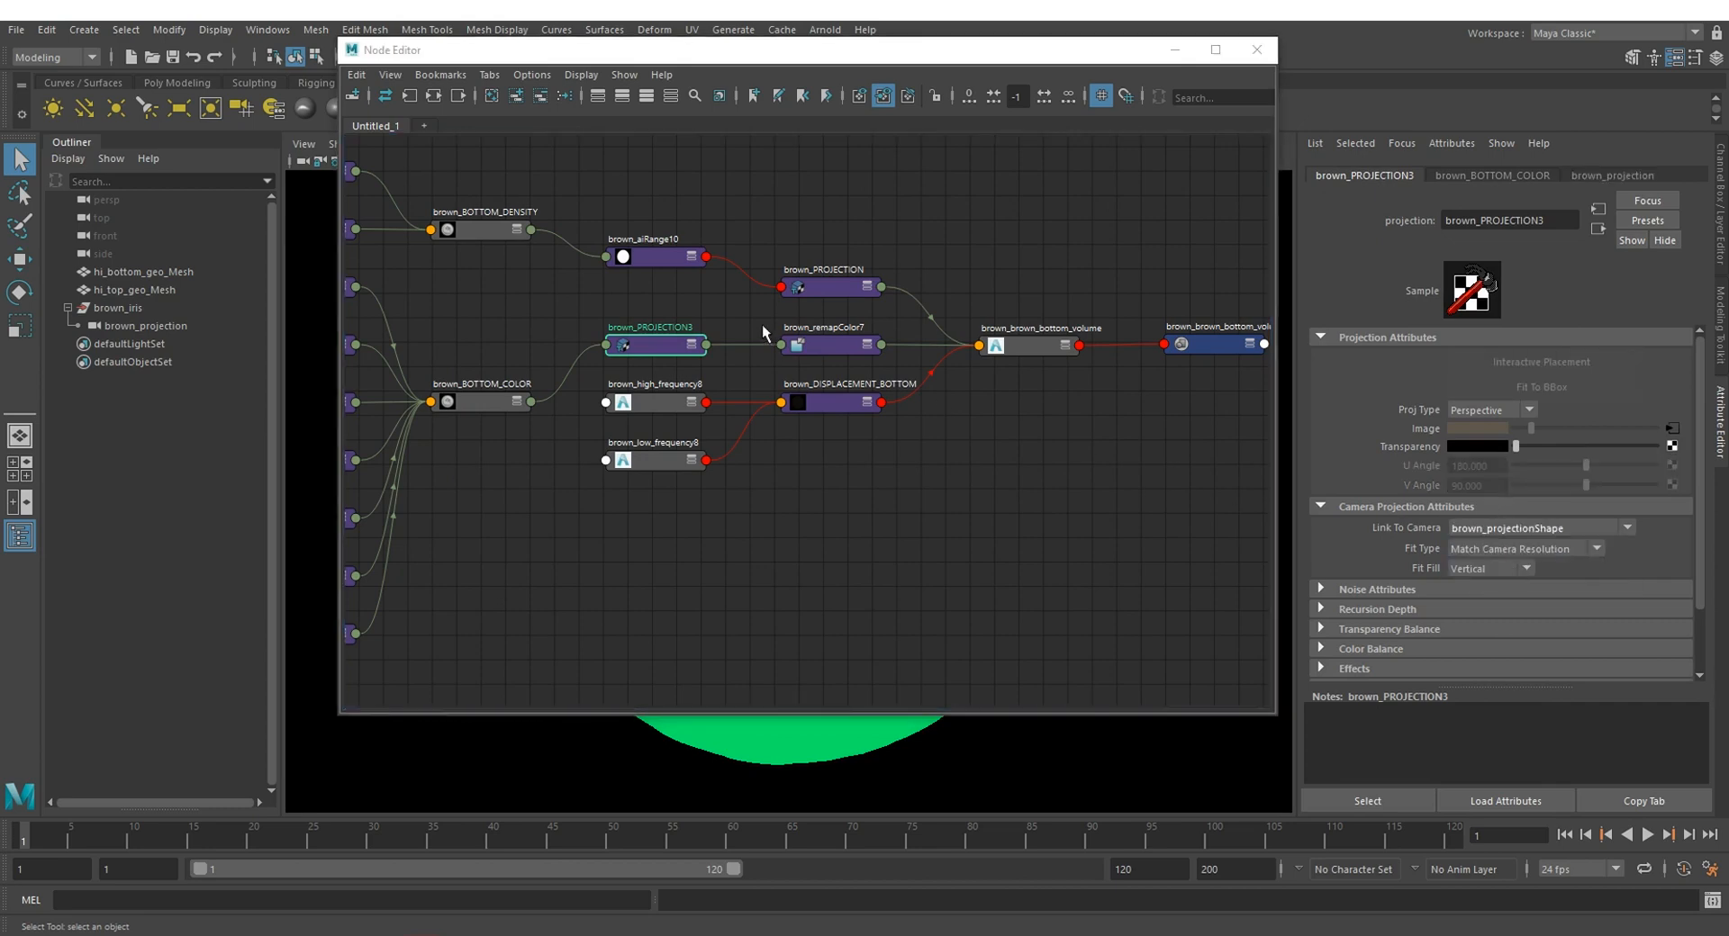
pyautogui.click(830, 282)
pyautogui.click(1493, 529)
pyautogui.click(1517, 563)
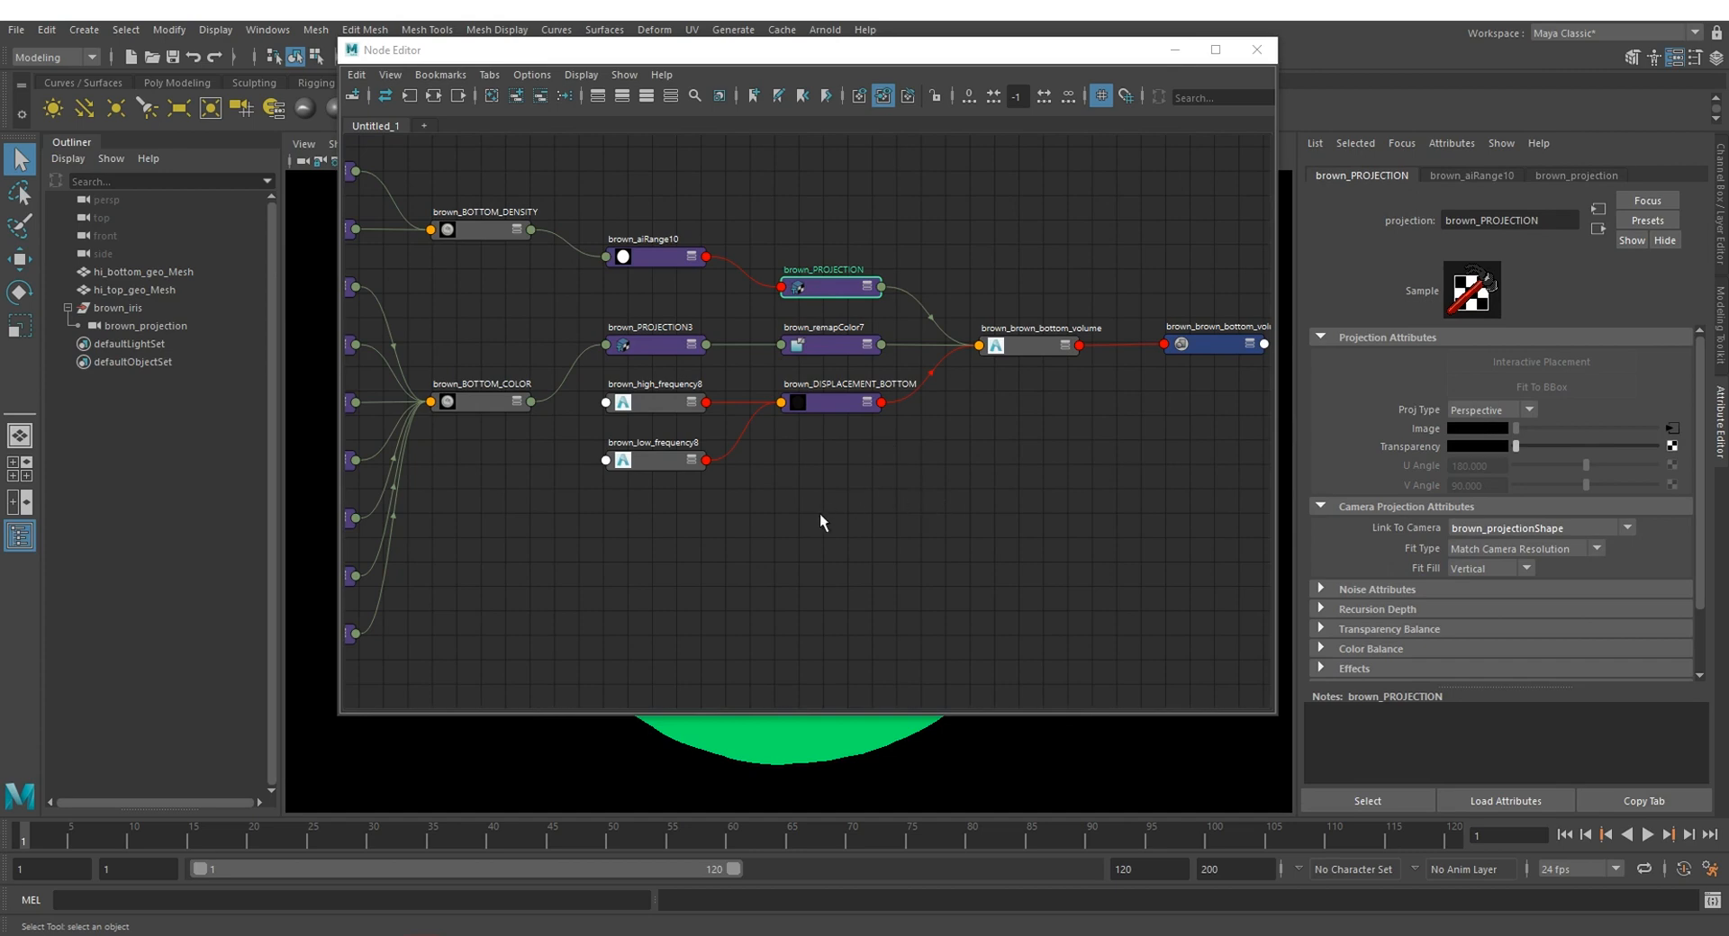
# Step: Graph the input and output connections of the brown_brown_top_volumeSG shading group assigned to hi_top_geo_Mesh in the Node Editor
pyautogui.keyDown('alt'); pyautogui.moveTo(820, 514); pyautogui.dragTo(1100, 518, button='middle'); pyautogui.keyUp('alt')
pyautogui.scroll(-3, 946, 526)
pyautogui.moveTo(865, 538)
pyautogui.keyDown('alt'); pyautogui.mouseDown(button='middle')
pyautogui.moveTo(1119, 536)
pyautogui.moveTo(888, 522)
pyautogui.mouseUp(button='middle'); pyautogui.keyUp('alt')
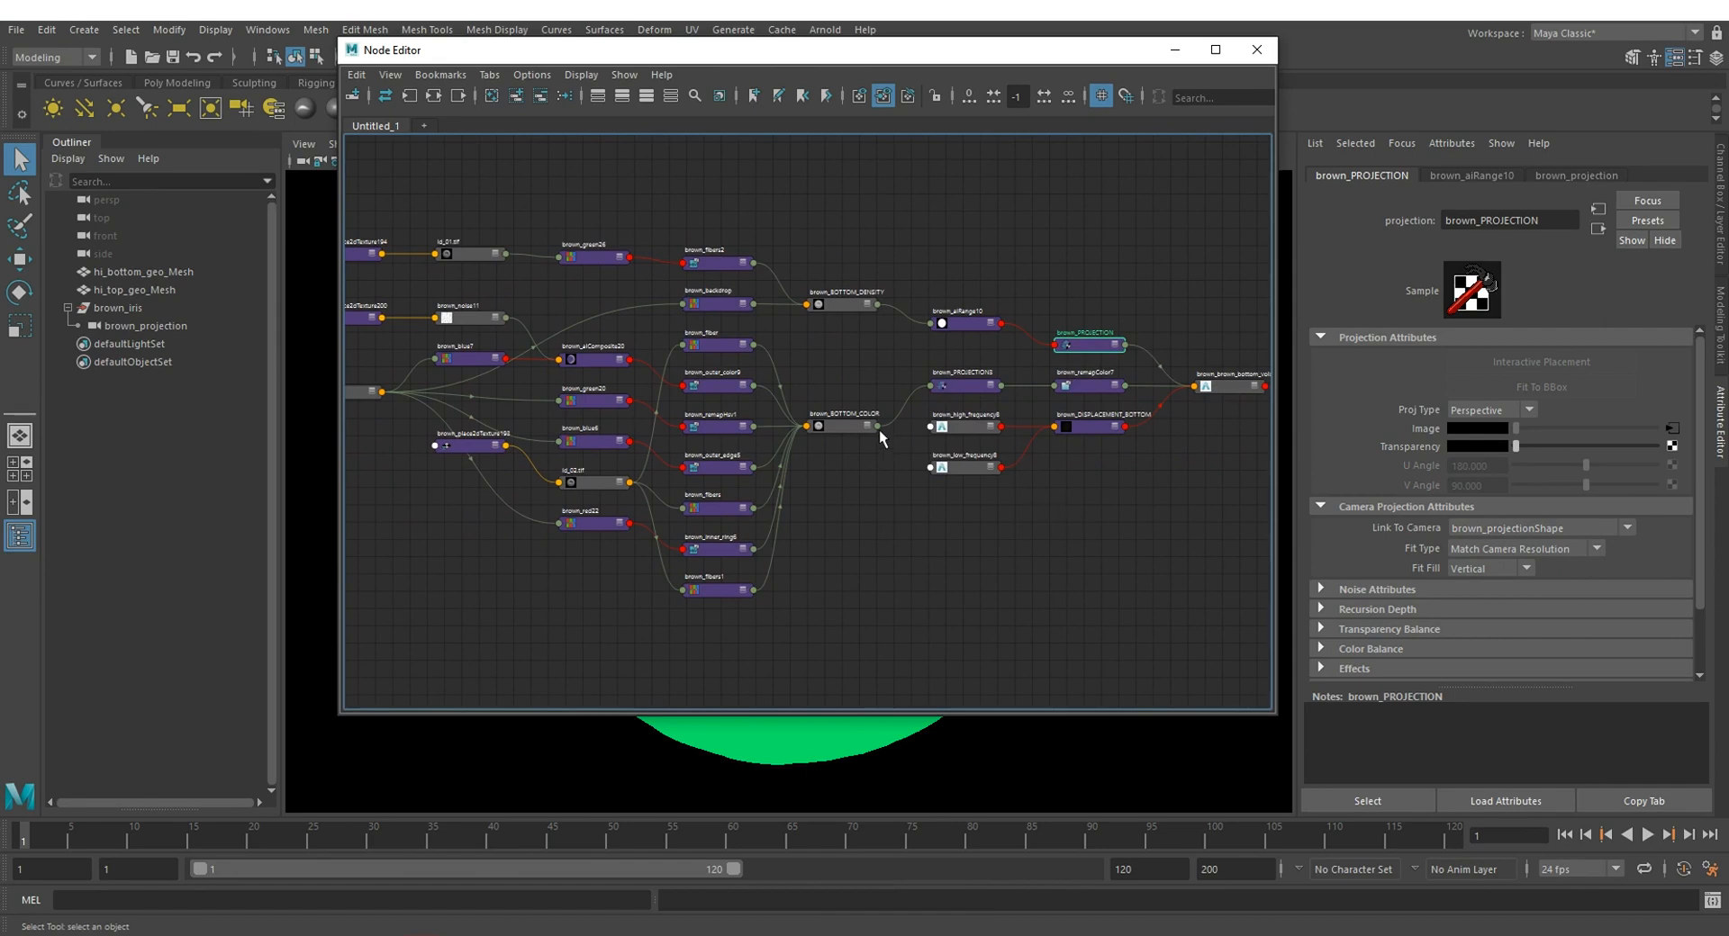
pyautogui.click(798, 728)
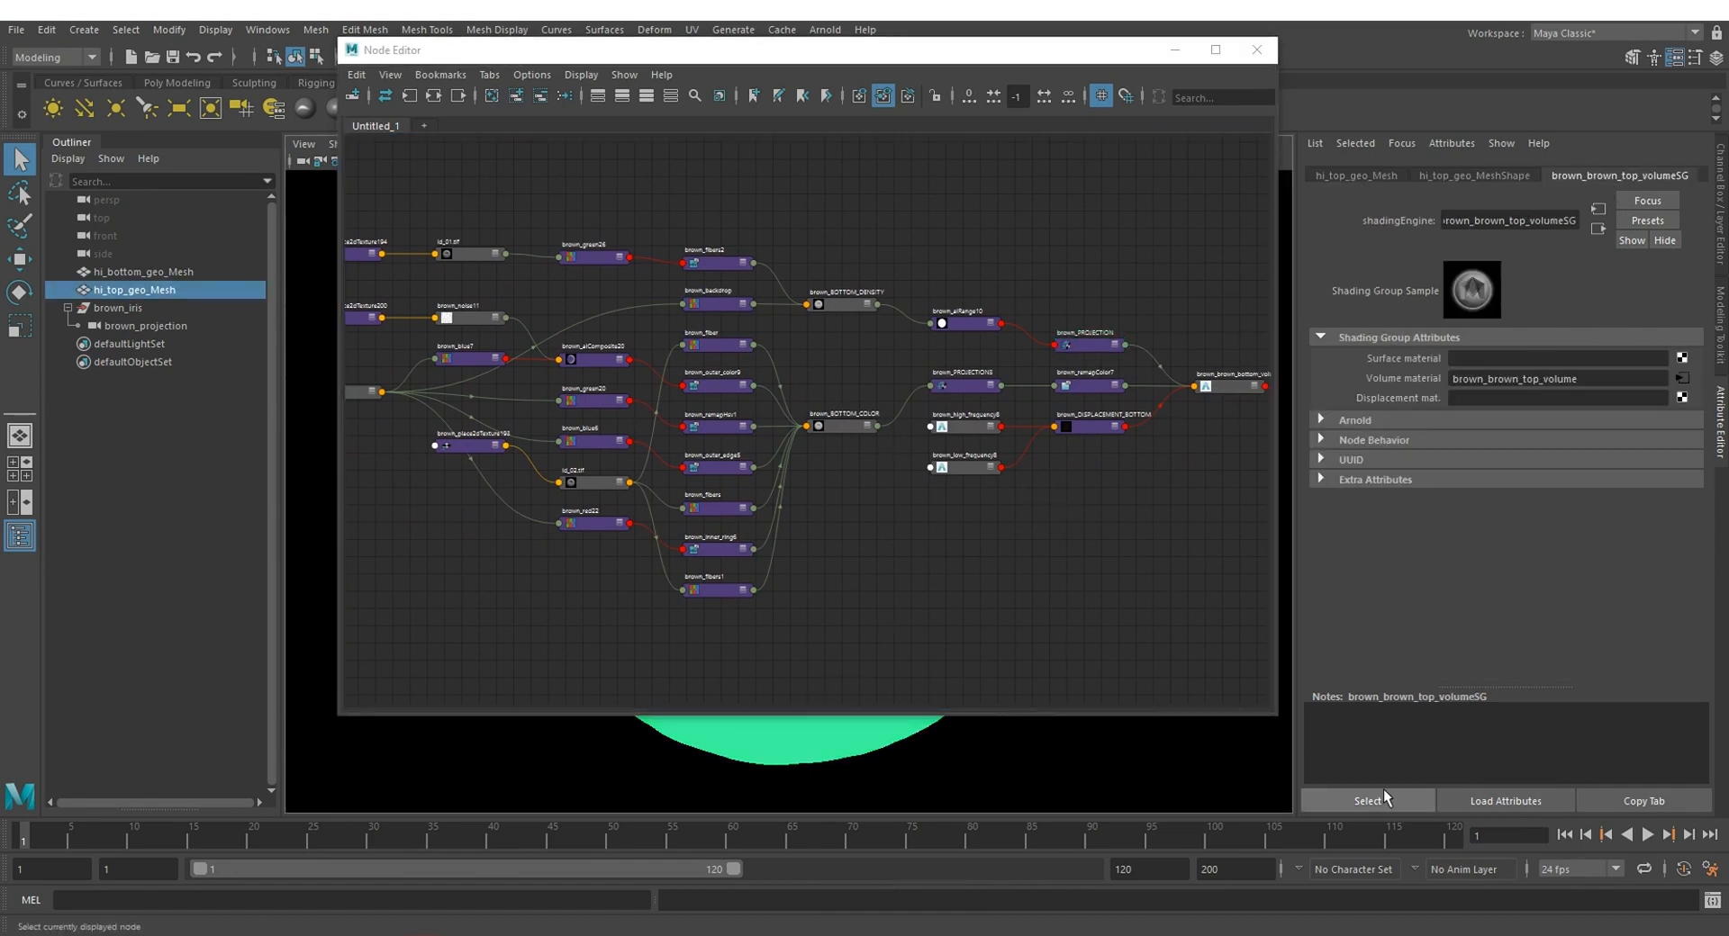
pyautogui.click(1384, 796)
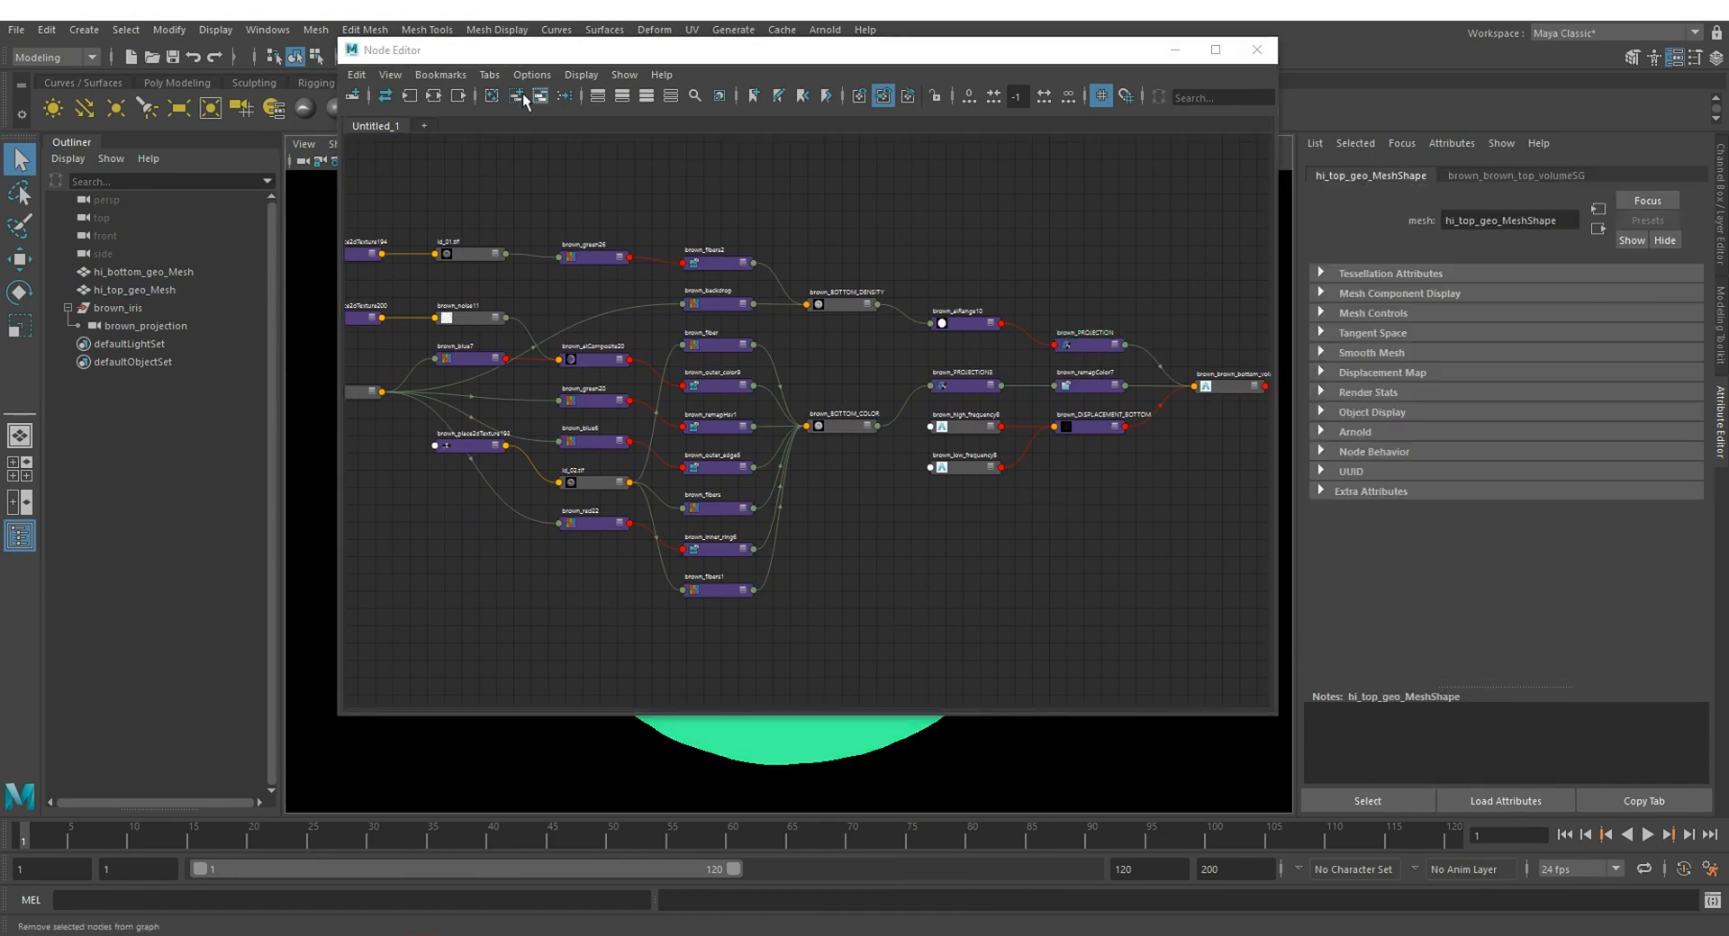
pyautogui.click(433, 97)
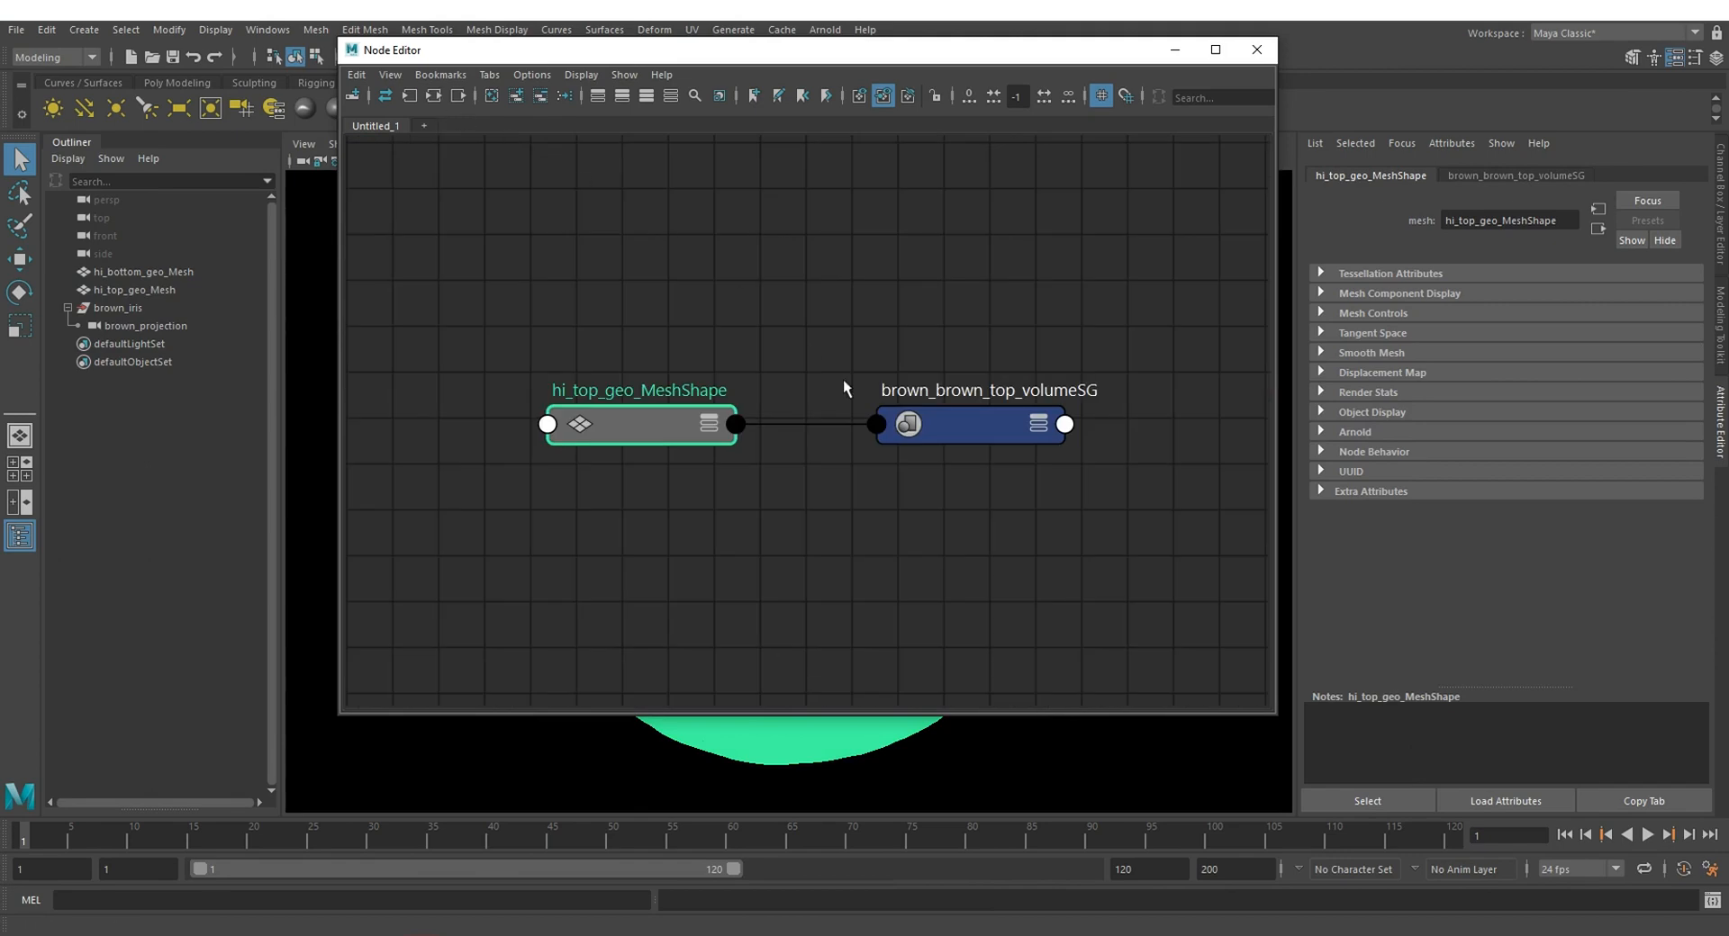
pyautogui.click(972, 424)
pyautogui.click(433, 98)
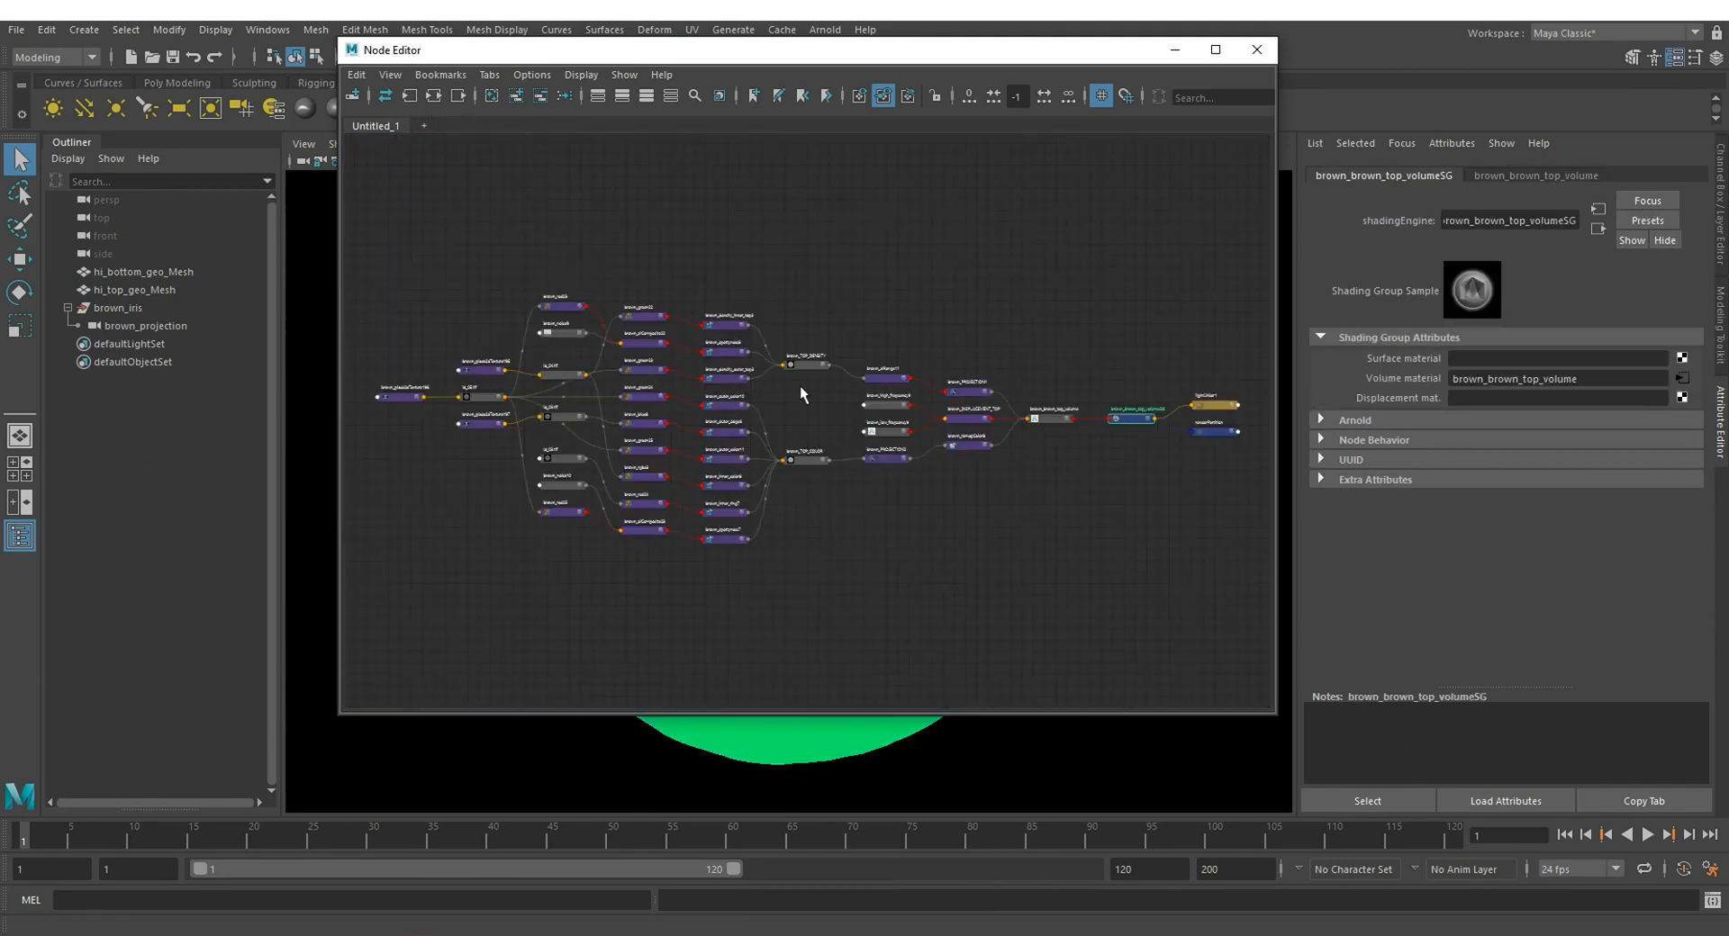
# Step: Link the brown_PROJECTION1 node feeding the top volume shader to the brown_projectionShape camera
pyautogui.scroll(5, 1122, 441)
pyautogui.keyDown('alt'); pyautogui.moveTo(848, 406); pyautogui.dragTo(997, 396, button='middle'); pyautogui.keyUp('alt')
pyautogui.click(960, 331)
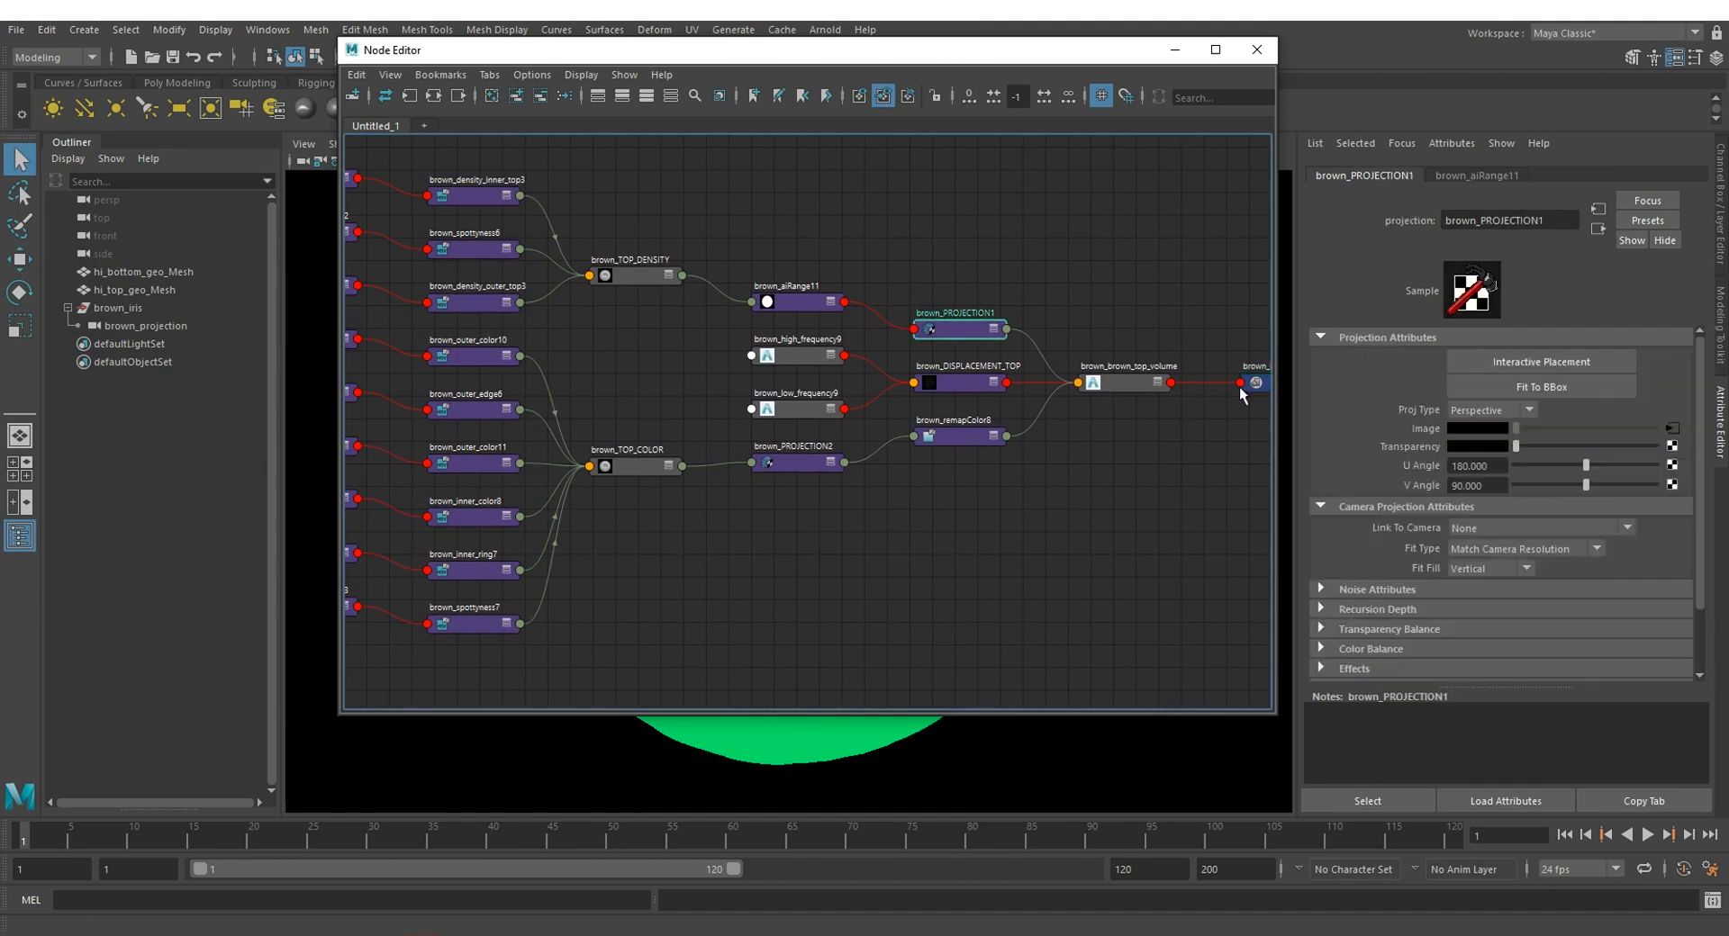
pyautogui.click(1549, 529)
pyautogui.click(1521, 551)
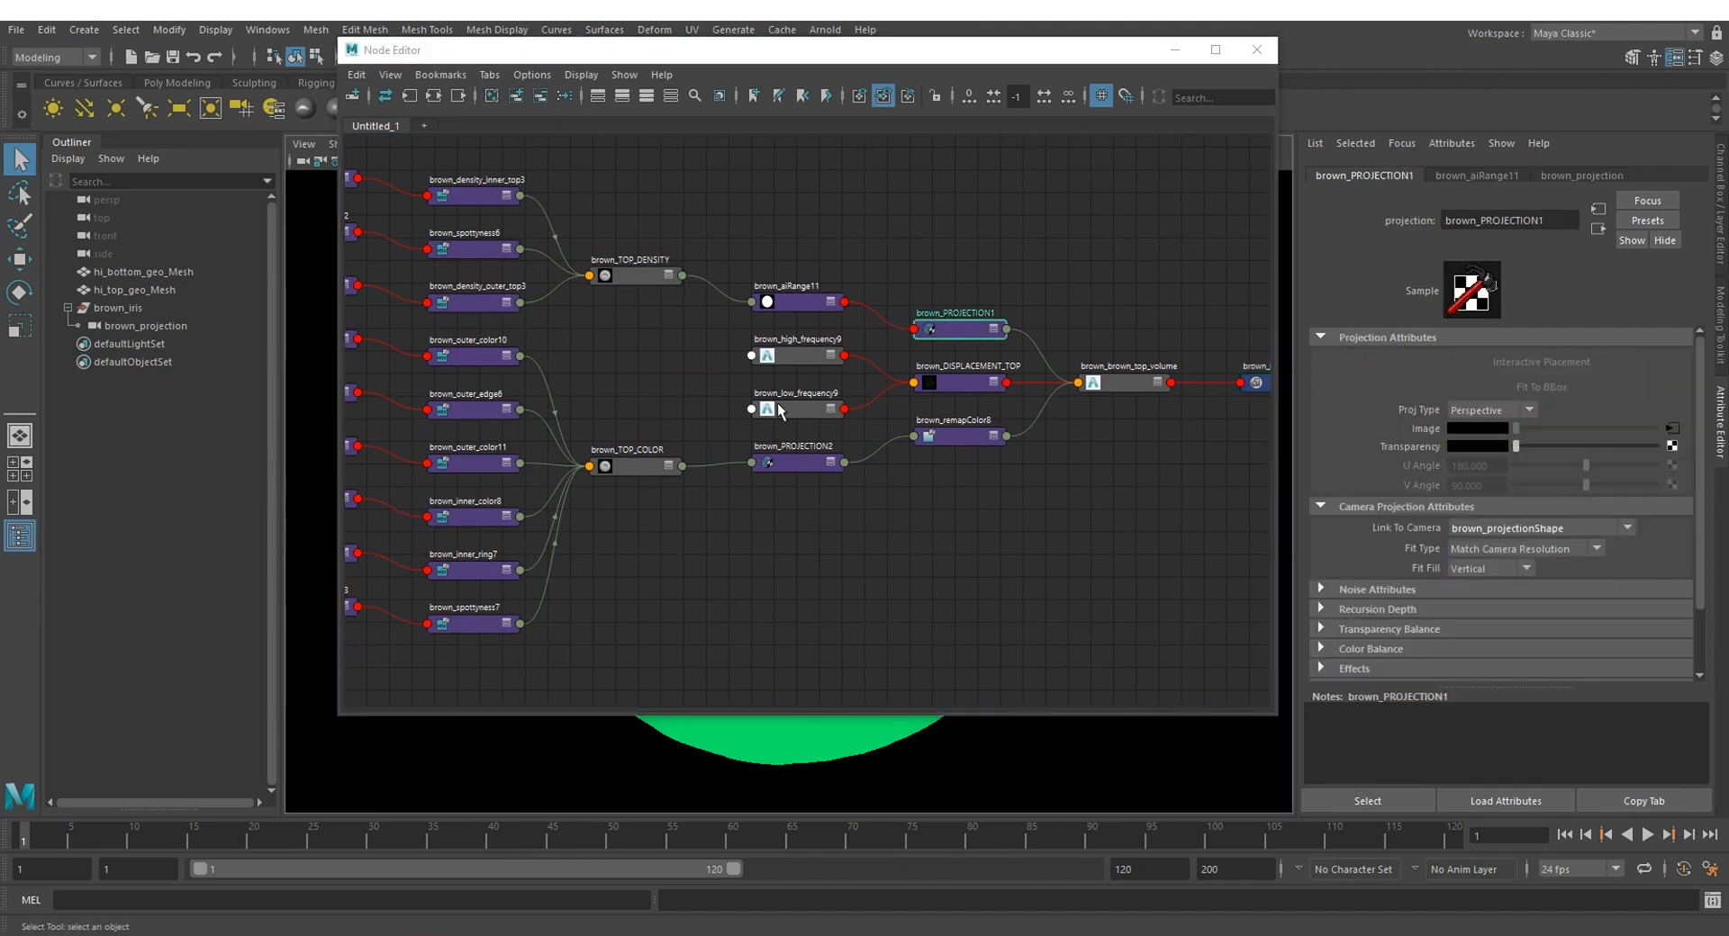
# Step: Link the brown_PROJECTION2 node to the brown_projectionShape camera and minimize the Node Editor
pyautogui.click(969, 435)
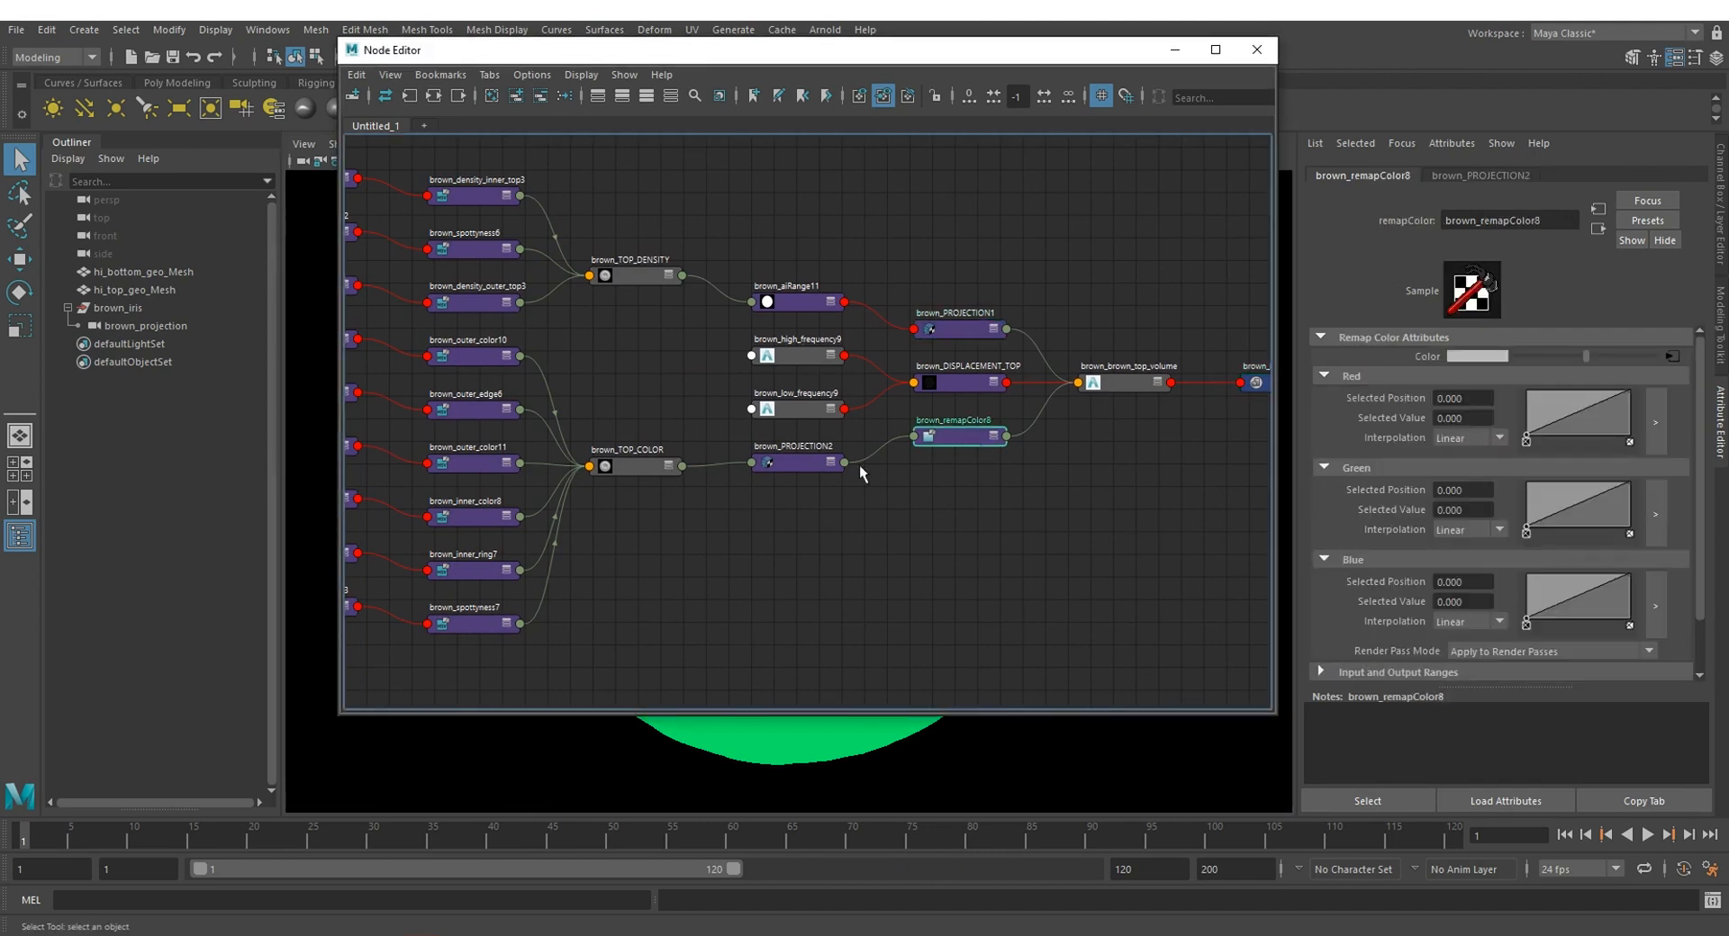
pyautogui.click(785, 463)
pyautogui.click(1499, 528)
pyautogui.click(1505, 569)
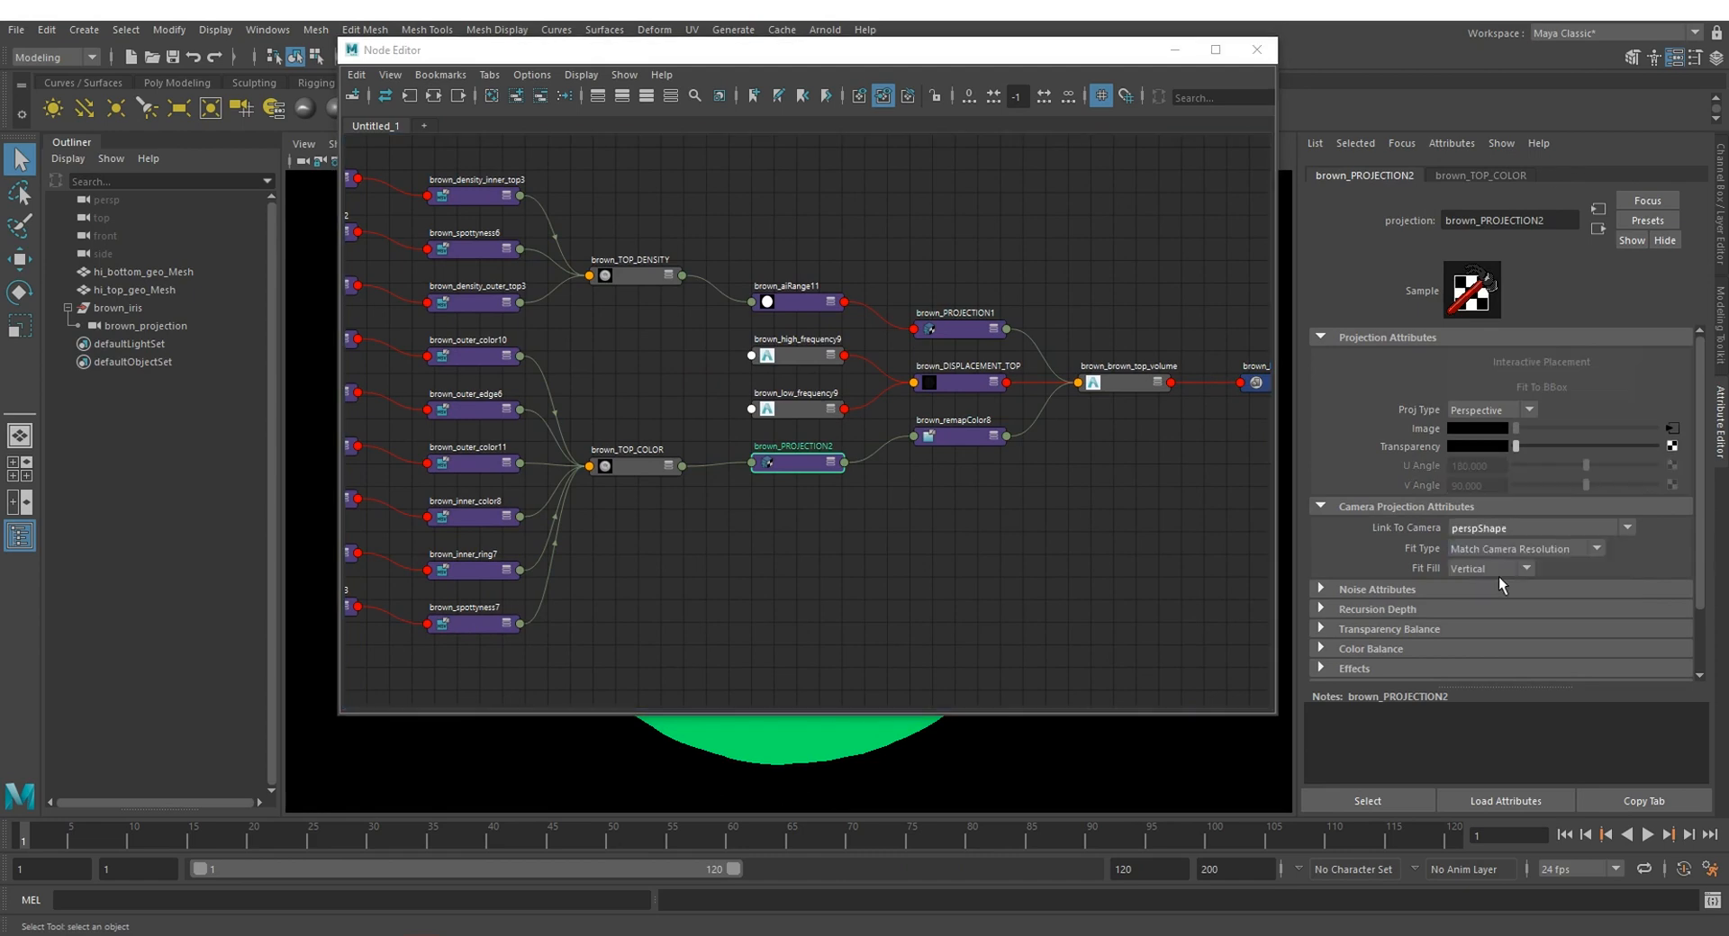
pyautogui.click(1498, 530)
pyautogui.click(1505, 566)
pyautogui.click(1175, 51)
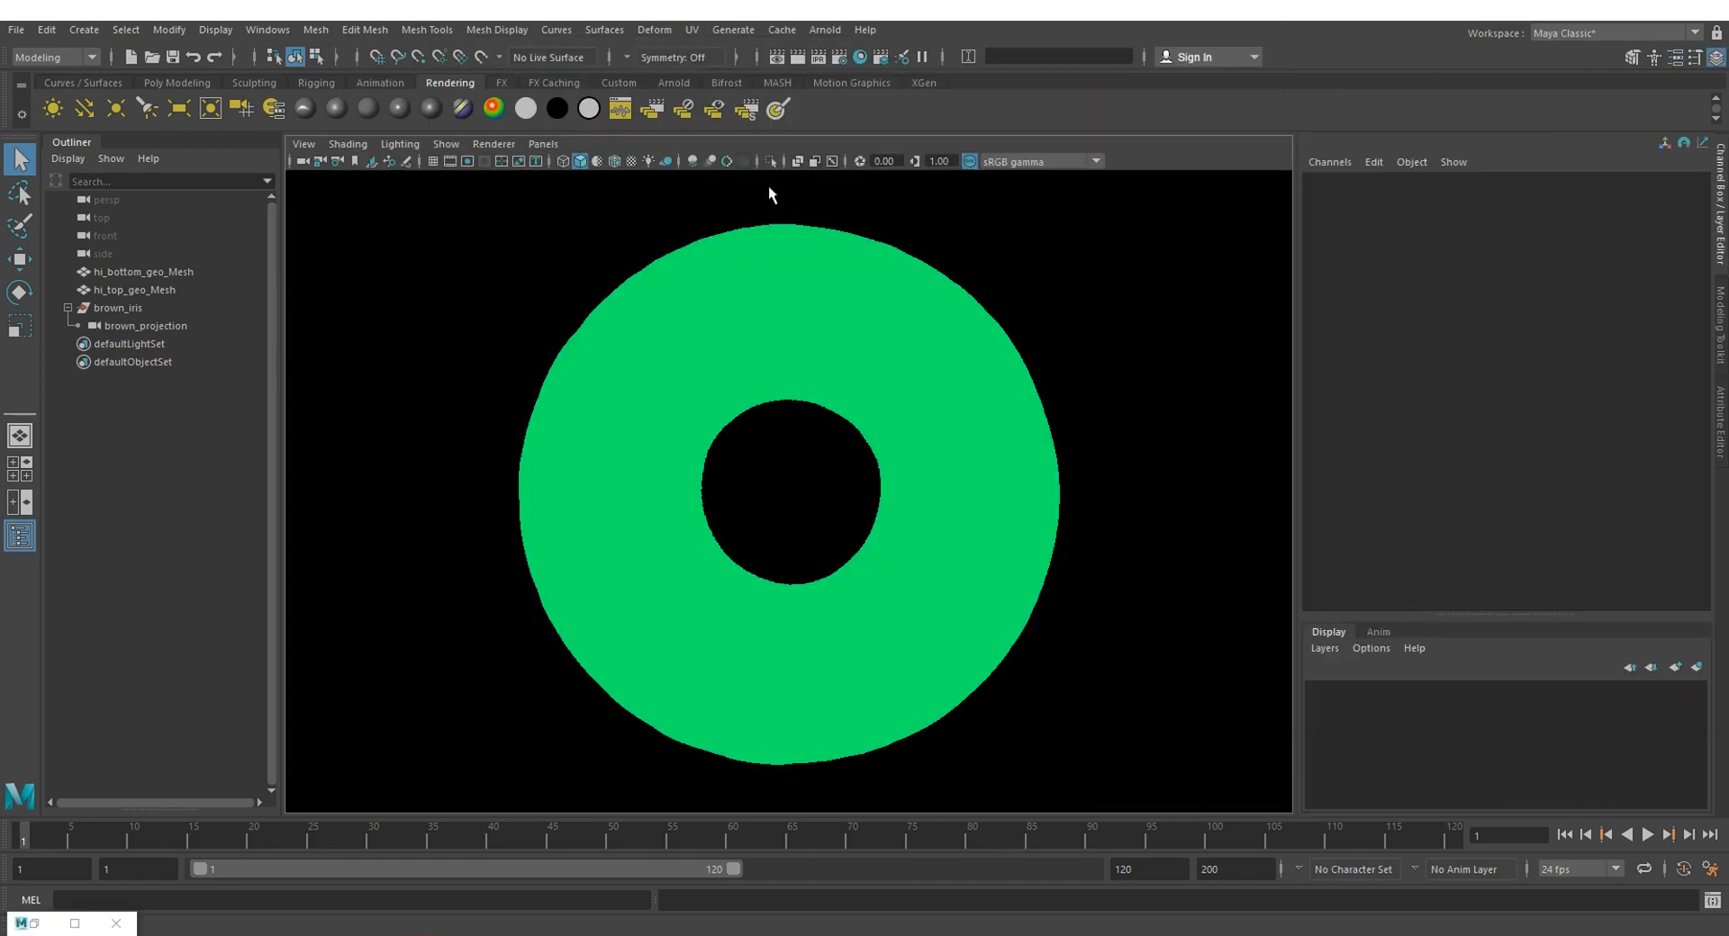
# Step: Look through the brown_projection camera and set its Translate X, Y and Z to 0
pyautogui.click(533, 142)
pyautogui.moveTo(581, 157)
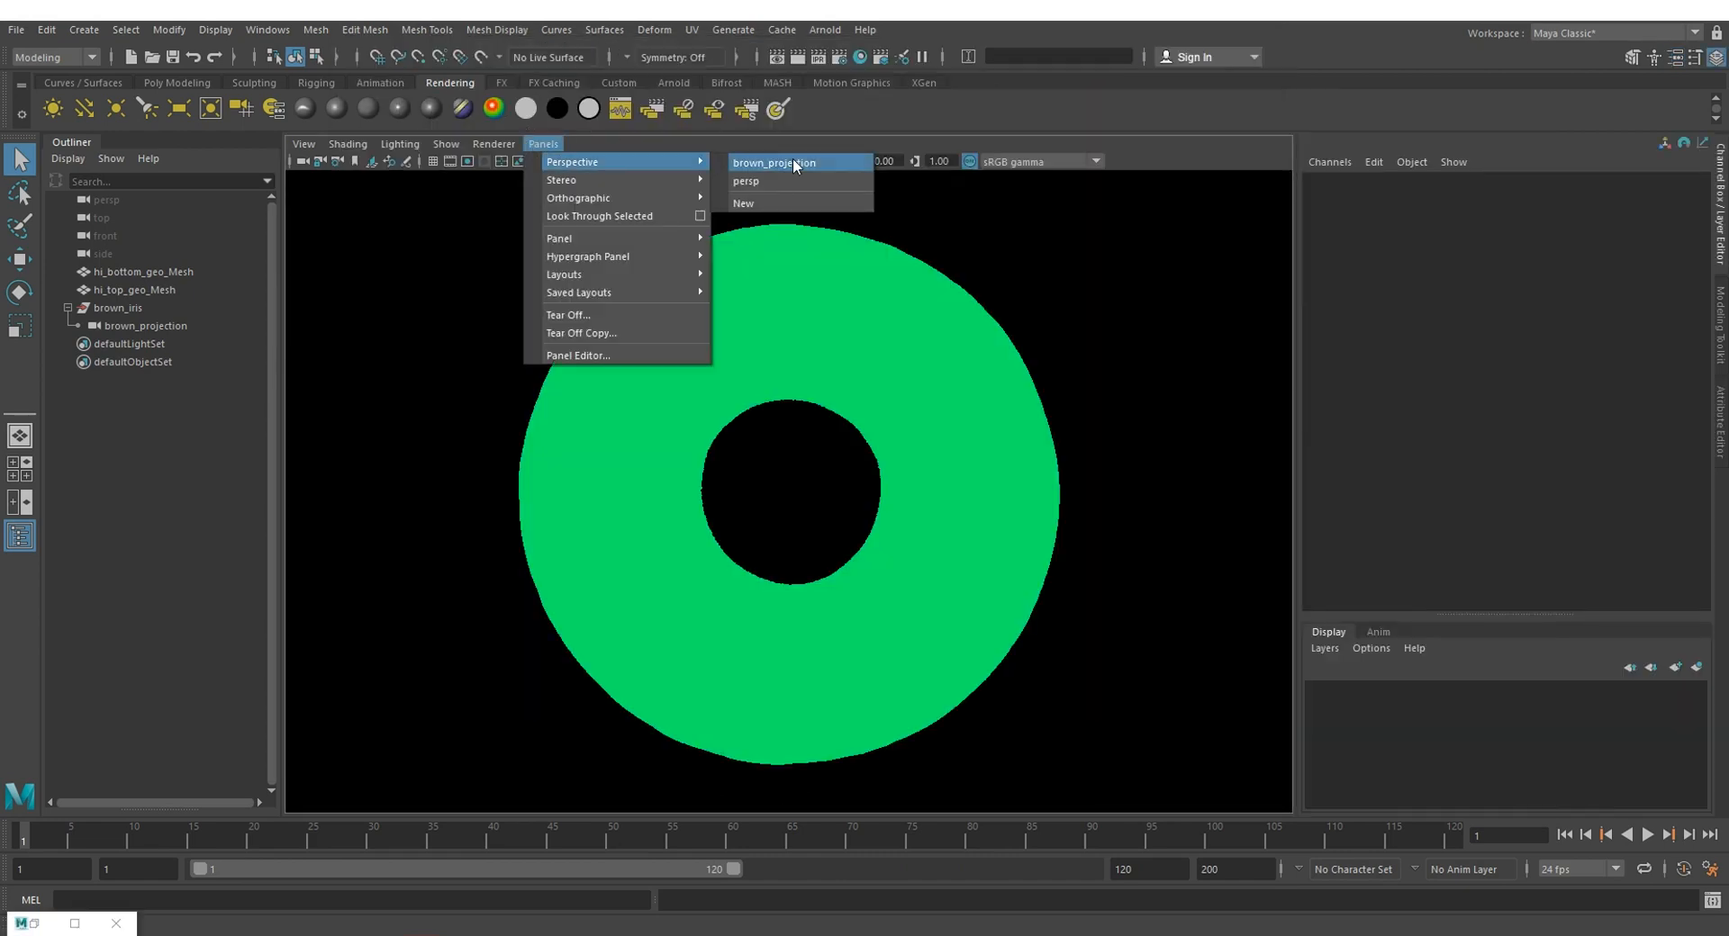
pyautogui.click(855, 191)
pyautogui.click(220, 325)
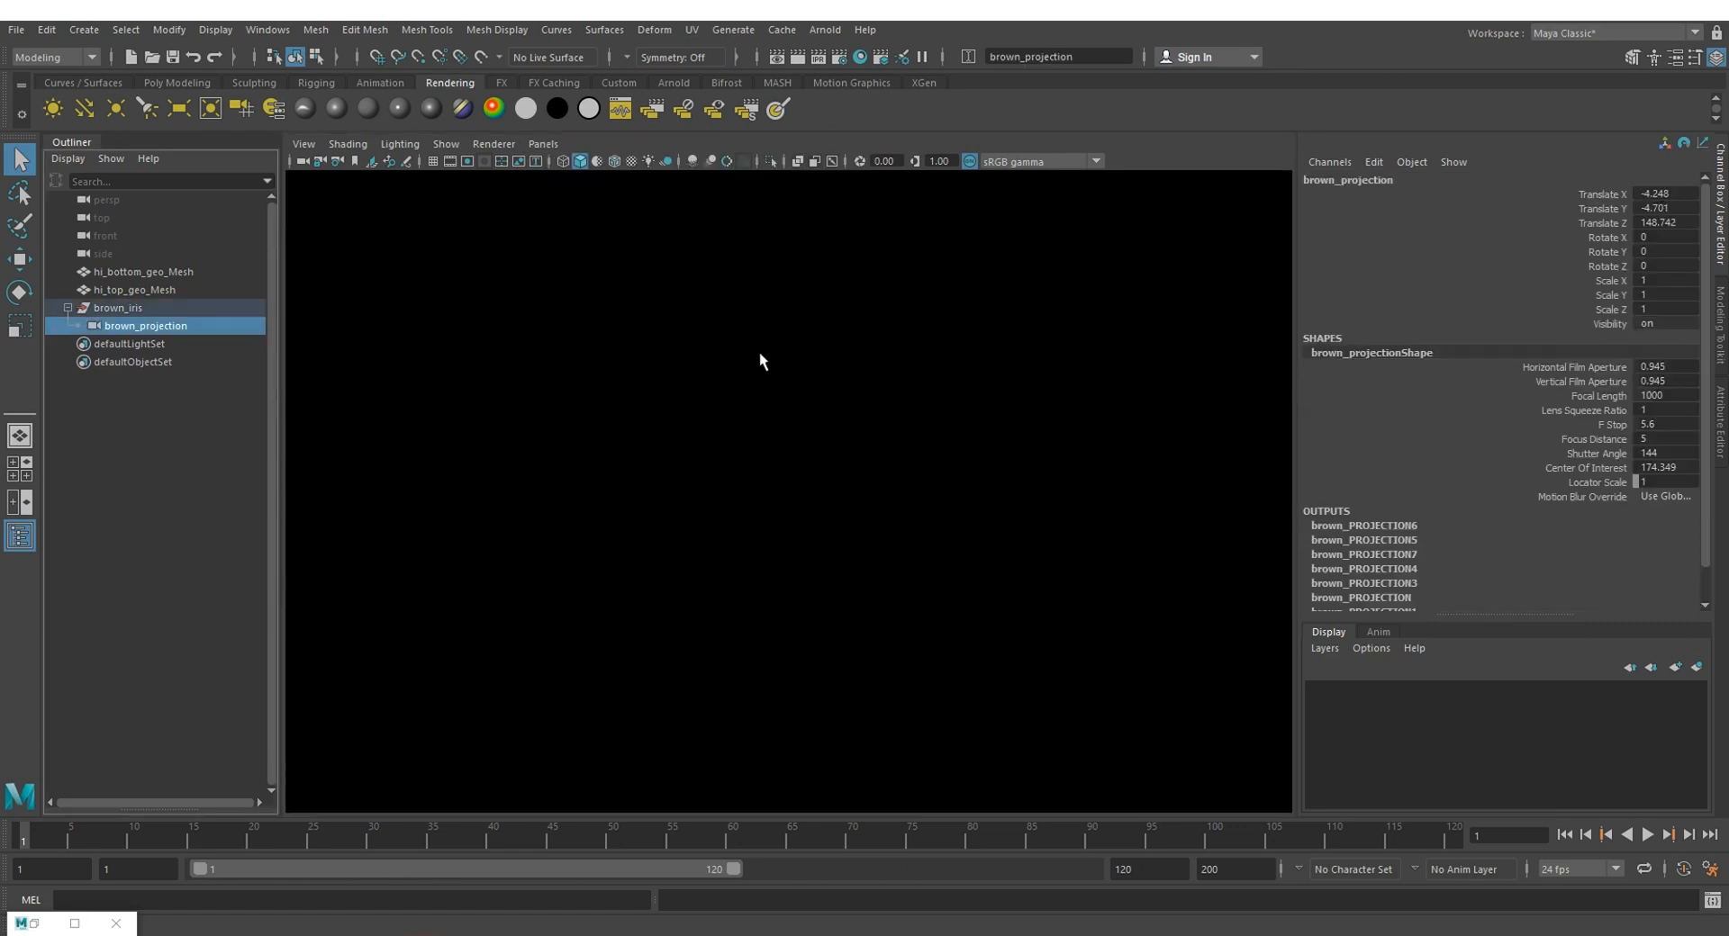
pyautogui.moveTo(1598, 194); pyautogui.dragTo(1612, 310)
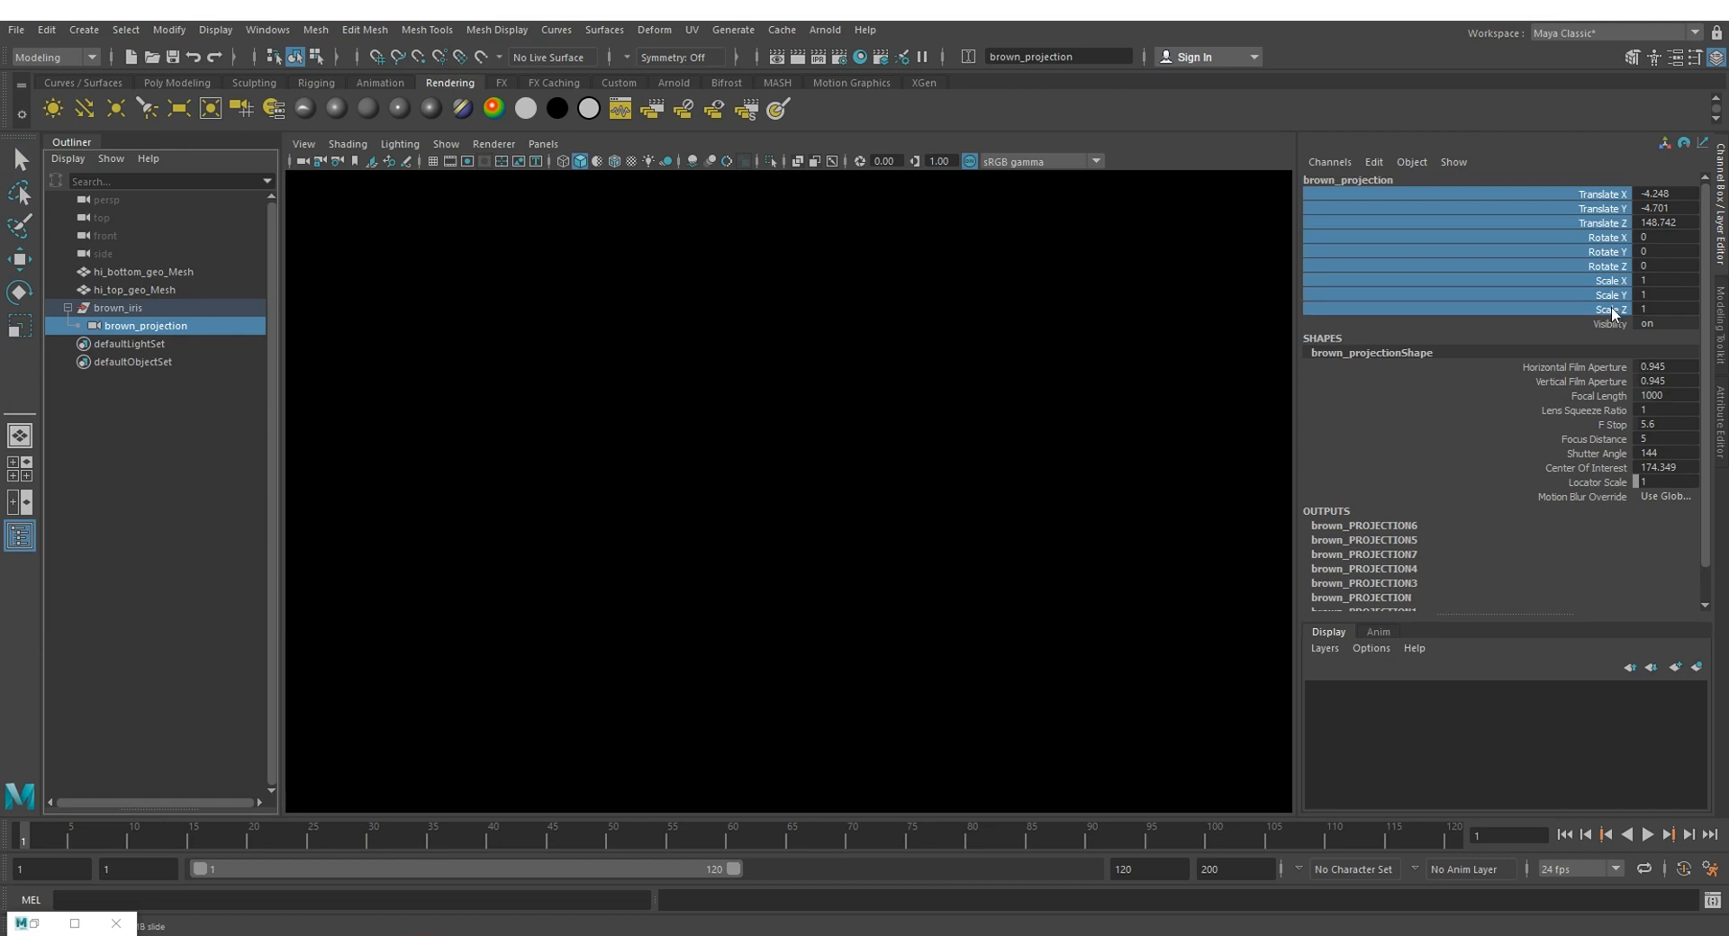
pyautogui.moveTo(1682, 193); pyautogui.dragTo(1681, 218)
pyautogui.write('0')
pyautogui.press('Return')
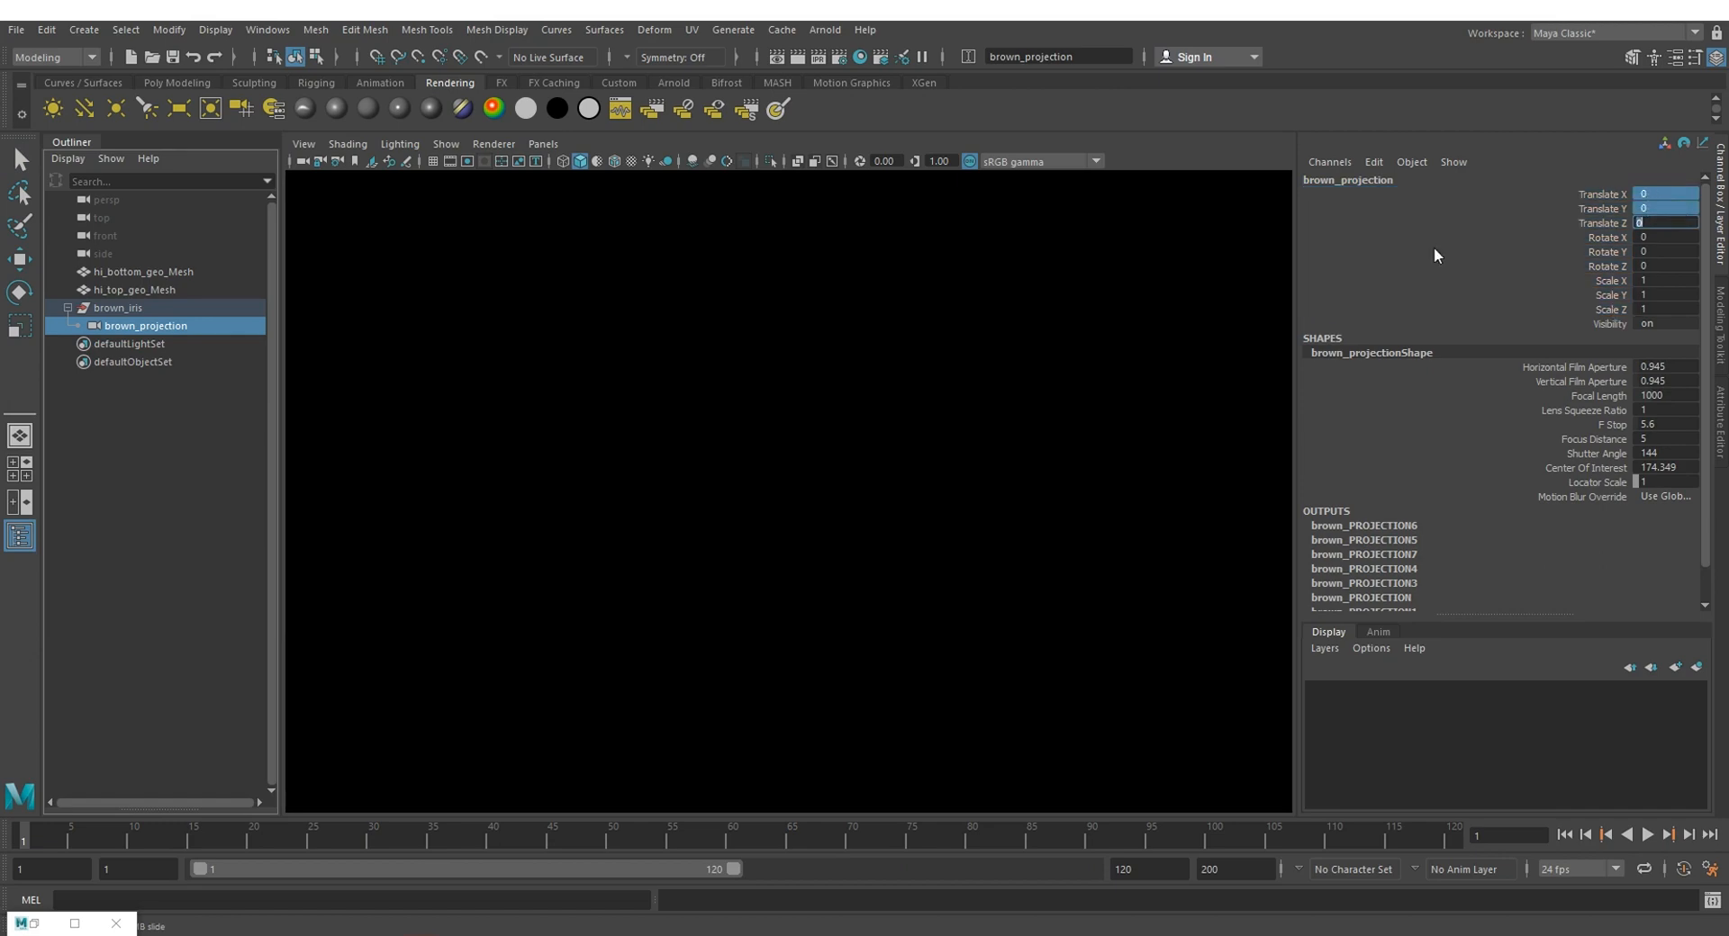
# Step: Move the brown_projection camera back, frame the iris and fit it to the full height of the displayed 960 x 540 resolution gate
pyautogui.keyDown('alt'); pyautogui.moveTo(1073, 449); pyautogui.dragTo(619, 441, button='right'); pyautogui.keyUp('alt')
pyautogui.keyDown('alt'); pyautogui.moveTo(990, 463); pyautogui.dragTo(774, 468, button='right'); pyautogui.keyUp('alt')
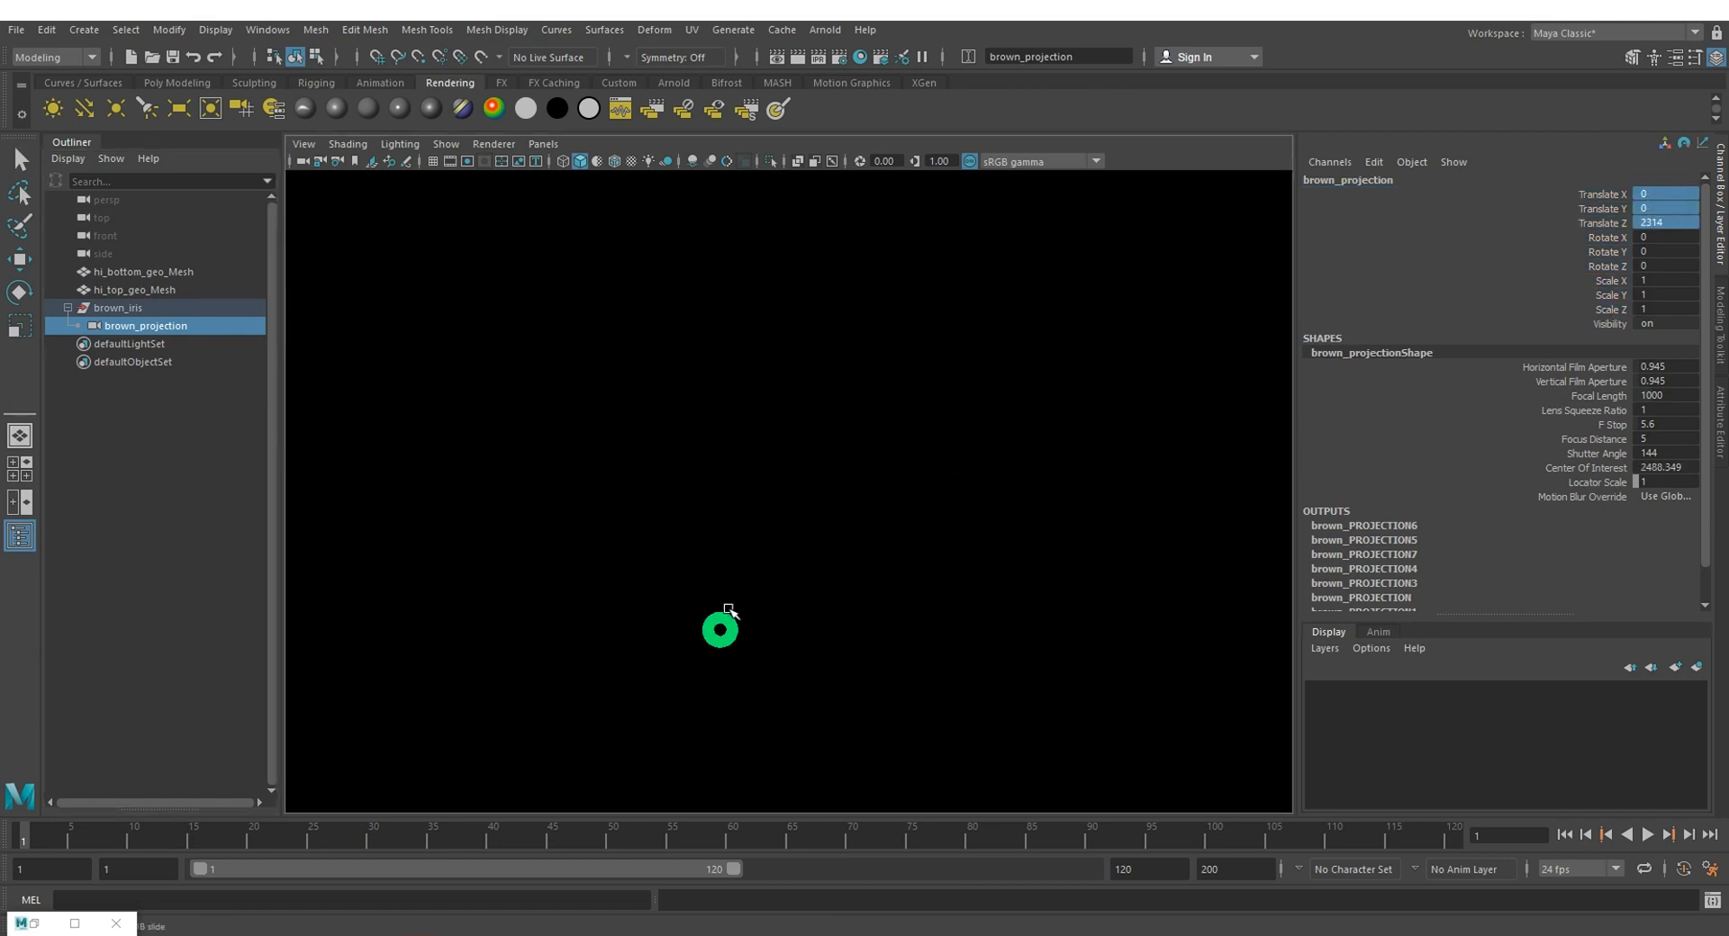
pyautogui.moveTo(627, 553); pyautogui.dragTo(823, 671)
pyautogui.press('f')
pyautogui.click(1133, 475)
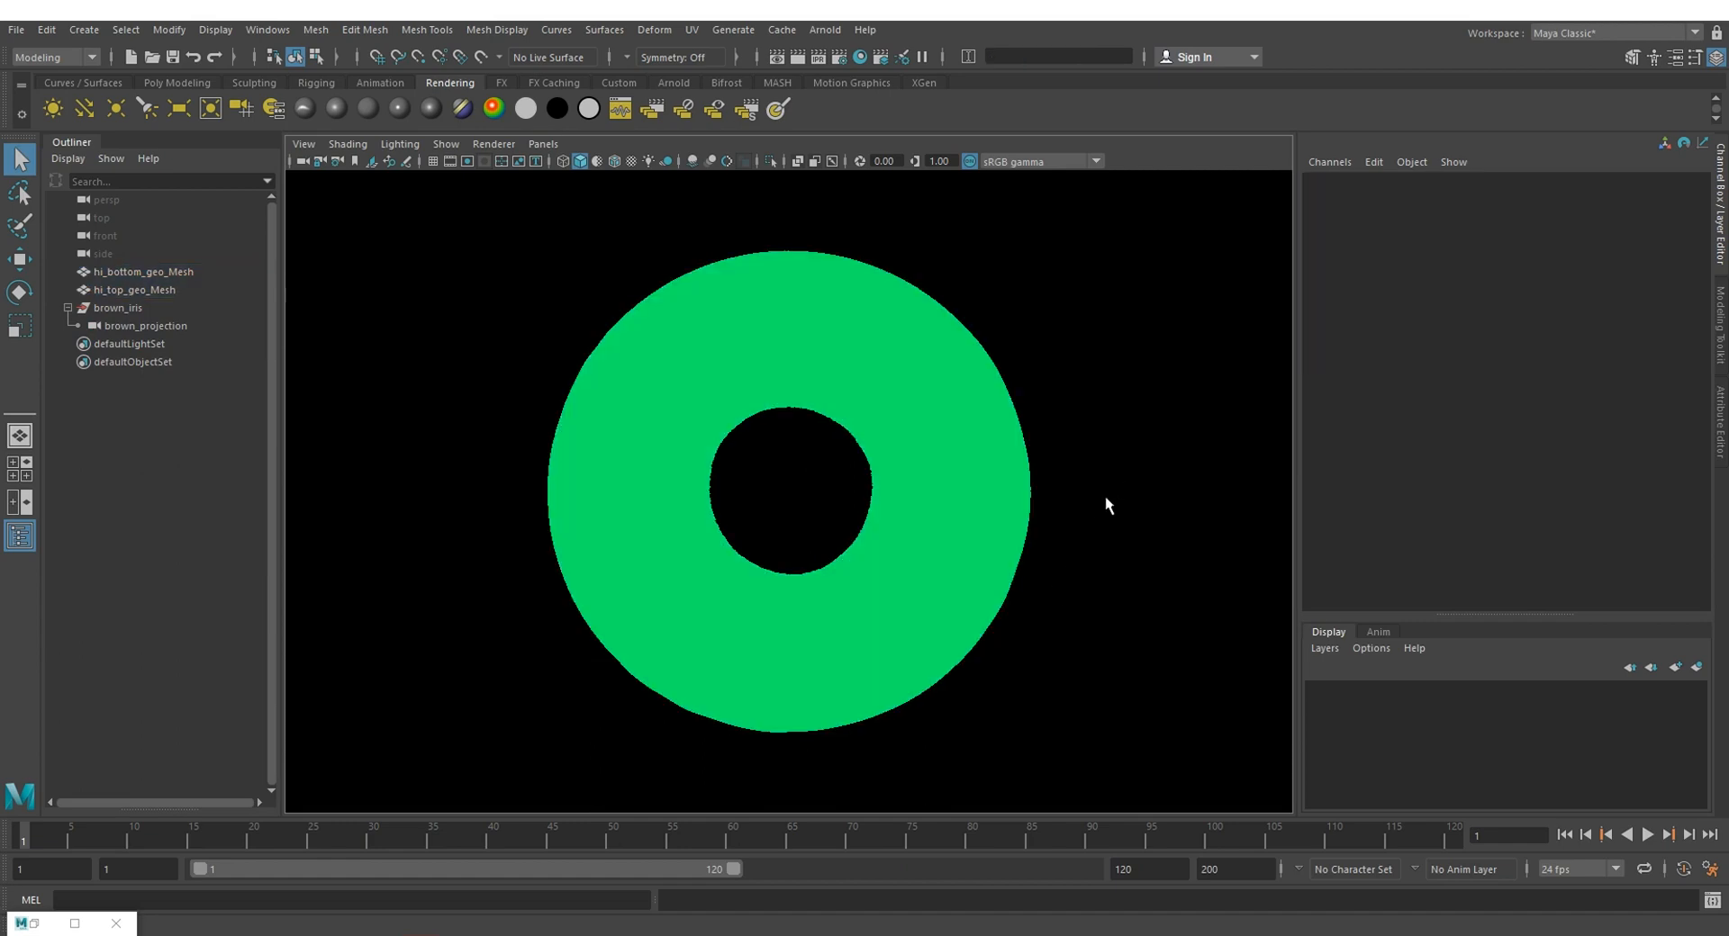
pyautogui.click(465, 163)
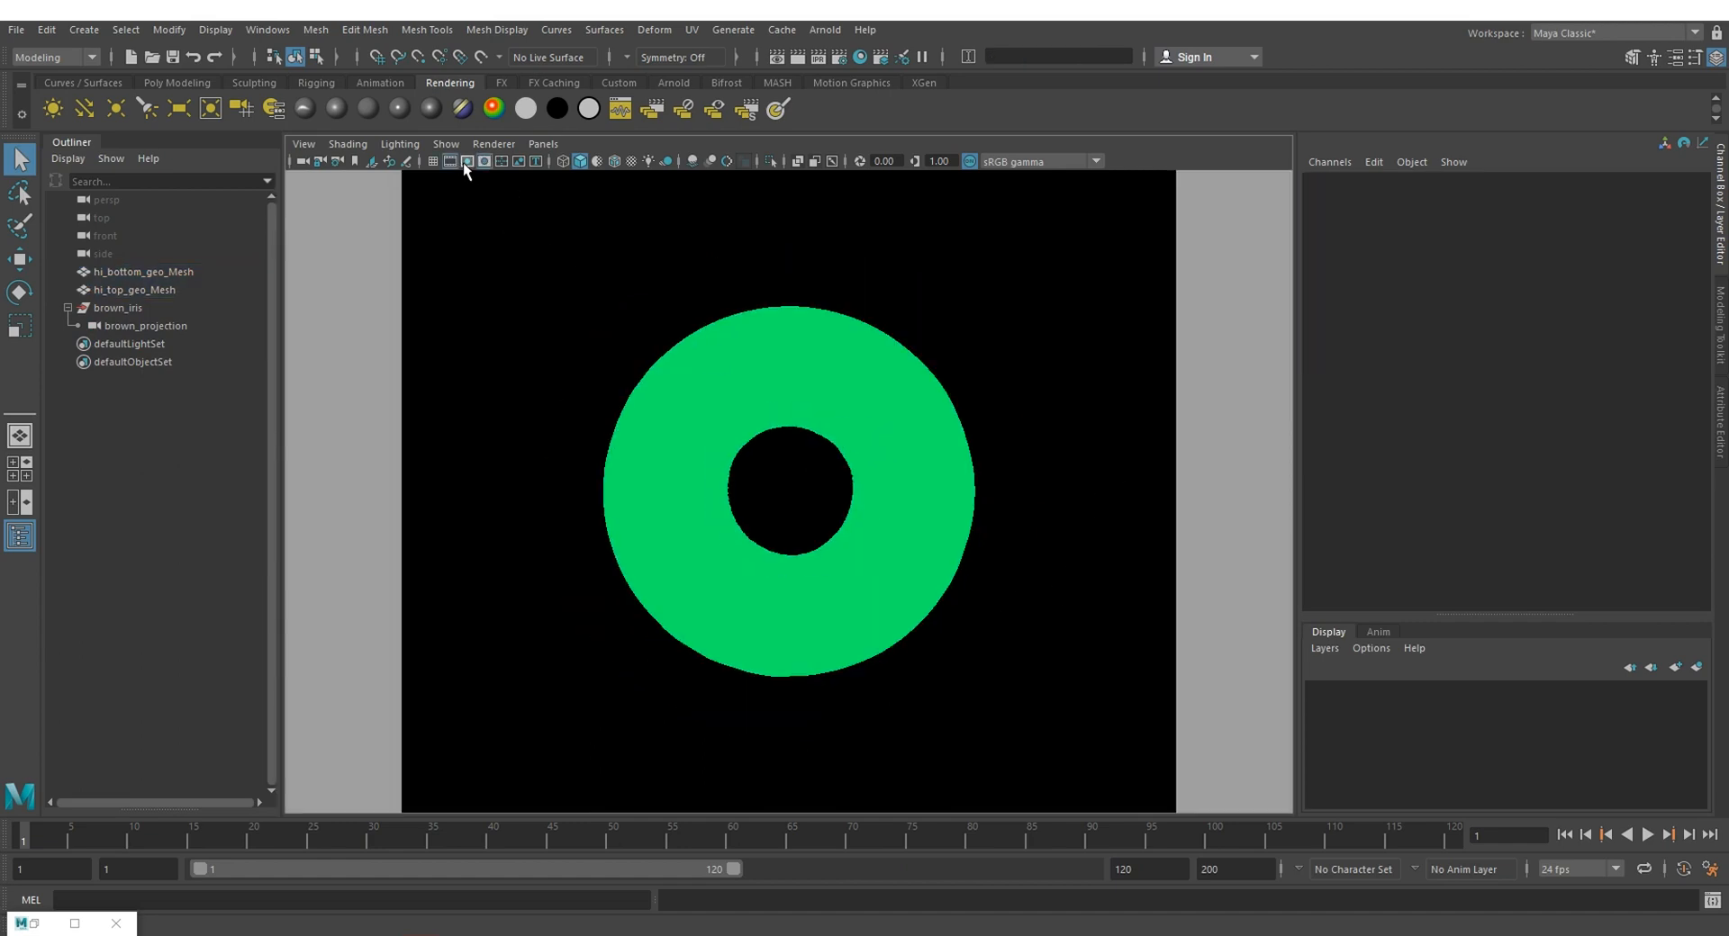
pyautogui.keyDown('alt'); pyautogui.moveTo(789, 359); pyautogui.dragTo(847, 362, button='right'); pyautogui.keyUp('alt')
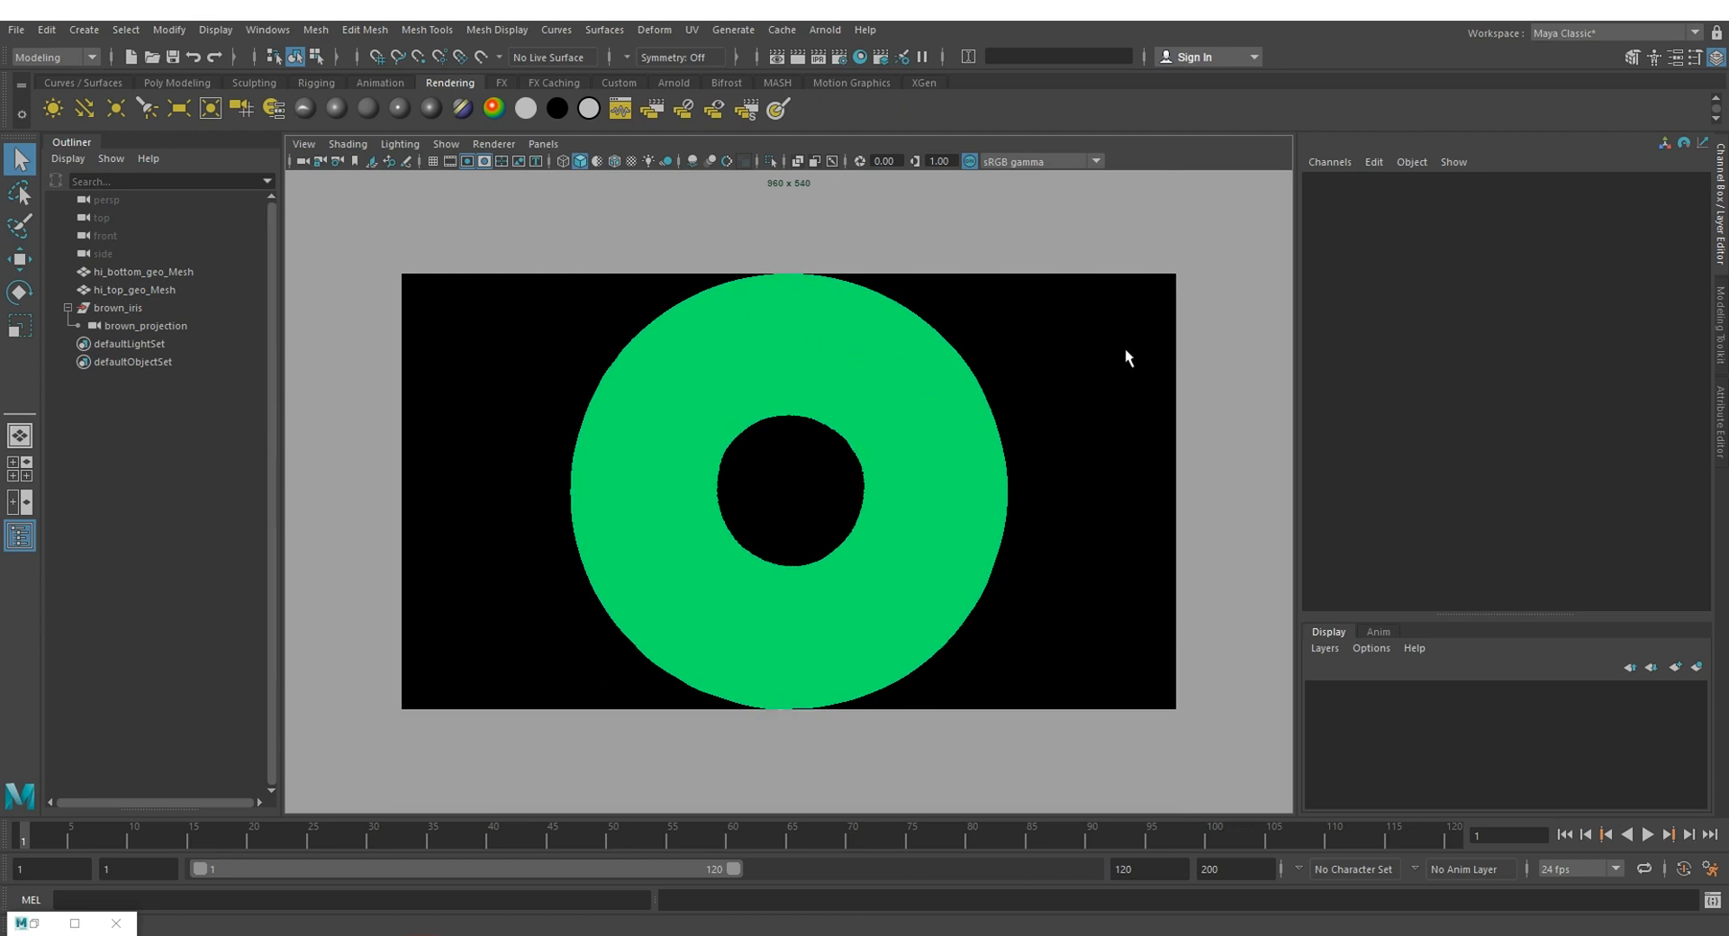
# Step: Switch the viewport back to the persp camera with a tilted view of the iris and open the Arnold RenderView
pyautogui.click(533, 142)
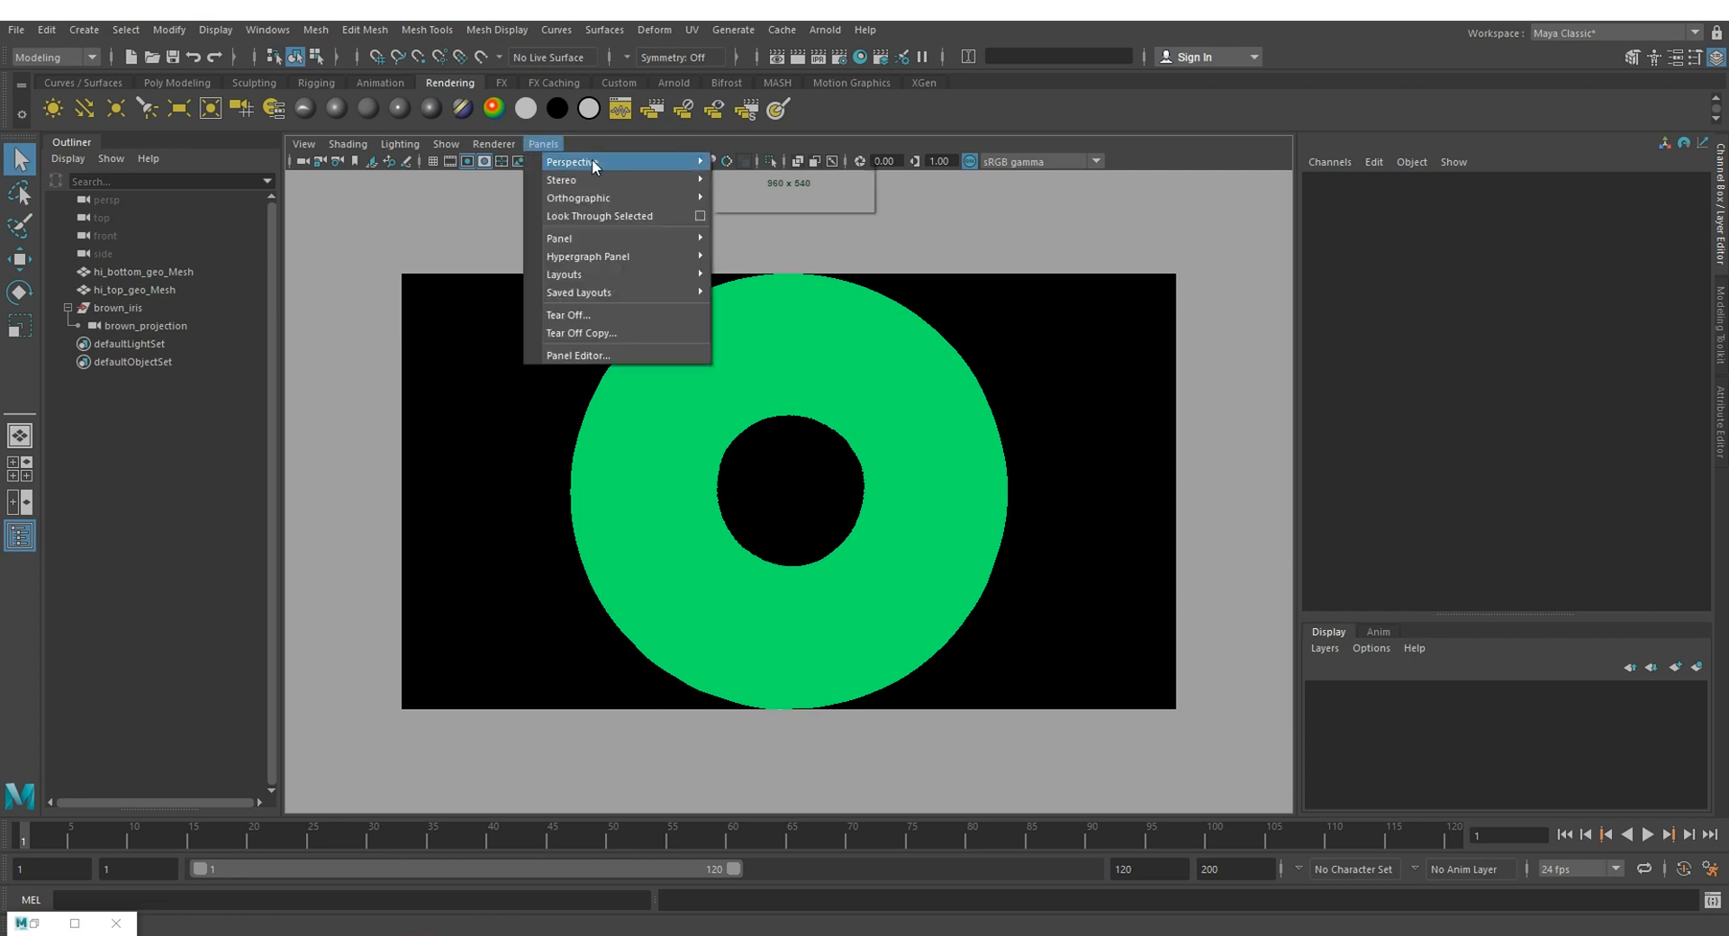
pyautogui.moveTo(685, 166)
pyautogui.click(764, 182)
pyautogui.keyDown('alt'); pyautogui.moveTo(981, 324); pyautogui.dragTo(987, 364); pyautogui.keyUp('alt')
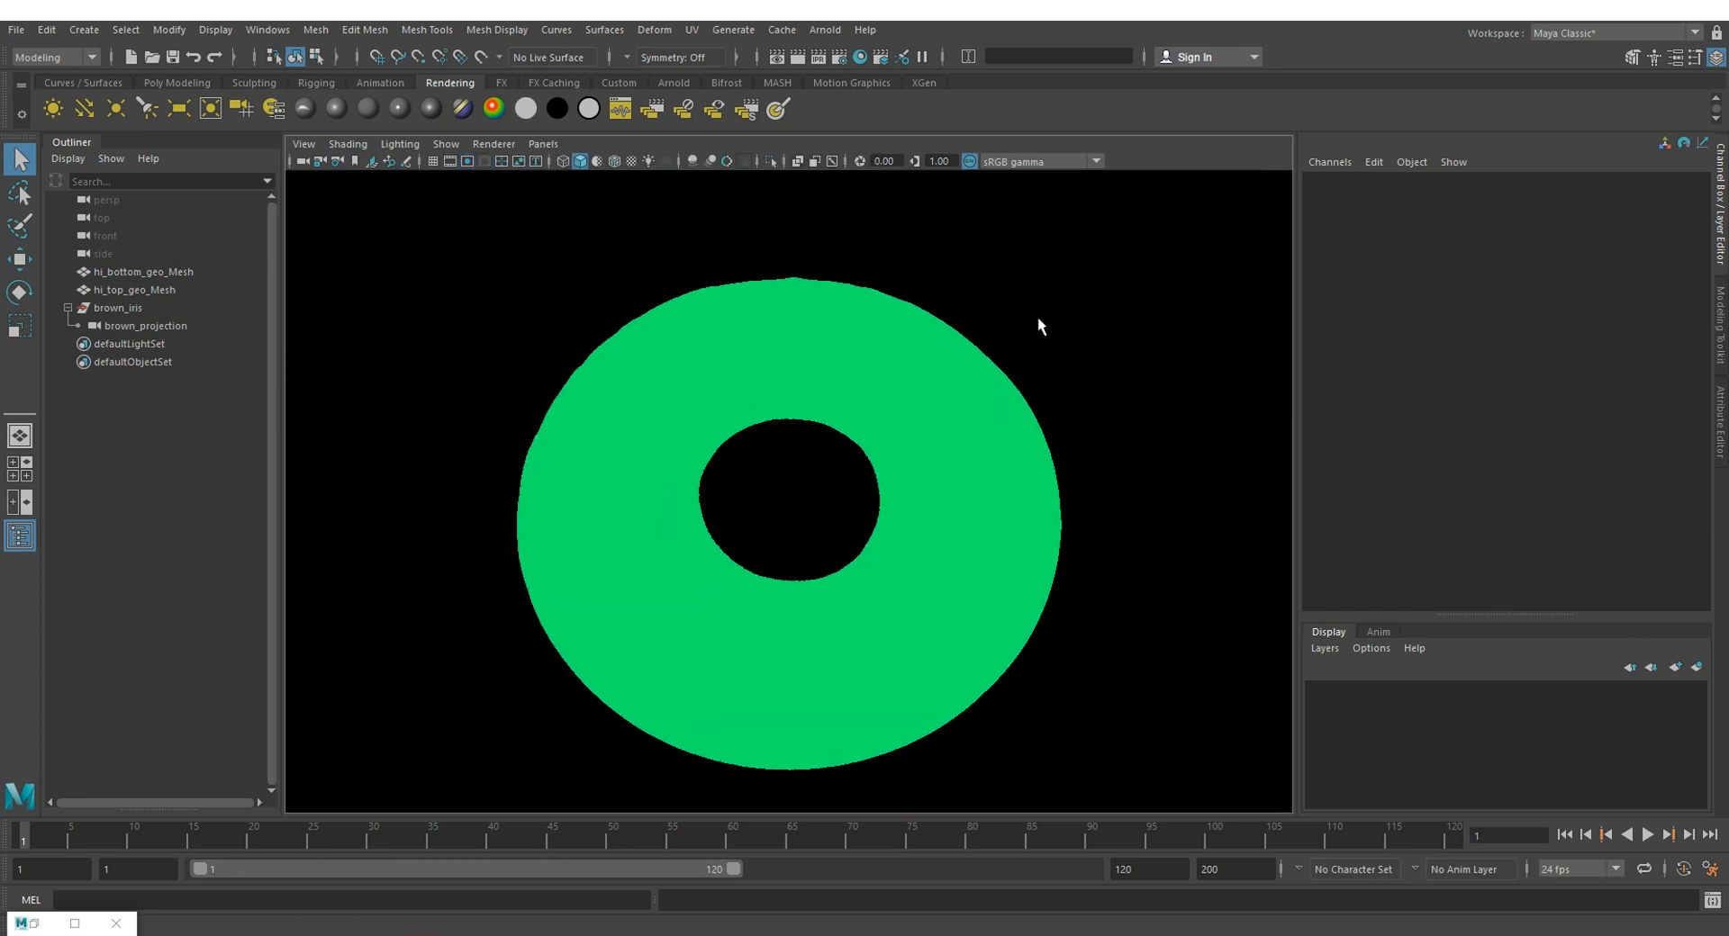
pyautogui.keyDown('alt'); pyautogui.moveTo(962, 221); pyautogui.dragTo(958, 273); pyautogui.keyUp('alt')
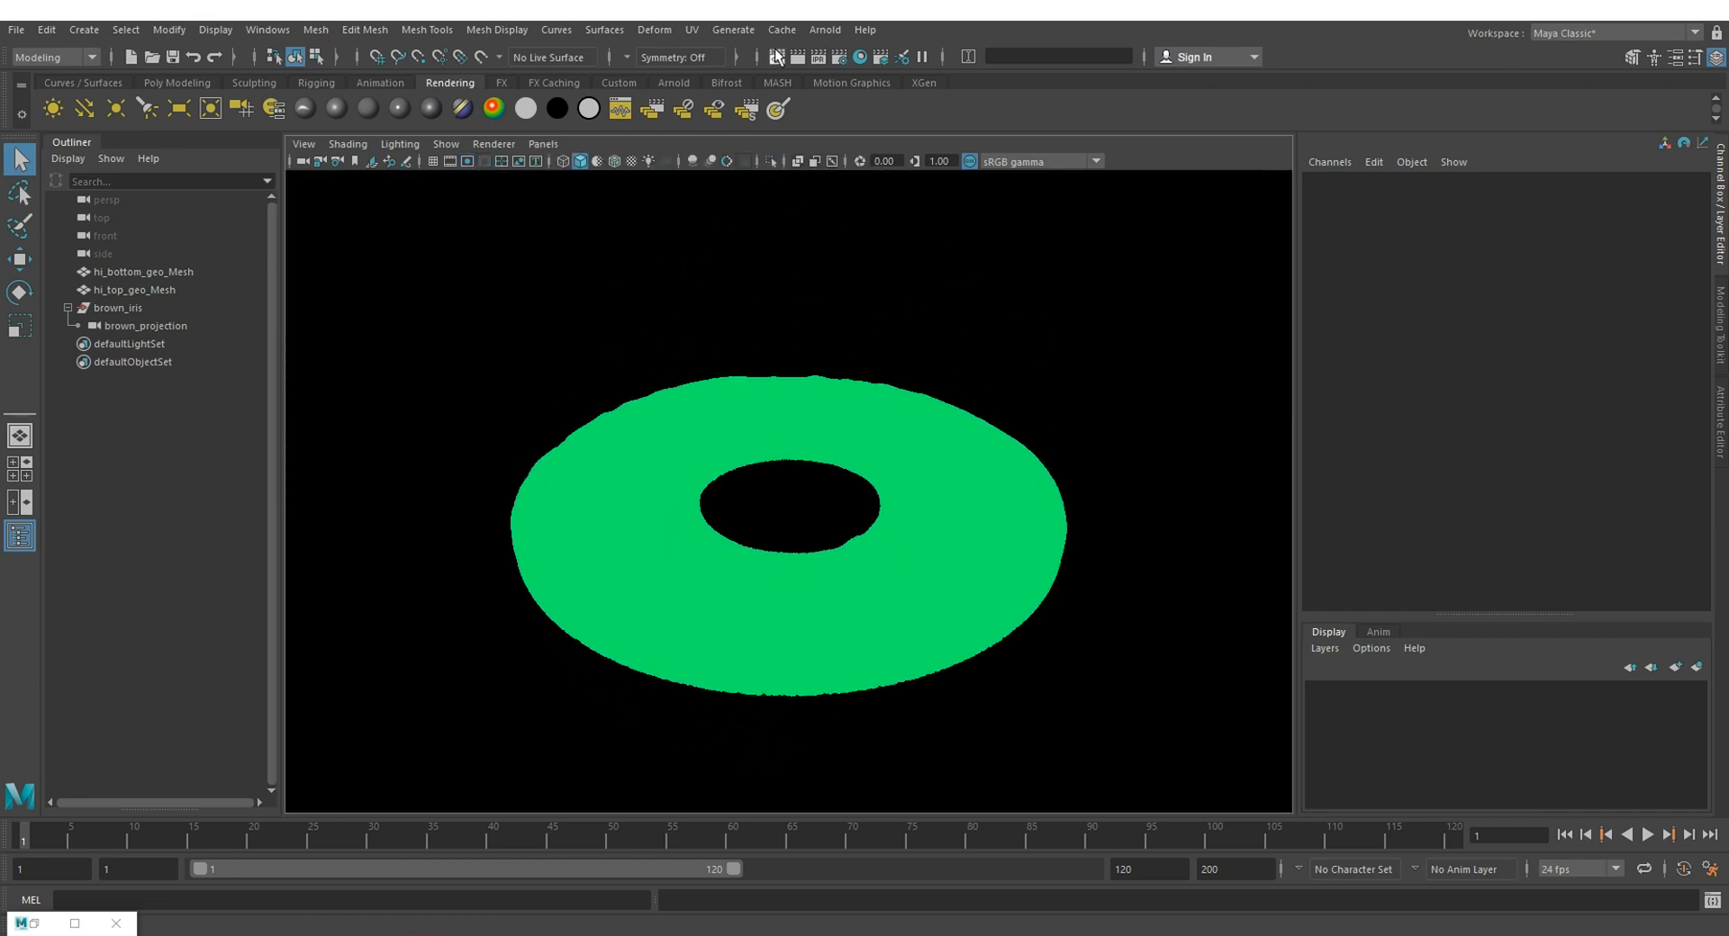
pyautogui.click(829, 31)
pyautogui.click(891, 80)
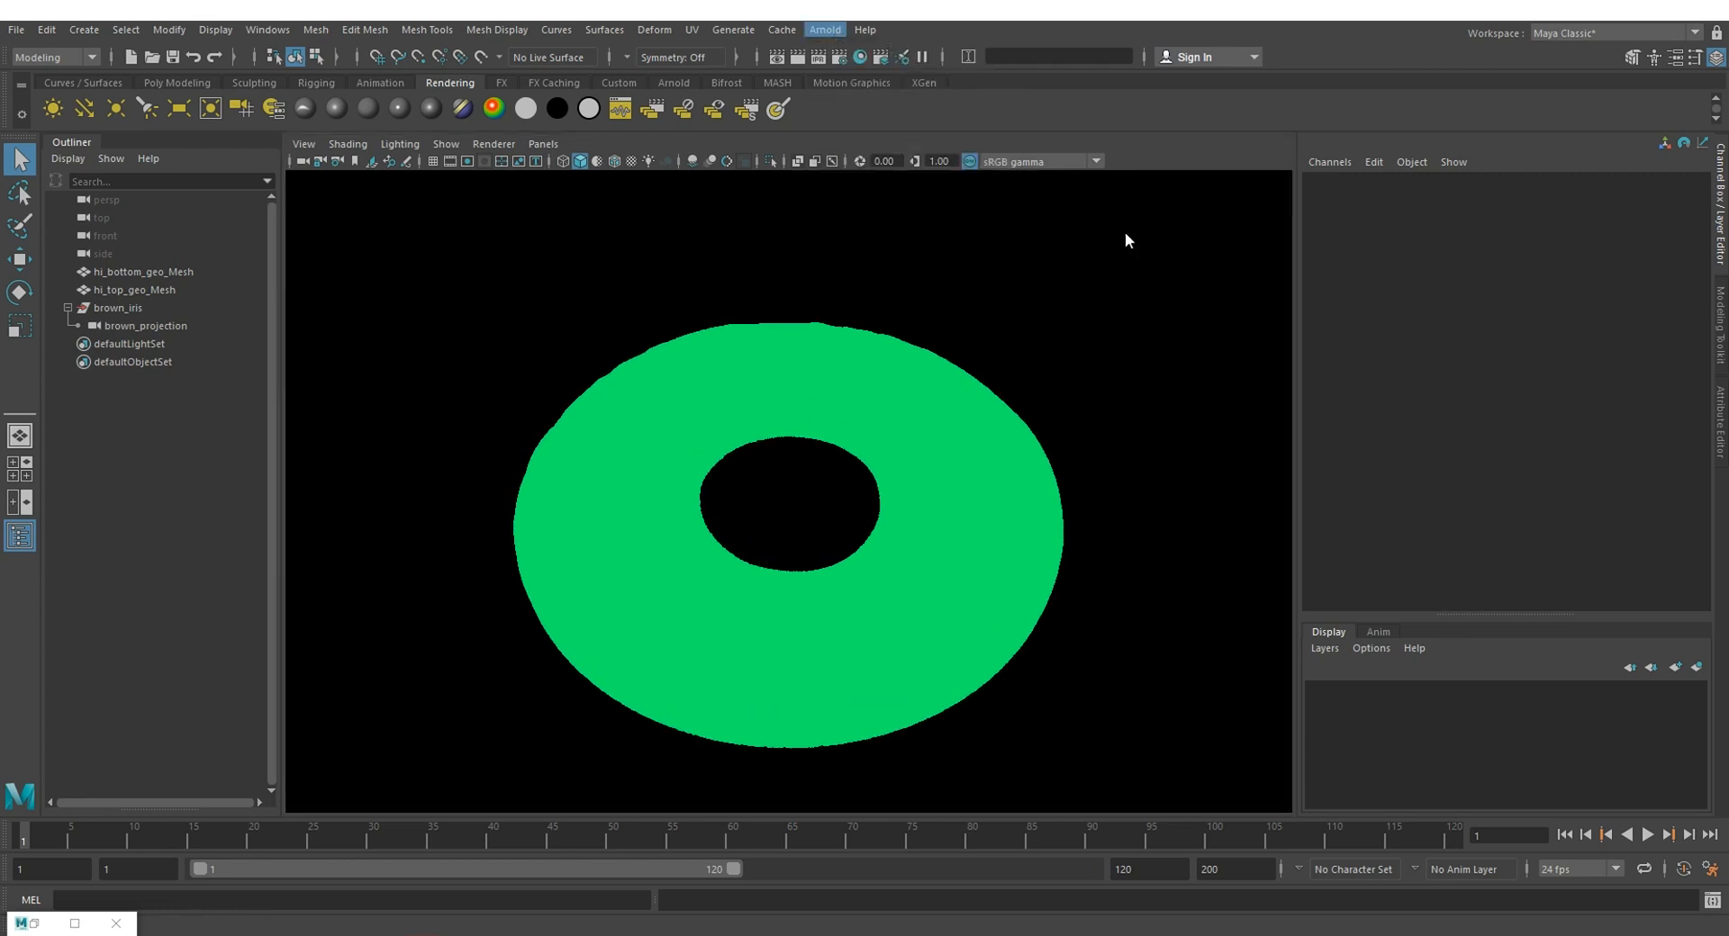
pyautogui.moveTo(799, 166); pyautogui.dragTo(1238, 160)
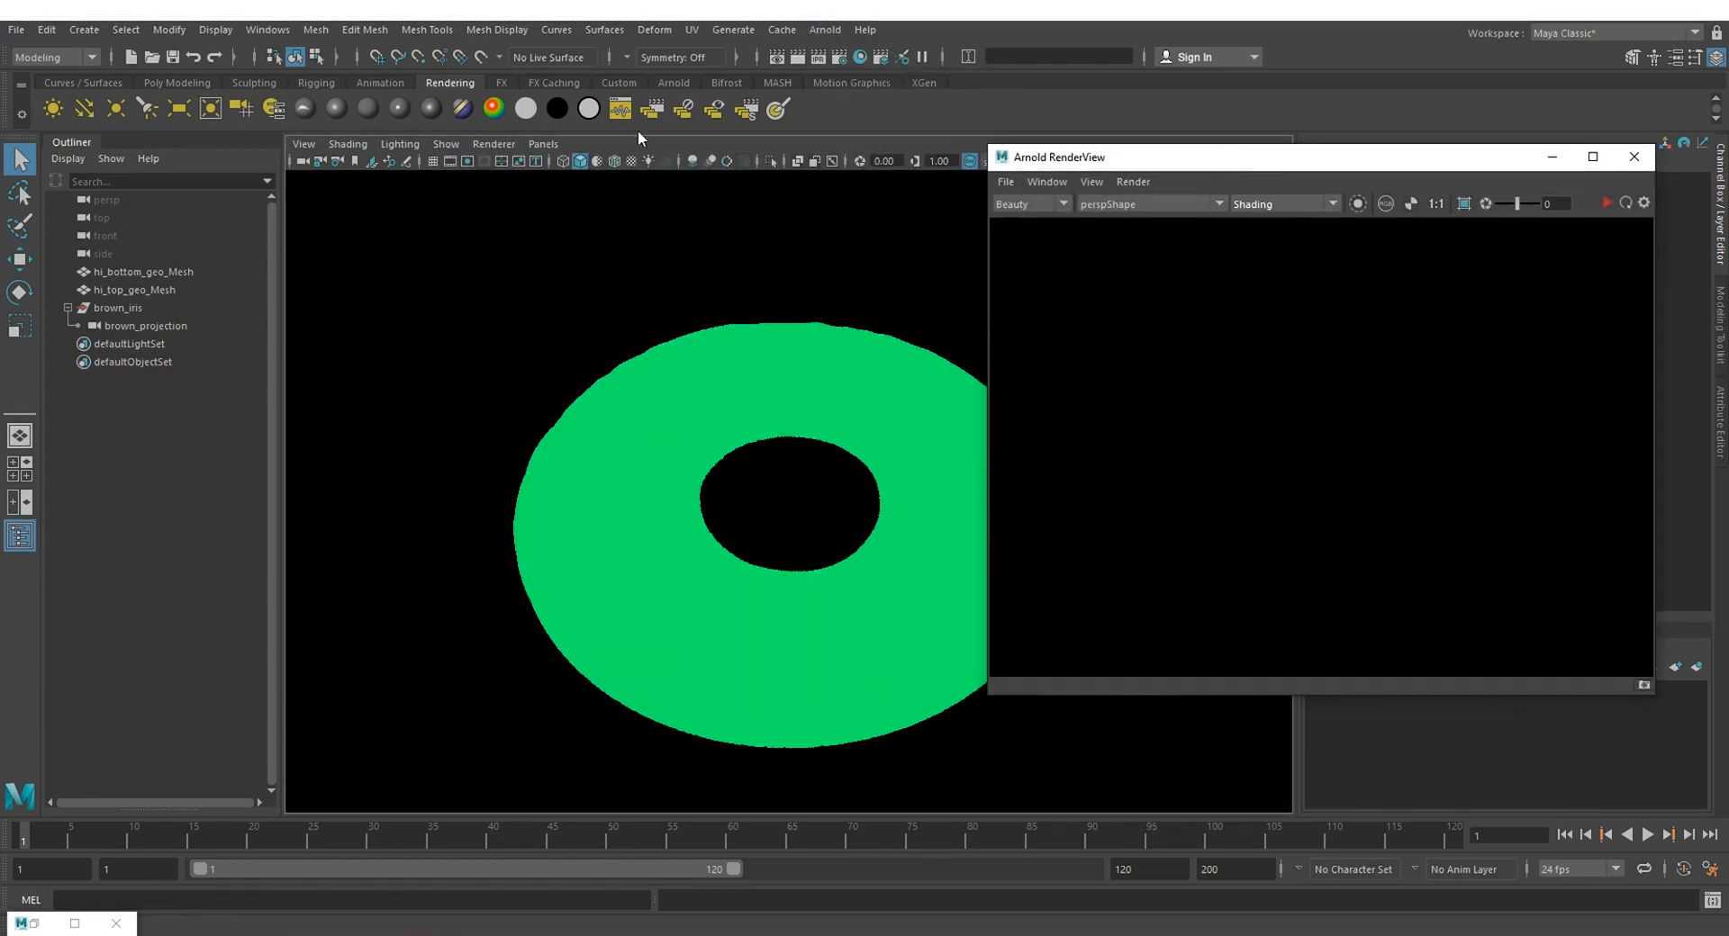
# Step: Add a directional light and rotate it about -25.5 degrees around X
pyautogui.click(85, 107)
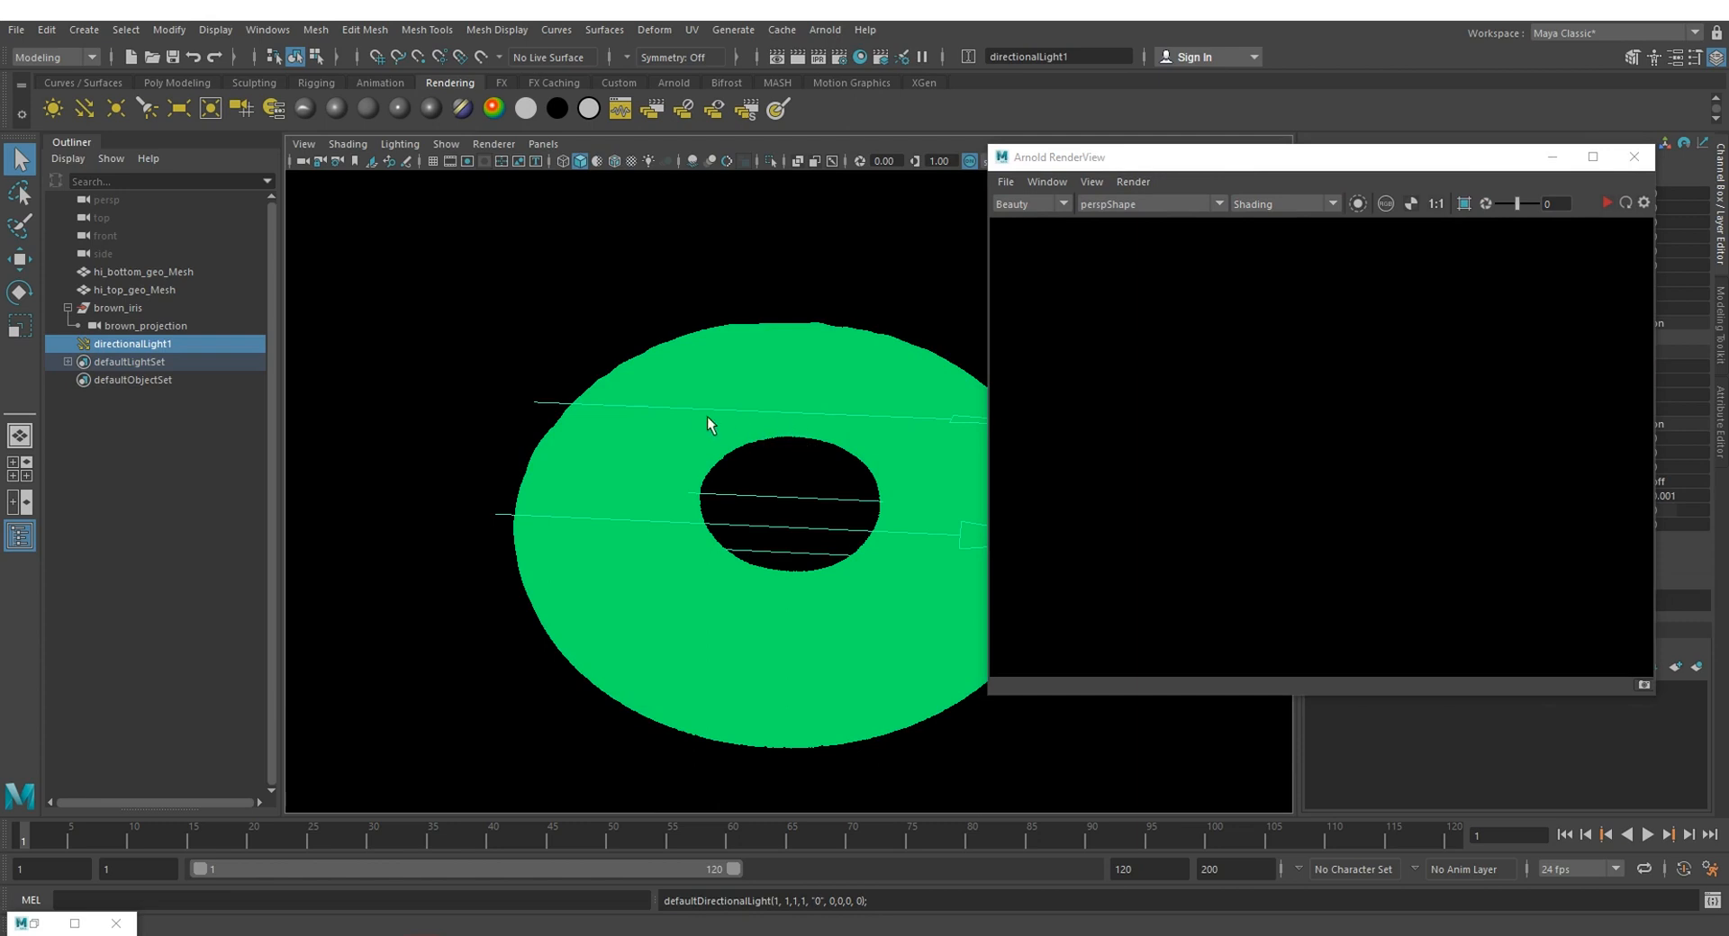
pyautogui.press('e')
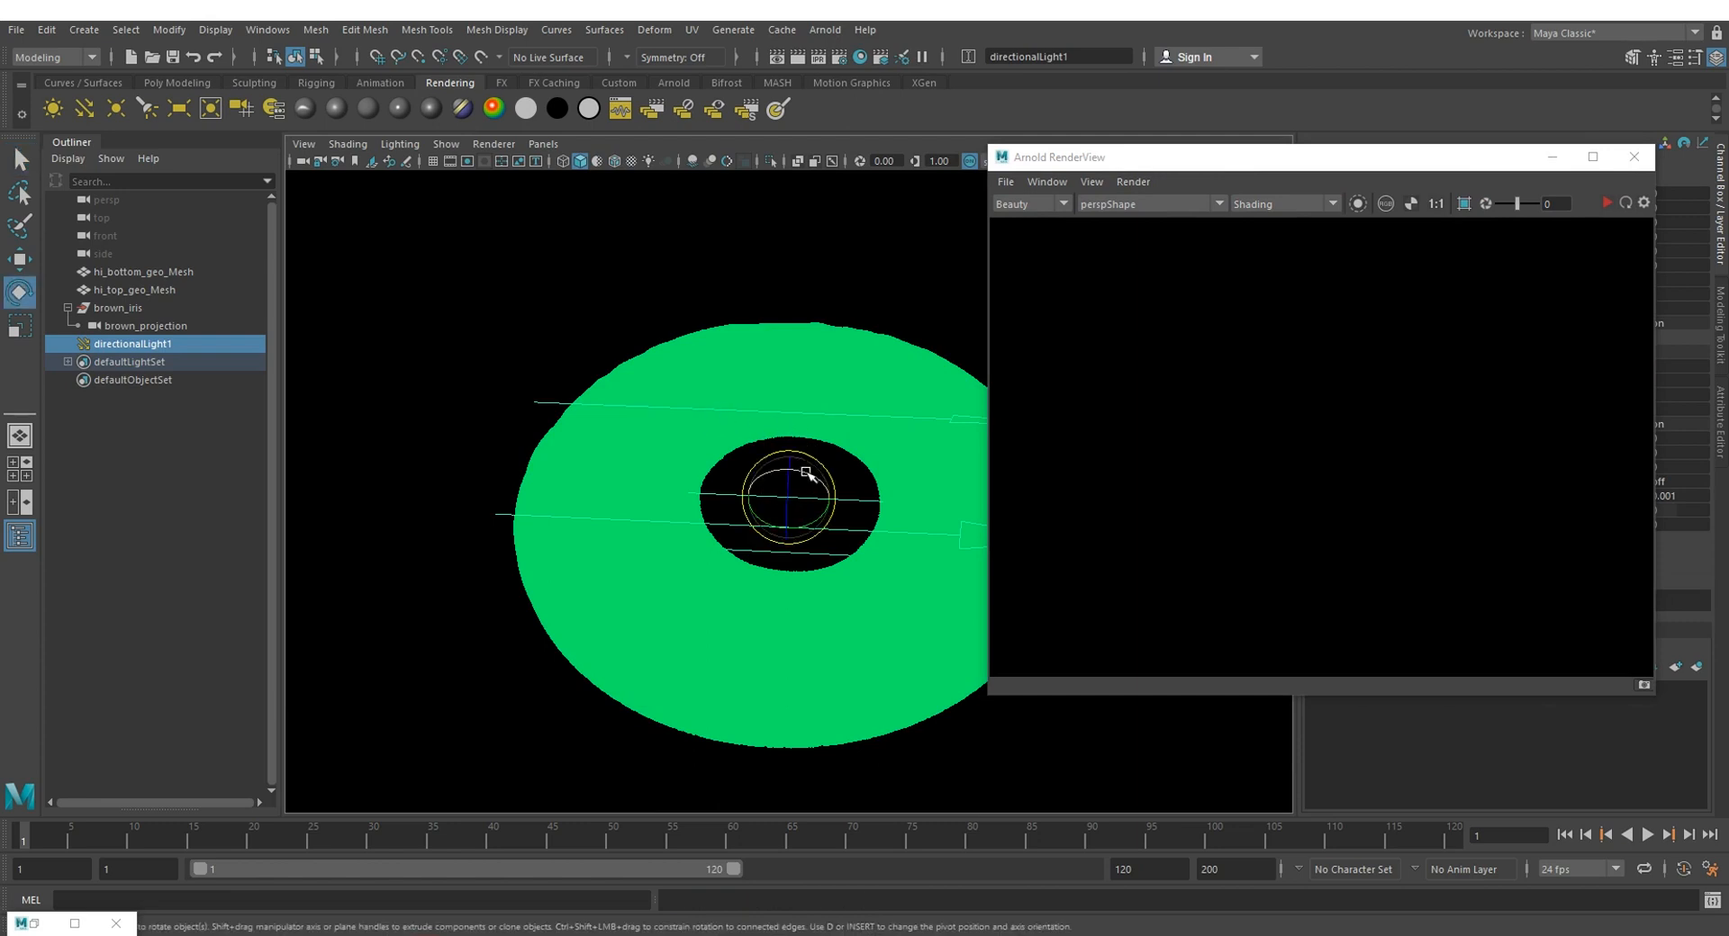
pyautogui.moveTo(798, 470); pyautogui.dragTo(814, 483)
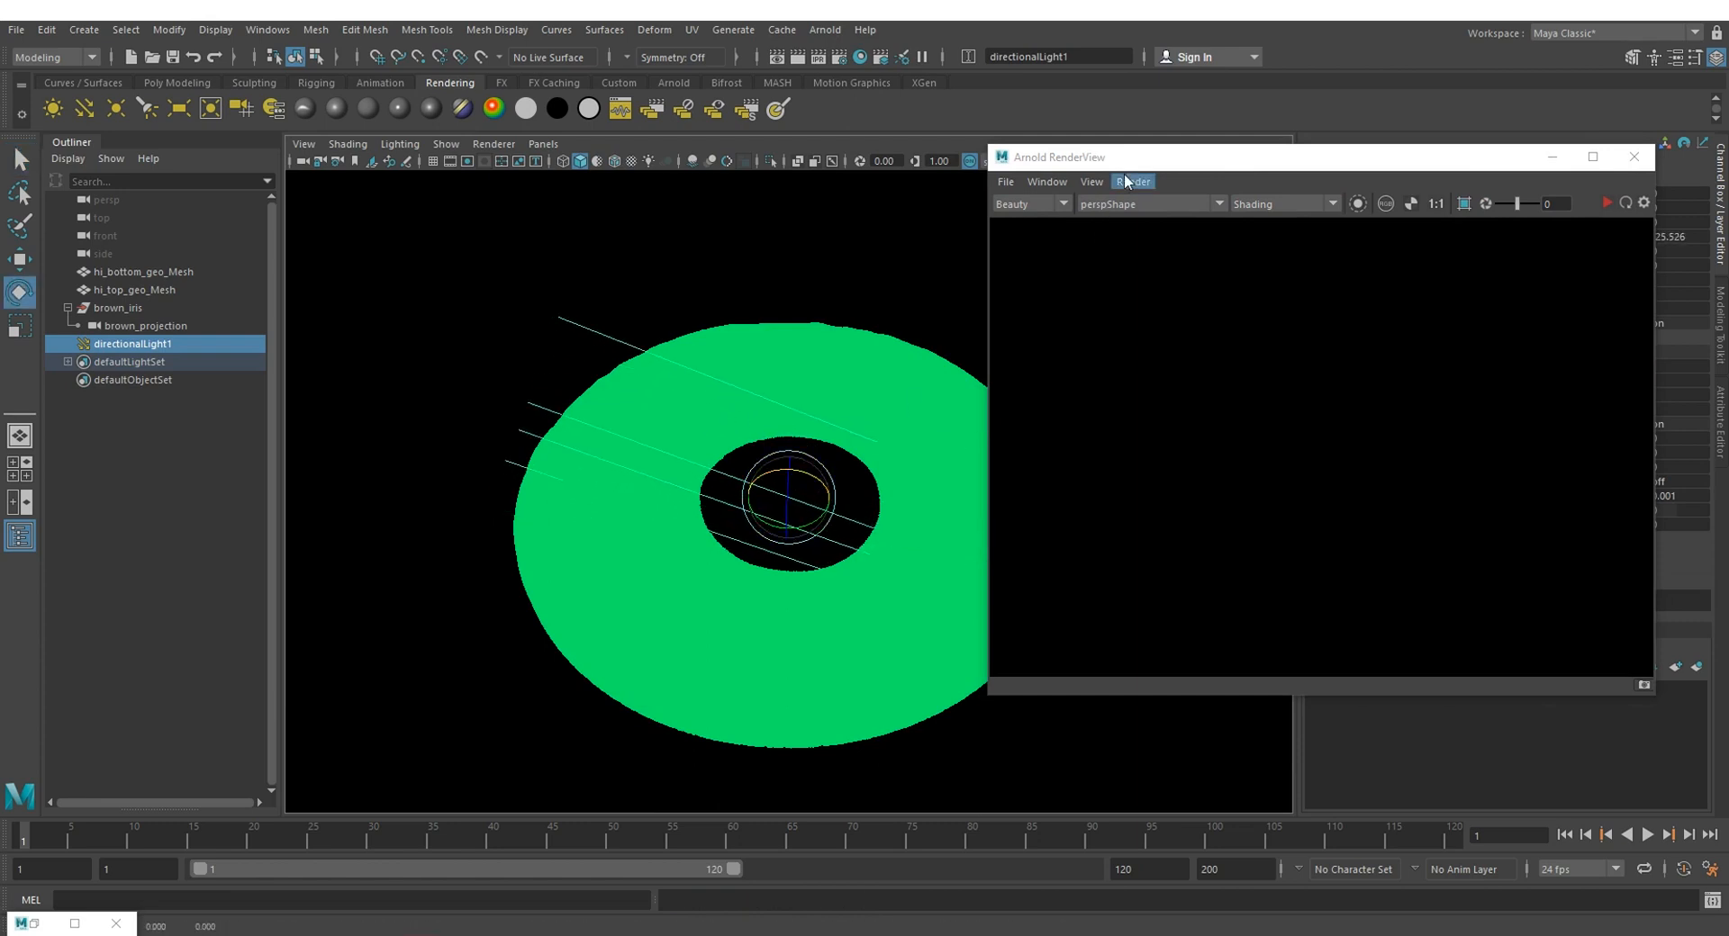
pyautogui.moveTo(1130, 158); pyautogui.dragTo(706, 172)
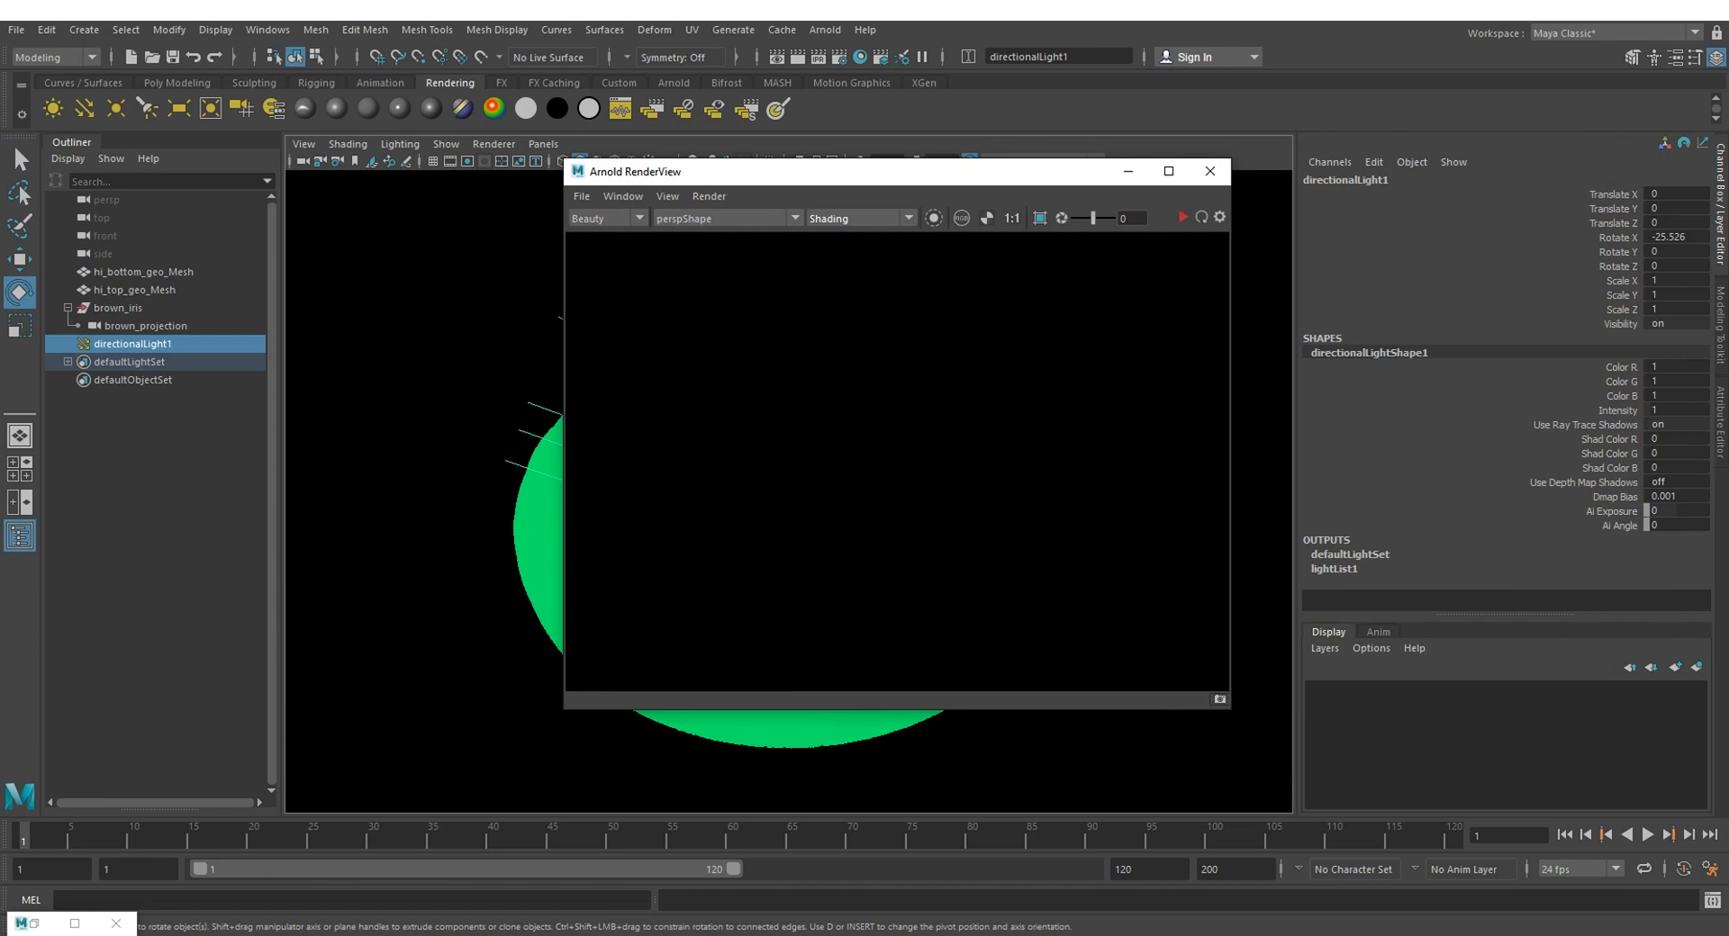
# Step: Set the directional light's Arnold exposure to 3
pyautogui.click(1721, 450)
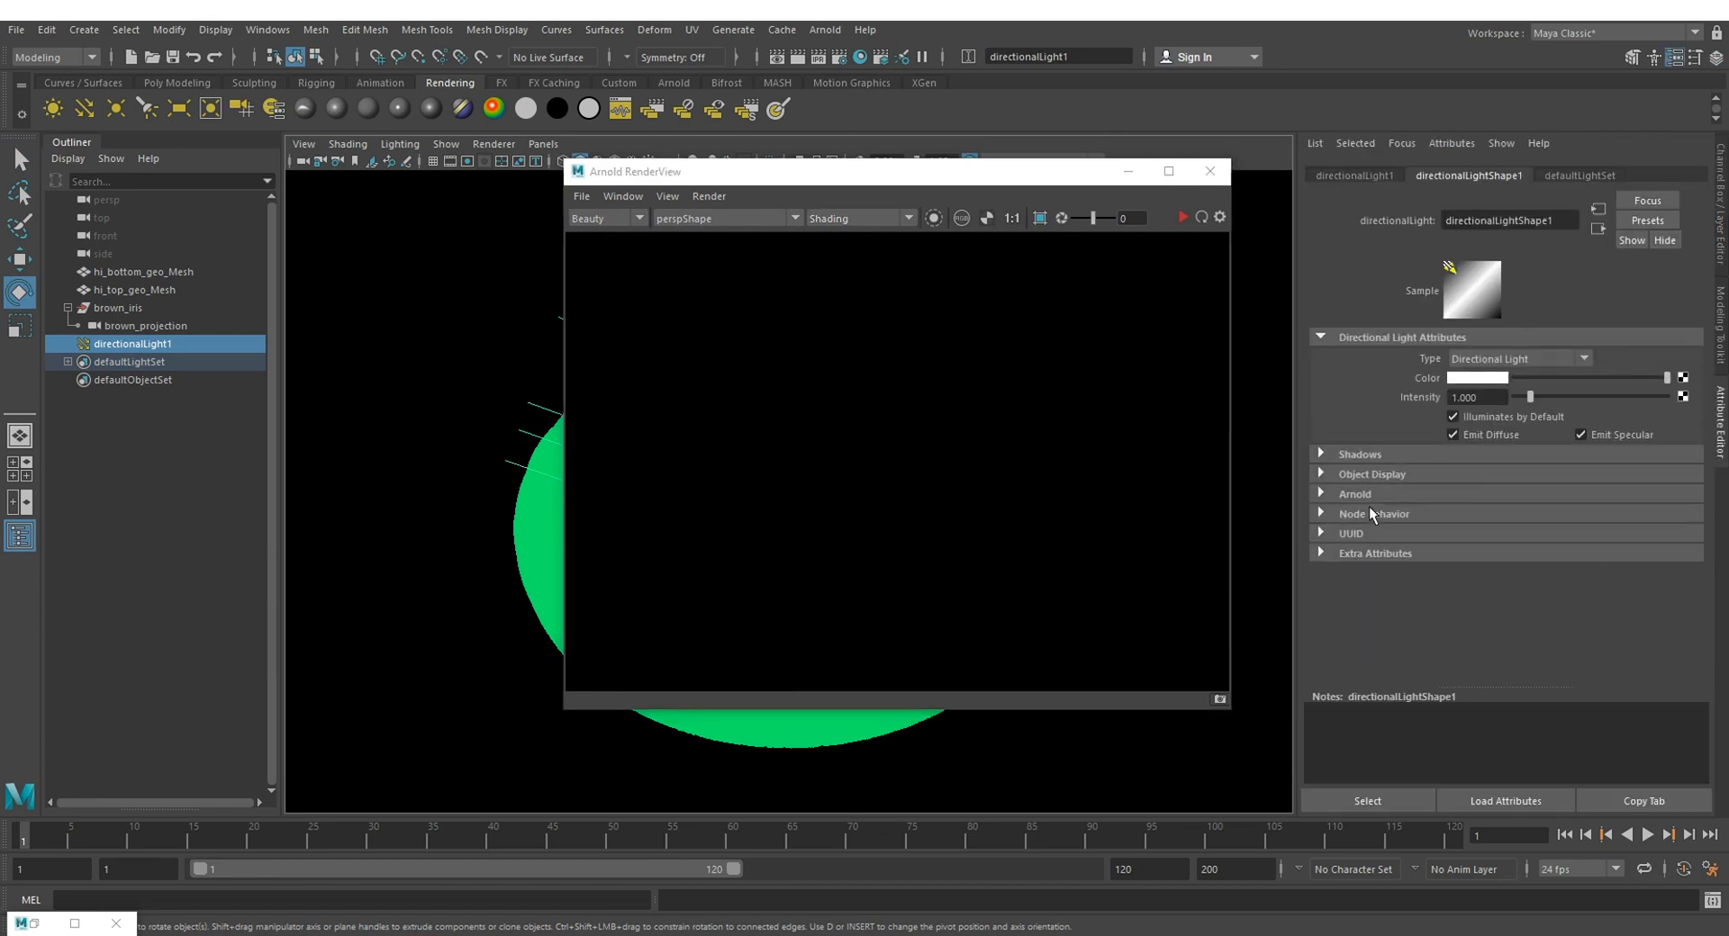
pyautogui.click(1364, 494)
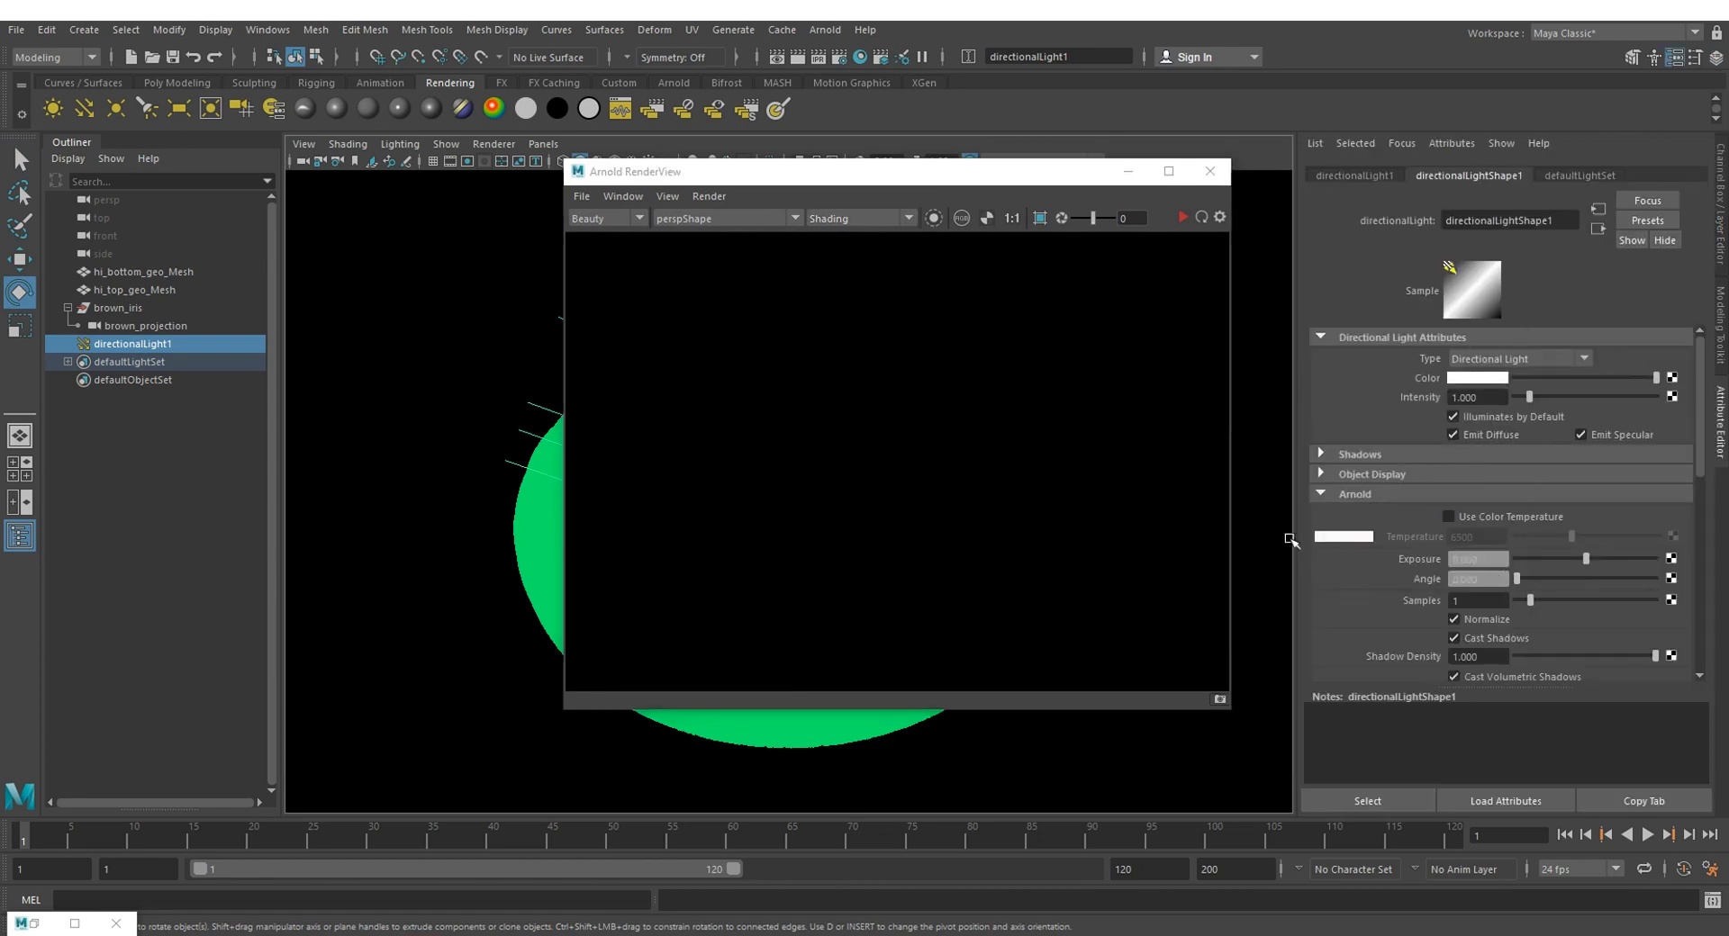
pyautogui.click(1477, 559)
pyautogui.write('3')
pyautogui.press('Return')
# Step: Run a test render of the iris from perspShape, stop it and minimize the Arnold RenderView
pyautogui.click(1042, 165)
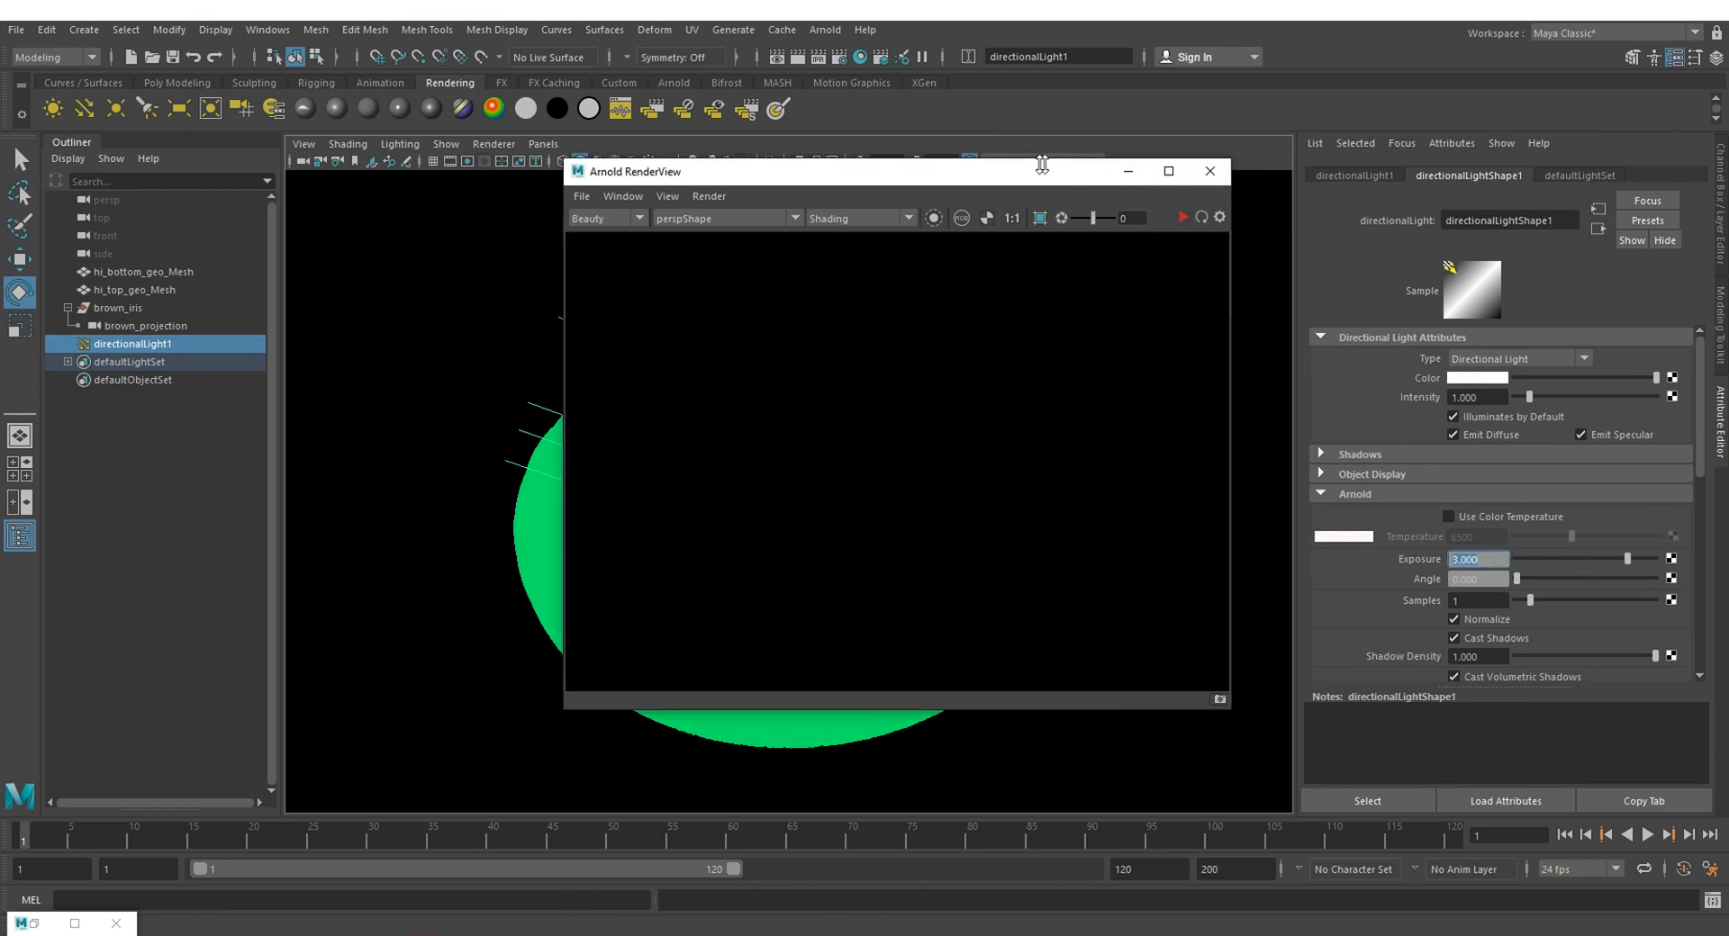
pyautogui.click(1182, 217)
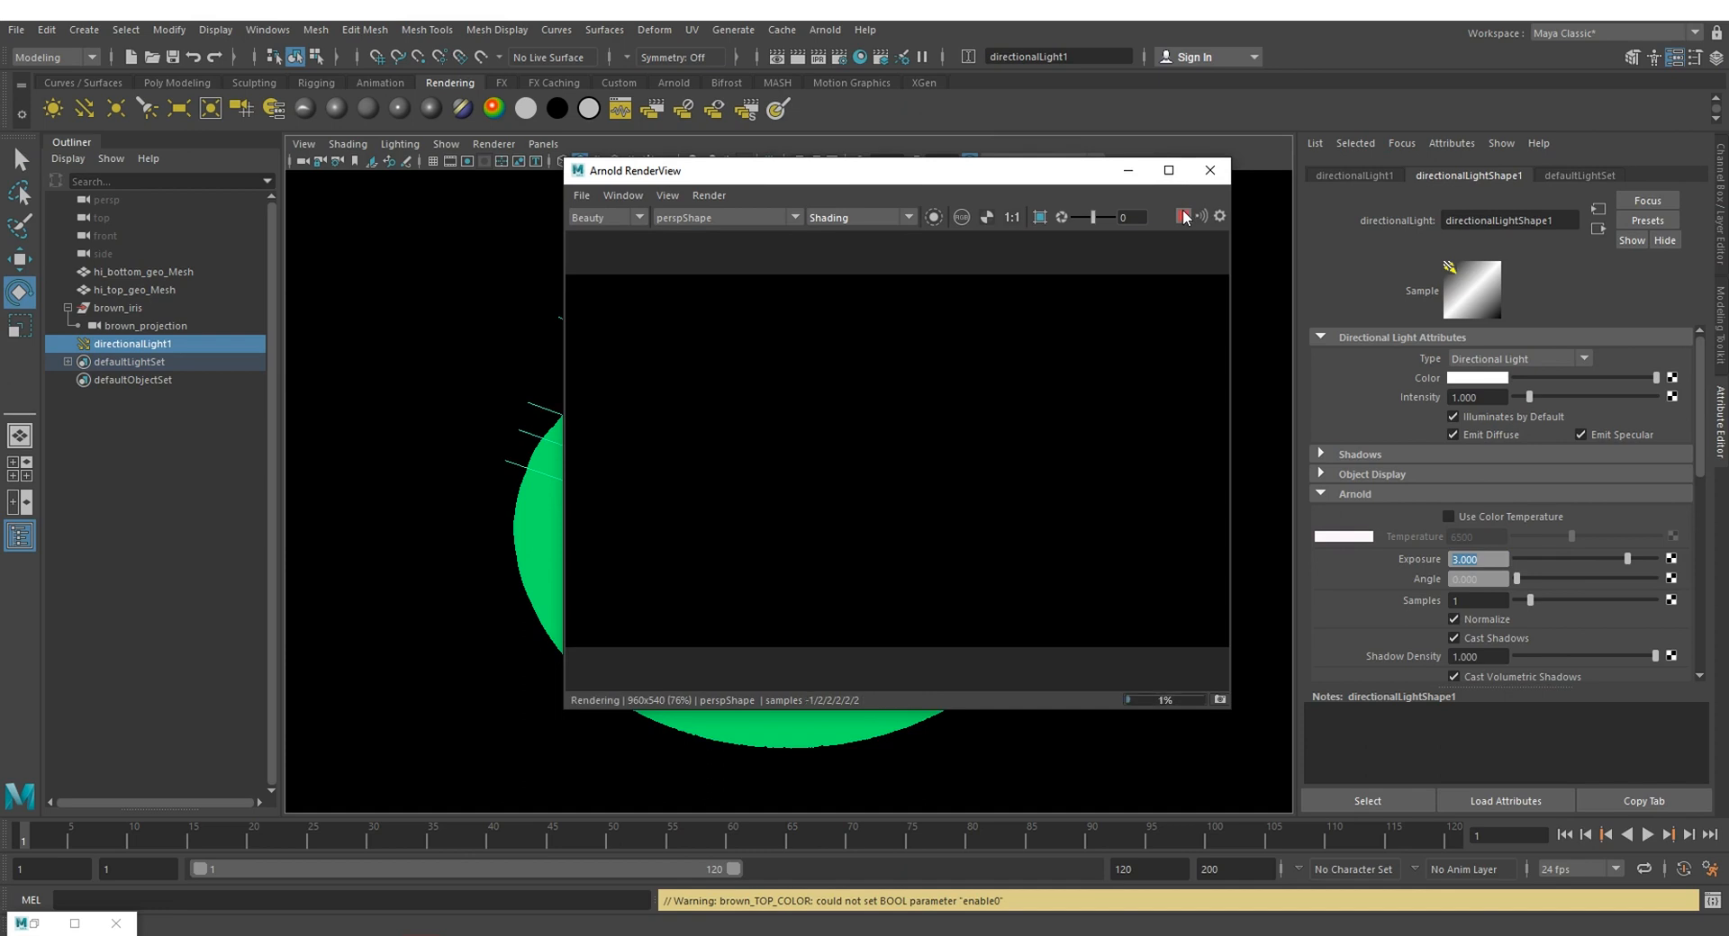
pyautogui.click(1183, 217)
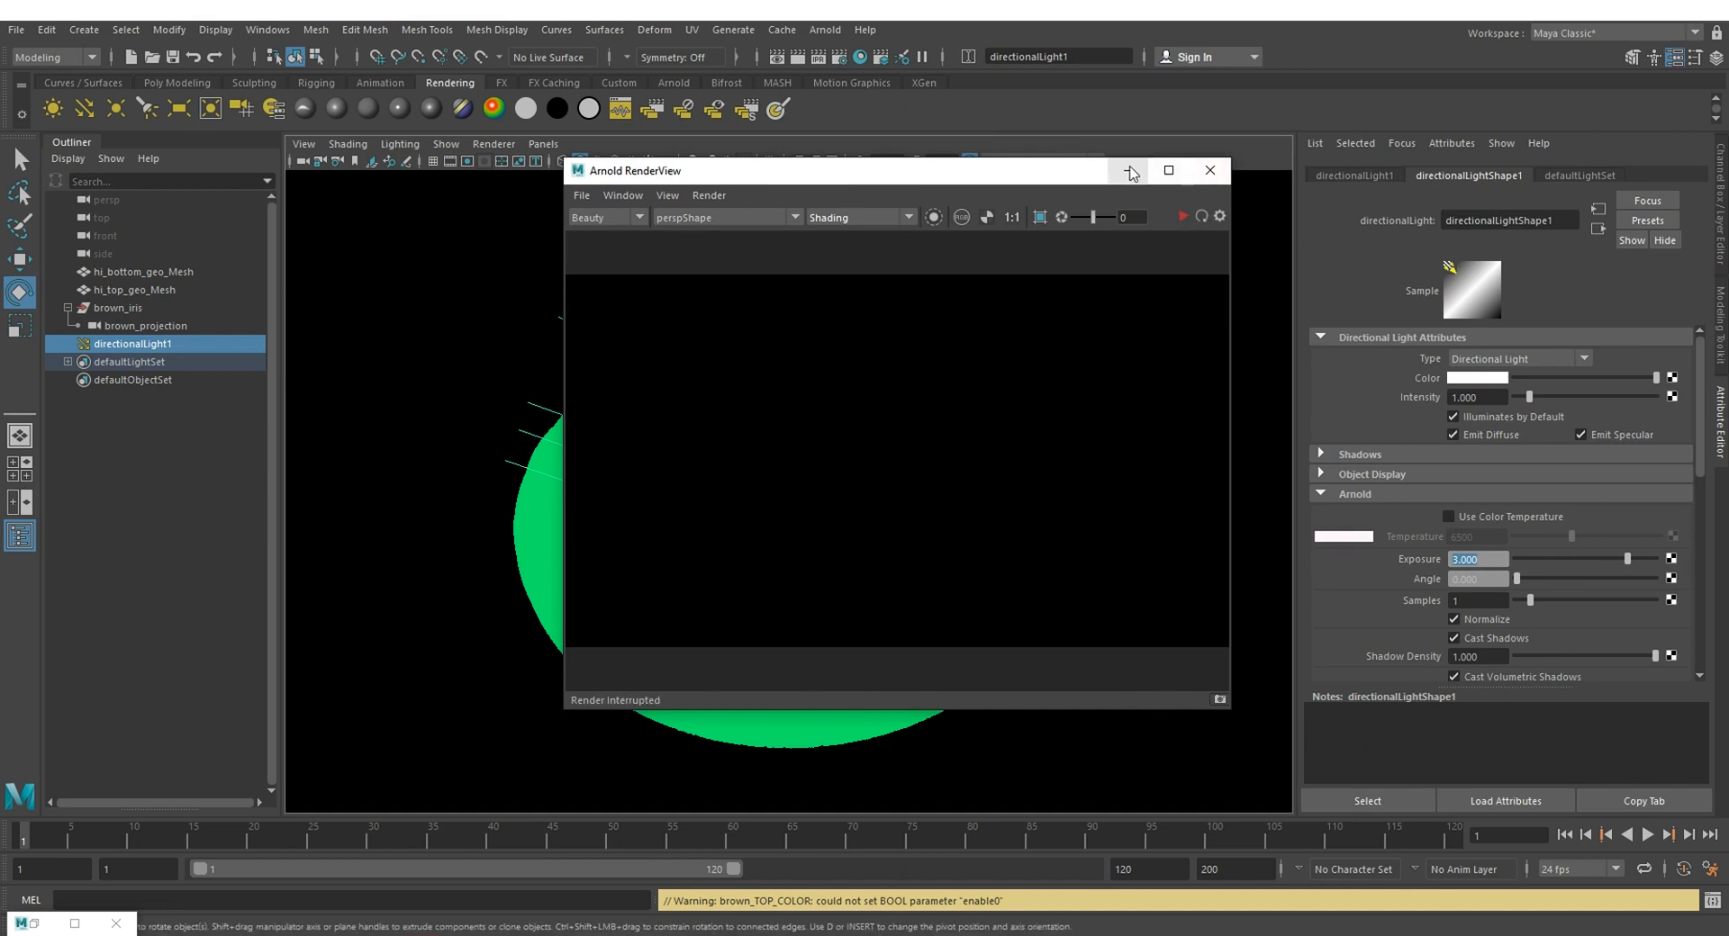
pyautogui.click(1132, 172)
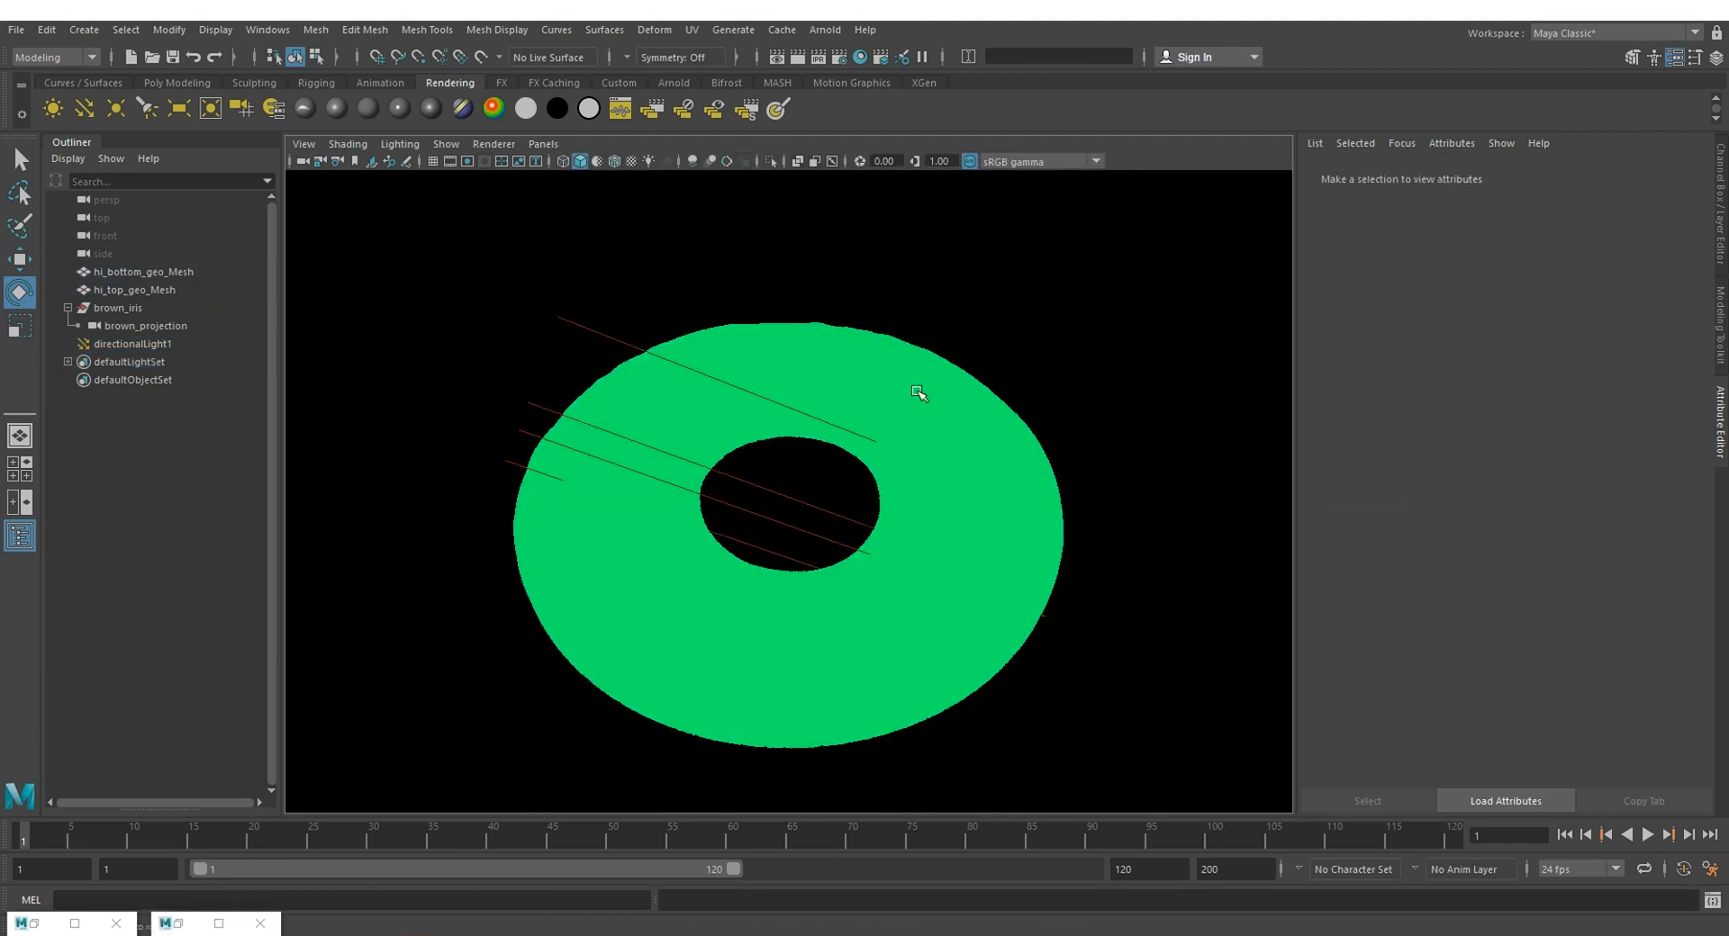
# Step: Set hi_top_geo_Mesh's Arnold volume attributes to step size 0.01 and volume padding 0.1
pyautogui.click(917, 392)
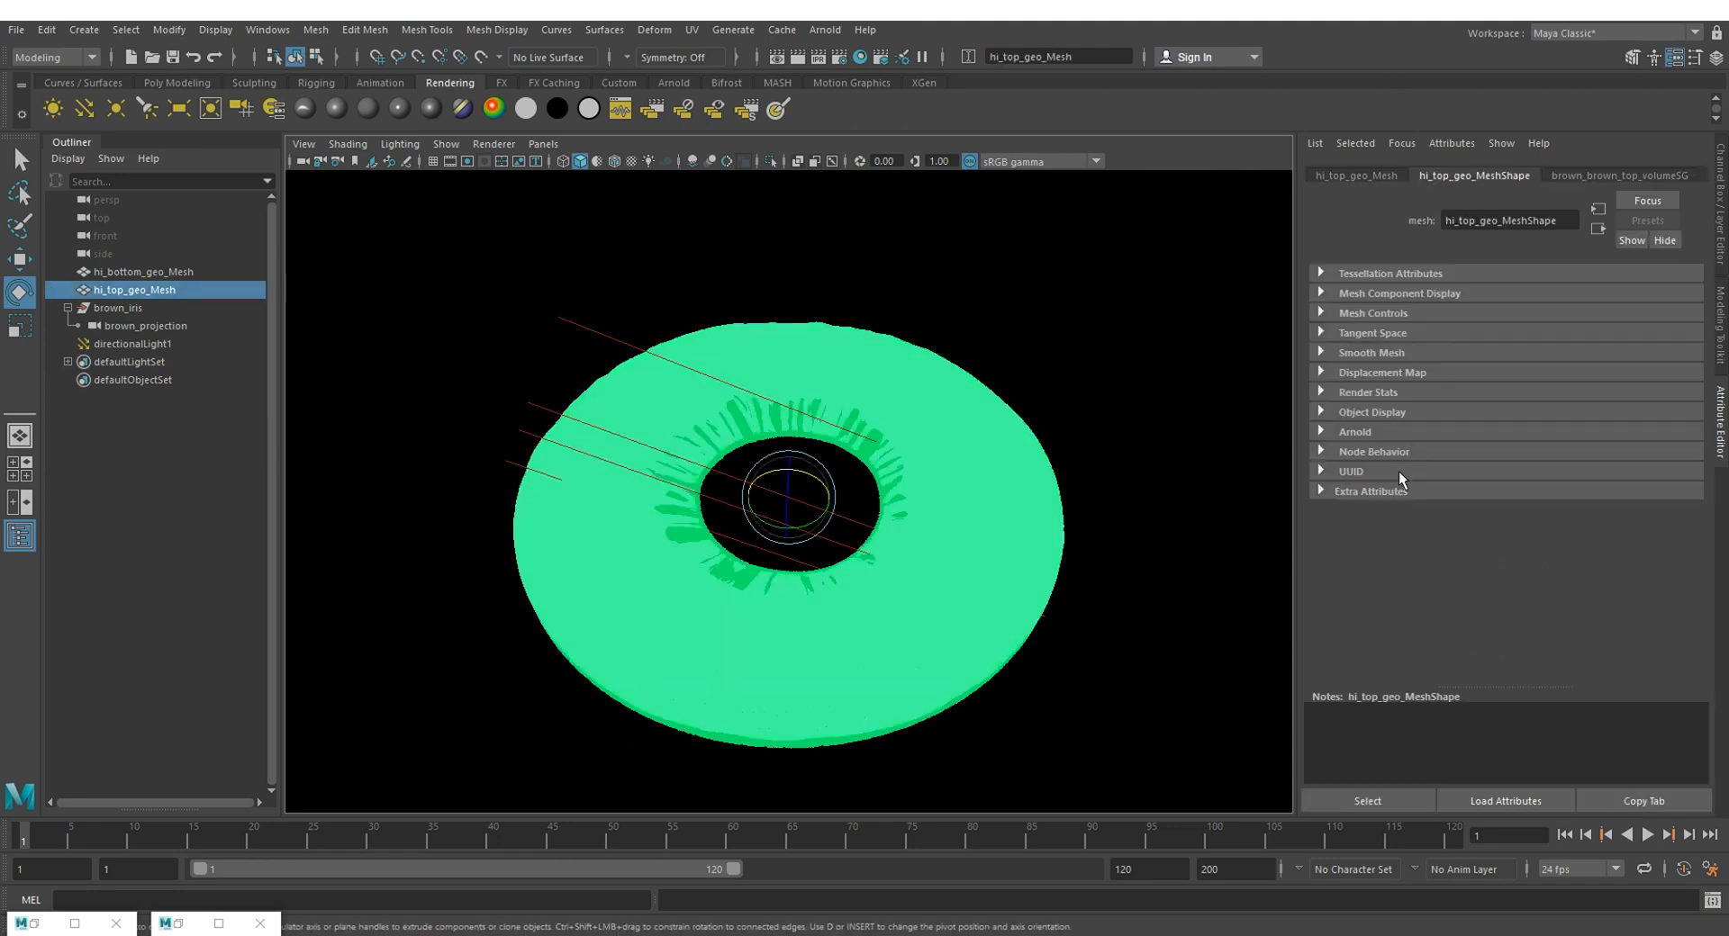
pyautogui.click(1346, 434)
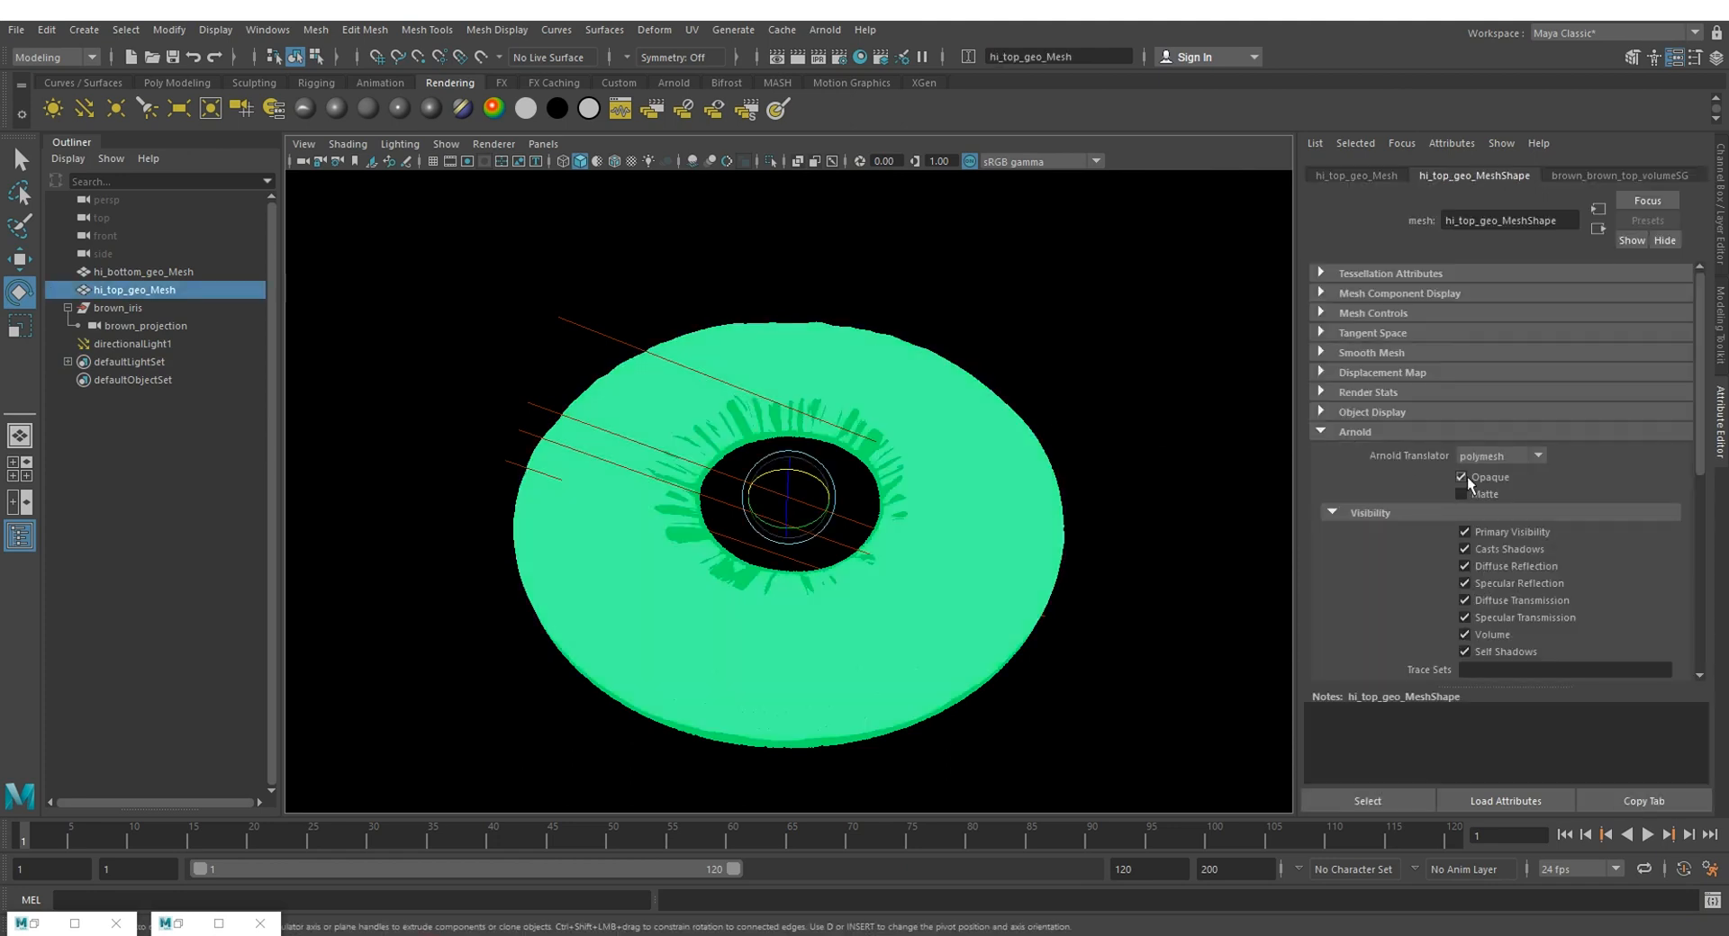
pyautogui.scroll(-10, 1403, 477)
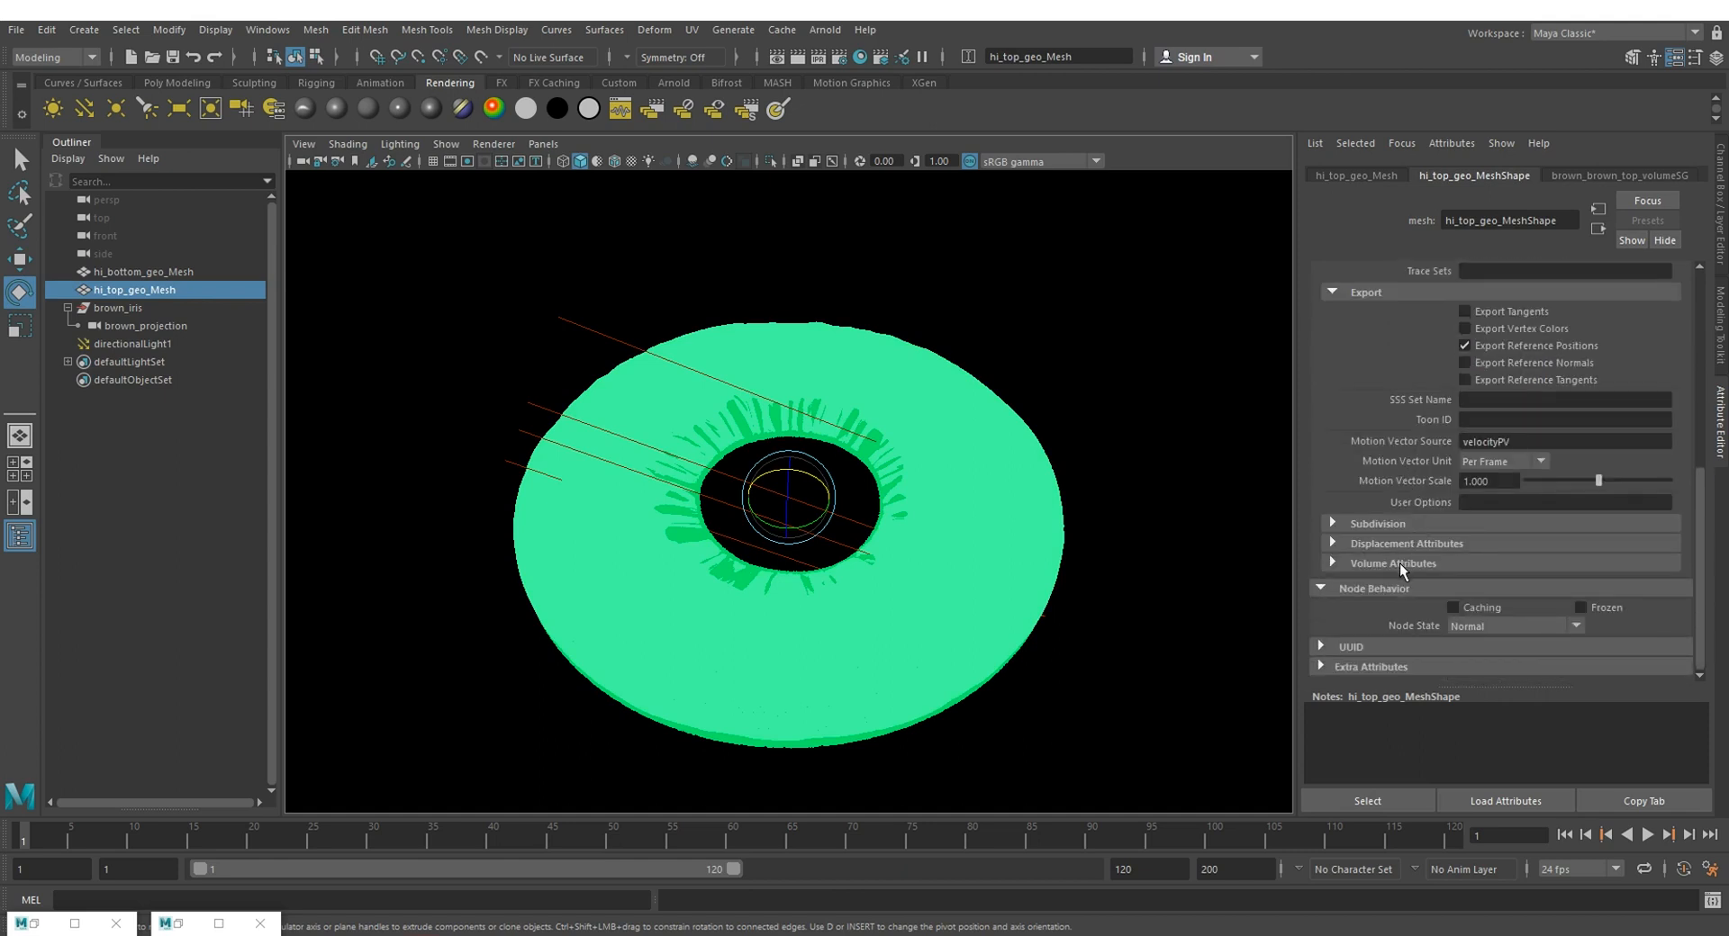
pyautogui.click(1397, 564)
pyautogui.scroll(-2, 1406, 465)
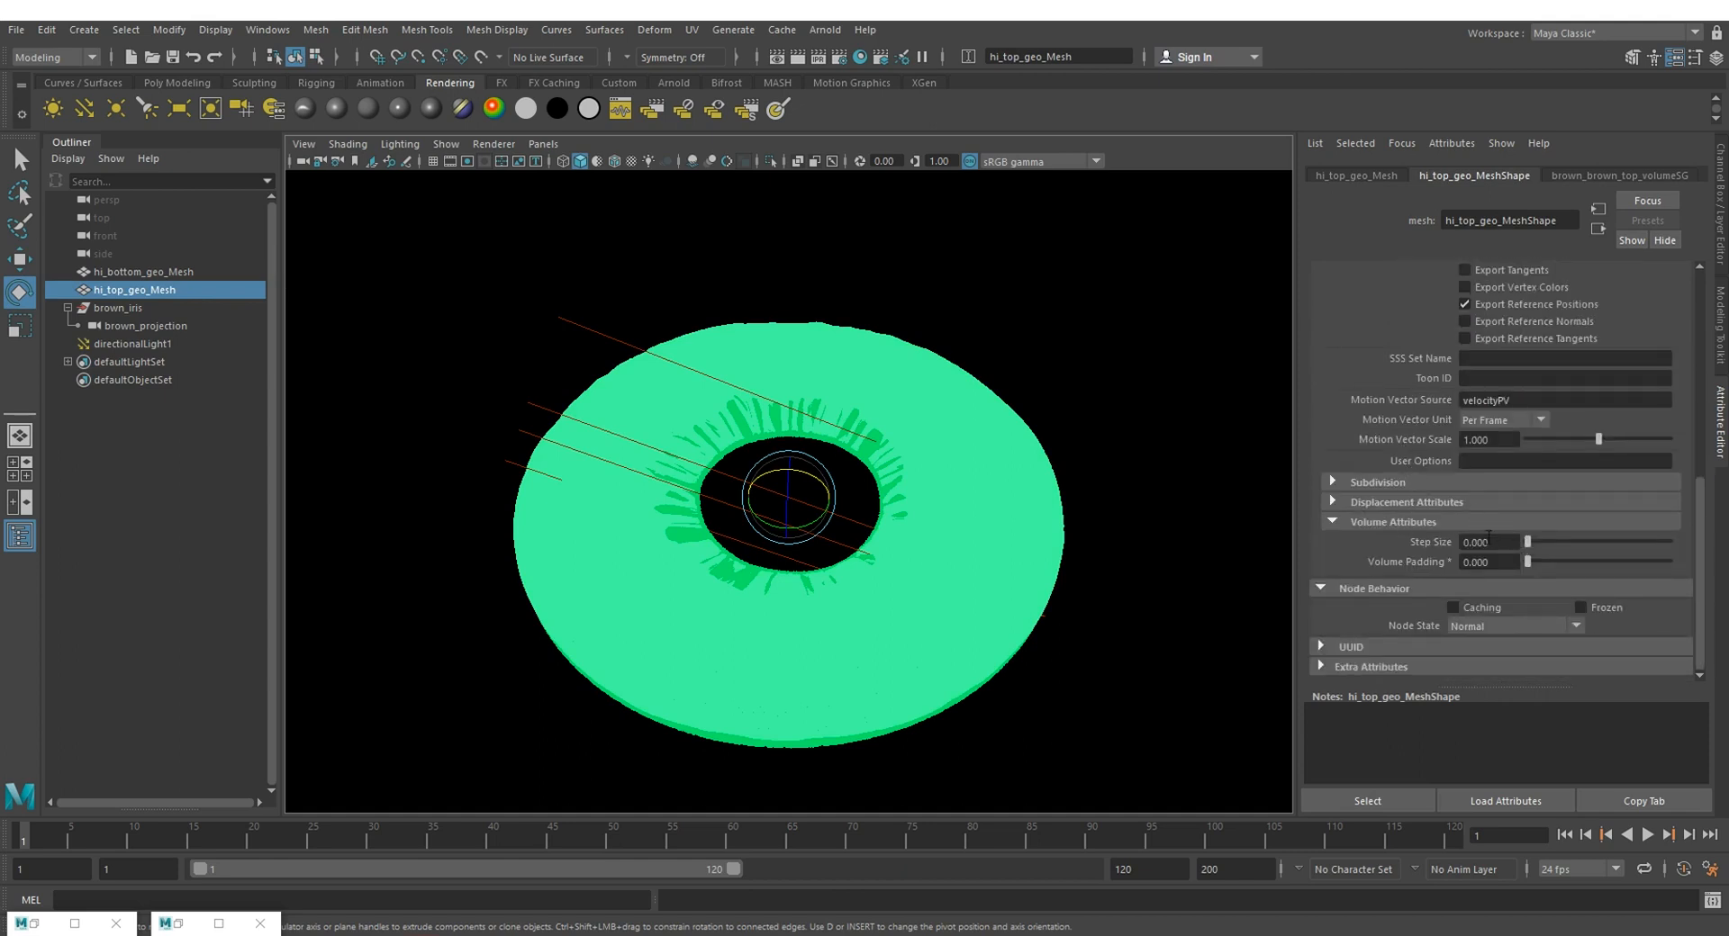
pyautogui.click(1519, 542)
pyautogui.press('Return')
pyautogui.click(1477, 564)
pyautogui.write('0.1')
pyautogui.press('Return')
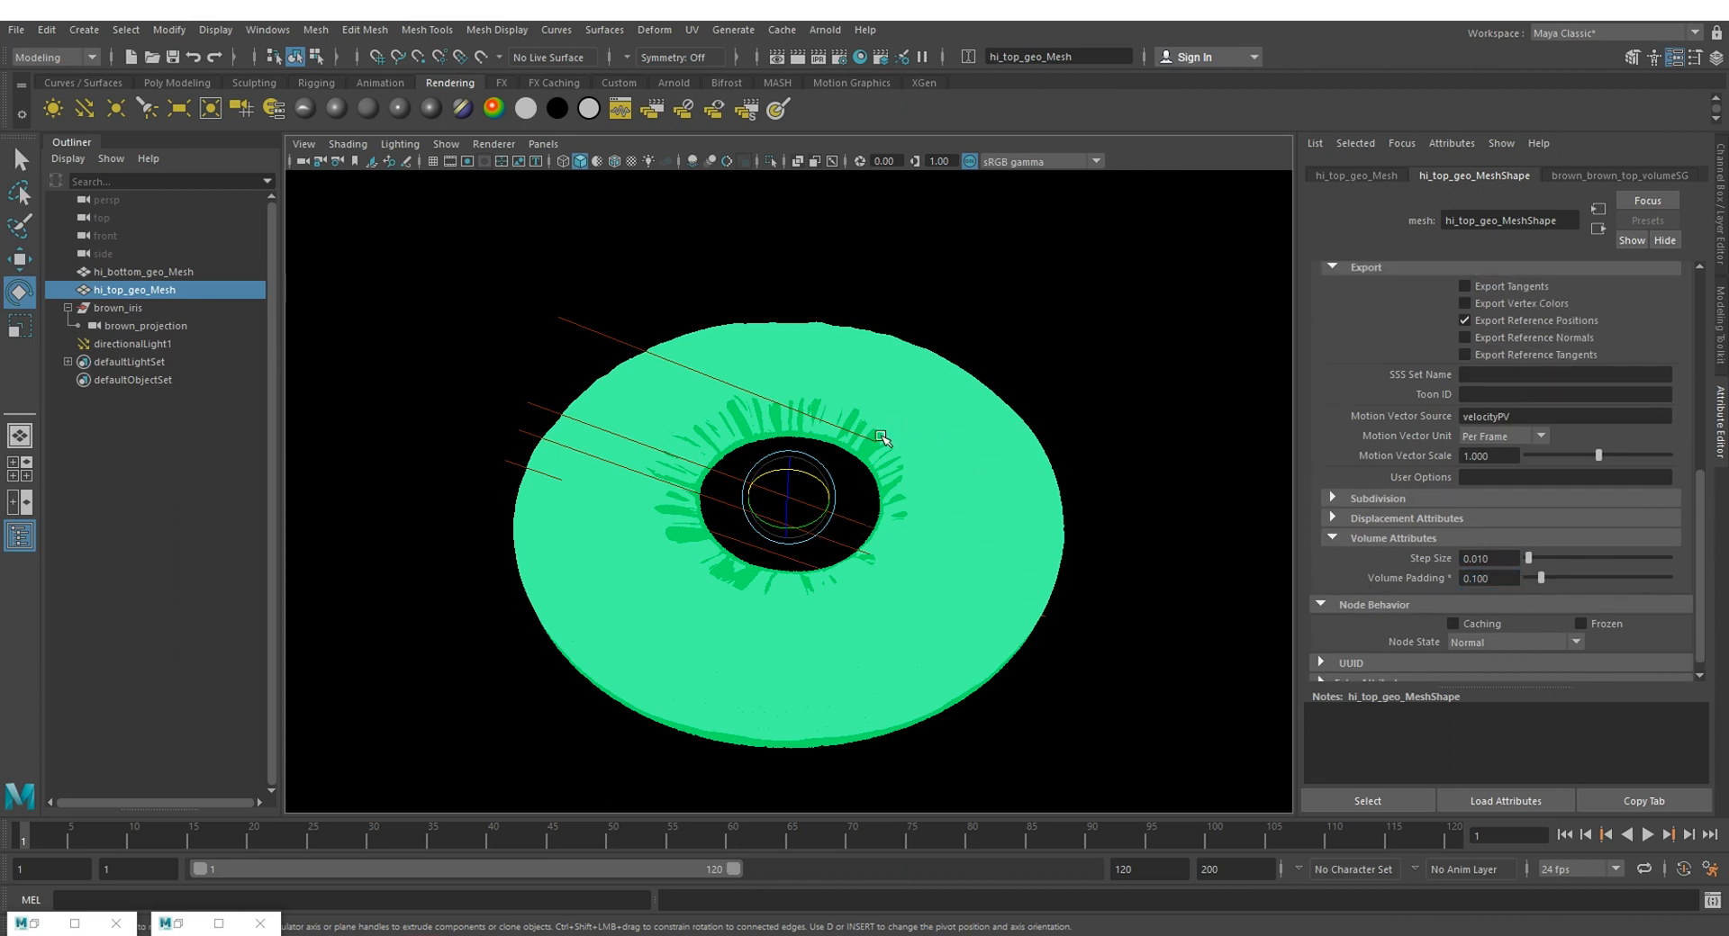
# Step: Give hi_bottom_geo_Mesh an Arnold volume step size of 0.01 and volume padding of 0.1, and clear the selection
pyautogui.press('q')
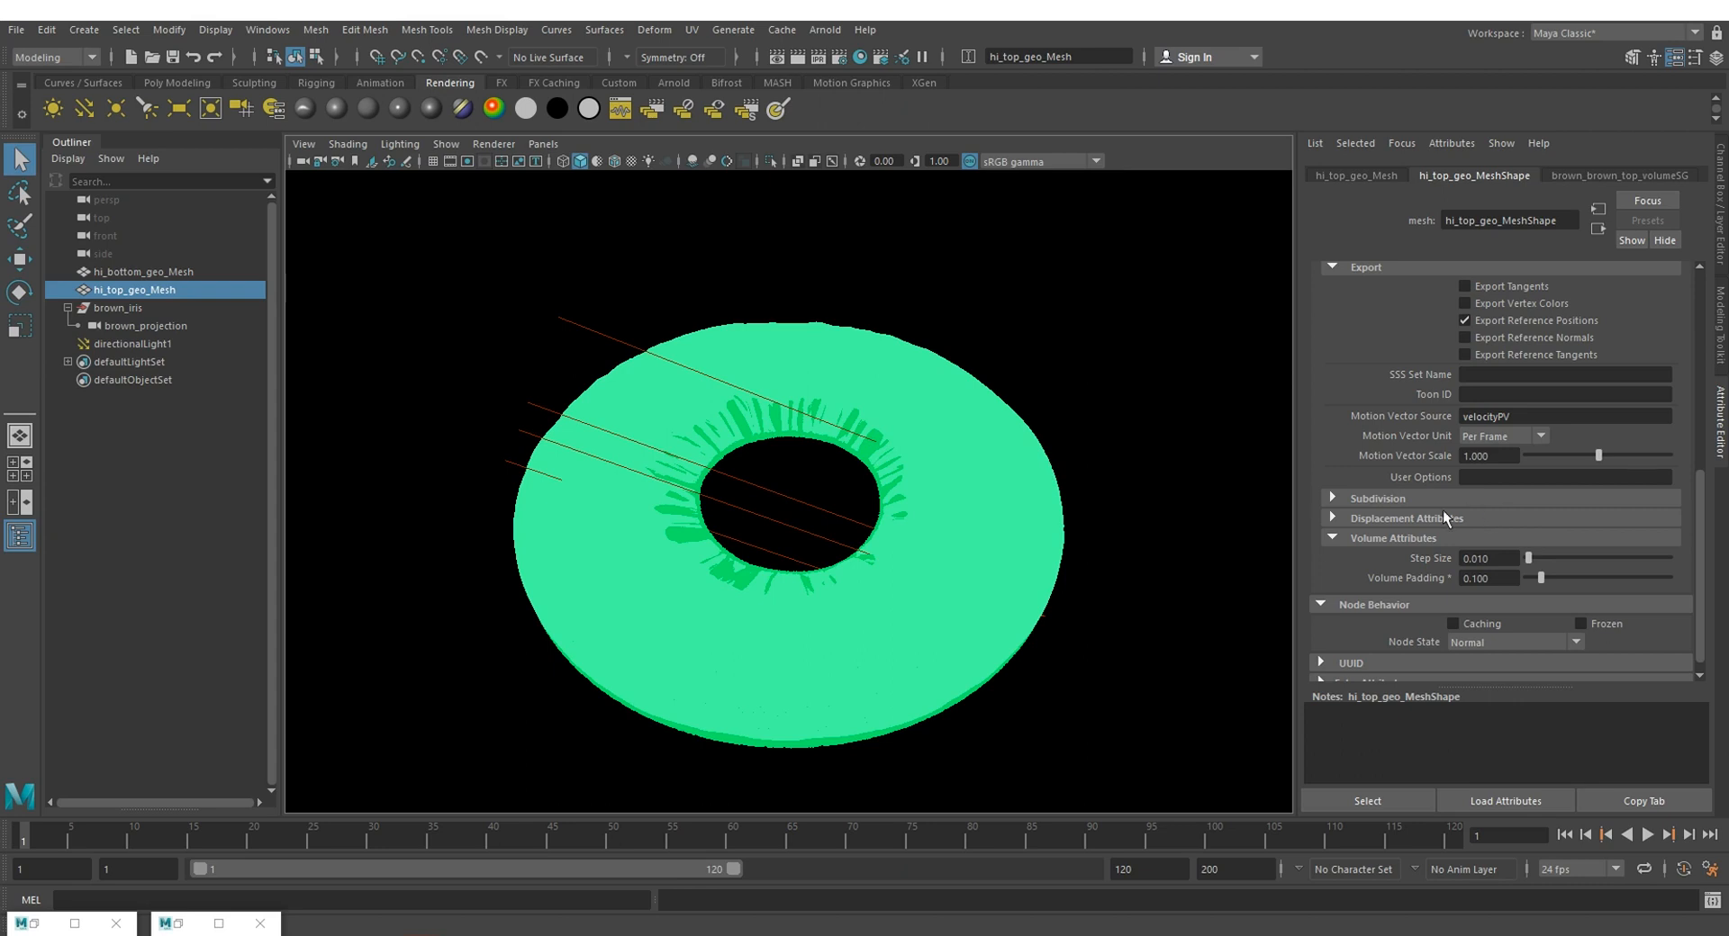
pyautogui.click(898, 462)
pyautogui.doubleClick(1480, 558)
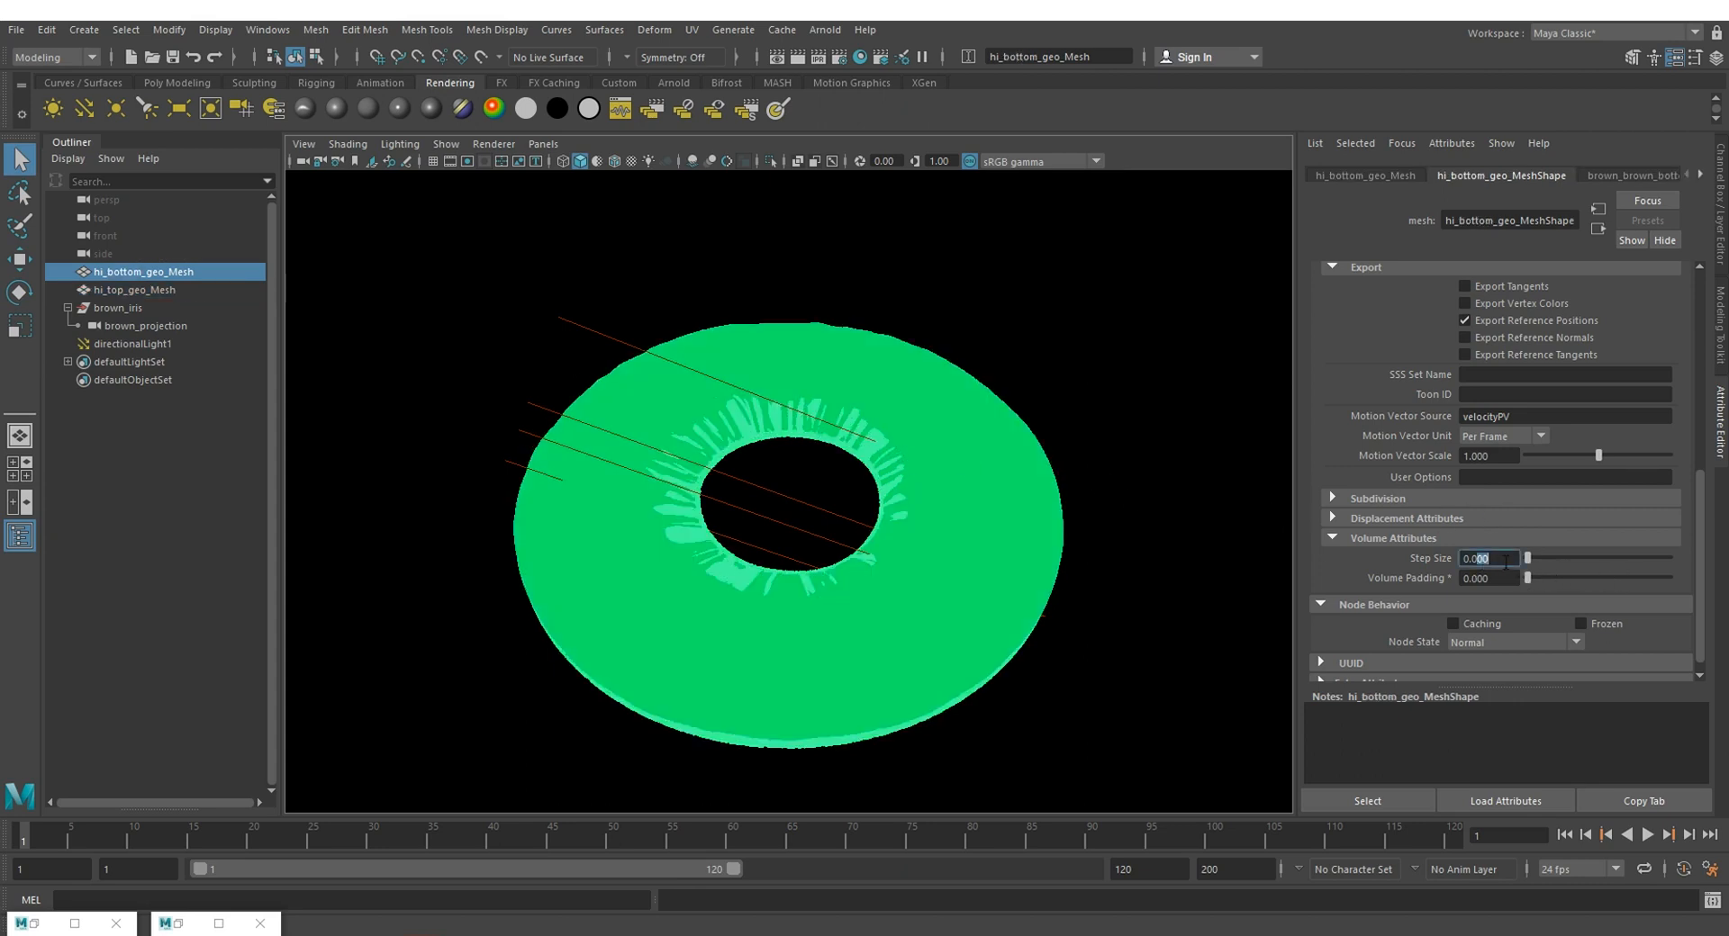
pyautogui.click(1474, 578)
pyautogui.write('1')
pyautogui.press('Return')
pyautogui.click(1130, 419)
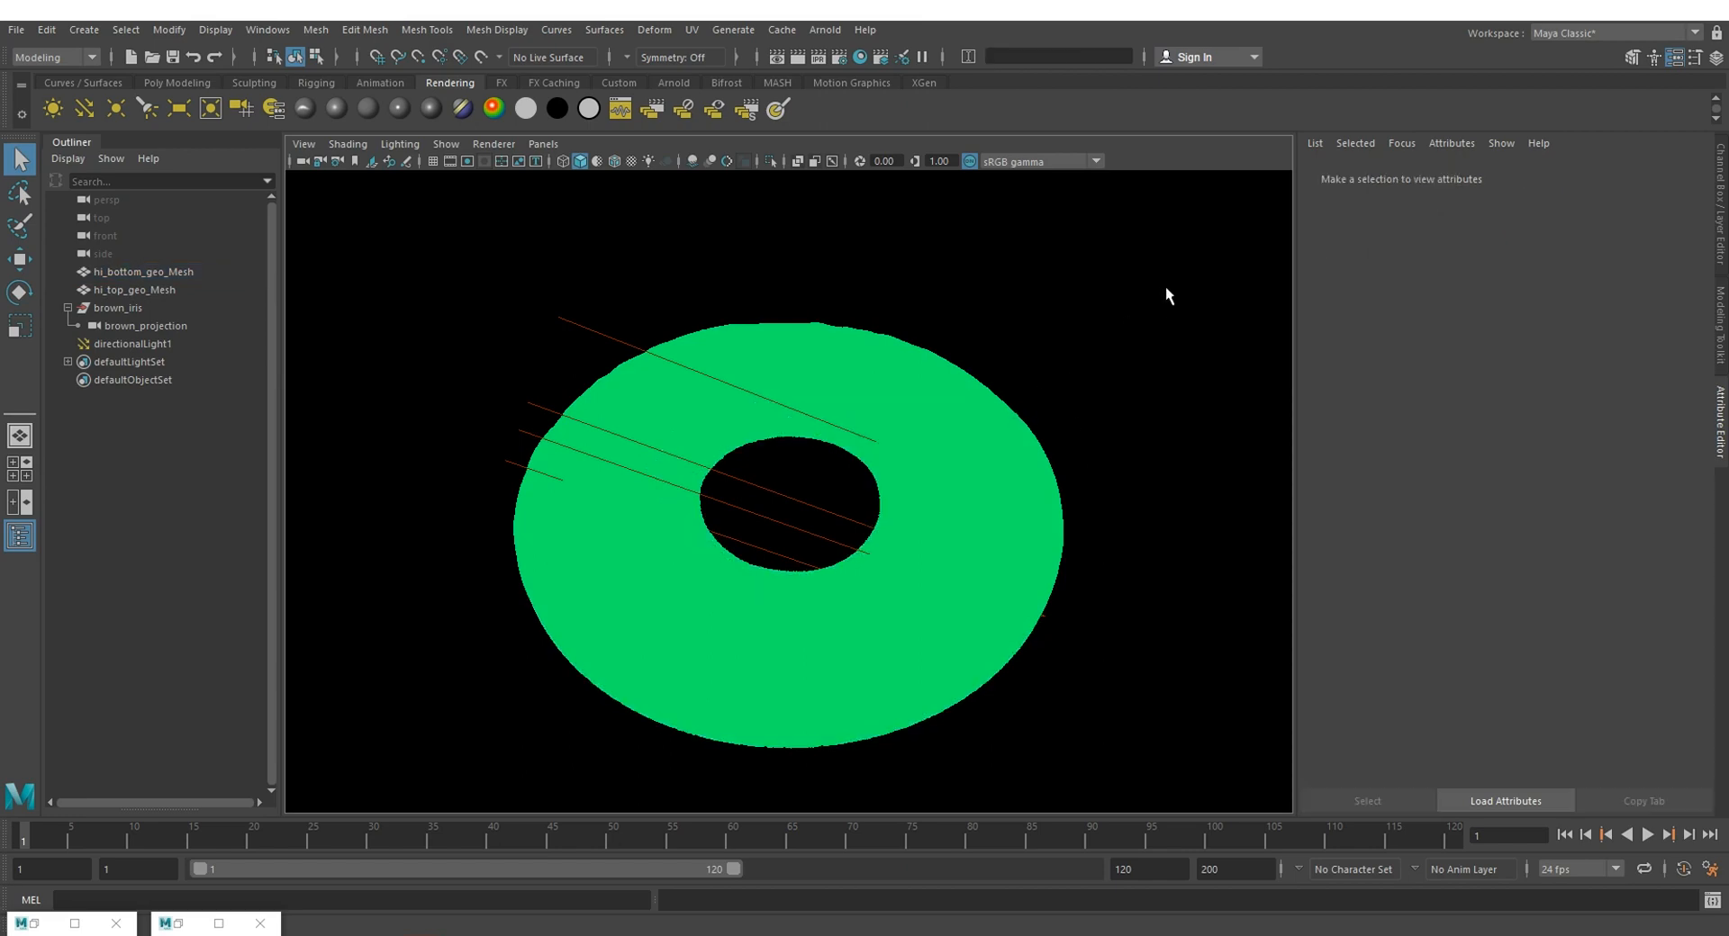
pyautogui.moveTo(359, 270); pyautogui.dragTo(1197, 736)
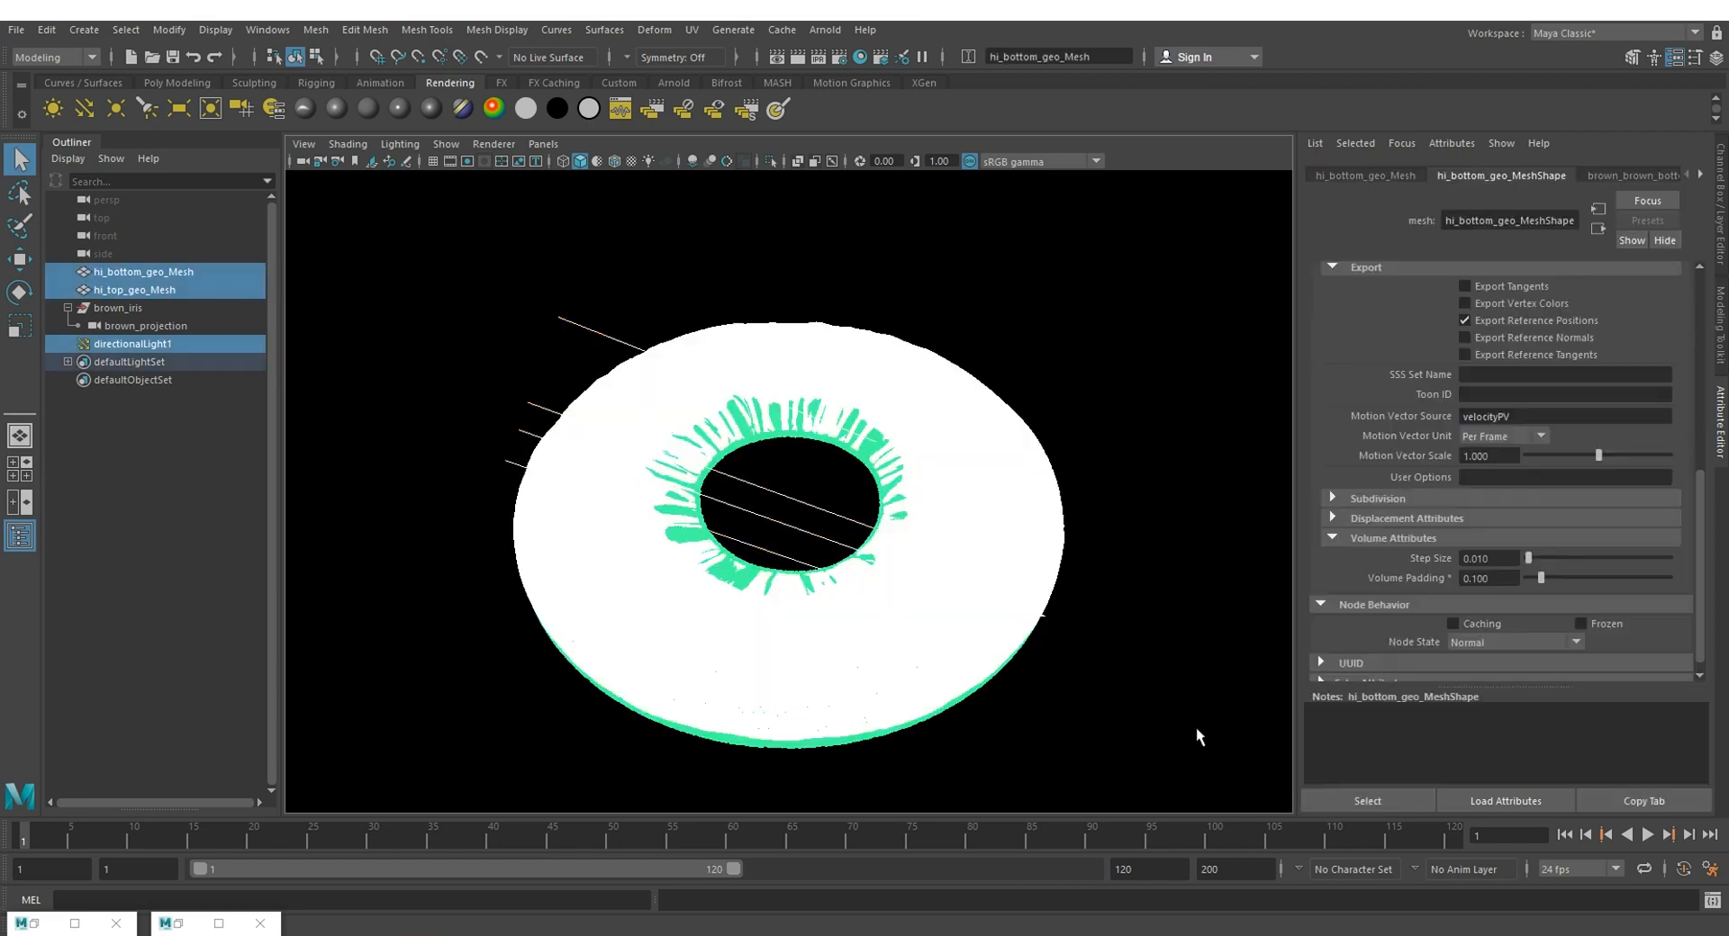
pyautogui.click(1195, 727)
# Step: Set the Volume ray depth to 3 in the Arnold render settings
pyautogui.click(839, 58)
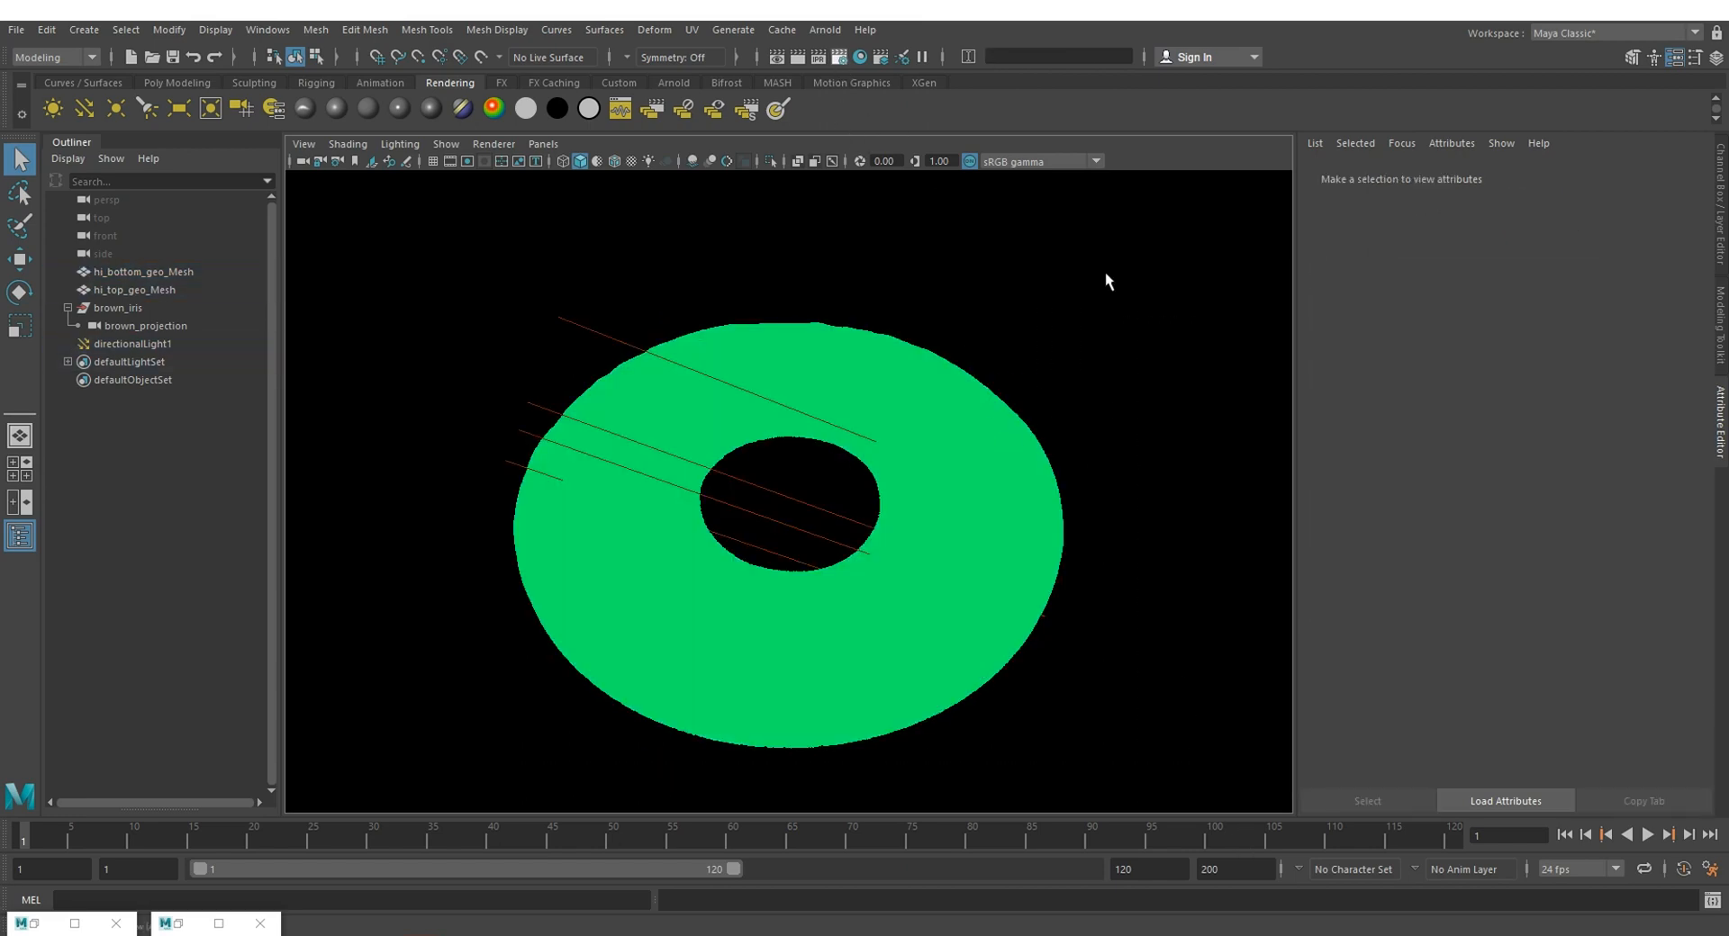
pyautogui.click(369, 124)
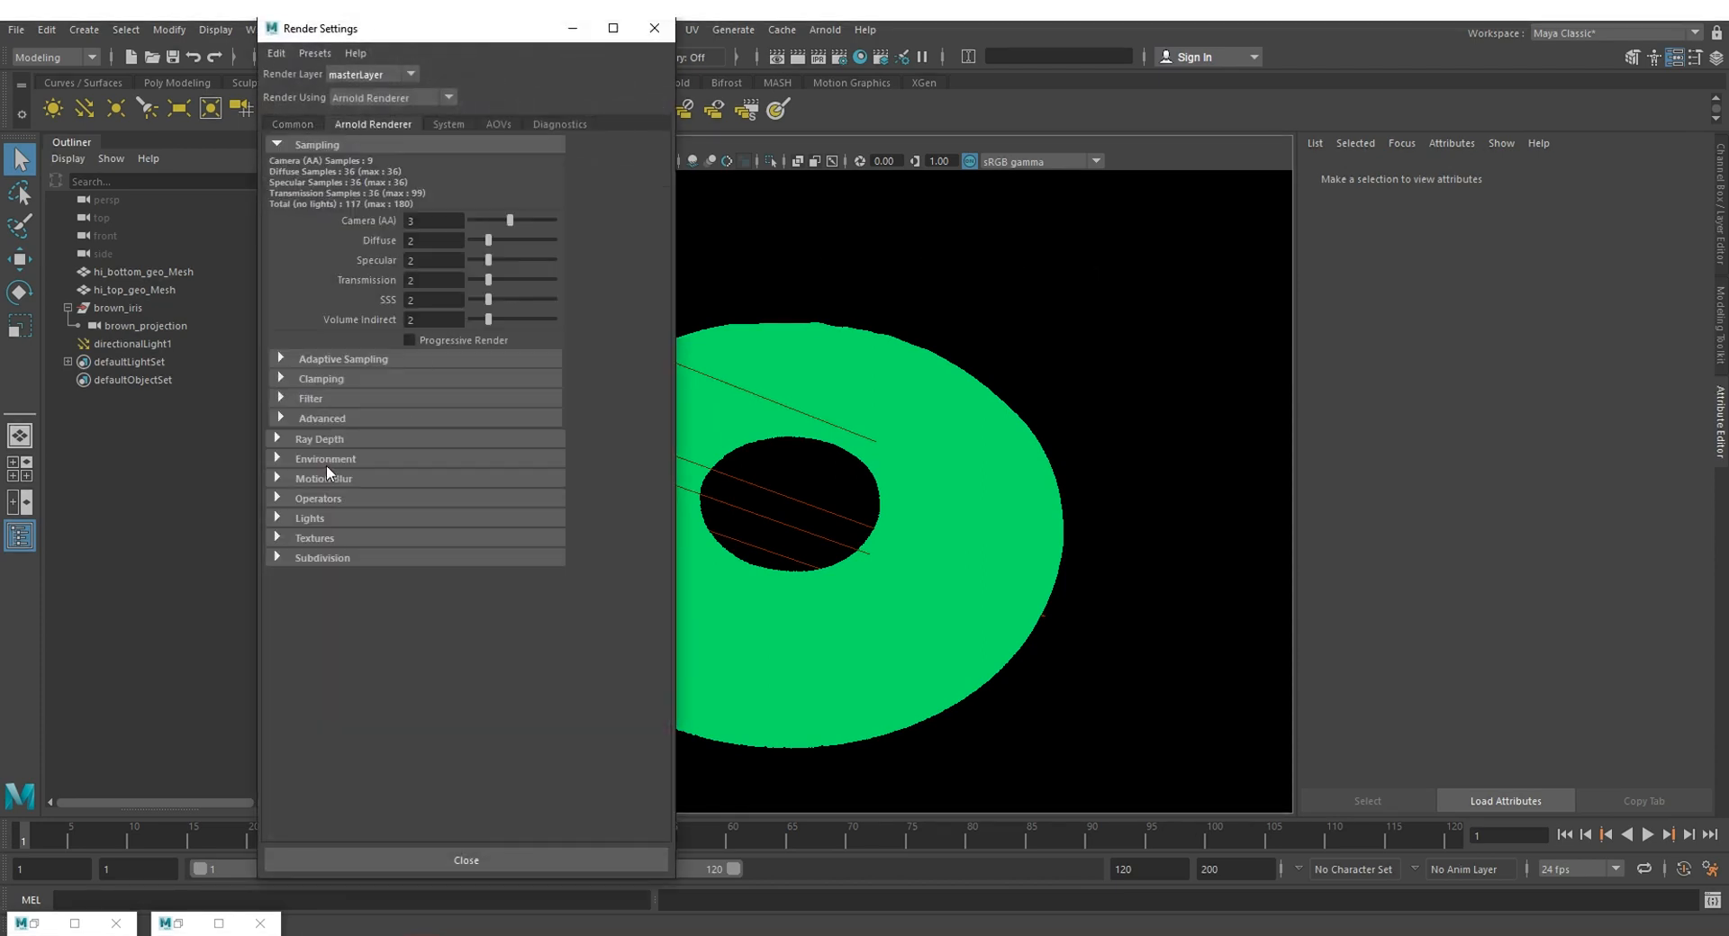
pyautogui.click(316, 440)
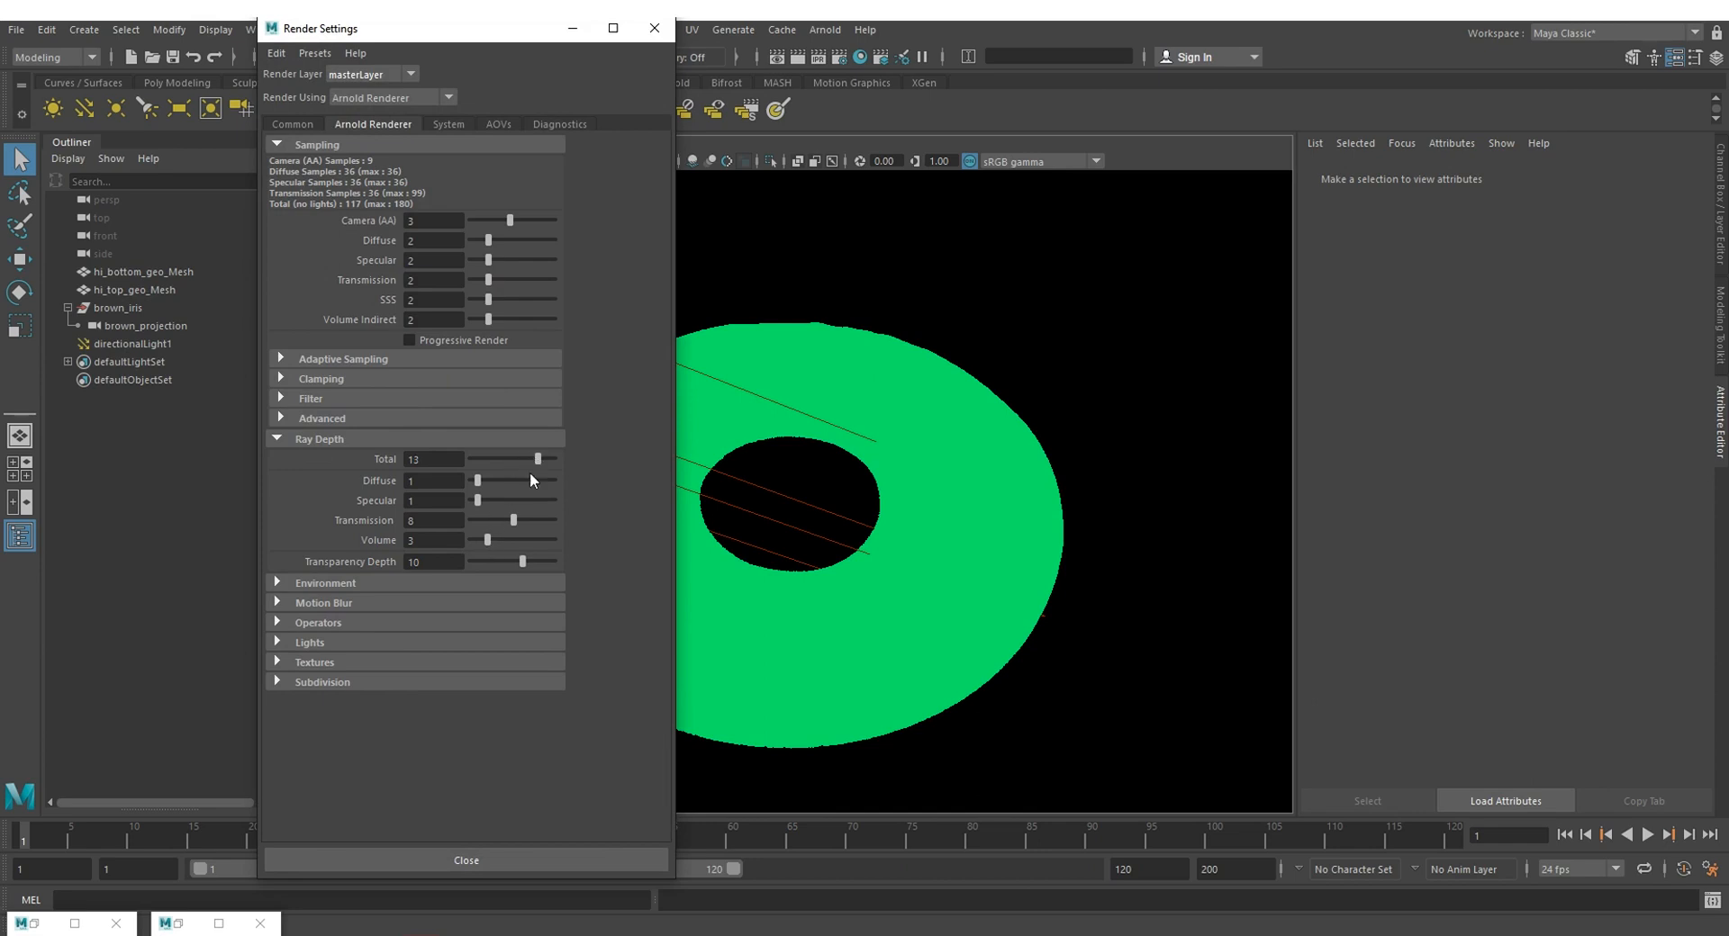
pyautogui.click(435, 854)
# Step: Start a new render of the iris from perspShape and place the render window beside the Node Editor
pyautogui.click(185, 924)
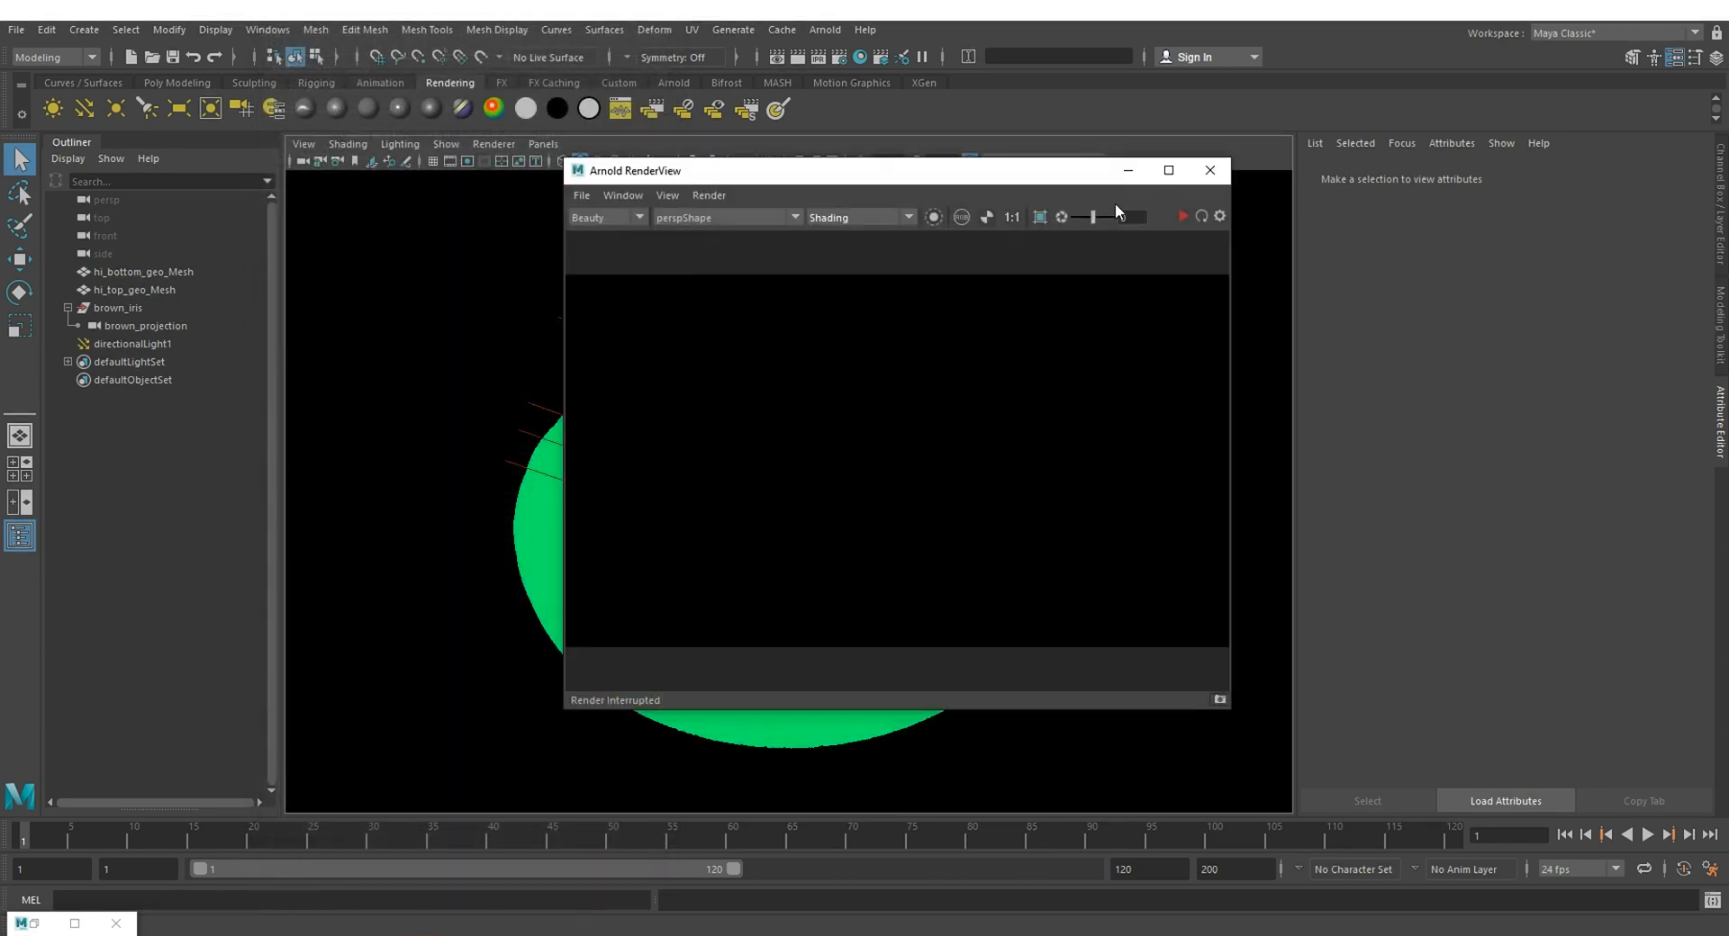
pyautogui.click(1199, 216)
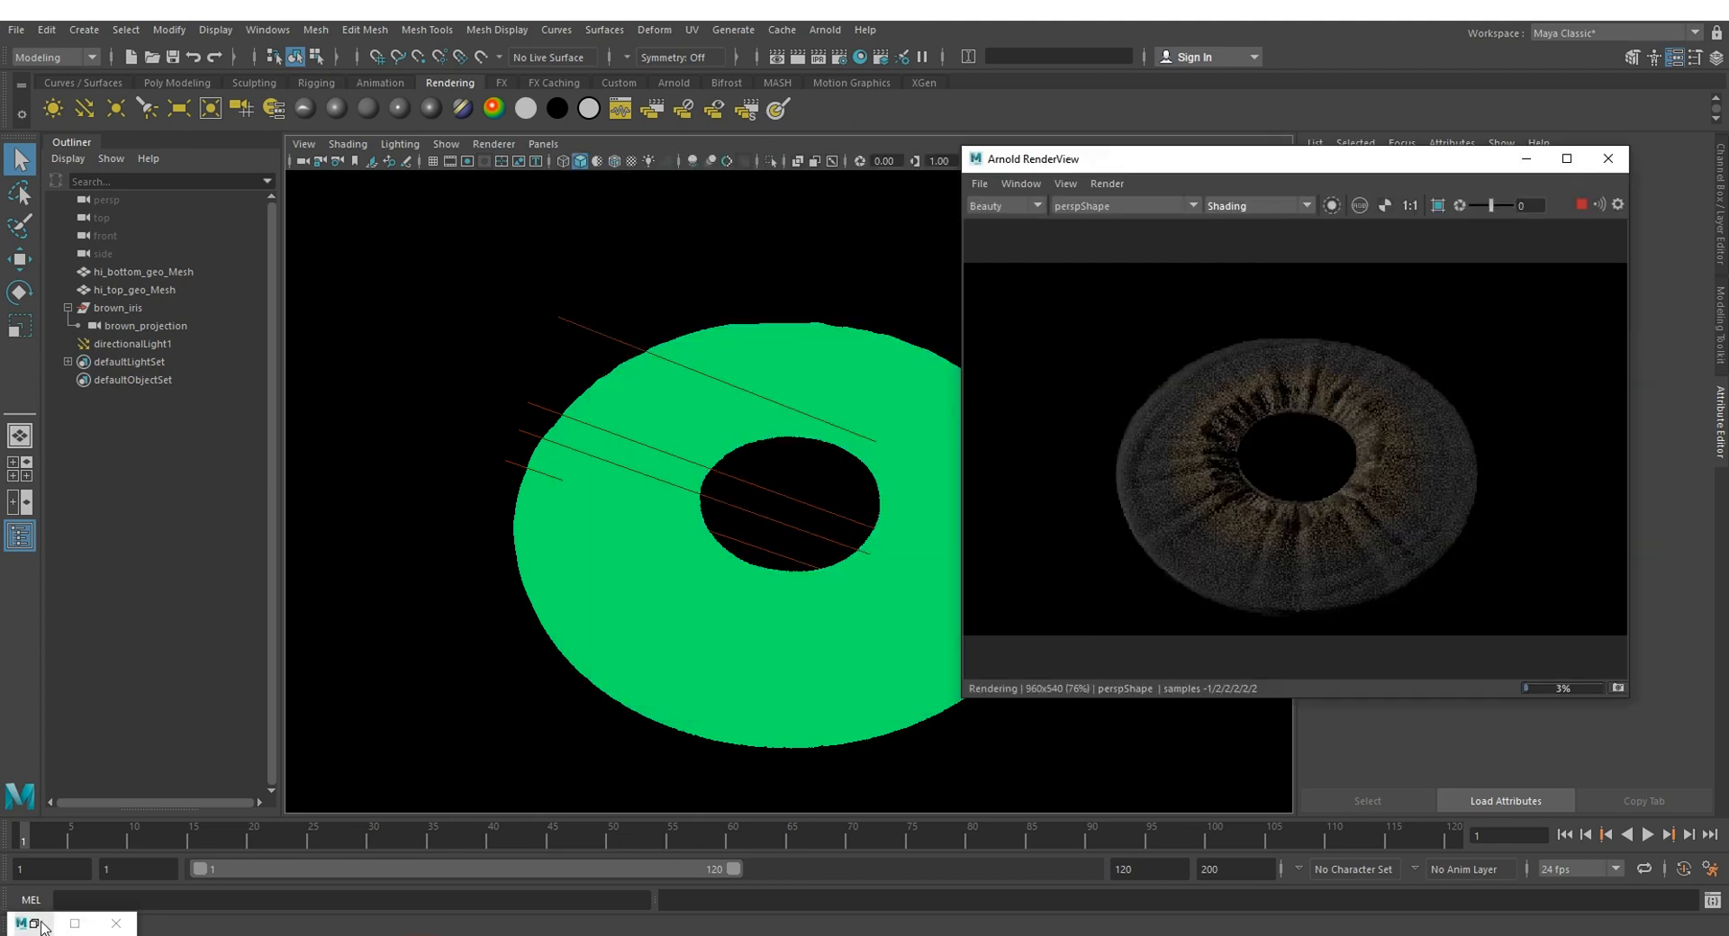
pyautogui.click(36, 924)
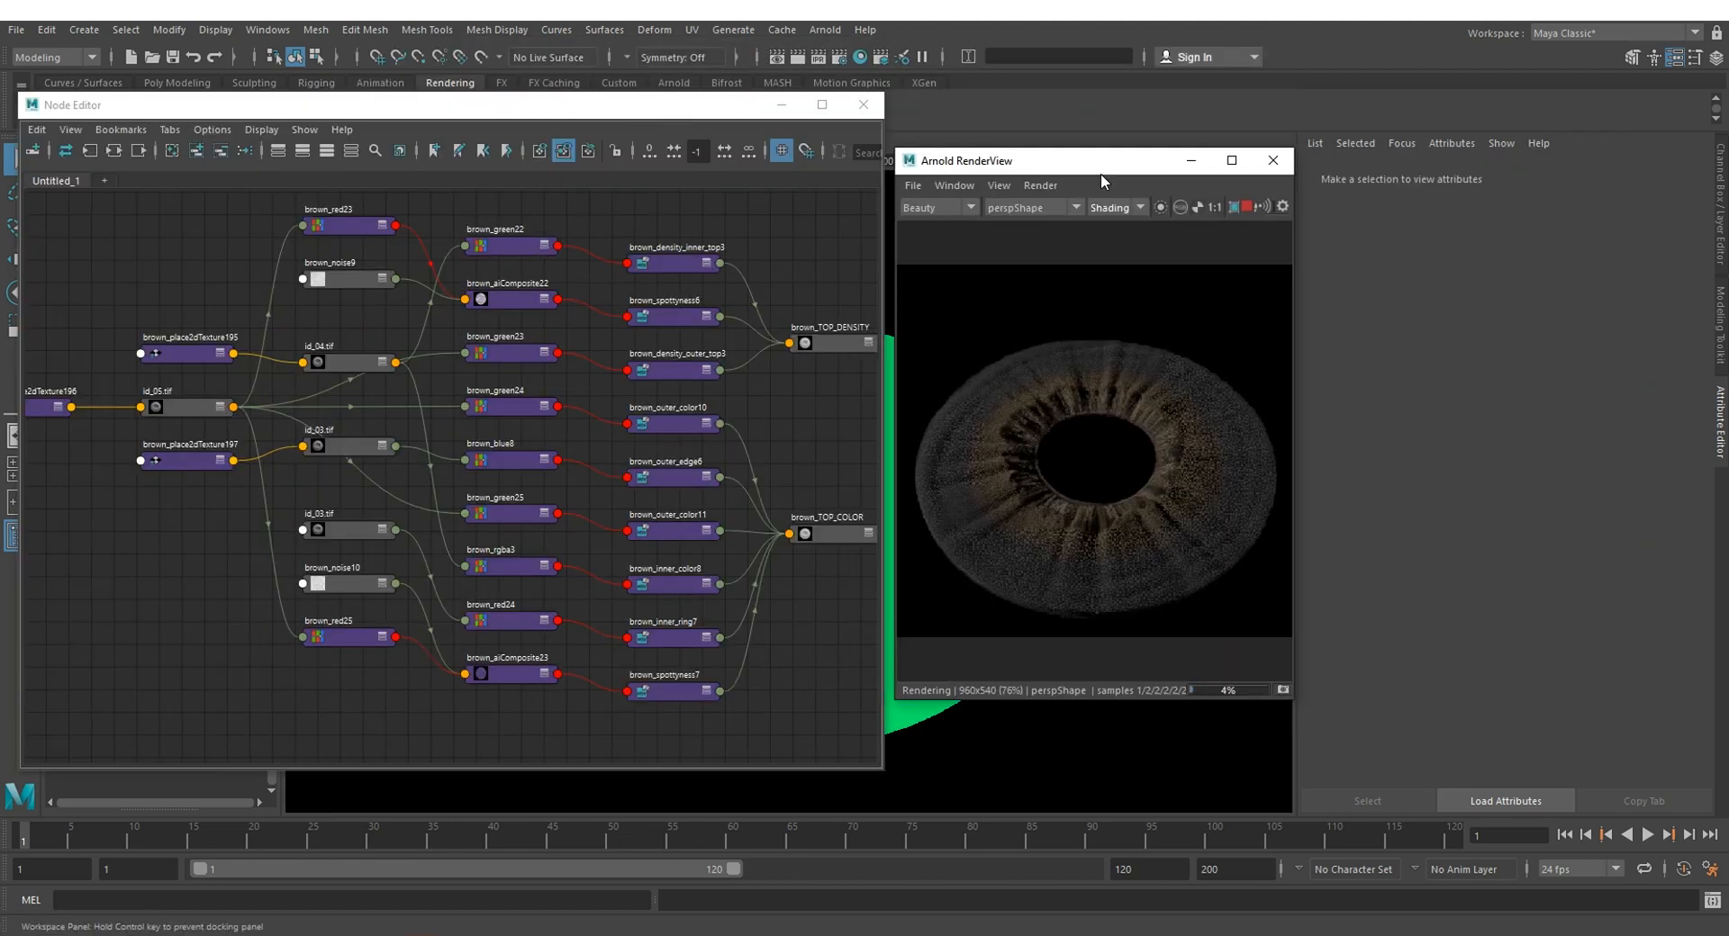
pyautogui.moveTo(1100, 173); pyautogui.dragTo(1094, 178)
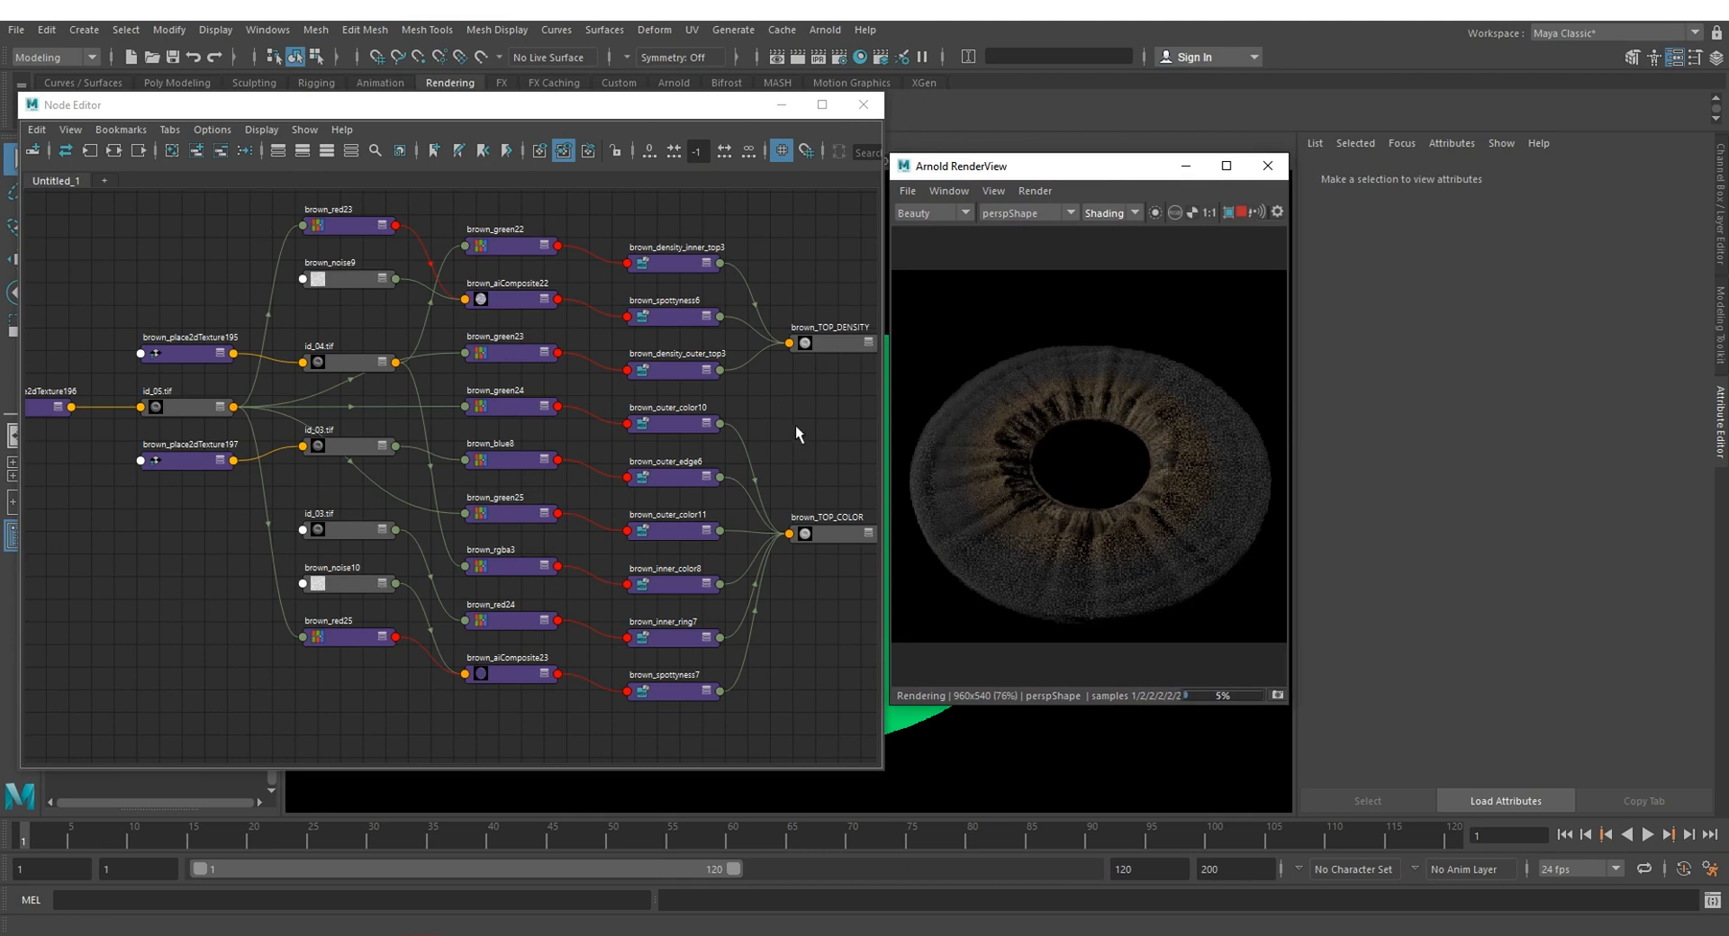
# Step: Inspect the brown_density_outer_top3 remap node and the layers of the brown_TOP_DENSITY layered texture
pyautogui.moveTo(345, 358); pyautogui.dragTo(194, 369, button='middle')
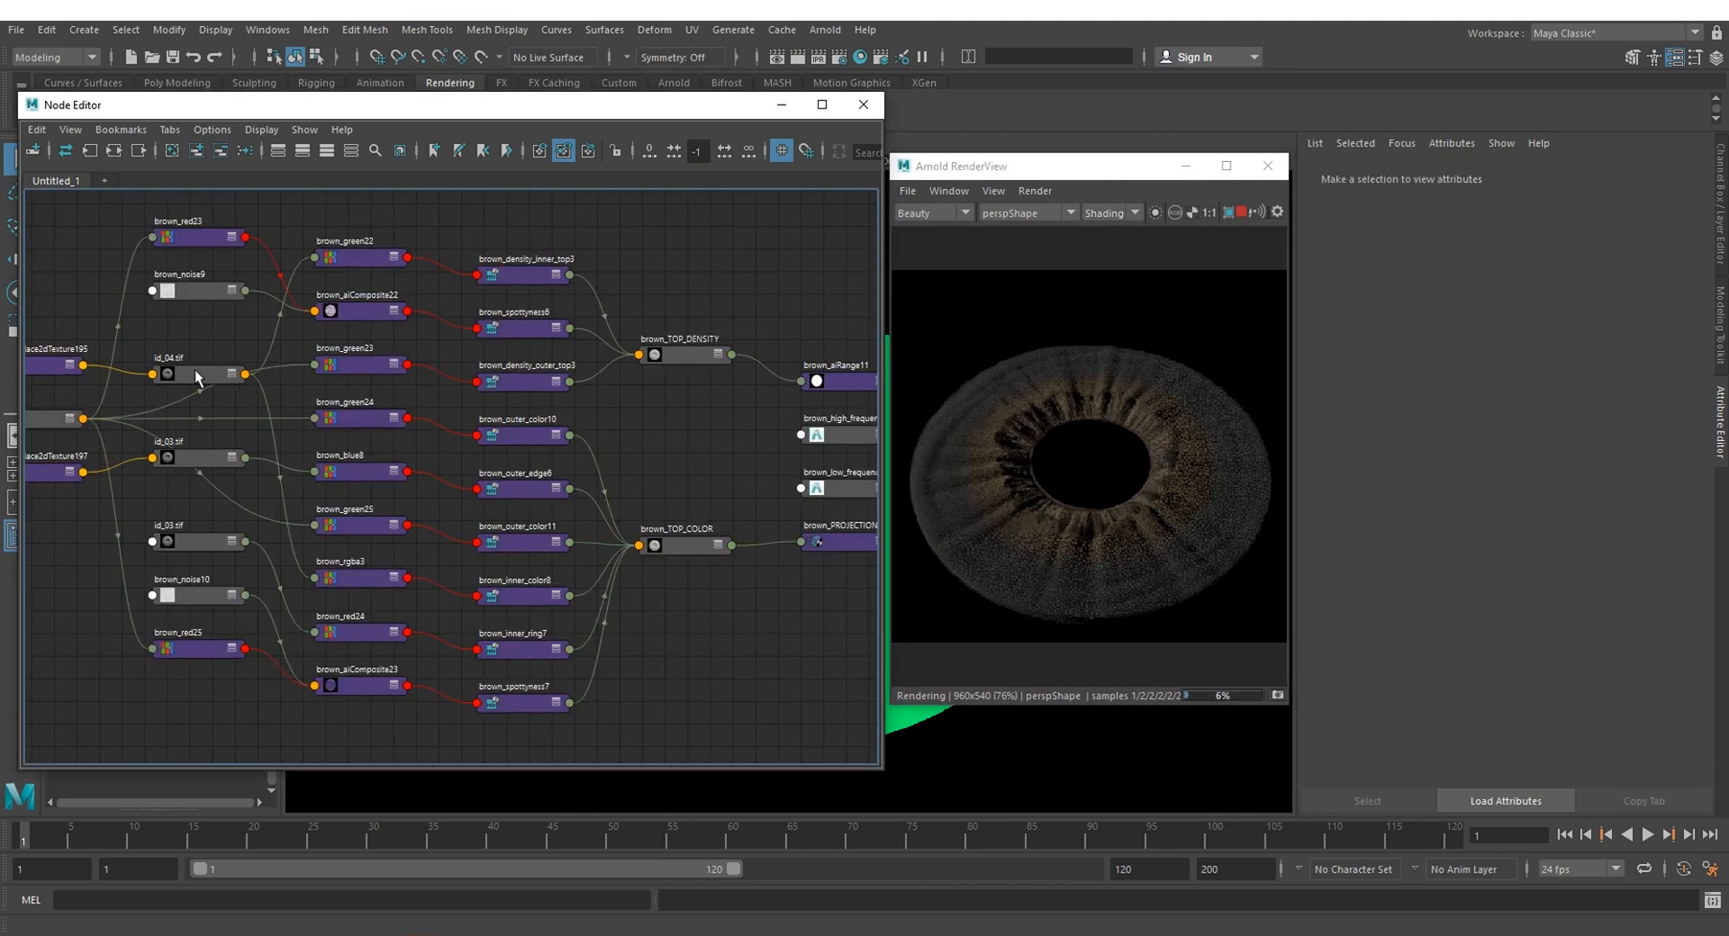
pyautogui.click(343, 365)
pyautogui.click(541, 380)
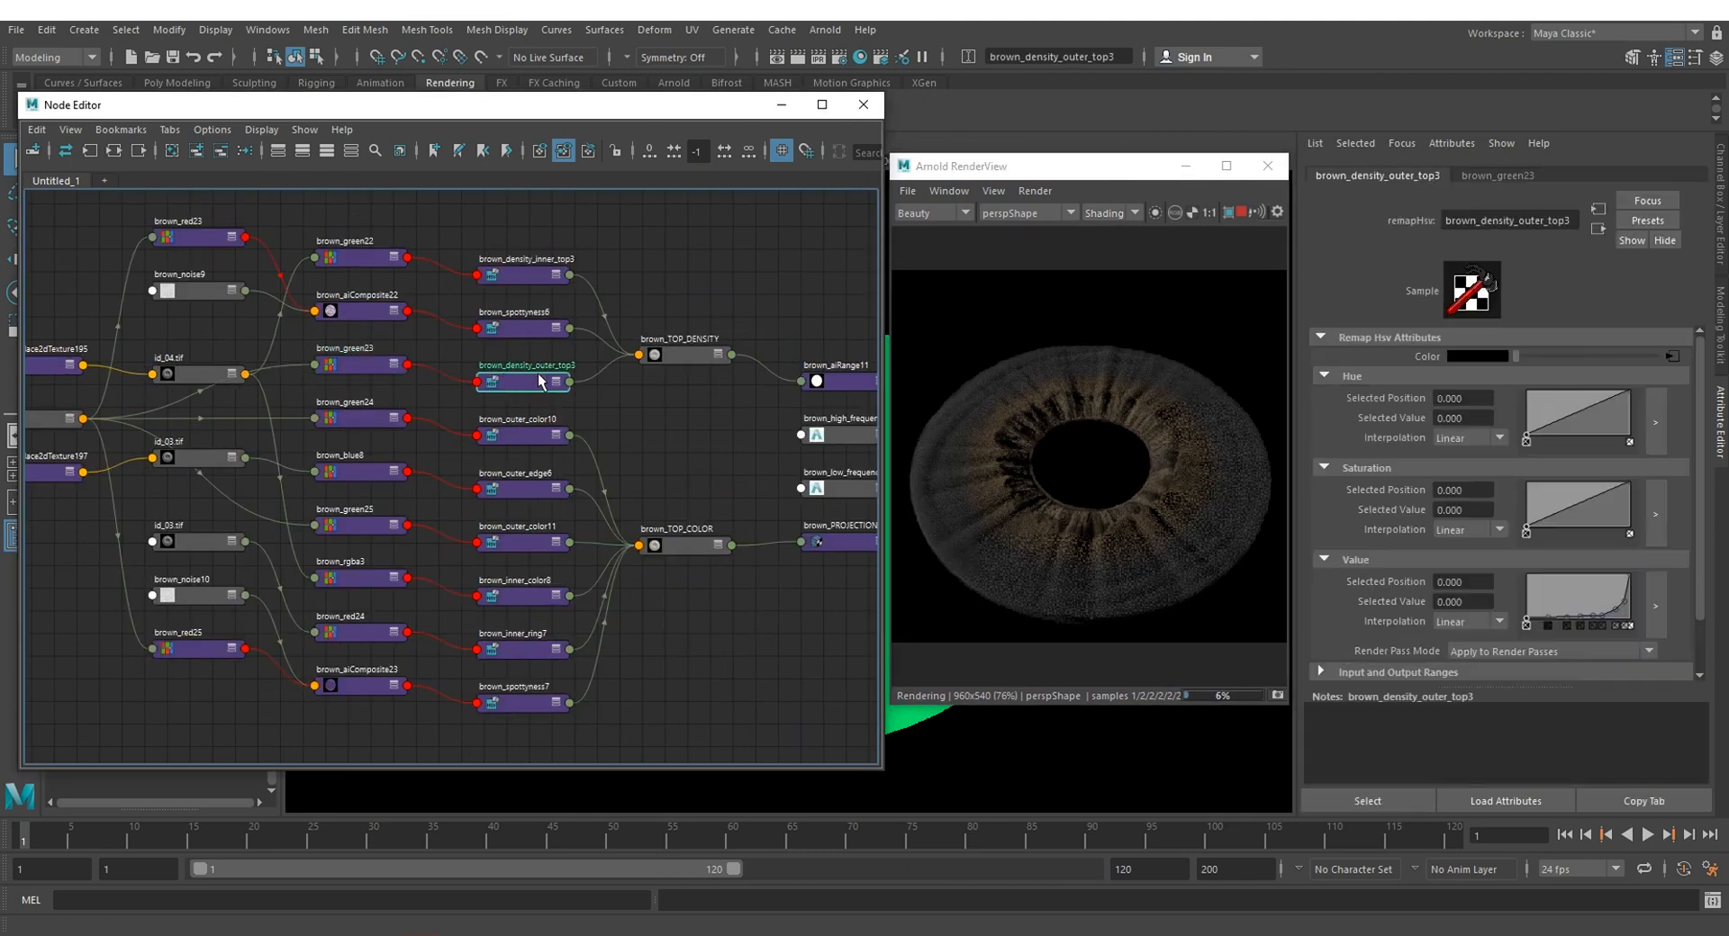
pyautogui.moveTo(705, 396); pyautogui.dragTo(704, 392)
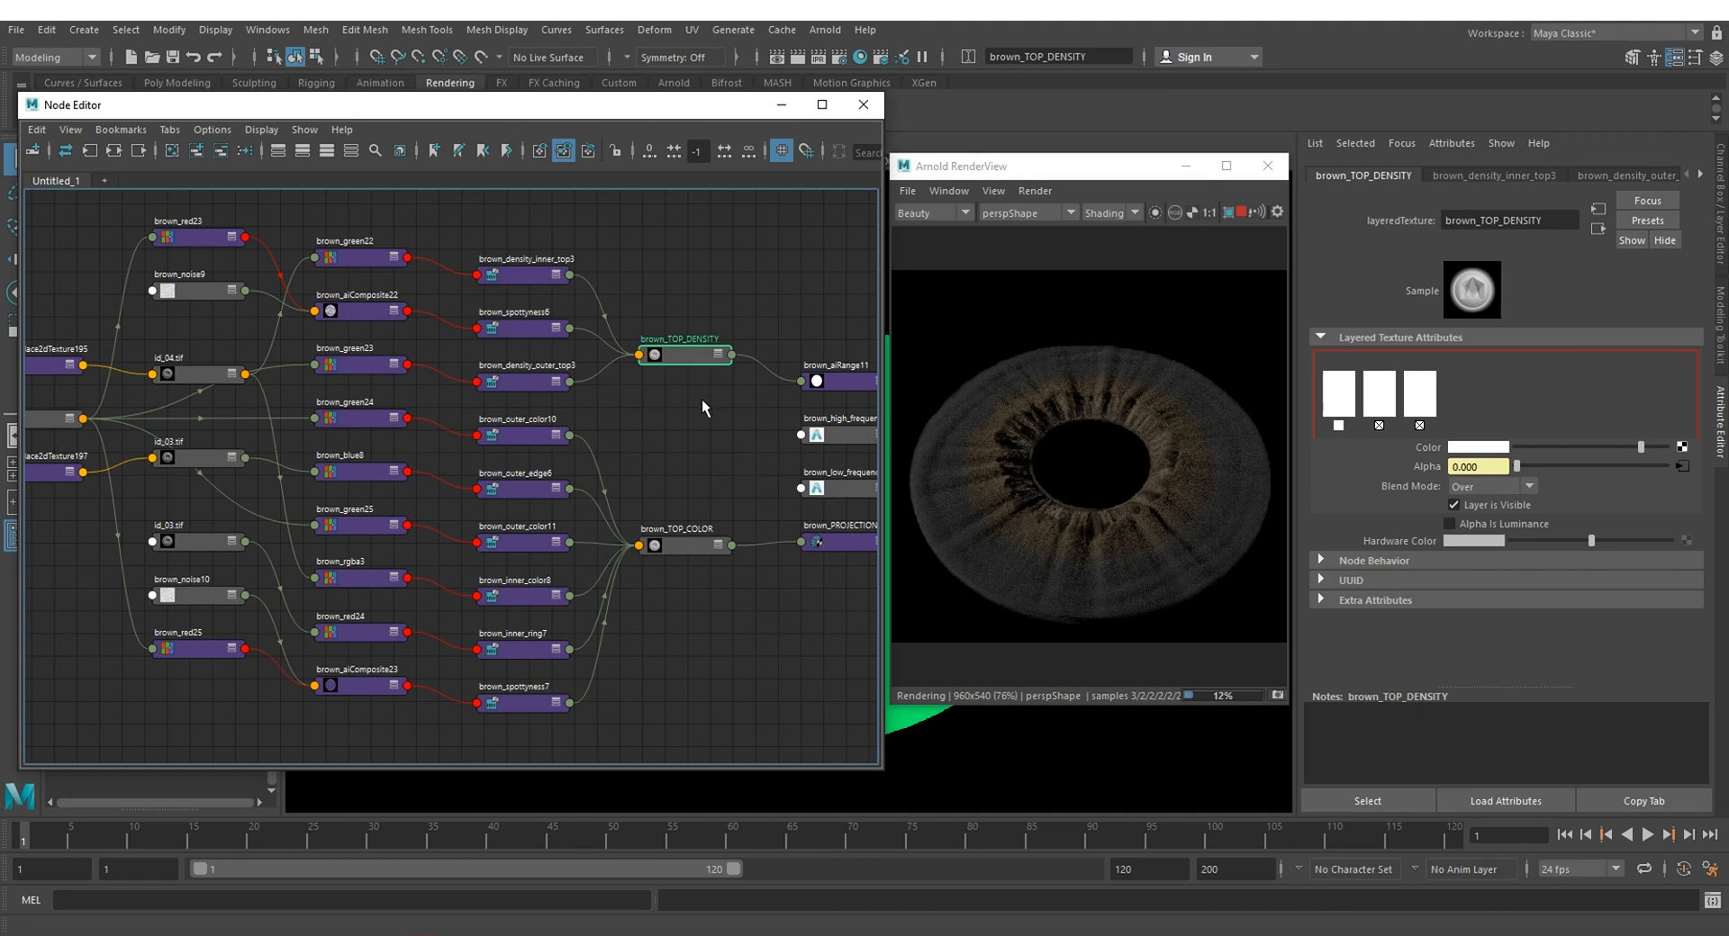
# Step: Hide the layers of the brown_TOP_COLOR layered texture one after another to preview their contributions in the render
pyautogui.moveTo(689, 565); pyautogui.dragTo(684, 586)
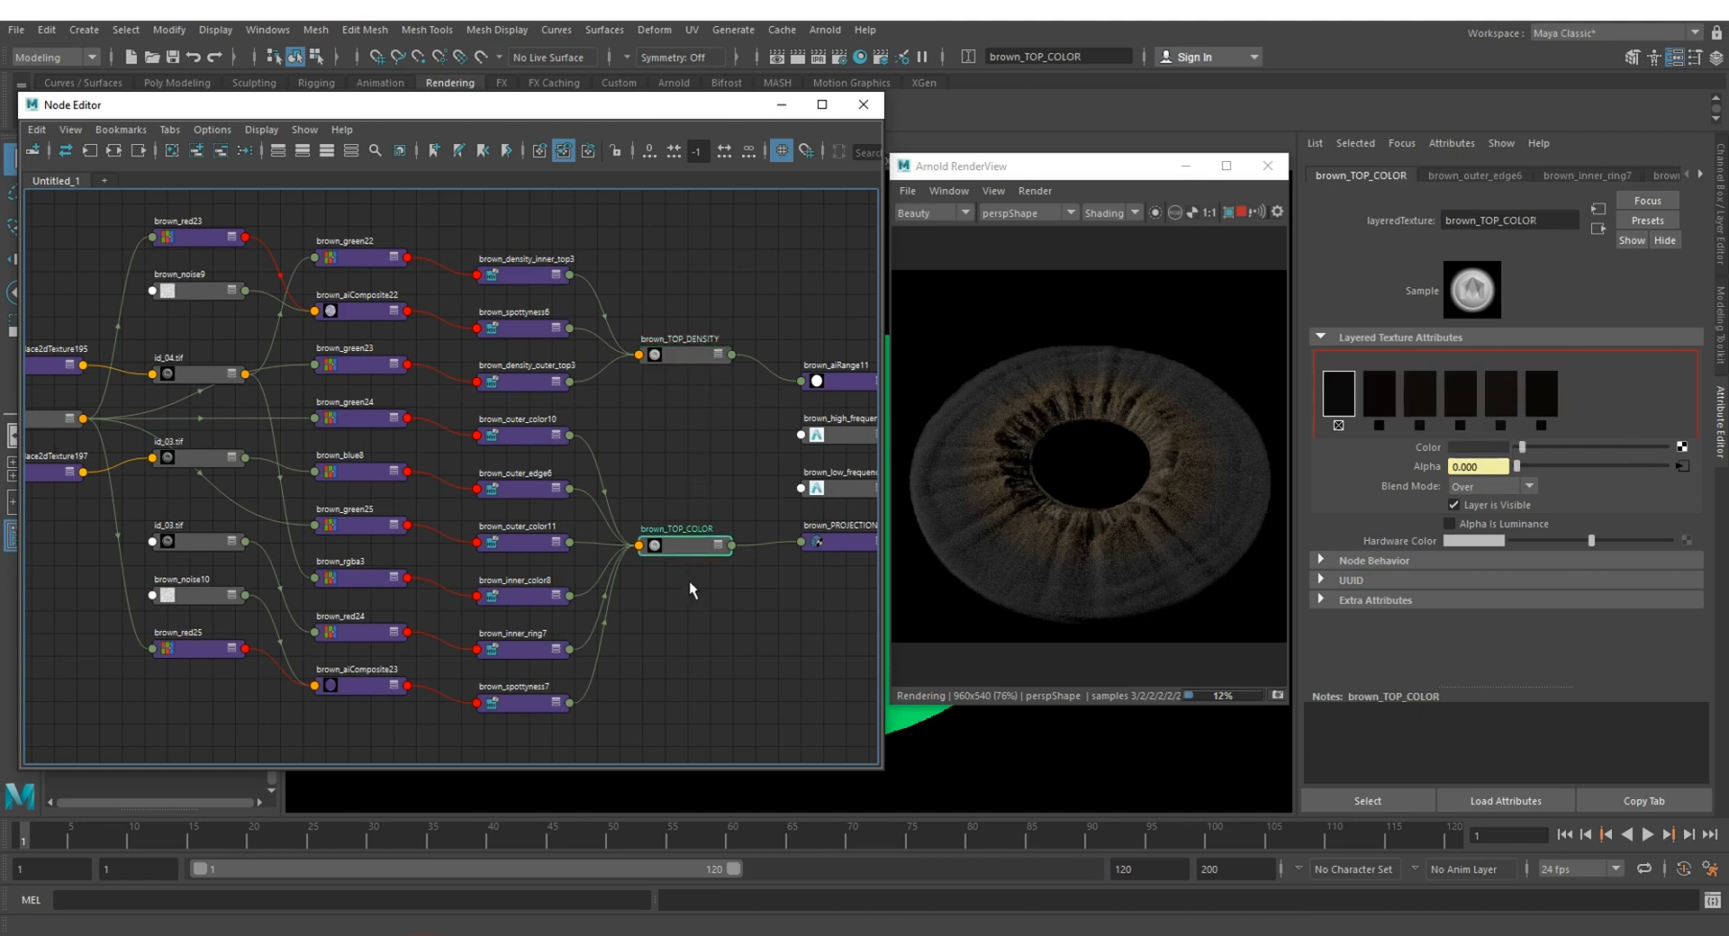
pyautogui.click(1453, 505)
pyautogui.click(1379, 393)
pyautogui.click(1500, 504)
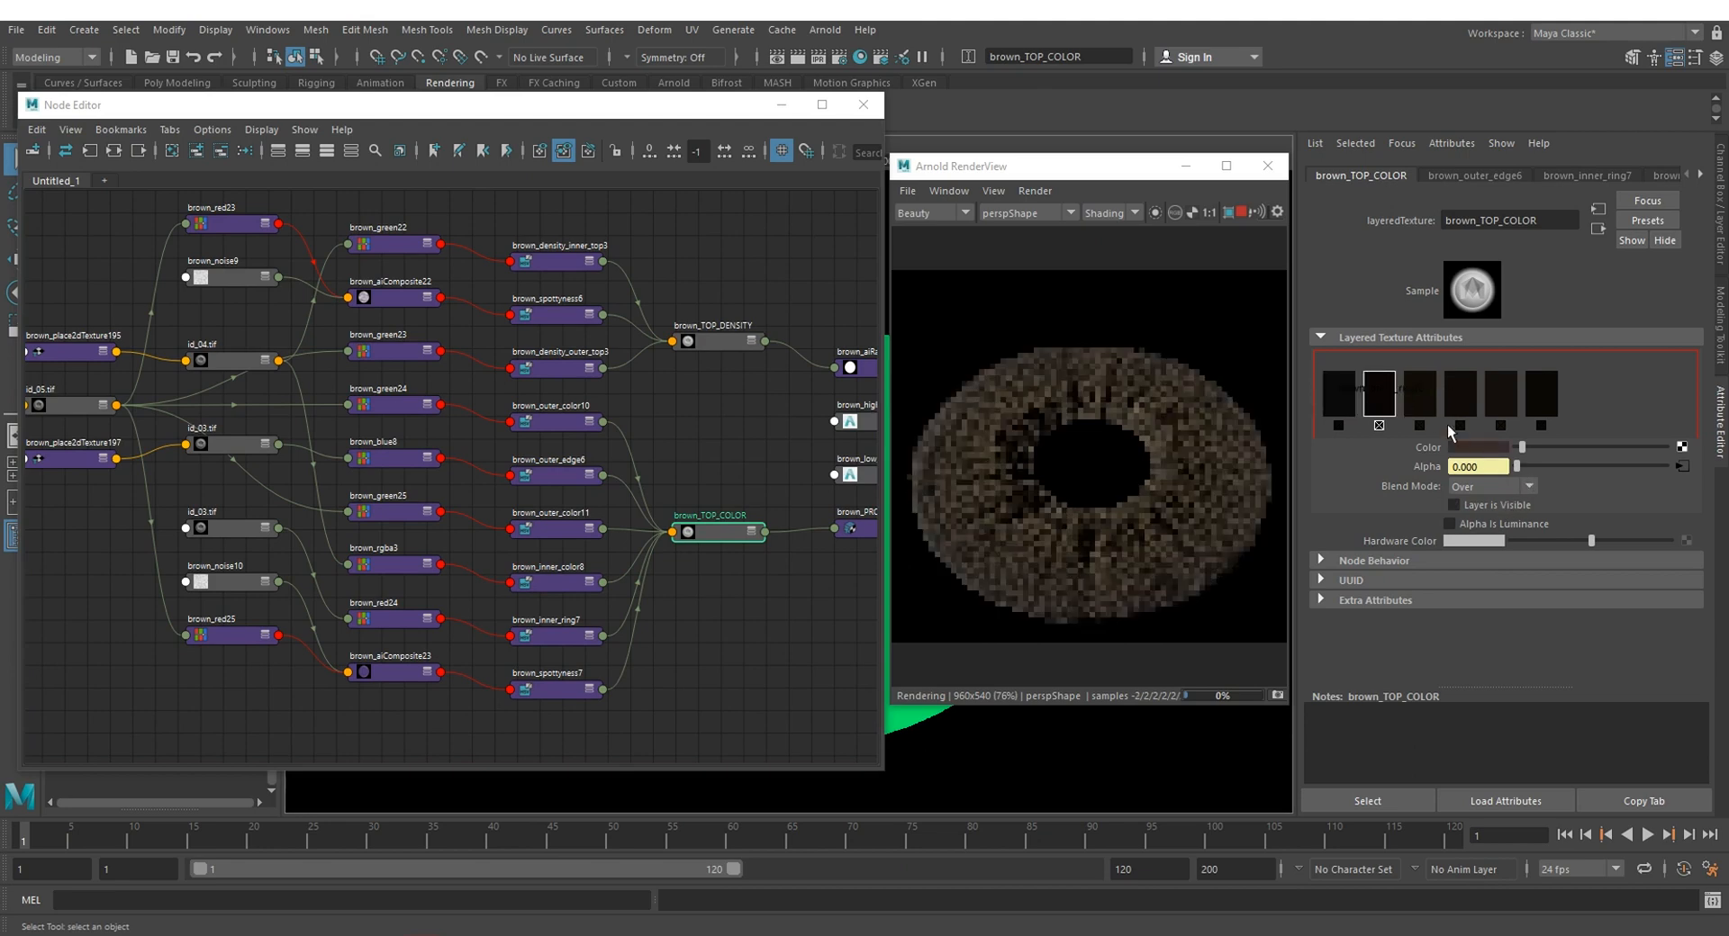
pyautogui.click(1421, 396)
pyautogui.click(1496, 396)
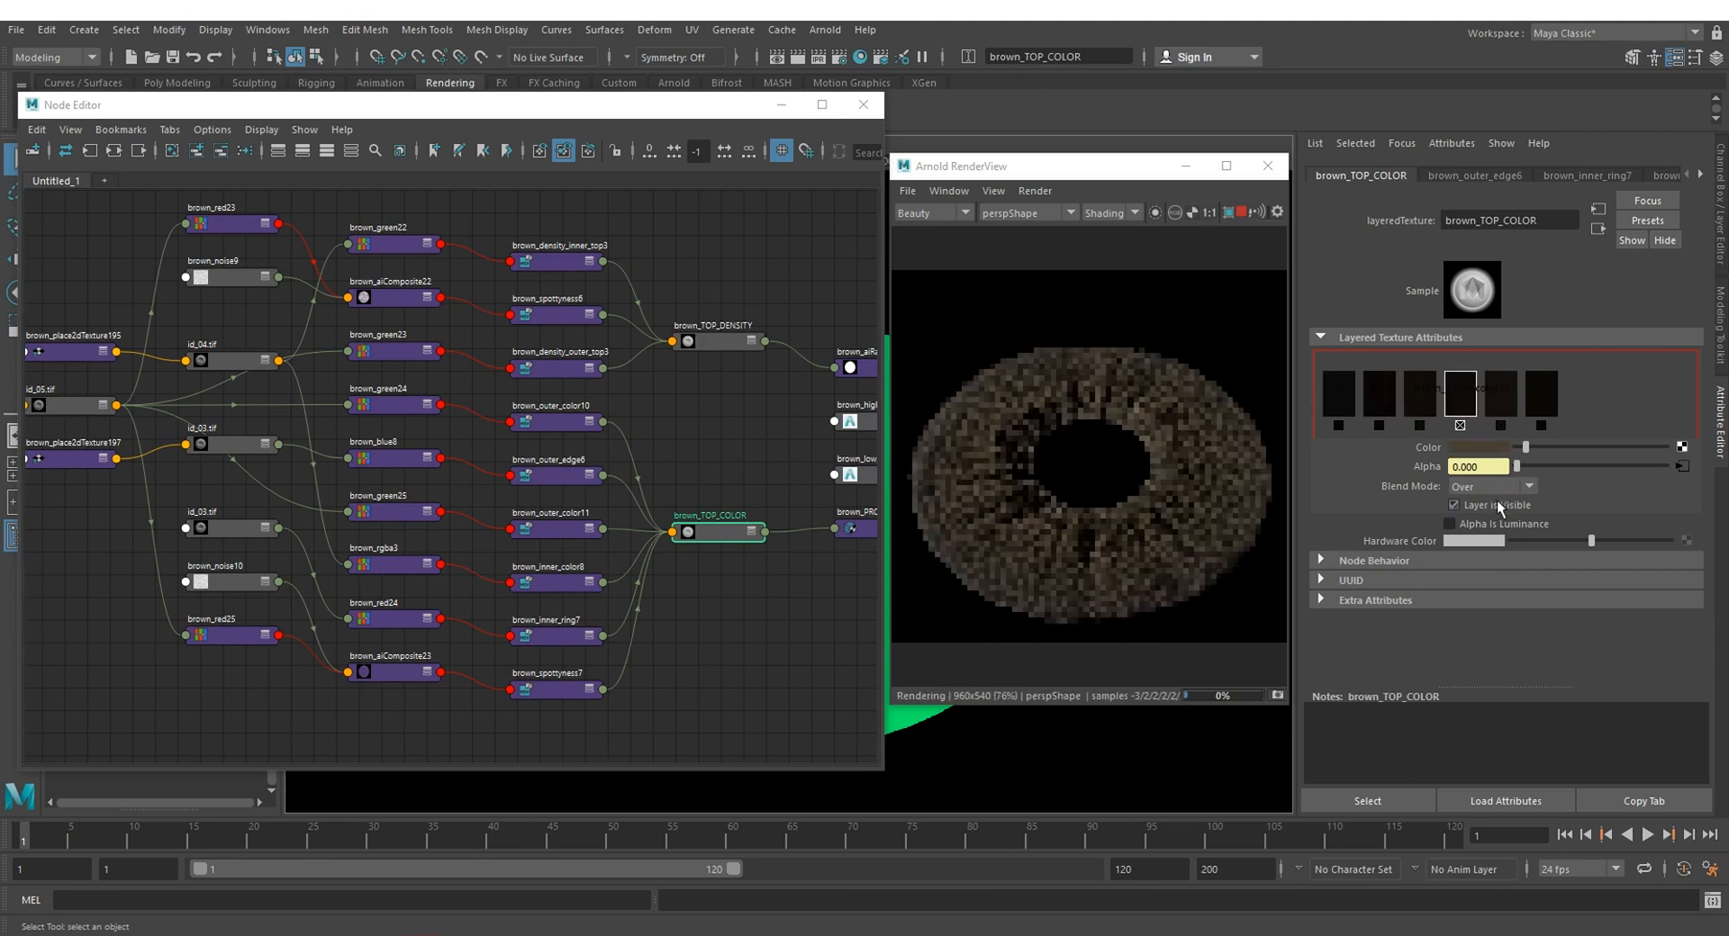
pyautogui.click(1513, 506)
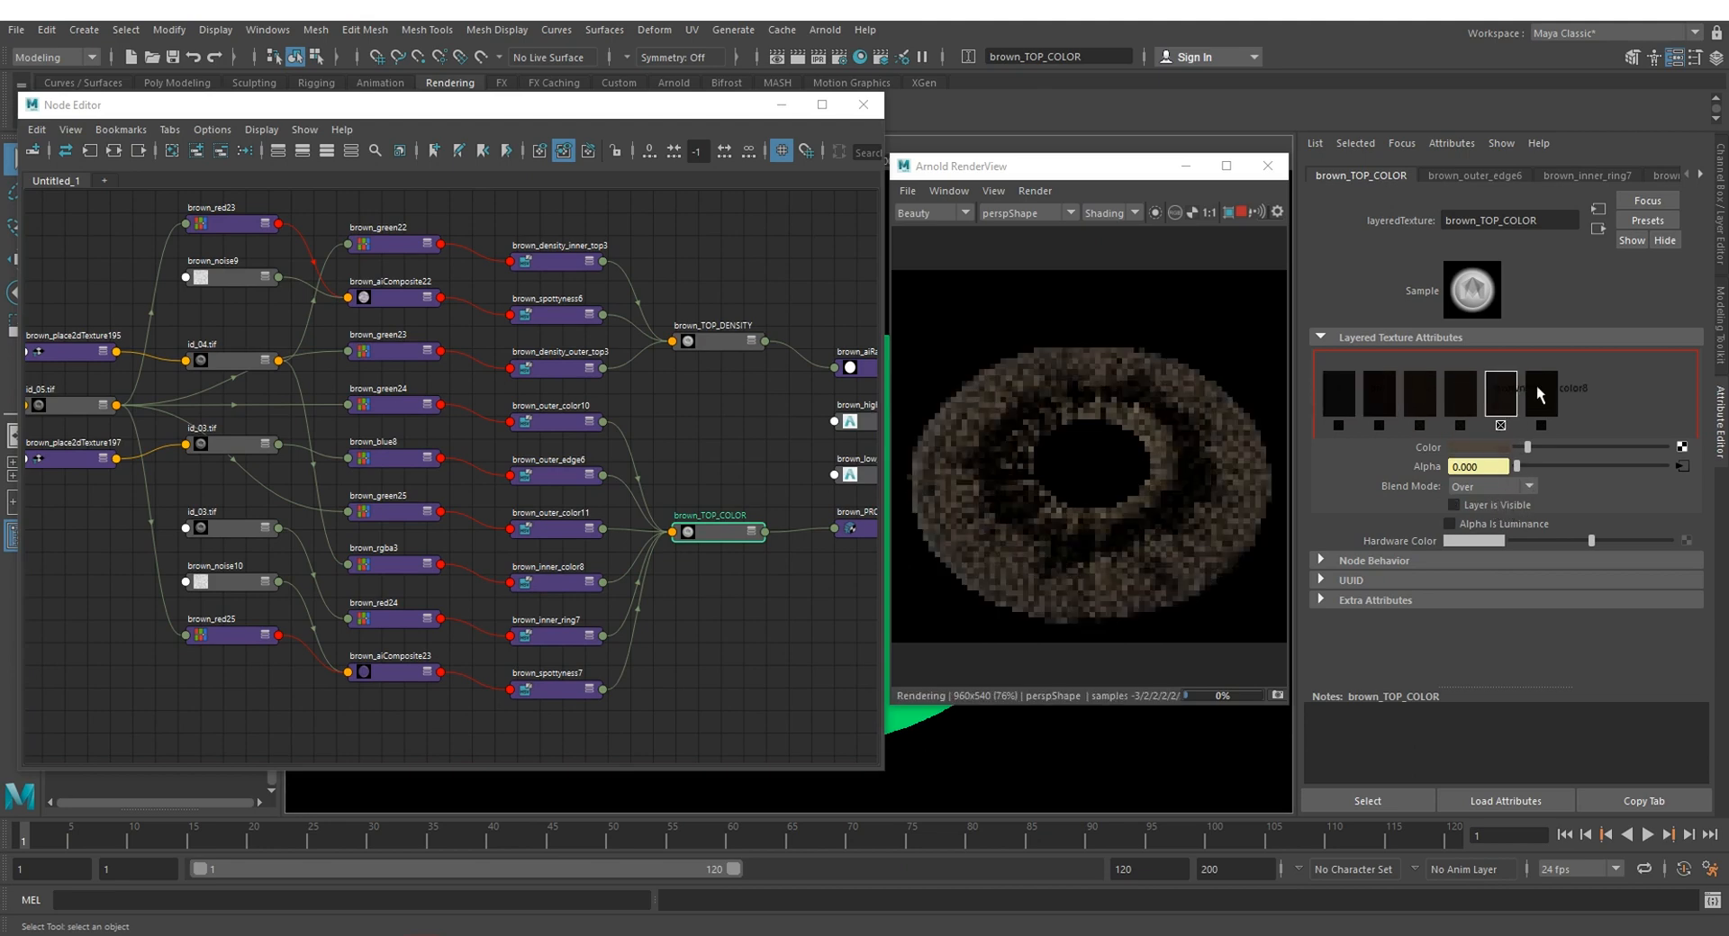
pyautogui.click(1535, 387)
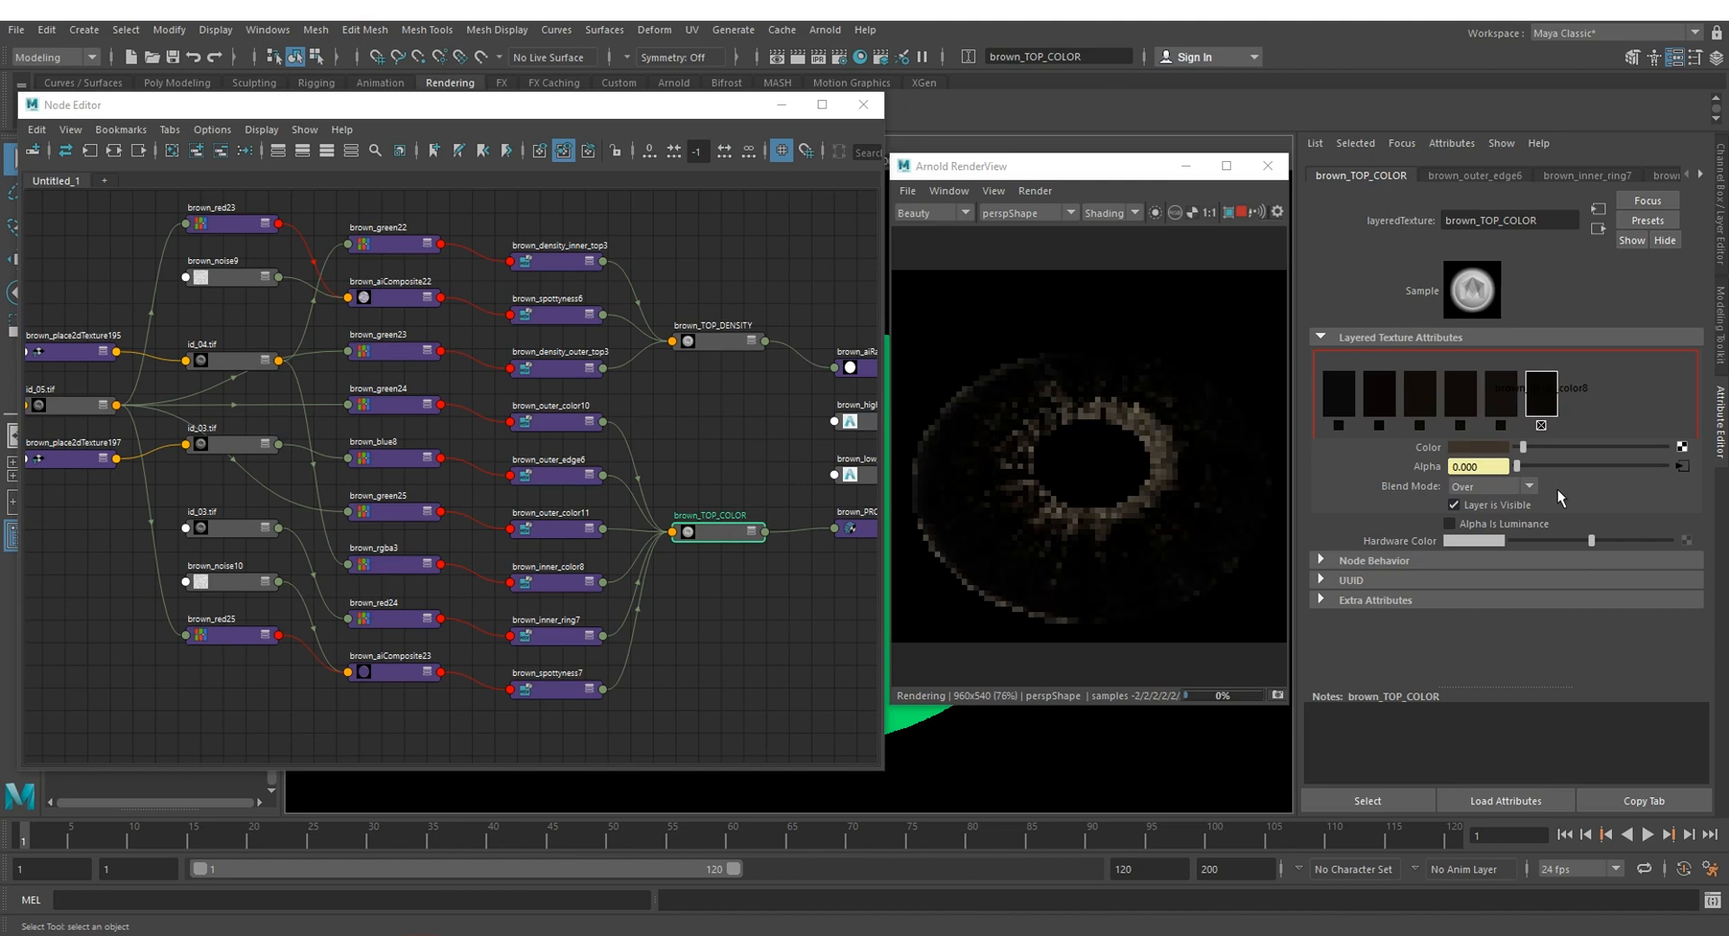
pyautogui.click(1474, 510)
# Step: Turn the fourth, third and second brown_TOP_COLOR layers back on and adjust the fourth layer's brown colour
pyautogui.click(1460, 405)
pyautogui.click(1470, 504)
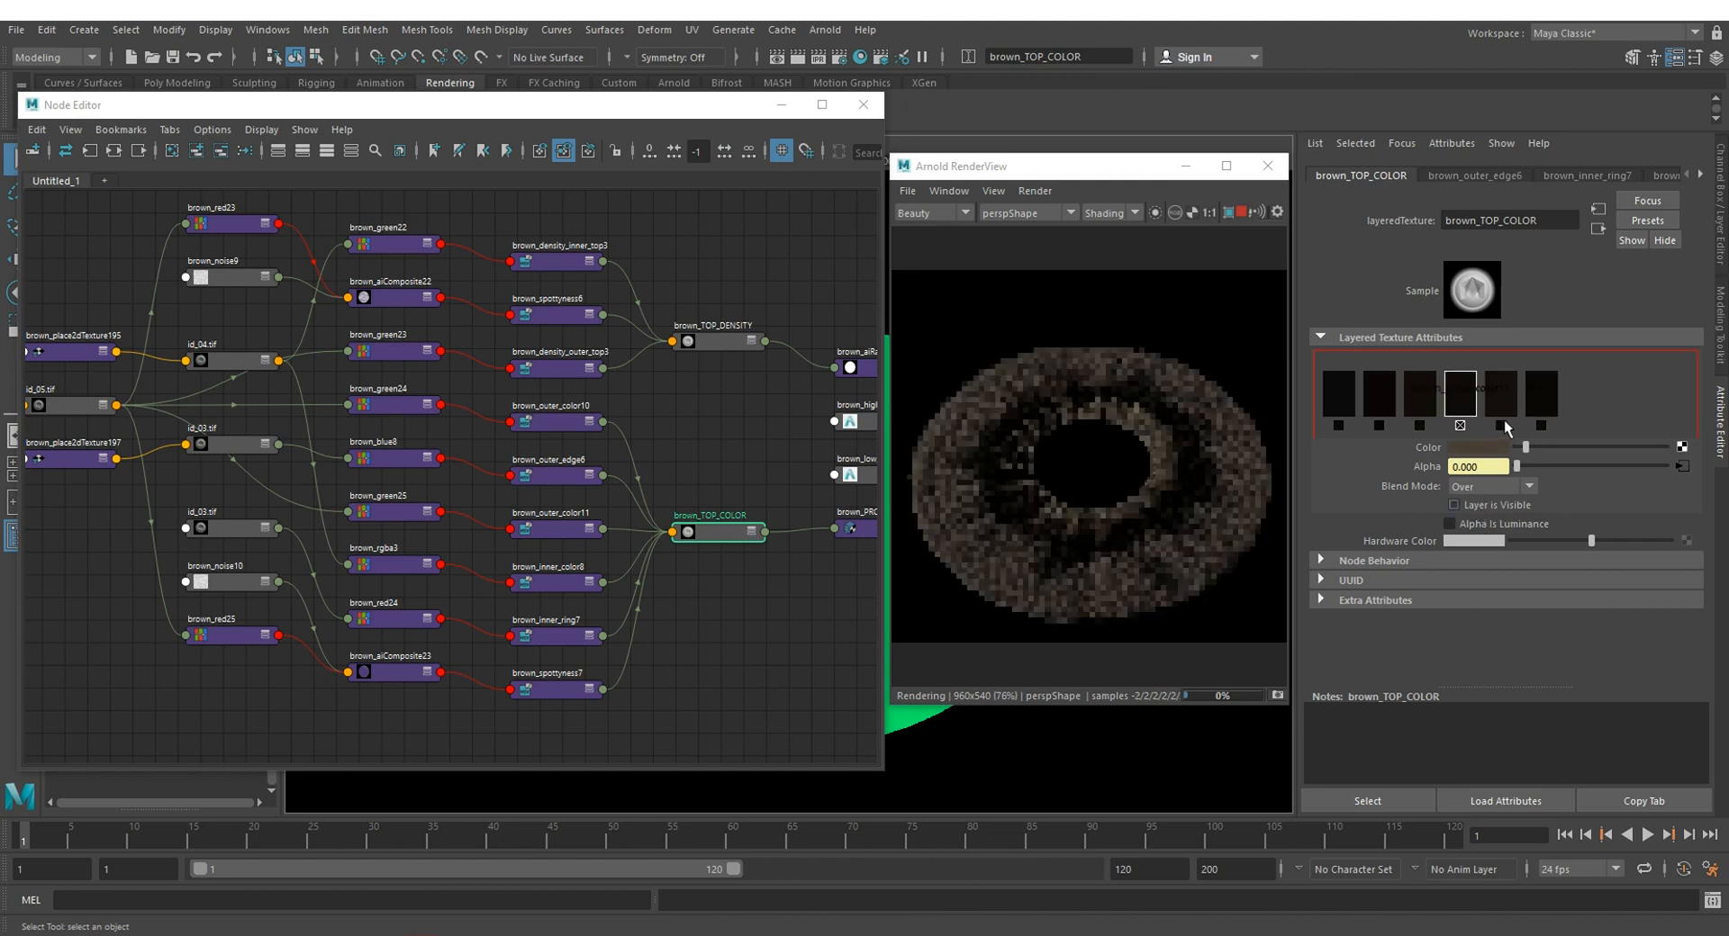
pyautogui.click(1477, 447)
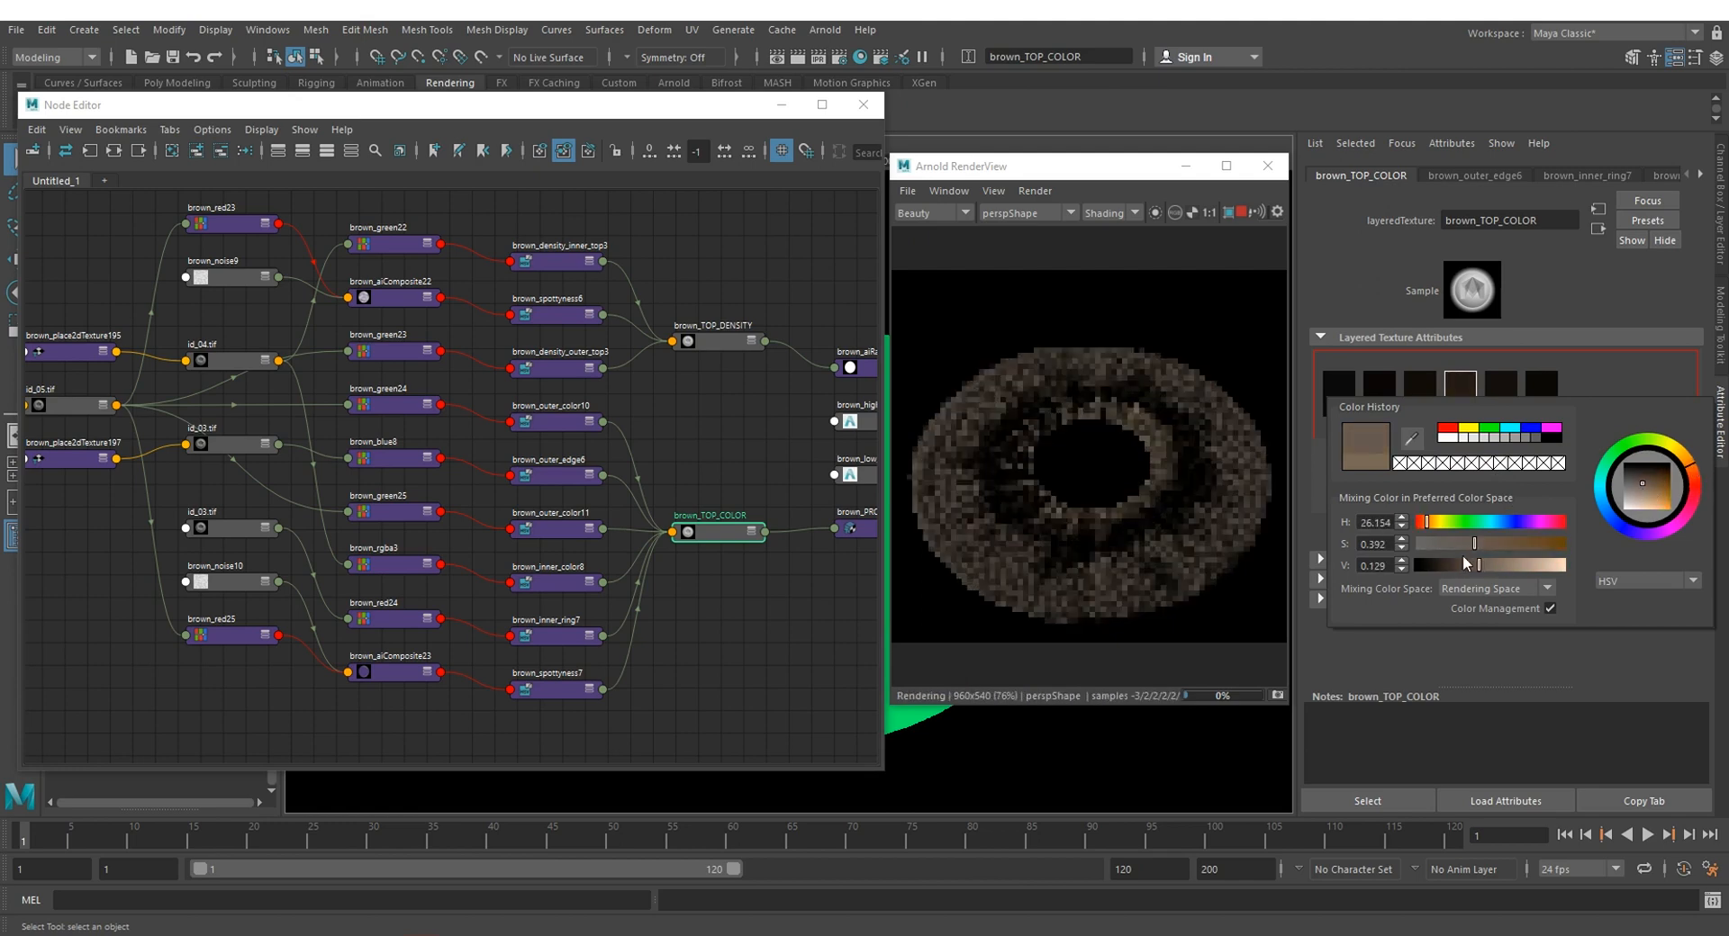
pyautogui.click(1420, 403)
pyautogui.click(1464, 506)
pyautogui.click(1381, 405)
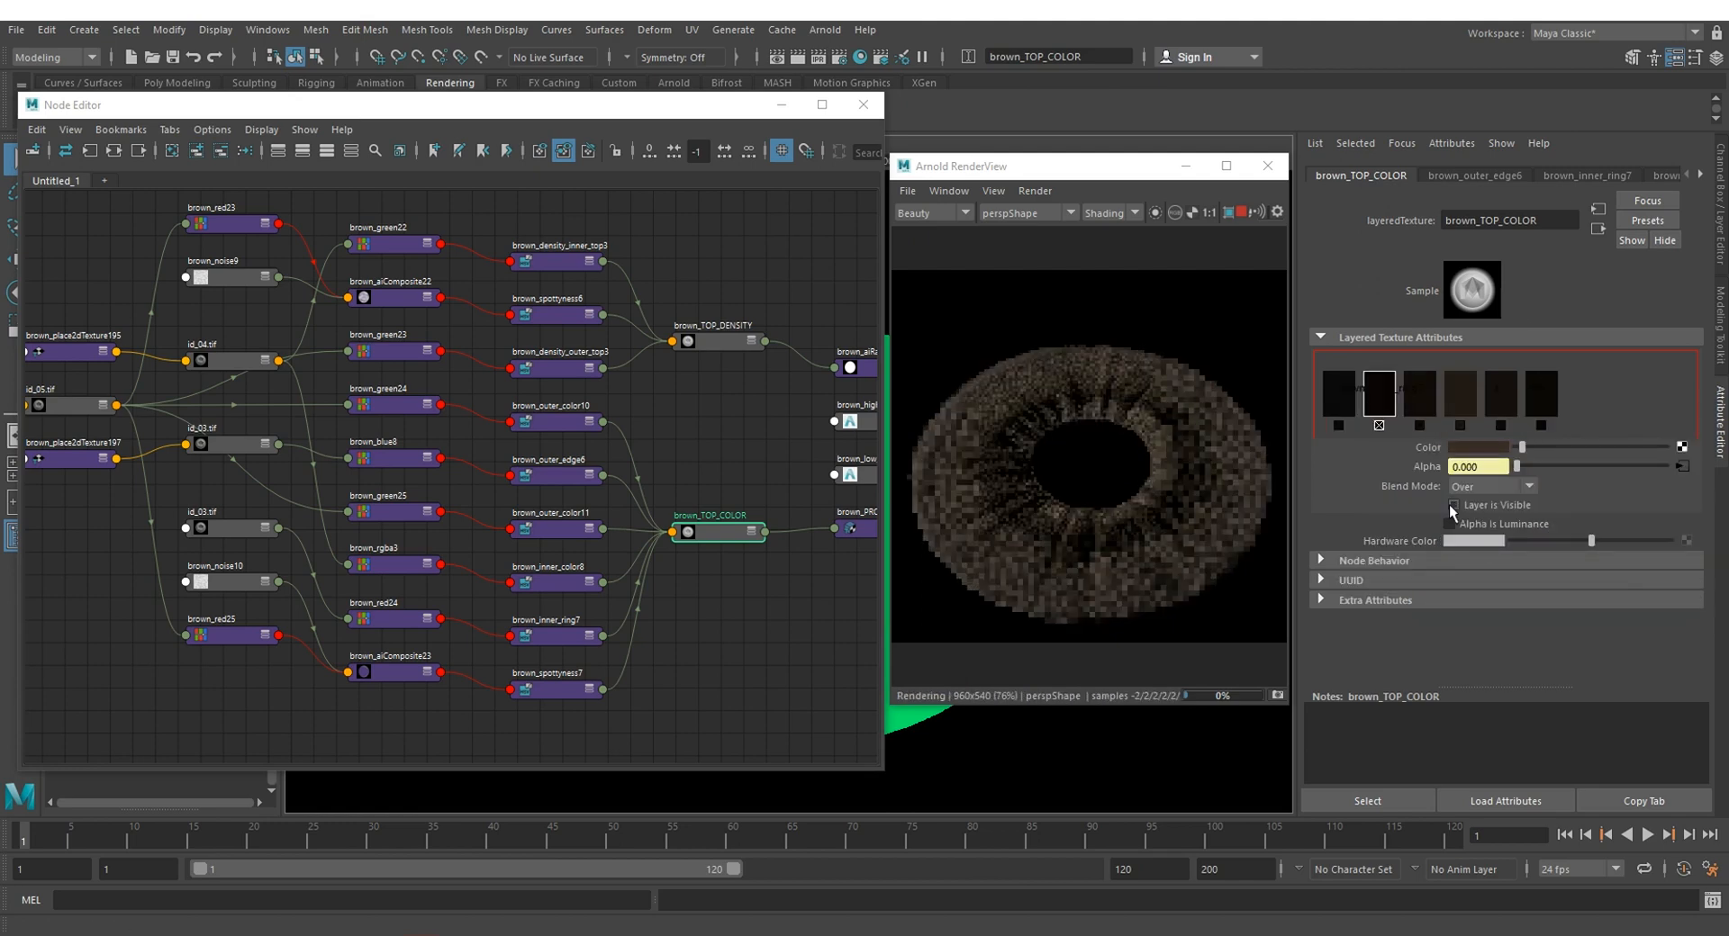
pyautogui.click(1451, 505)
# Step: Turn the first brown_TOP_COLOR layer back on and darken its colour
pyautogui.click(1342, 404)
pyautogui.click(1452, 505)
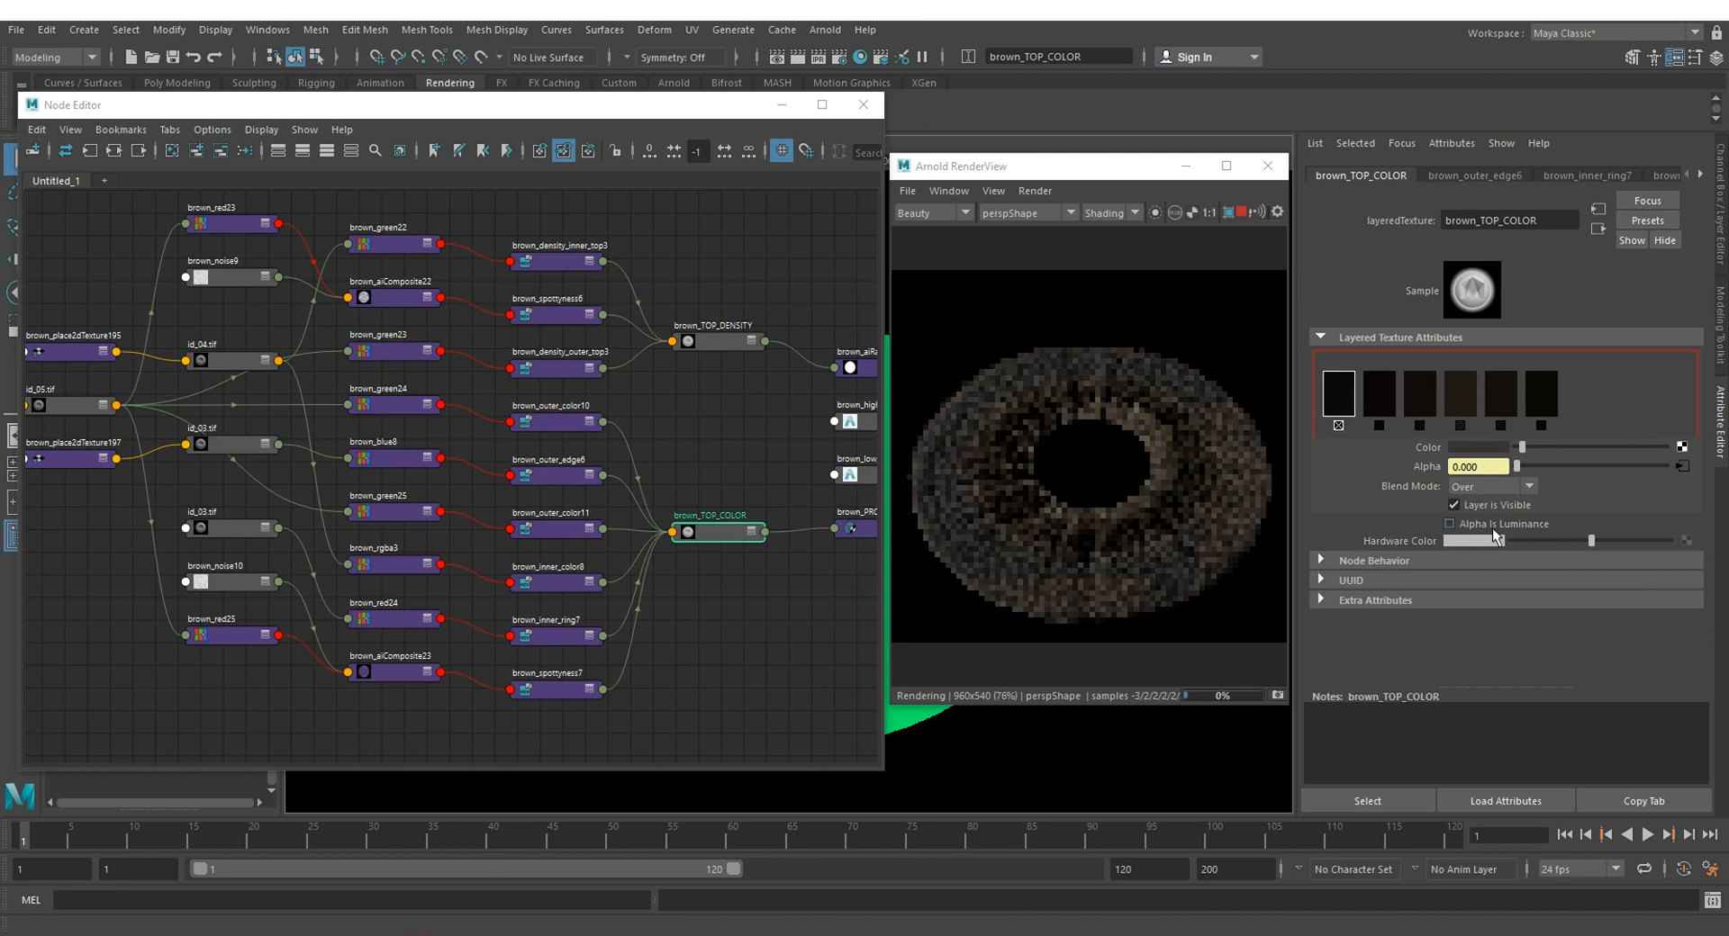
pyautogui.click(1477, 446)
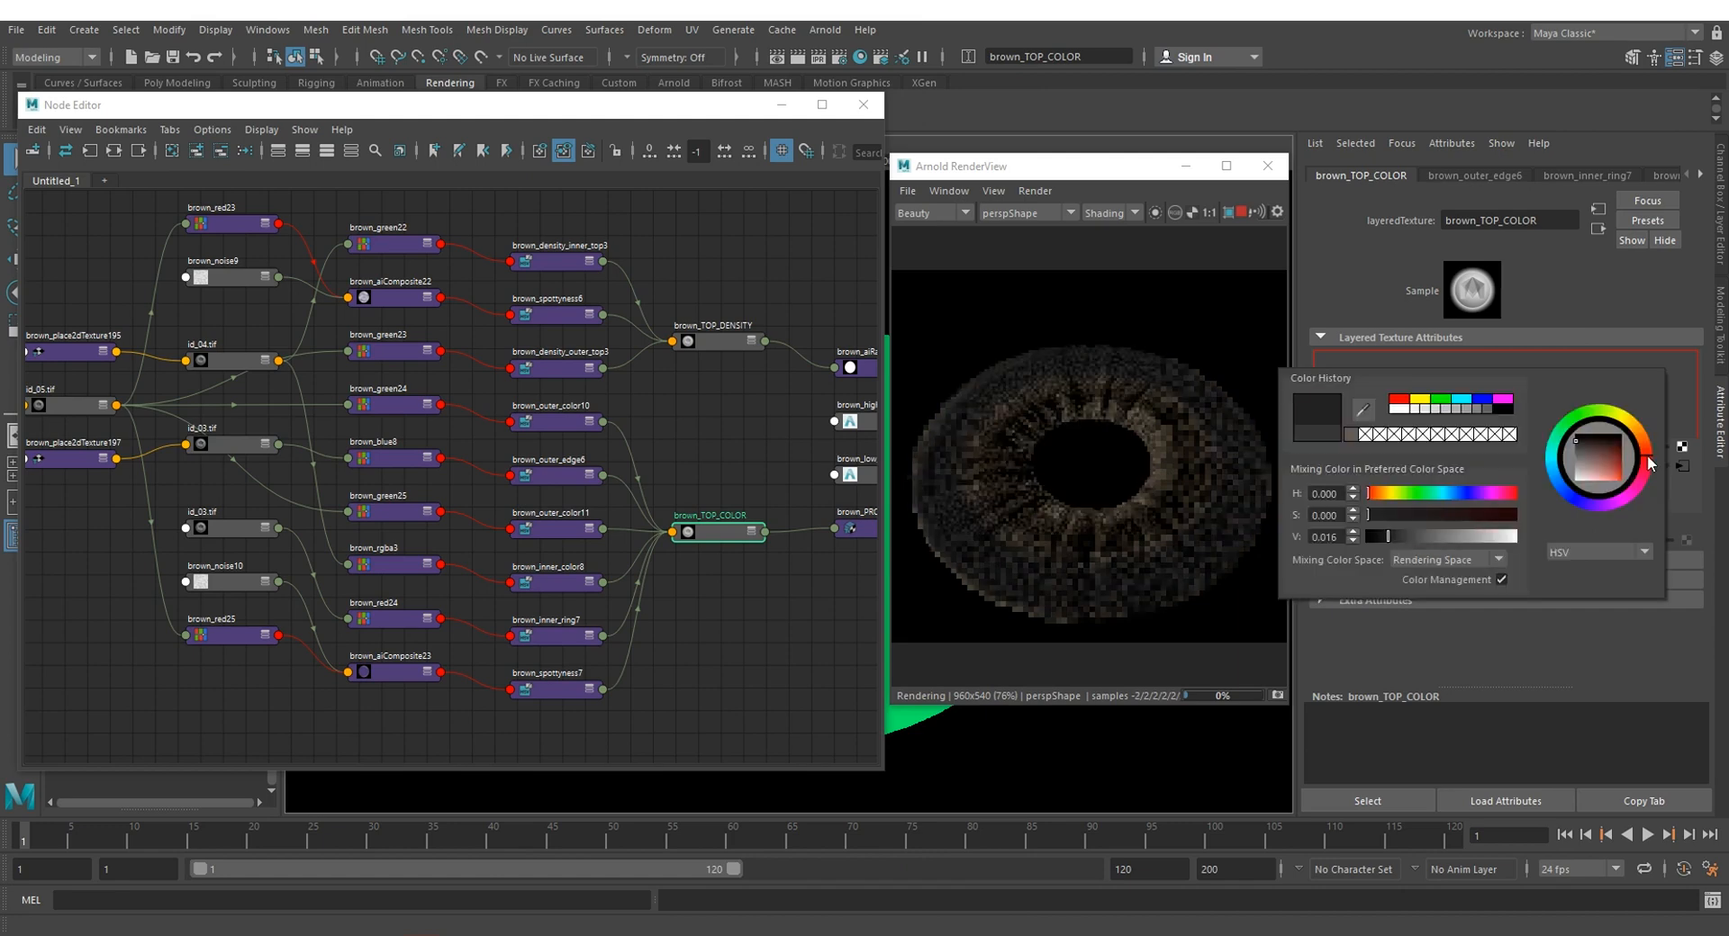
pyautogui.click(1401, 514)
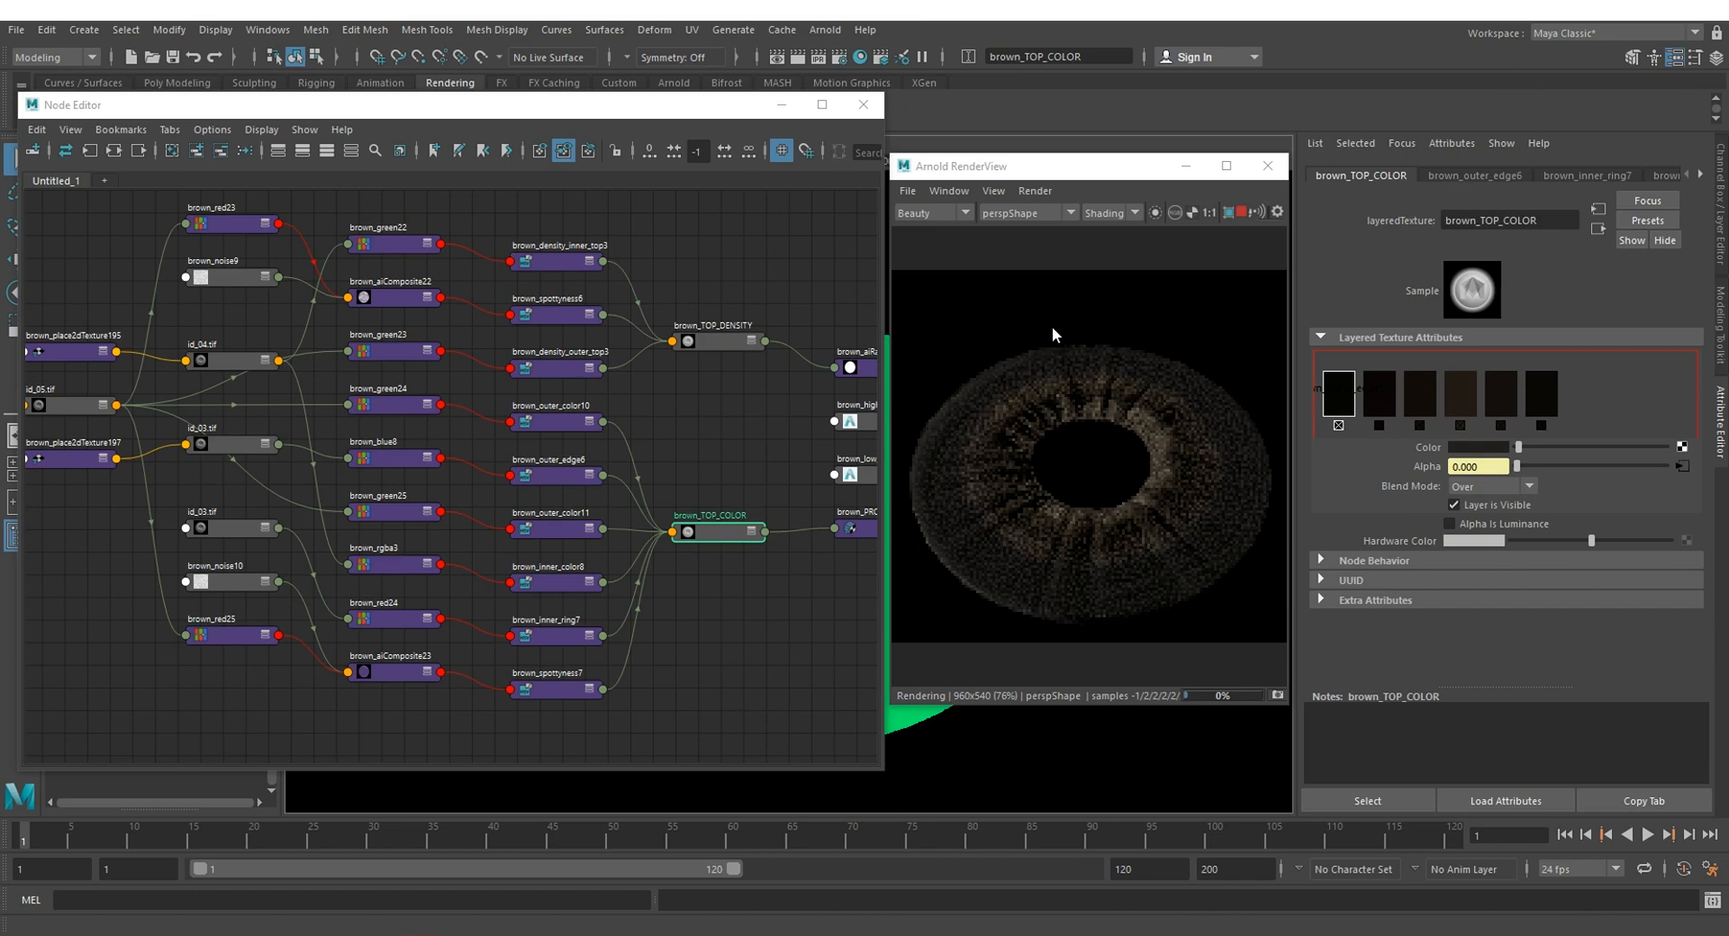
# Step: Darken the colour of the brown_density_inner_top3 layer in the brown_TOP_DENSITY layered texture
pyautogui.click(720, 341)
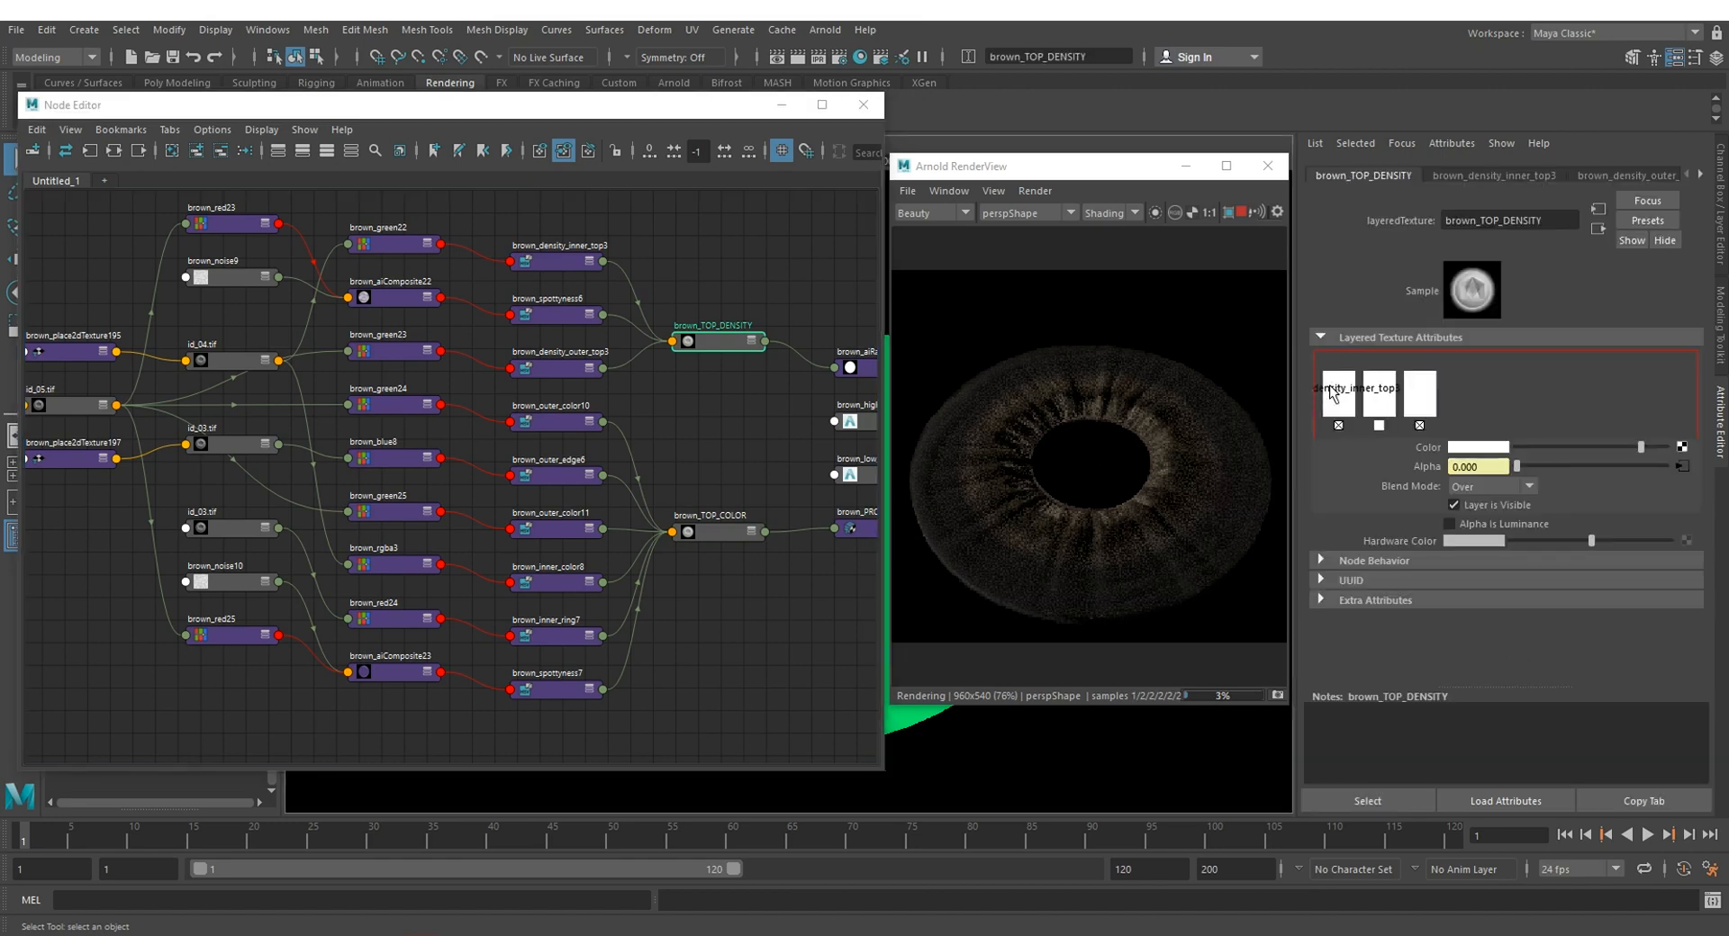
pyautogui.click(1330, 388)
pyautogui.click(1549, 447)
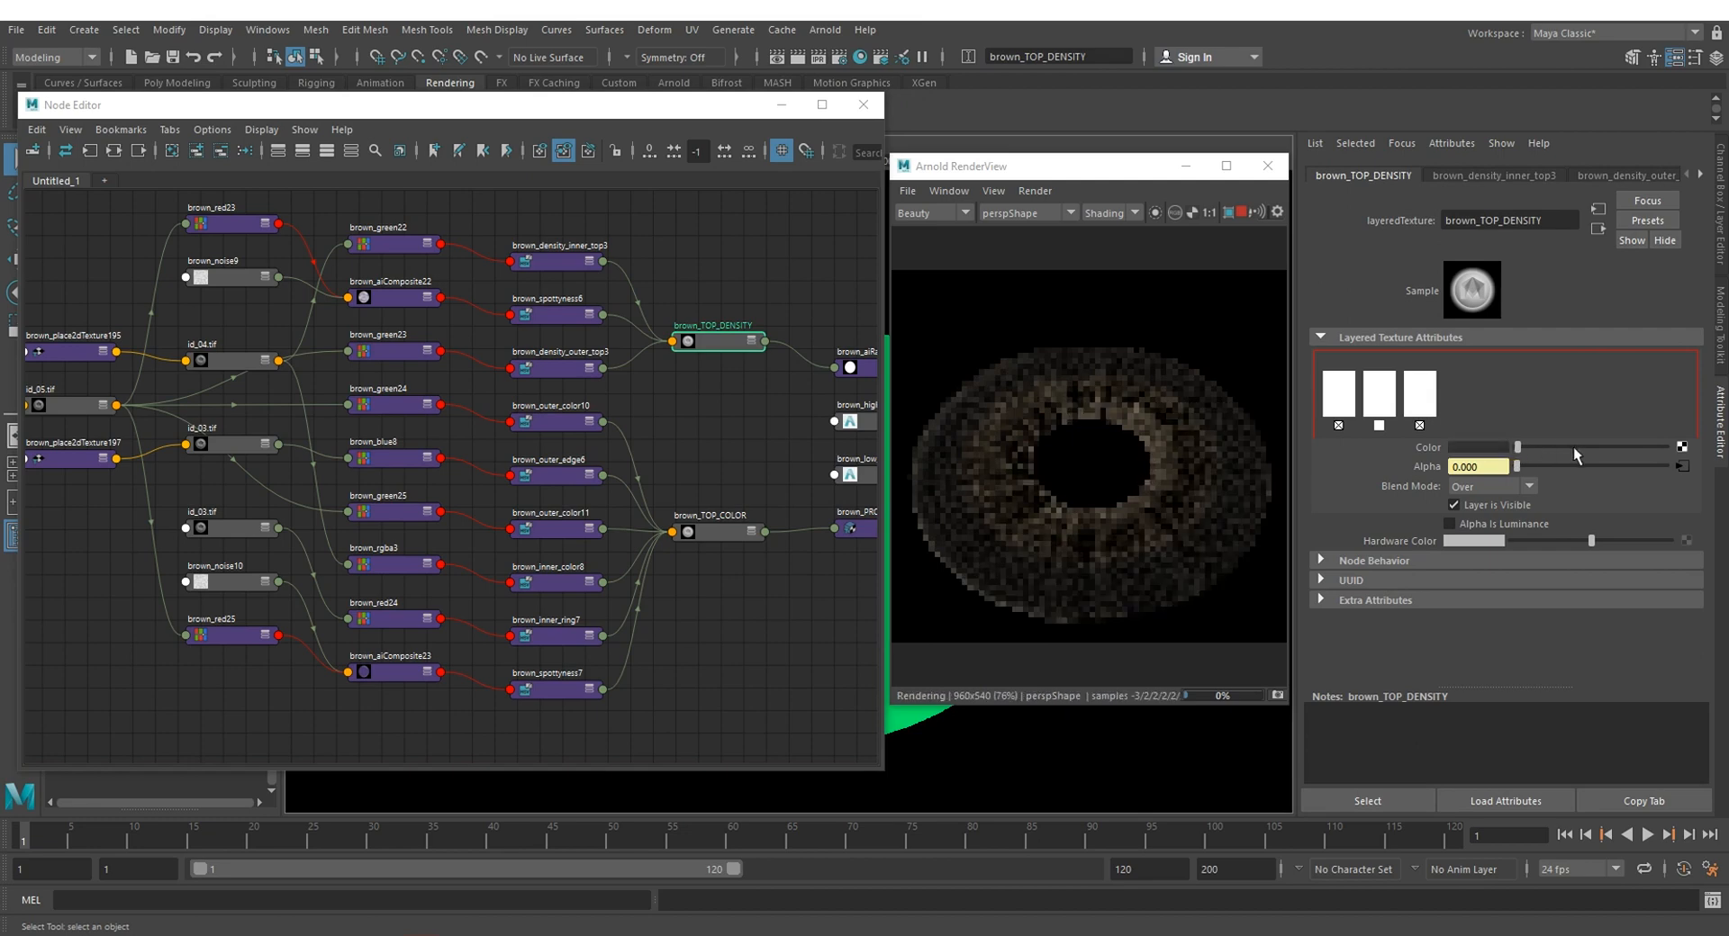
pyautogui.moveTo(1573, 447); pyautogui.dragTo(1509, 448)
# Step: Reshape the value curve of brown_outer_color10 with points at position 0.5806, value 0.4570 and position 0.3032, value 0.1656, plus a raised peak
pyautogui.click(396, 458)
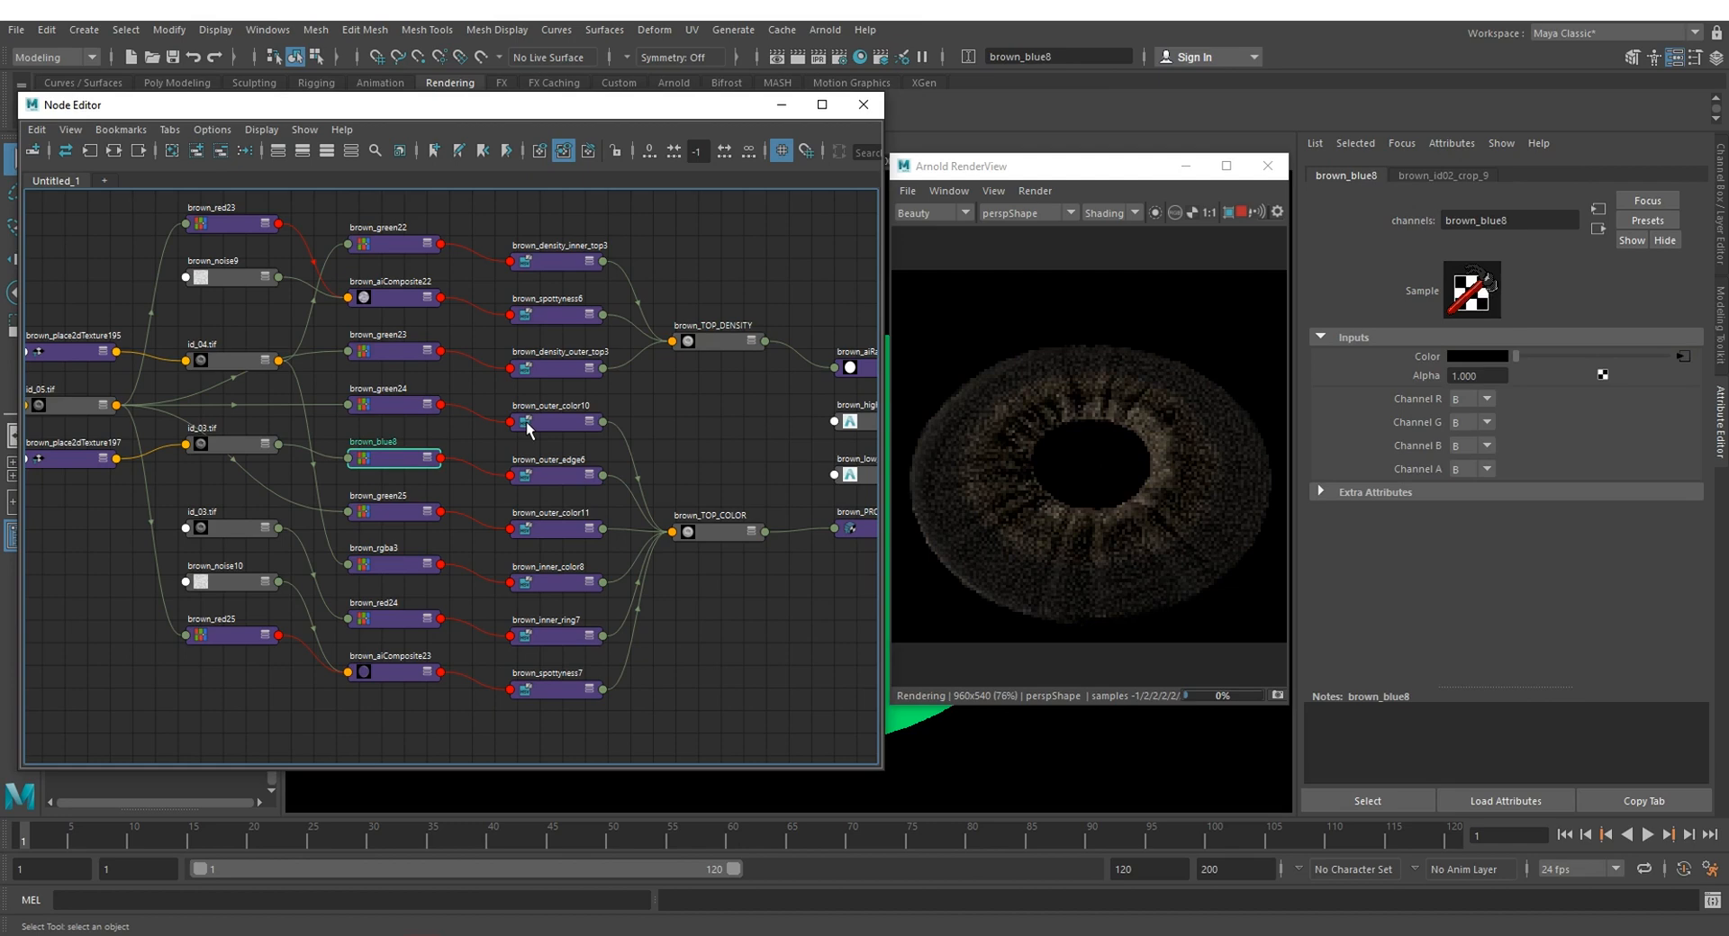
pyautogui.click(527, 425)
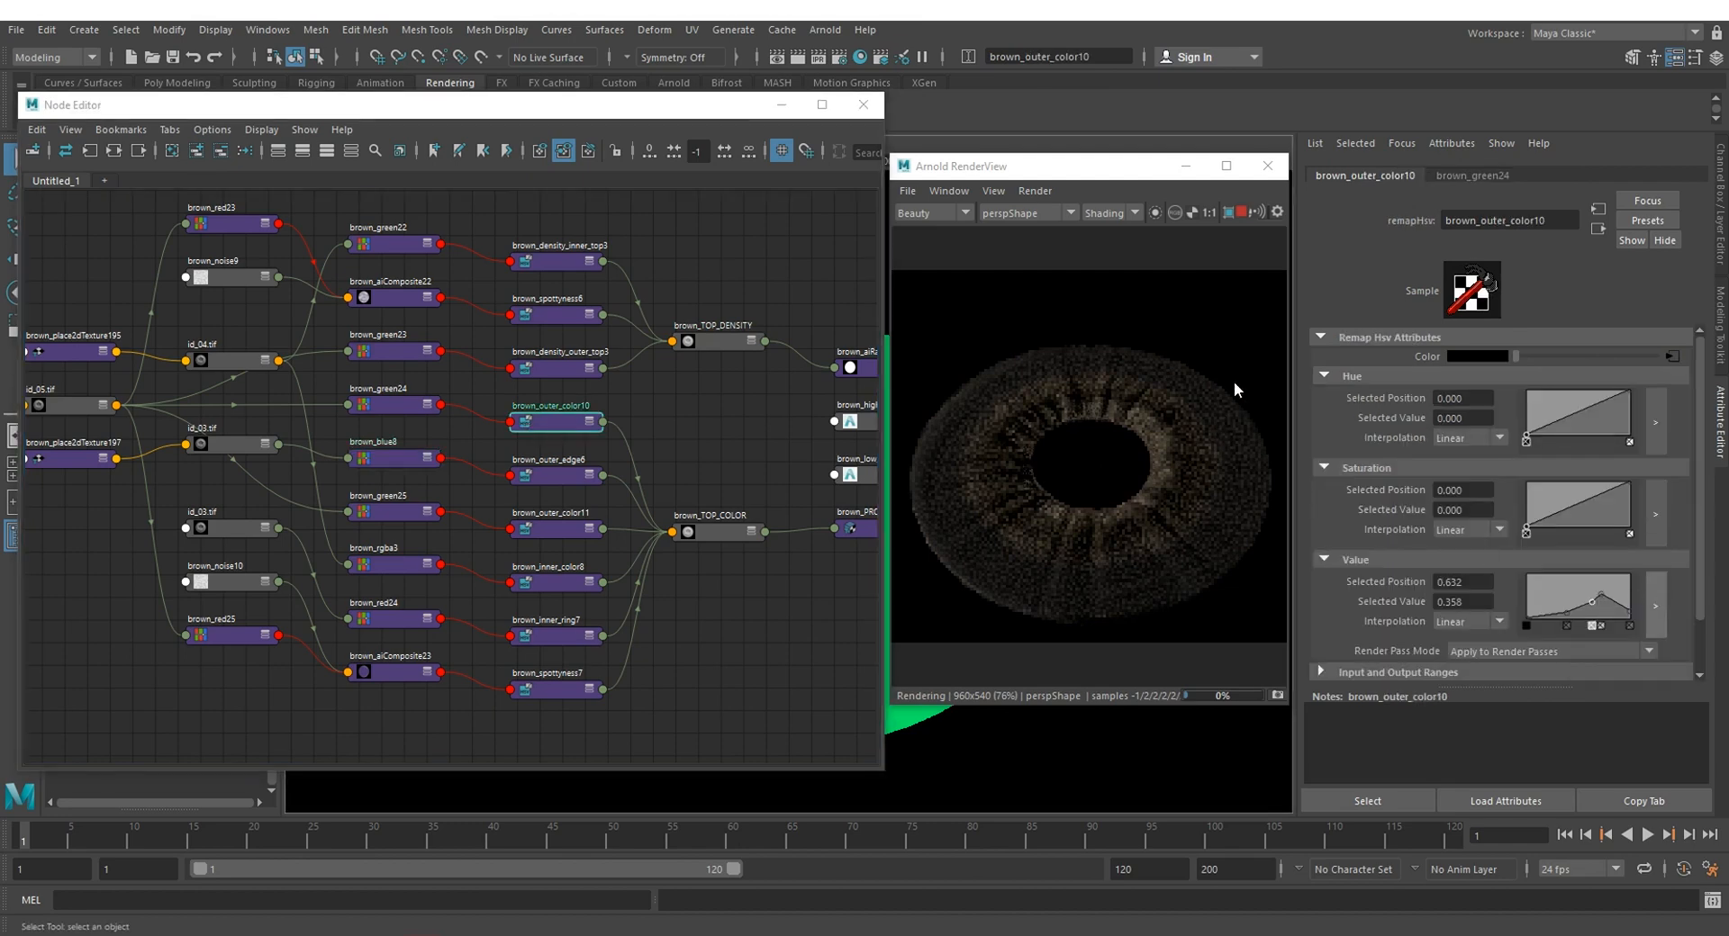
pyautogui.moveTo(734, 320); pyautogui.dragTo(347, 289)
pyautogui.moveTo(615, 368); pyautogui.dragTo(617, 317)
pyautogui.moveTo(559, 397); pyautogui.dragTo(529, 382)
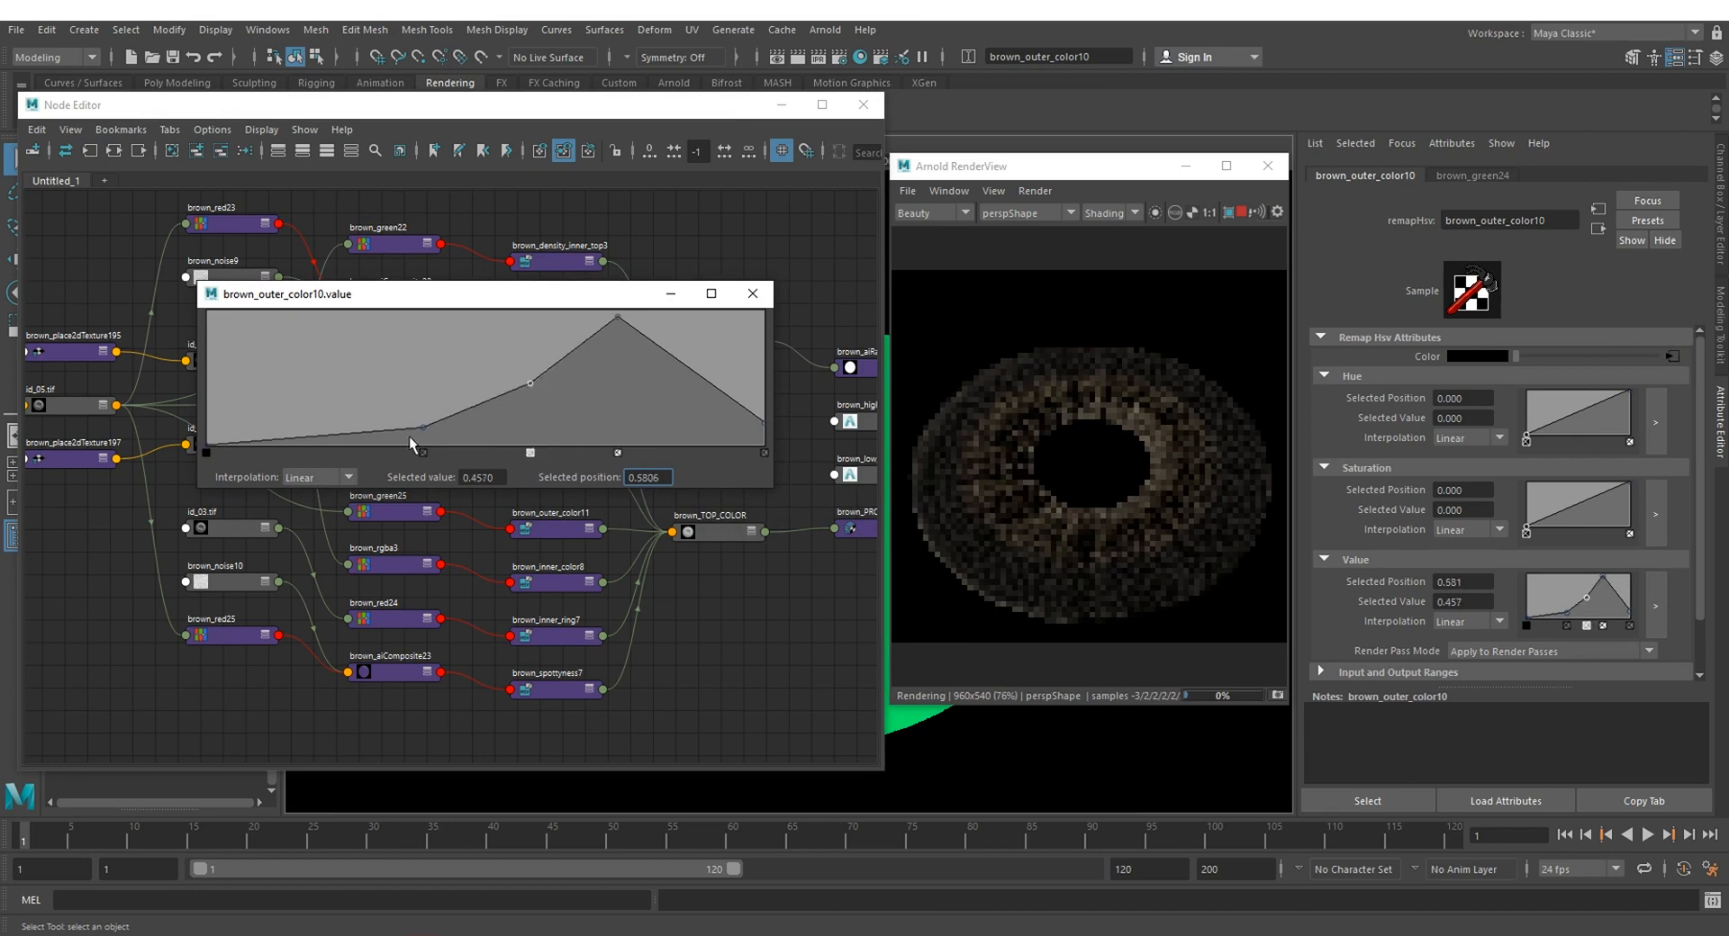
pyautogui.moveTo(424, 427); pyautogui.dragTo(377, 422)
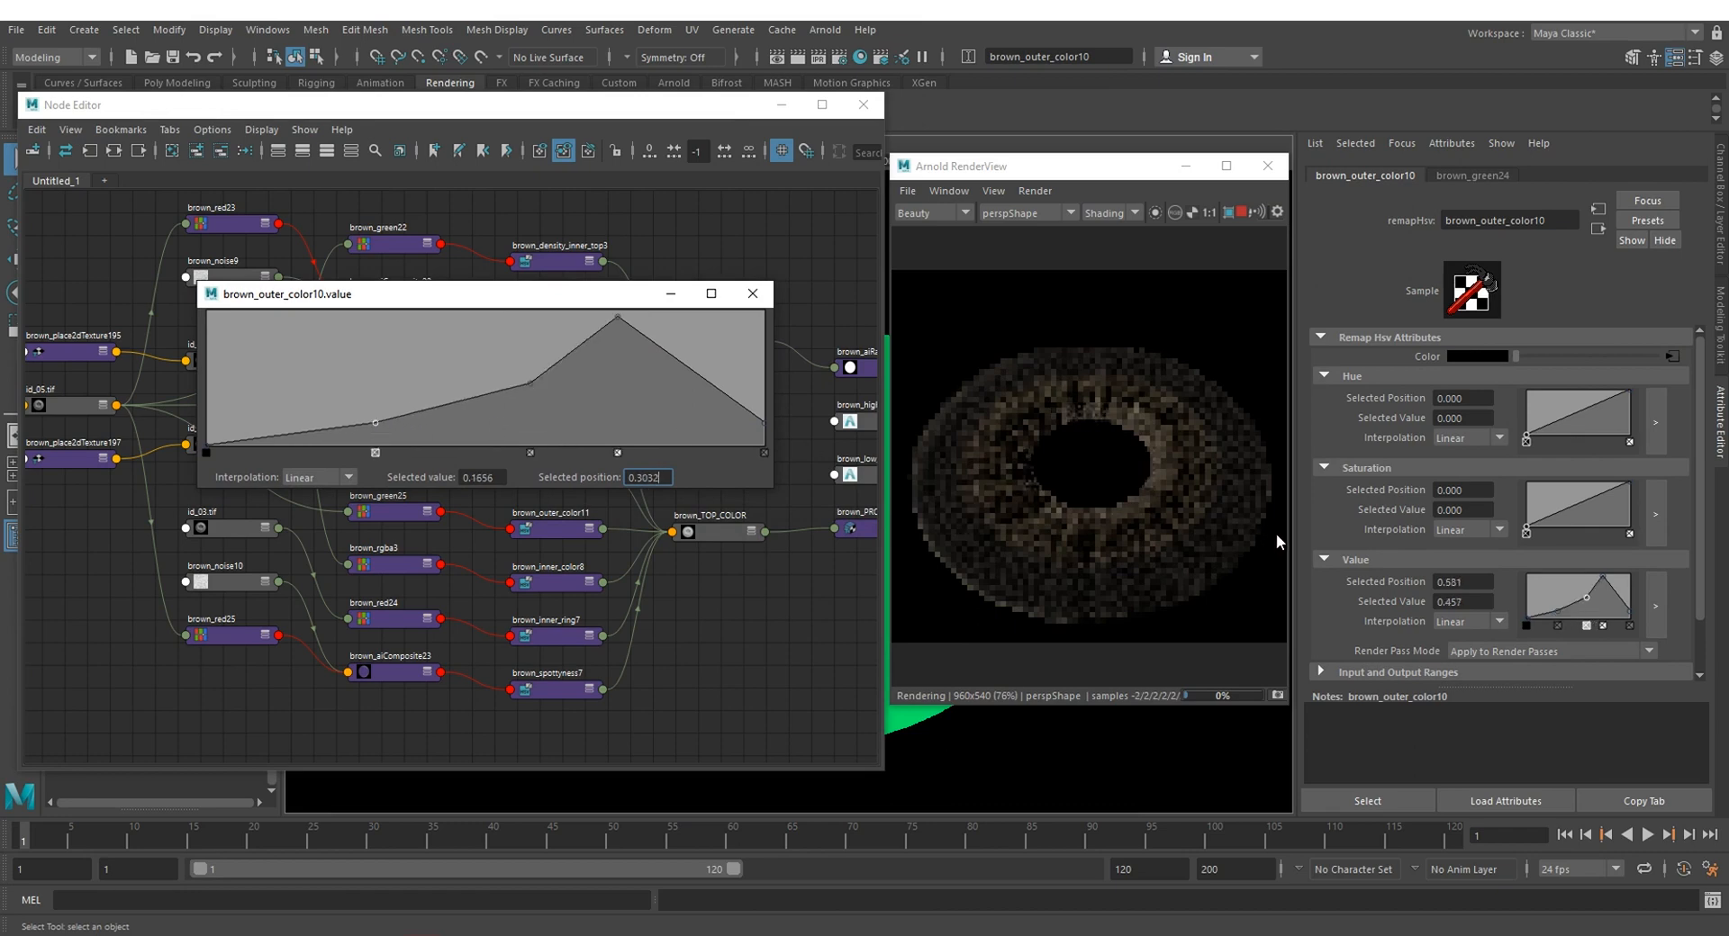
pyautogui.click(746, 289)
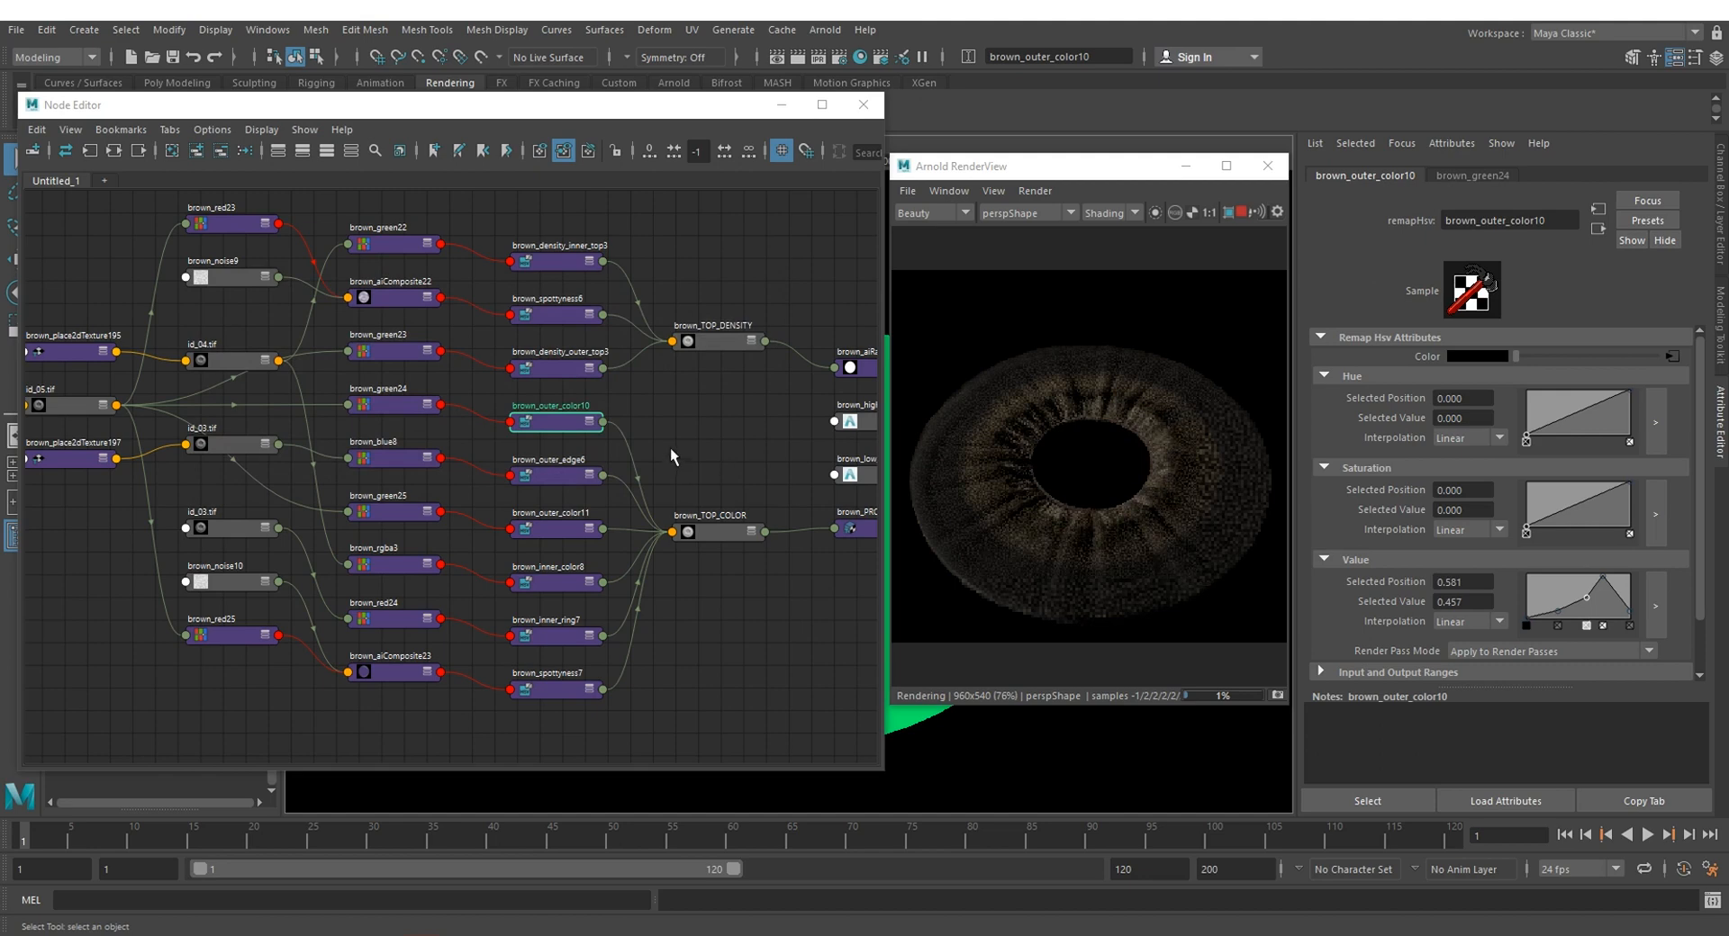
# Step: Reframe the perspective view closer to the iris and limit the Arnold render to a crop region over the lower iris
pyautogui.keyDown('alt'); pyautogui.moveTo(729, 395); pyautogui.dragTo(626, 425, button='middle'); pyautogui.keyUp('alt')
pyautogui.scroll(-3, 657, 406)
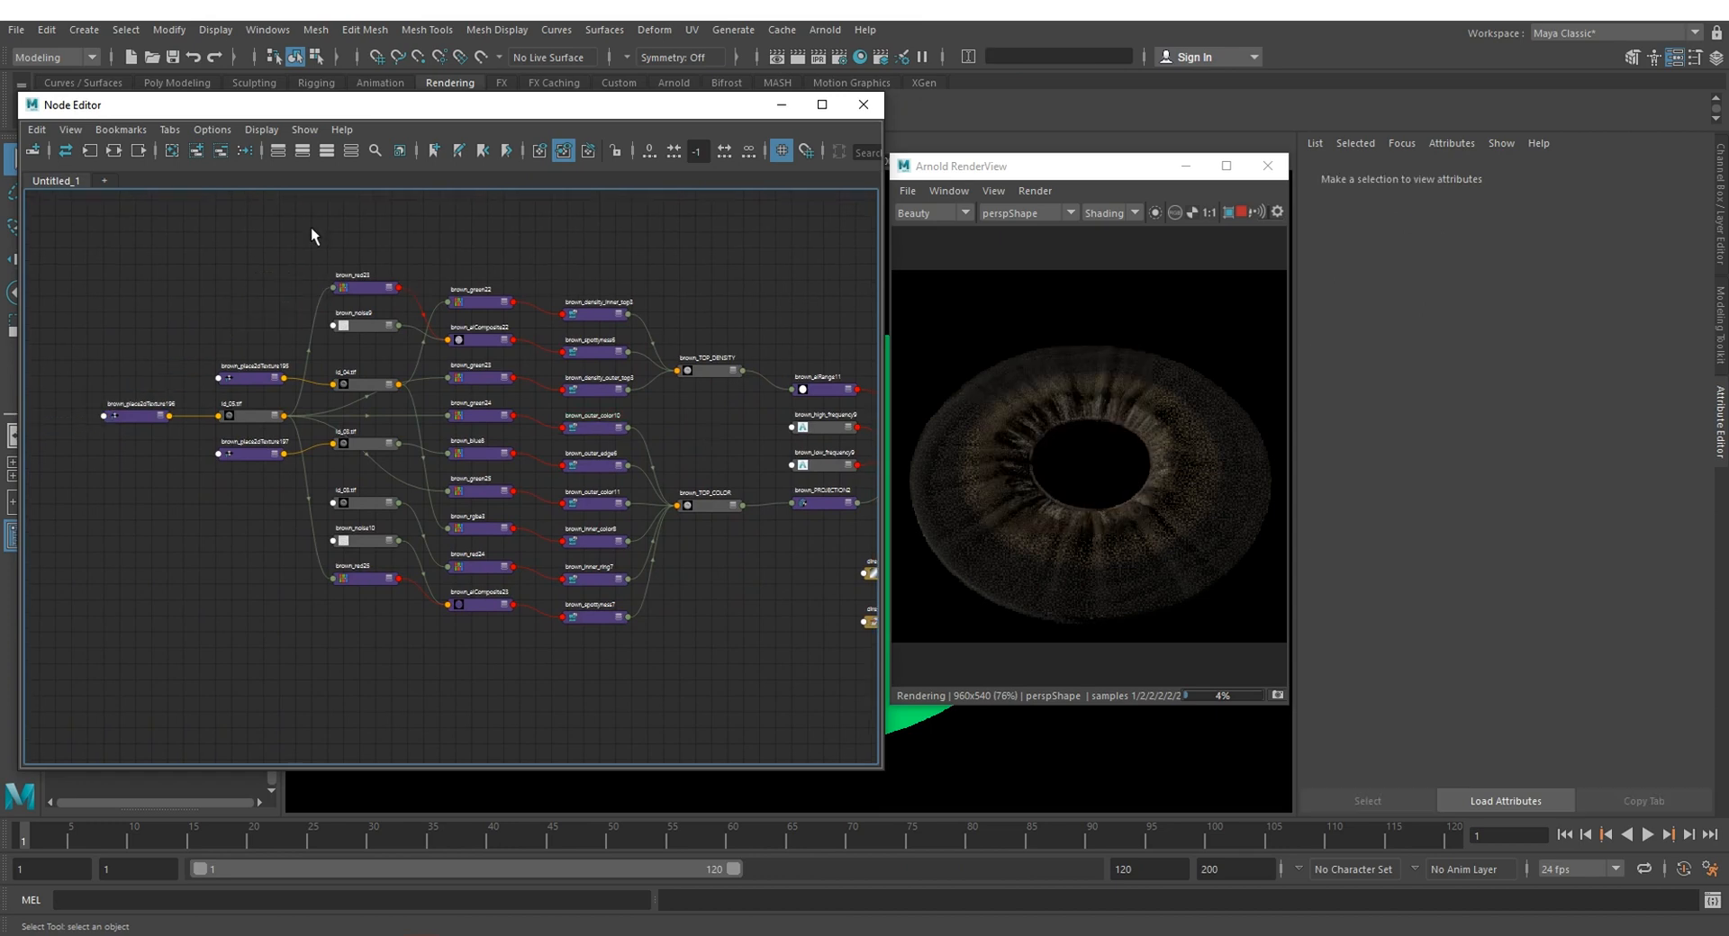
pyautogui.moveTo(312, 228); pyautogui.dragTo(437, 647)
pyautogui.click(765, 607)
pyautogui.keyDown('alt'); pyautogui.moveTo(998, 736); pyautogui.dragTo(985, 705, button='right'); pyautogui.keyUp('alt')
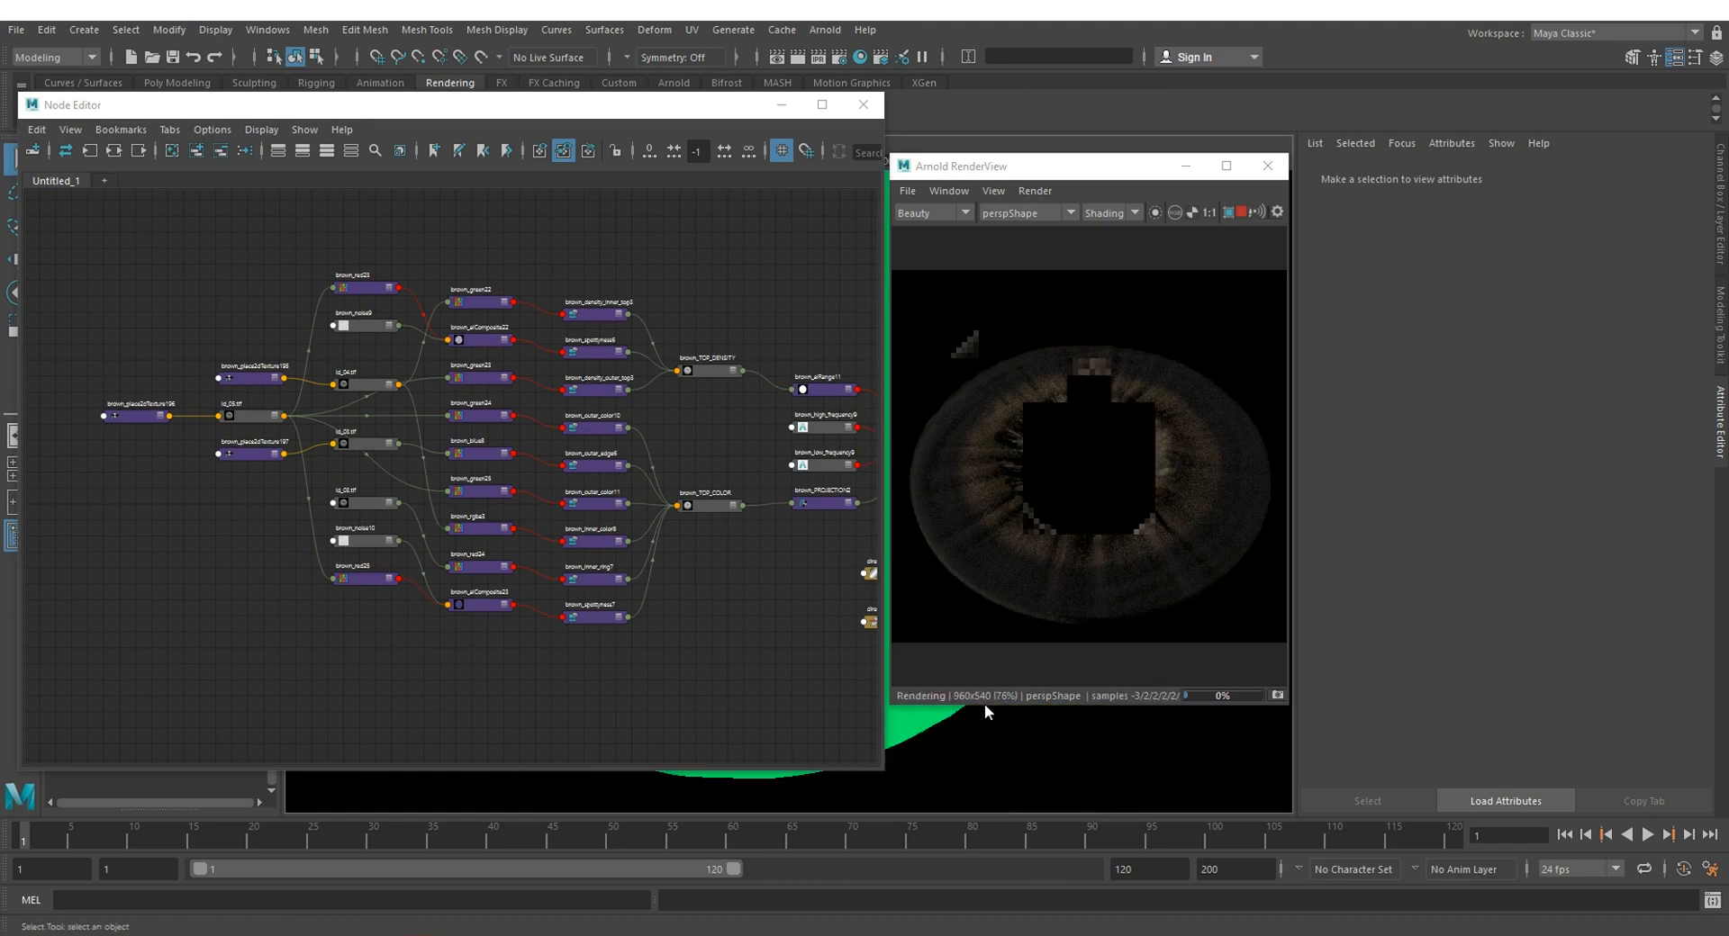
pyautogui.keyDown('alt'); pyautogui.moveTo(1087, 726); pyautogui.dragTo(1158, 725, button='right'); pyautogui.keyUp('alt')
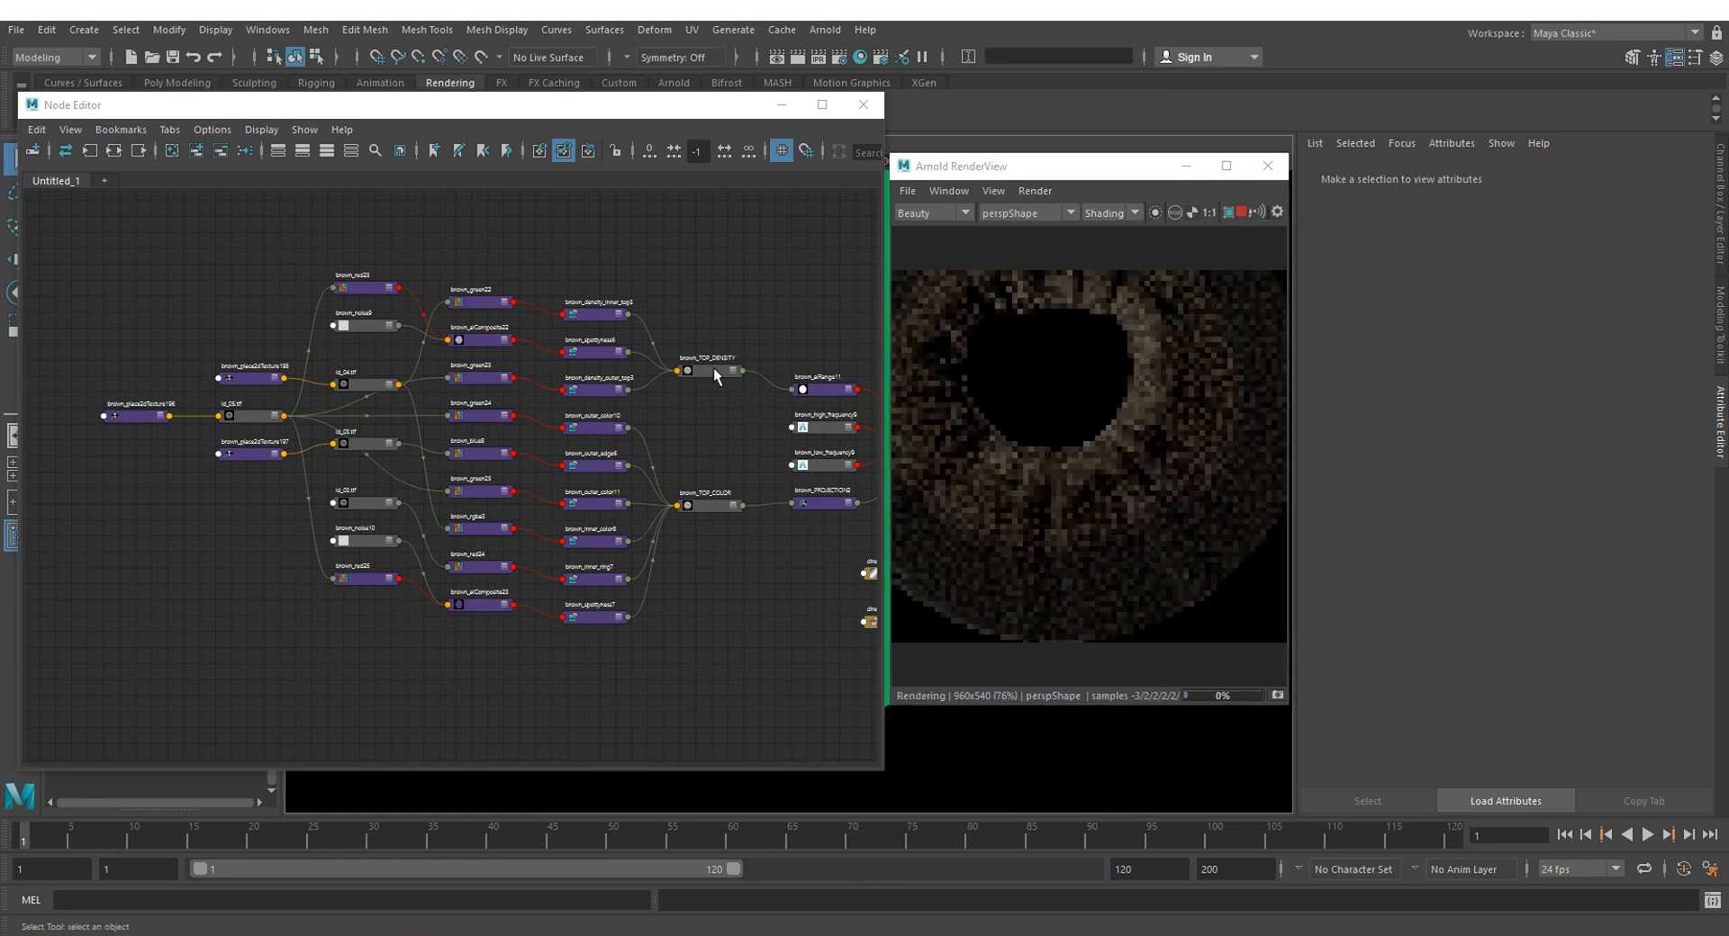
pyautogui.click(1228, 212)
pyautogui.moveTo(1005, 480); pyautogui.dragTo(1183, 617)
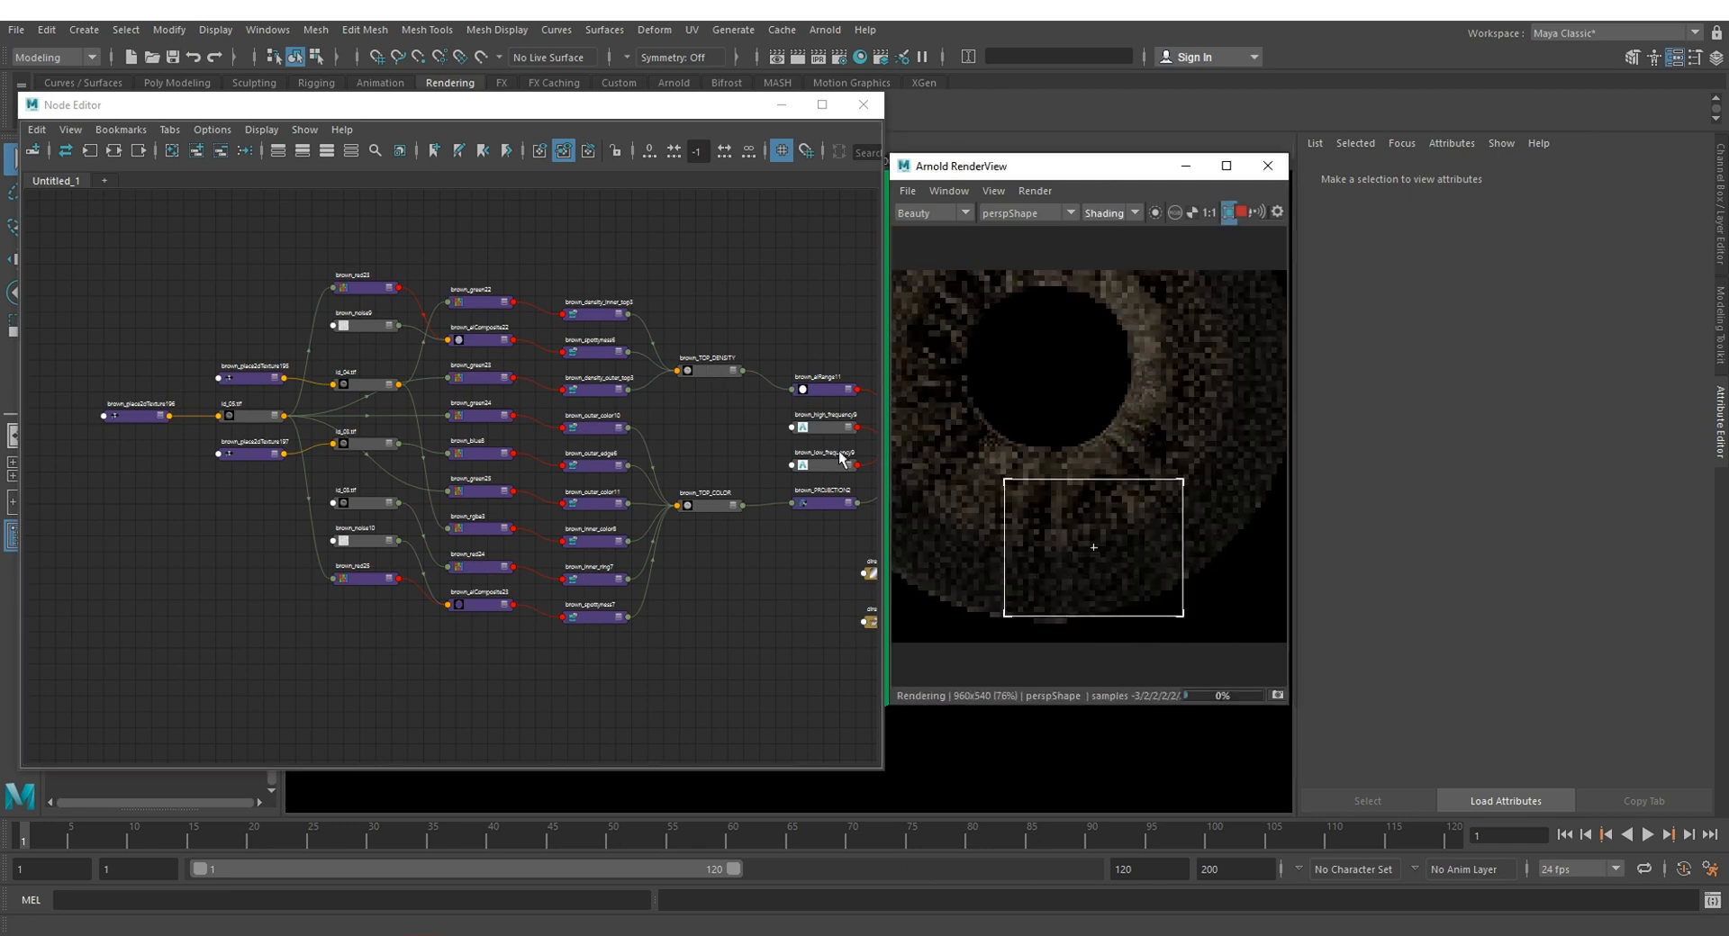
# Step: Darken the colour of the brown_density_outer_top3 layer in the brown_TOP_DENSITY layered texture and check the fibres in the render
pyautogui.click(820, 393)
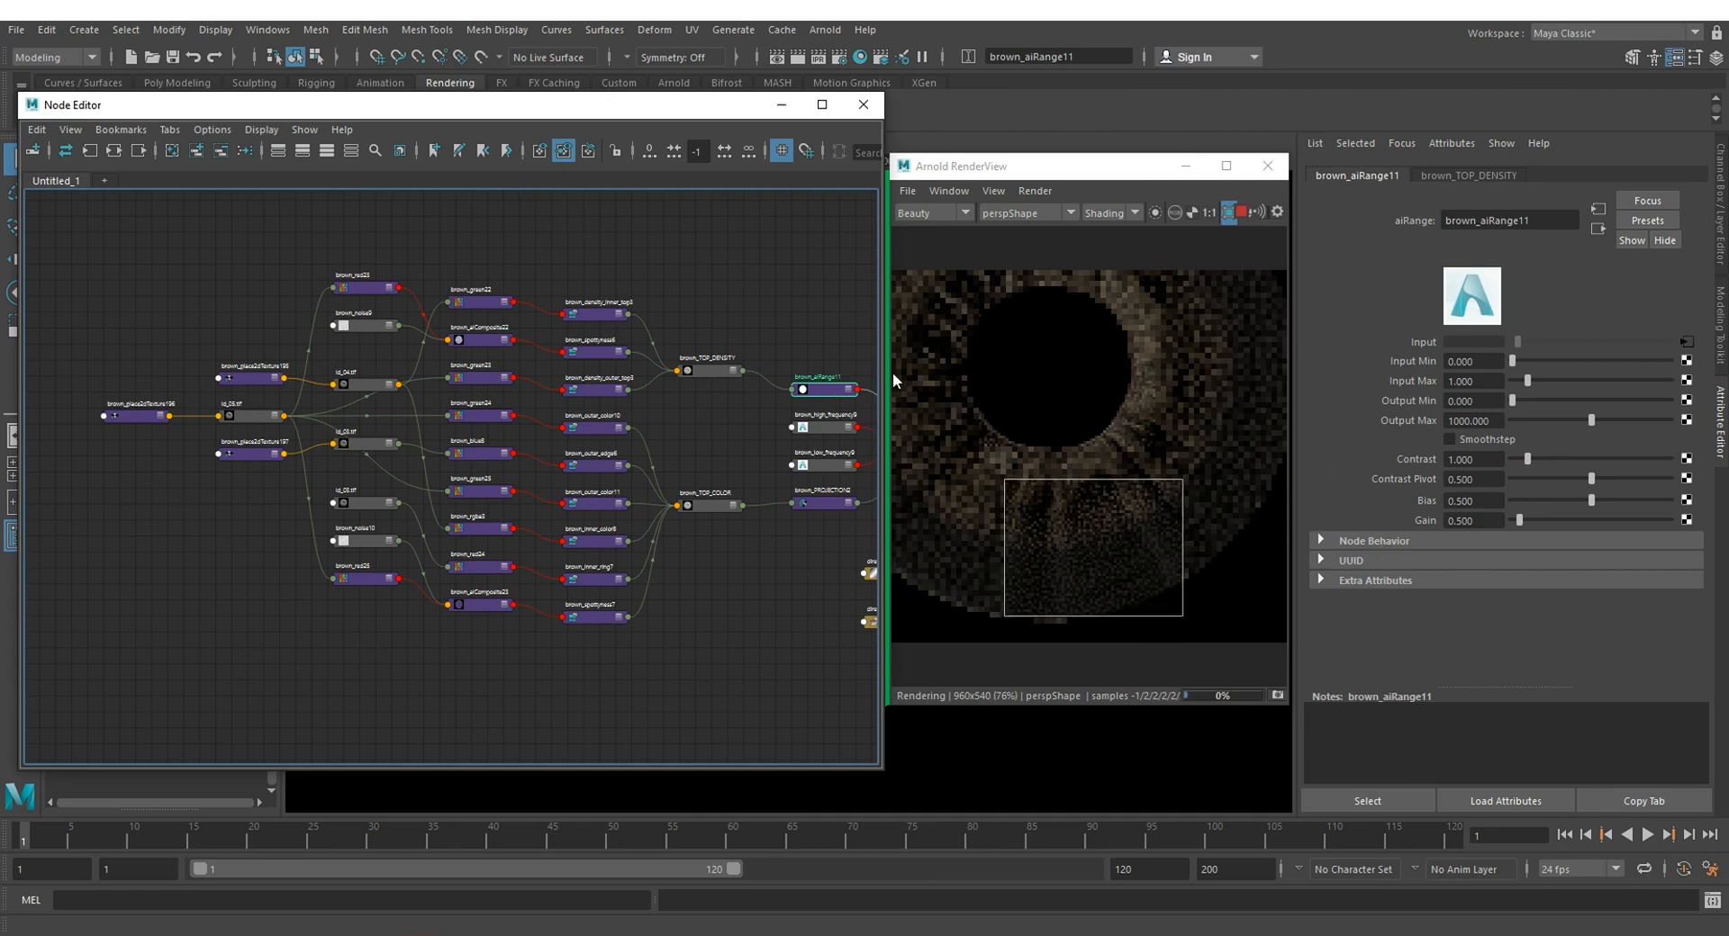
pyautogui.doubleClick(697, 359)
pyautogui.click(698, 375)
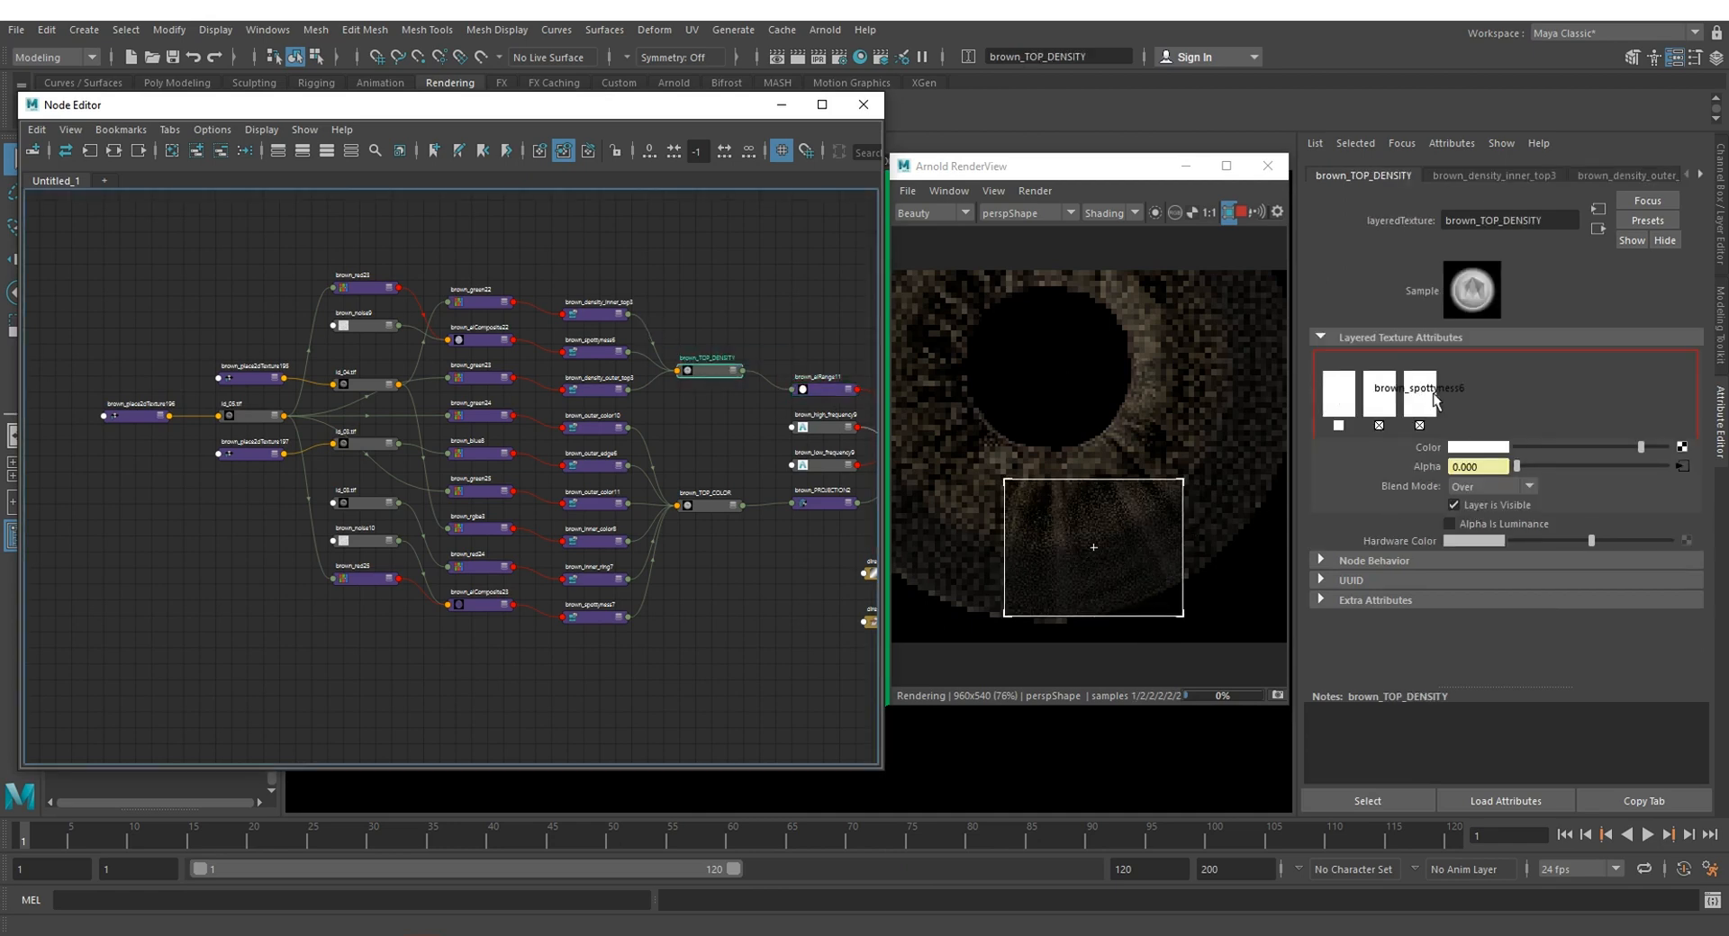
pyautogui.click(1378, 394)
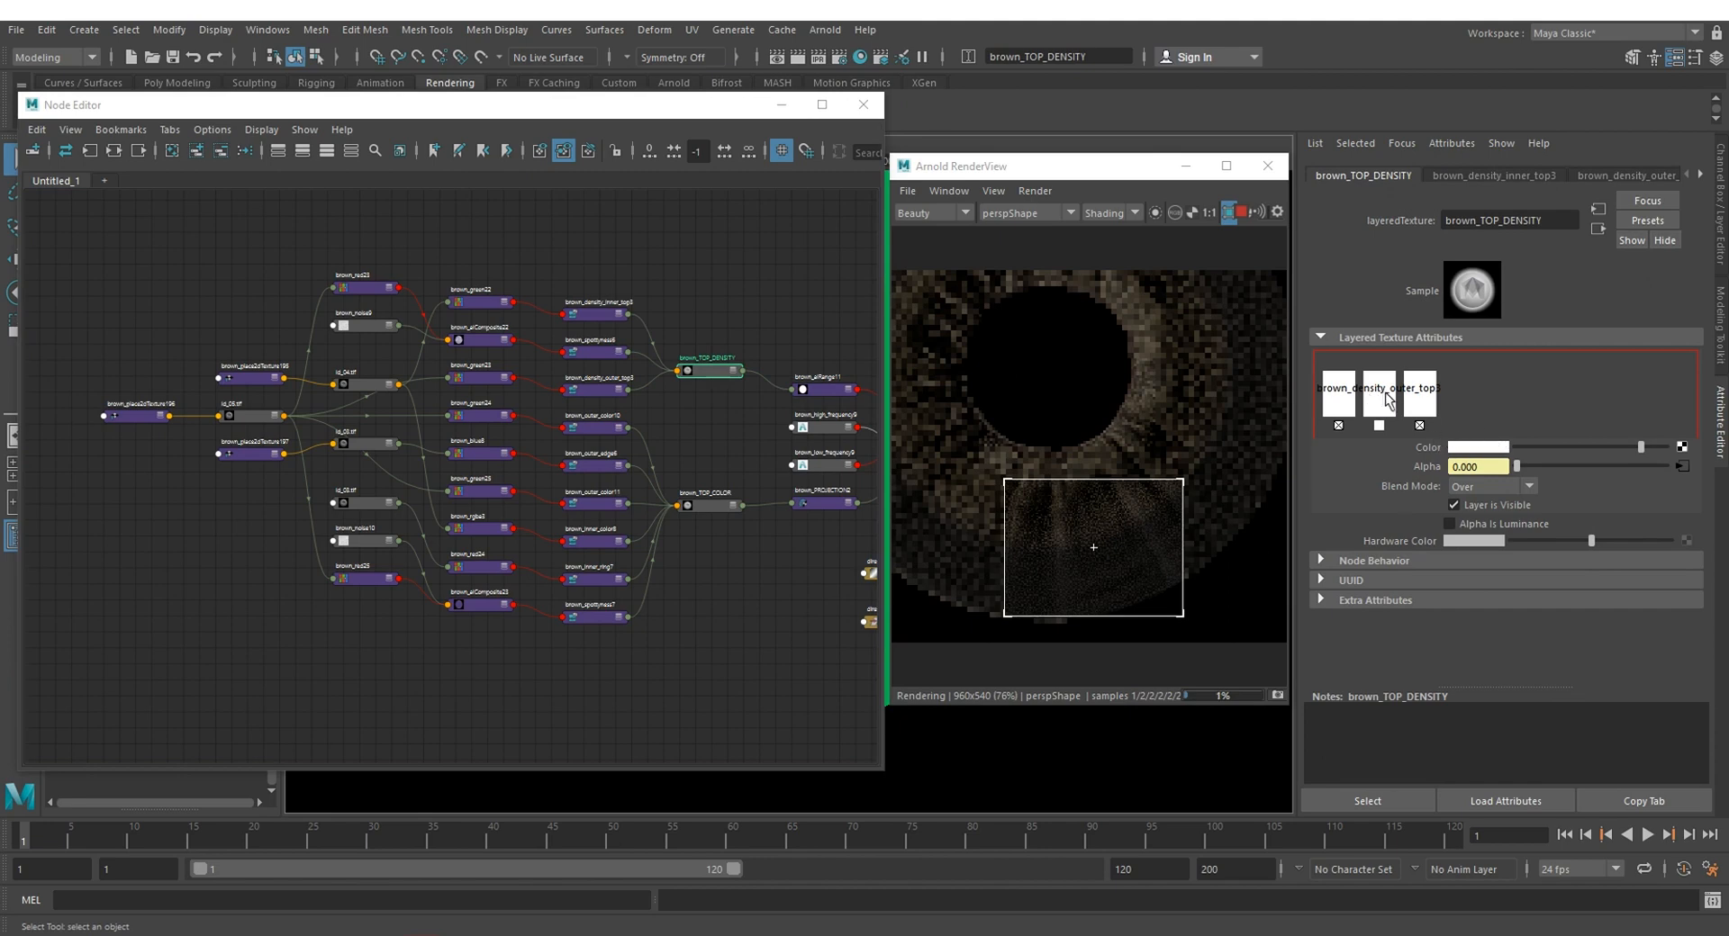
pyautogui.moveTo(1639, 447); pyautogui.dragTo(1518, 447)
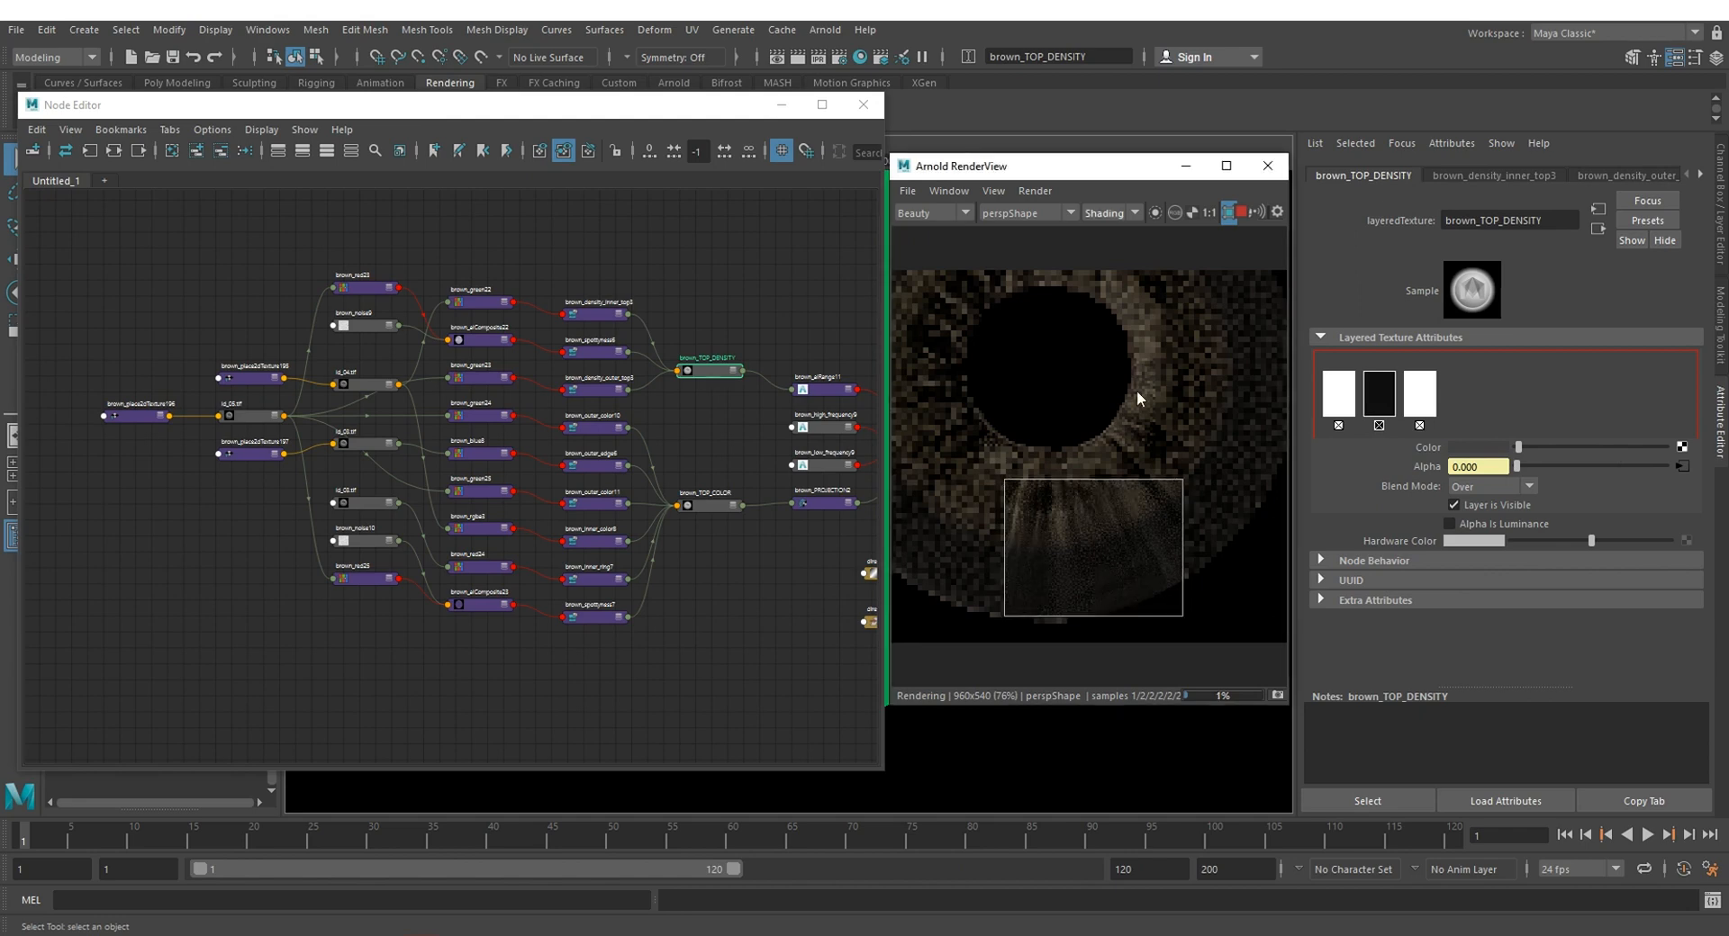
pyautogui.scroll(3, 1122, 565)
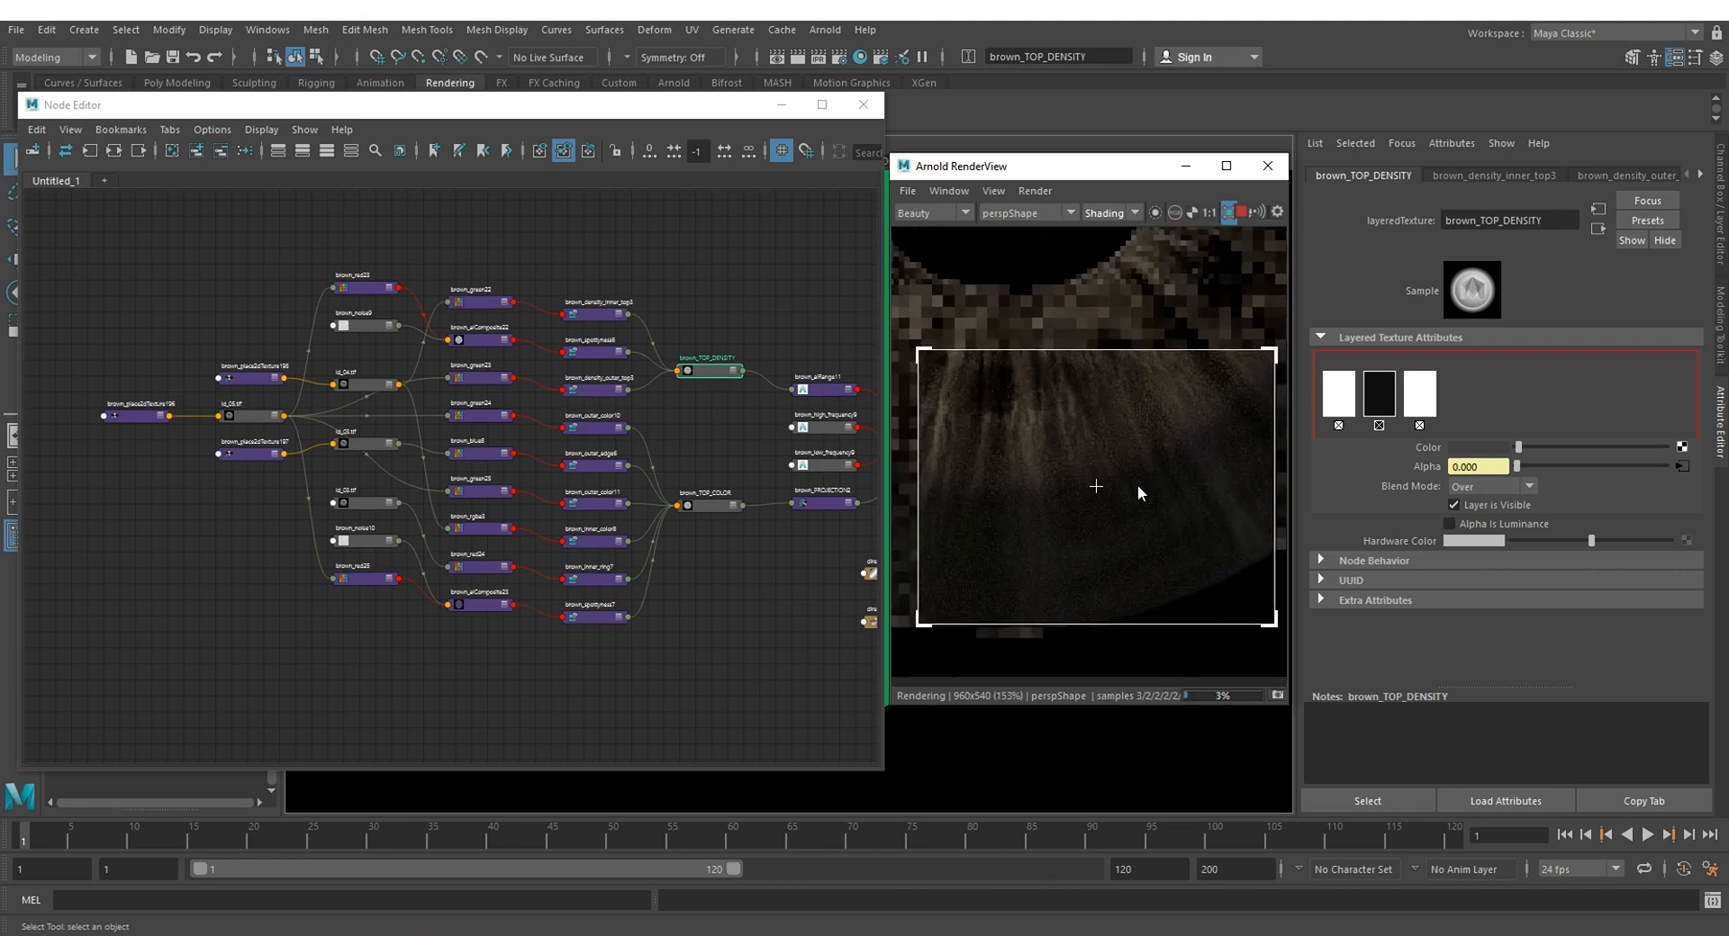
pyautogui.scroll(-3, 1070, 504)
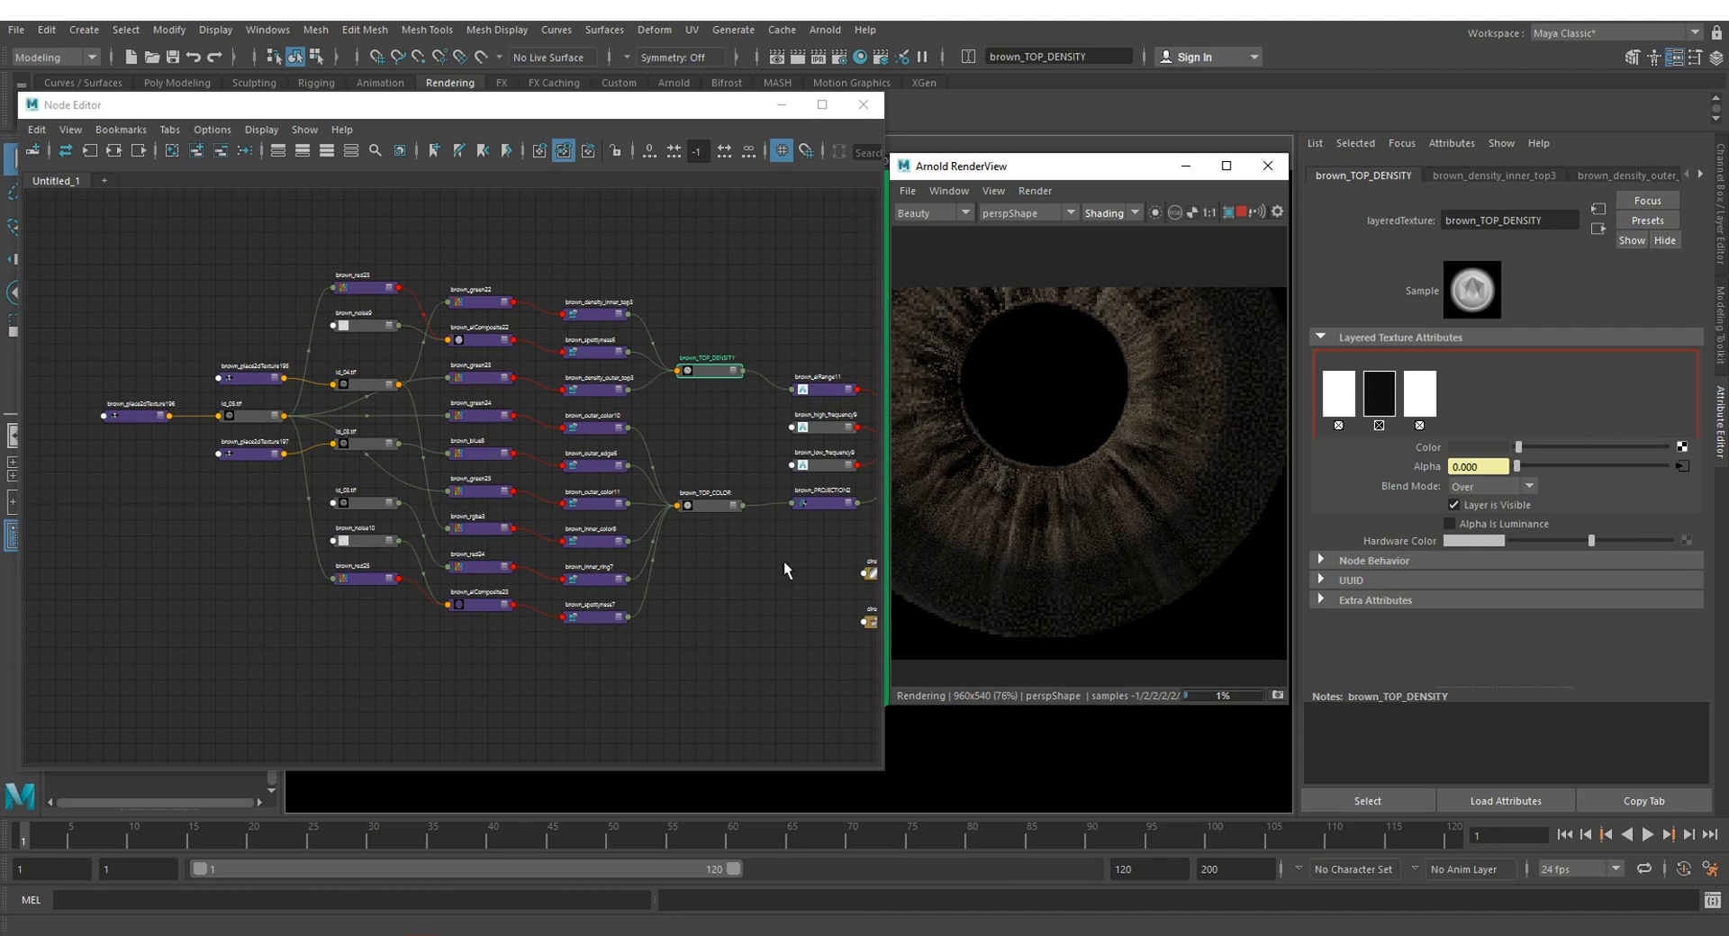
# Step: Examine the id_04.tif file node, the red and green channel nodes feeding the density branch, and the utility maps folder
pyautogui.moveTo(783, 560); pyautogui.dragTo(583, 594, button='middle')
pyautogui.scroll(-1, 689, 588)
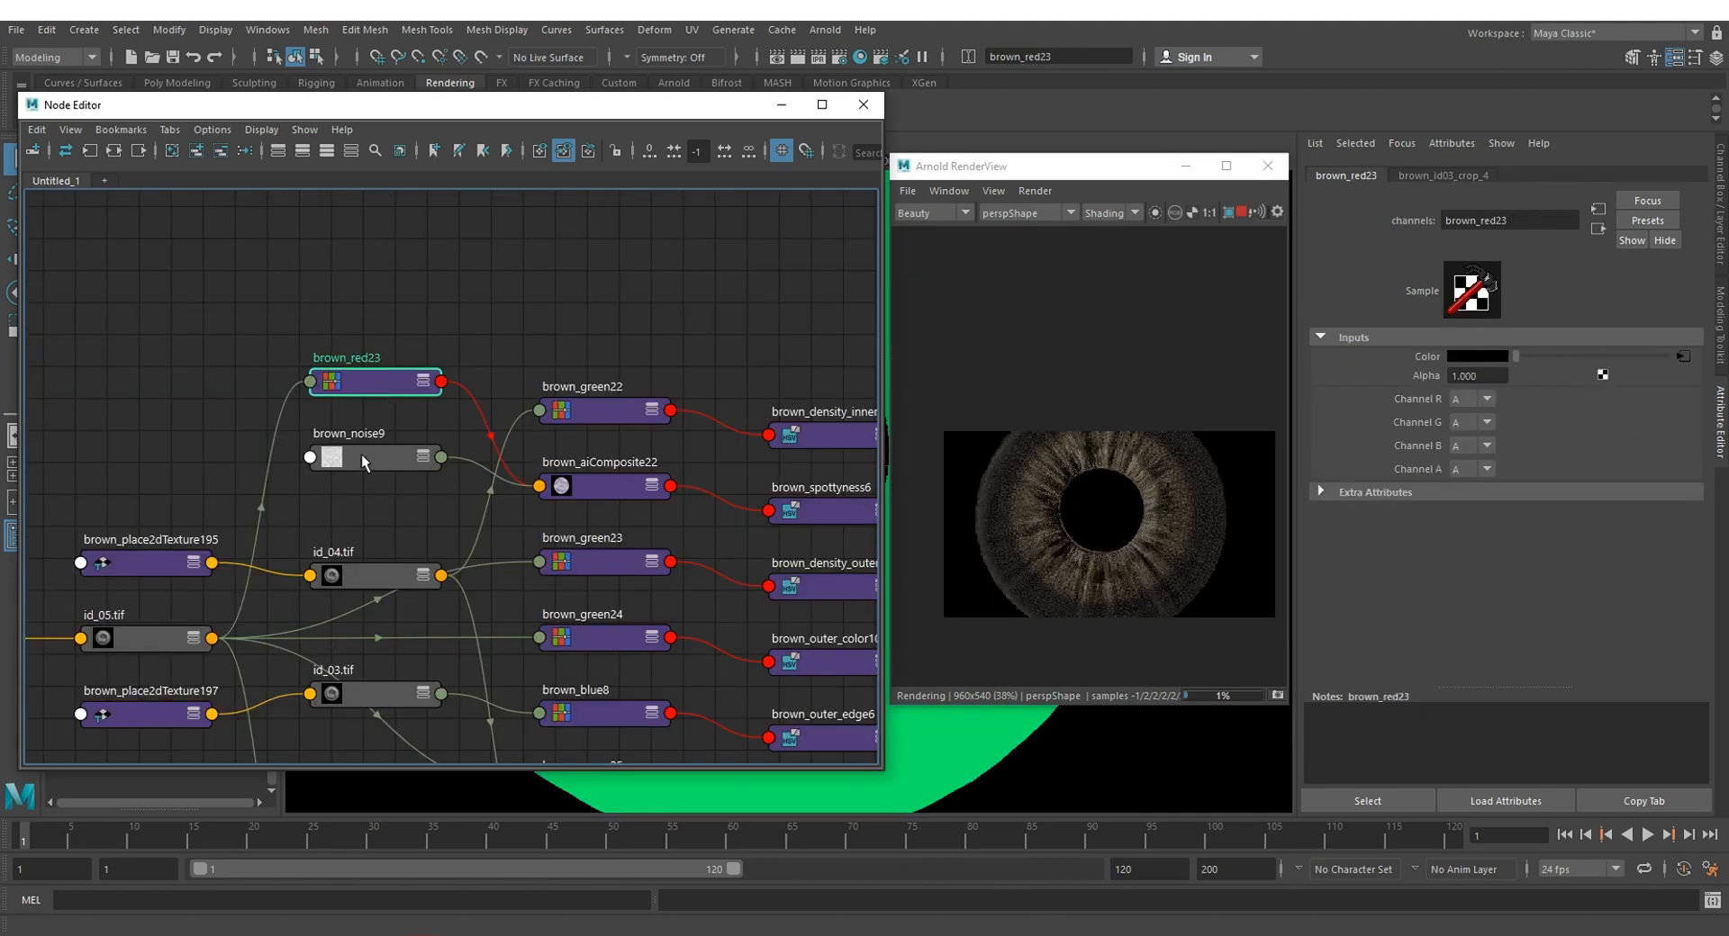
pyautogui.moveTo(234, 270); pyautogui.dragTo(452, 325)
pyautogui.click(381, 375)
pyautogui.click(416, 567)
pyautogui.click(596, 560)
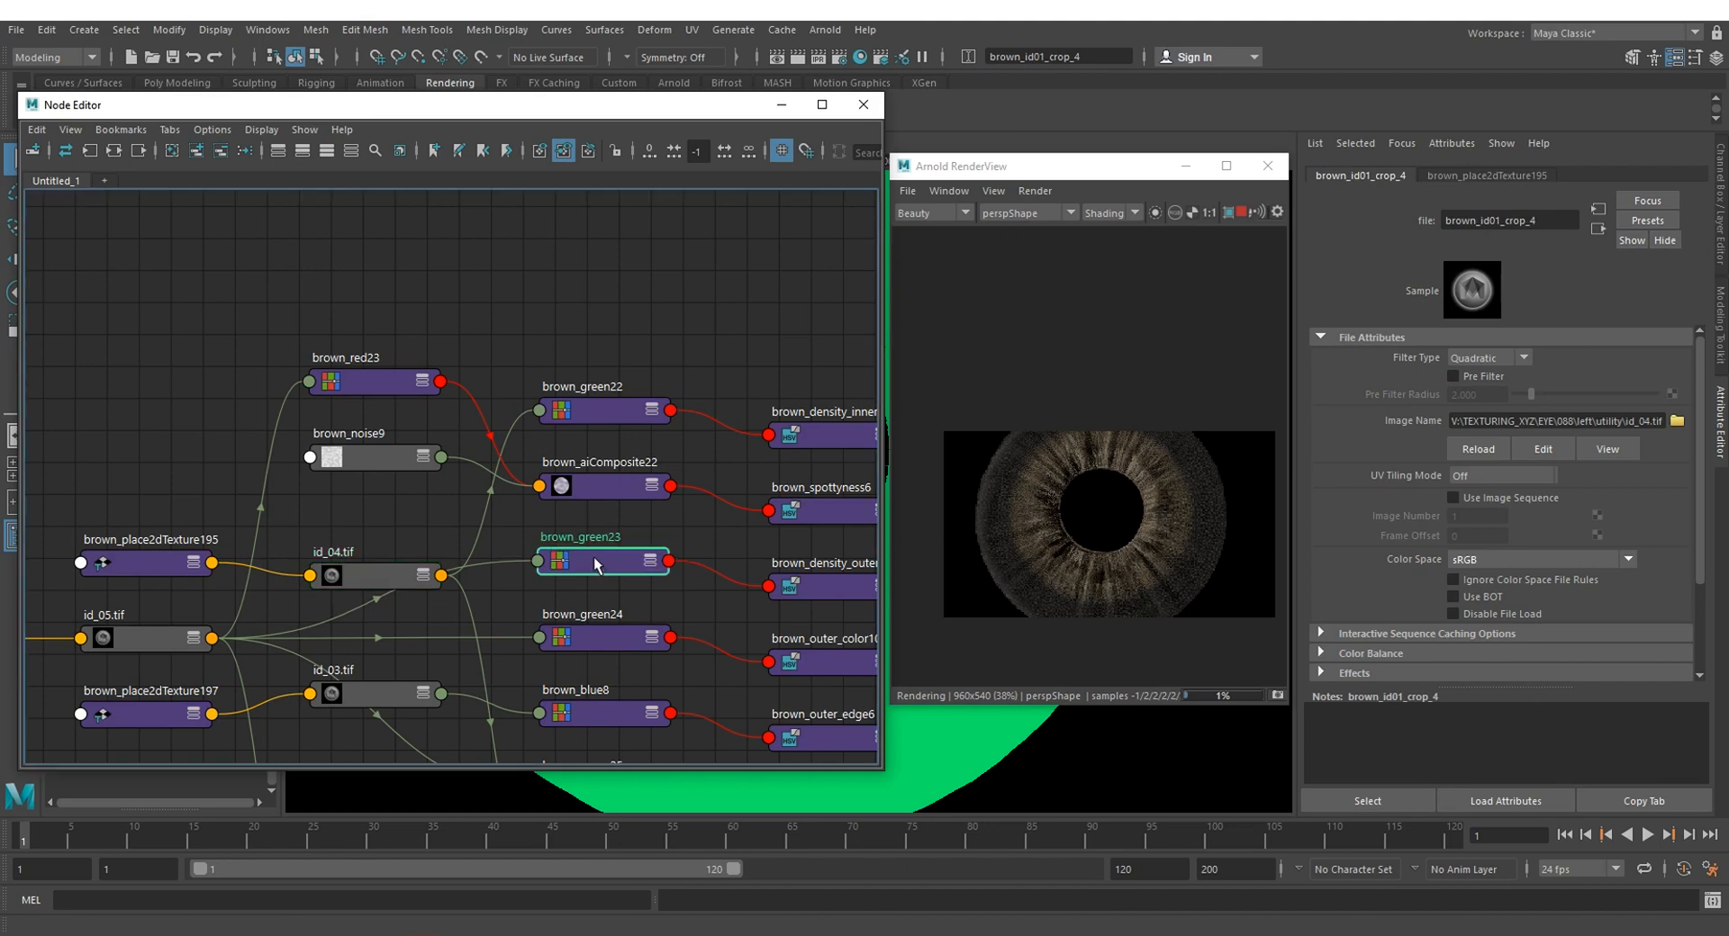
pyautogui.click(599, 414)
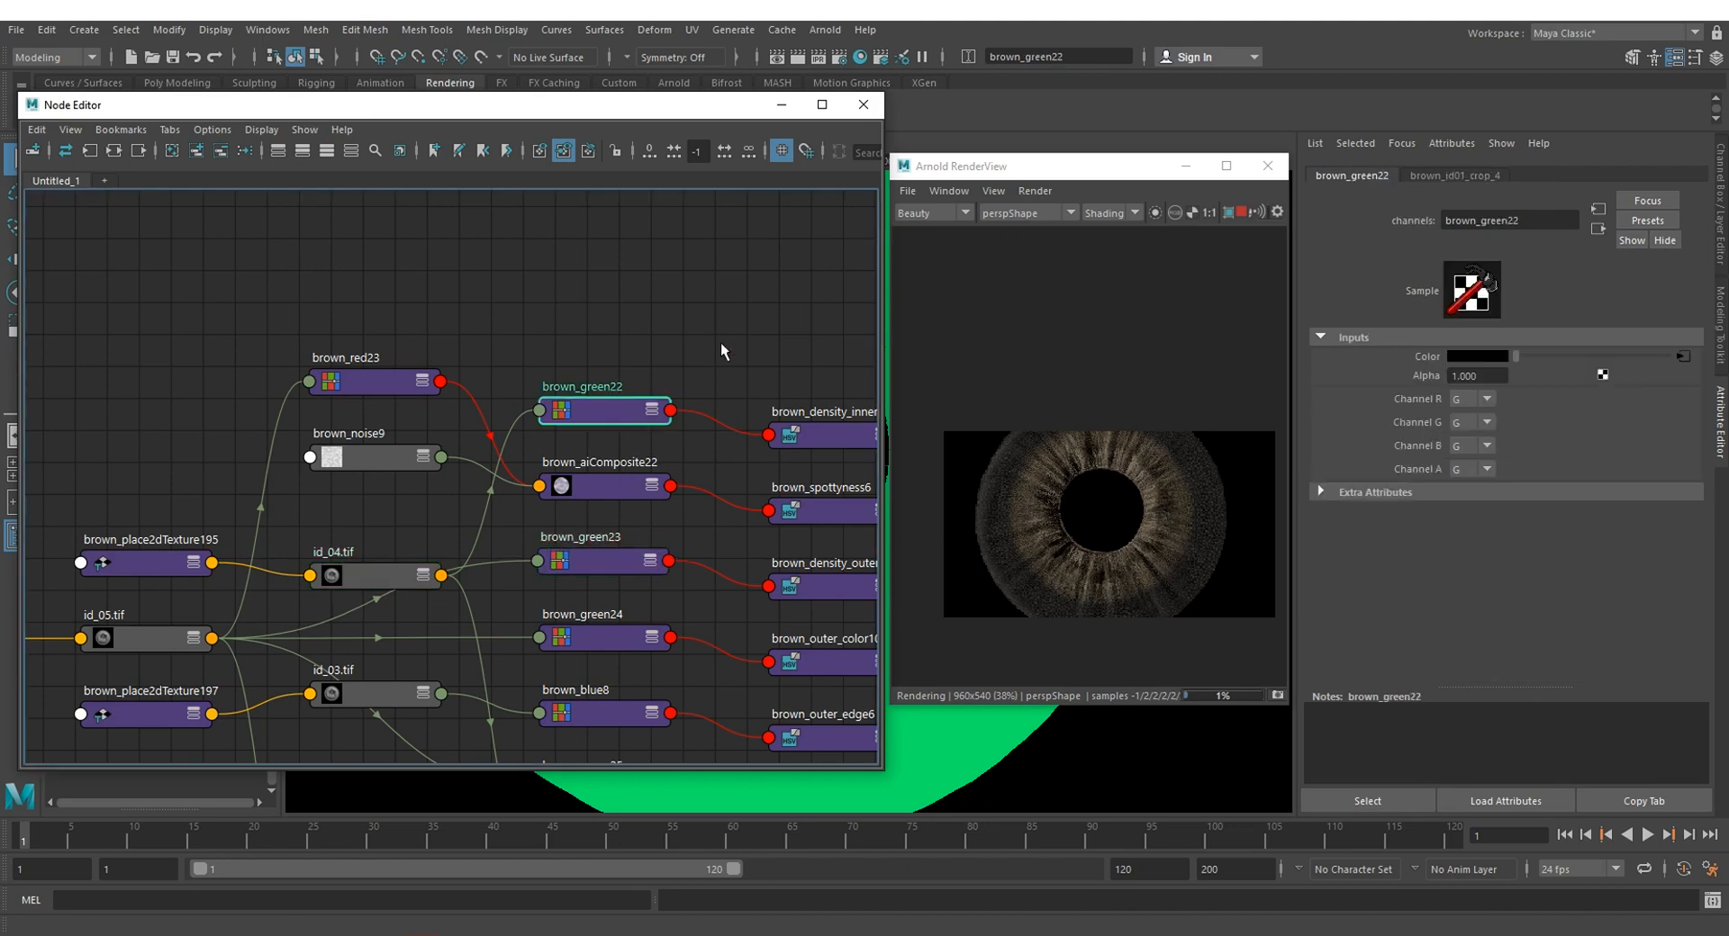
pyautogui.keyDown('alt'); pyautogui.moveTo(693, 288); pyautogui.dragTo(666, 138, button='middle'); pyautogui.keyUp('alt')
pyautogui.click(576, 409)
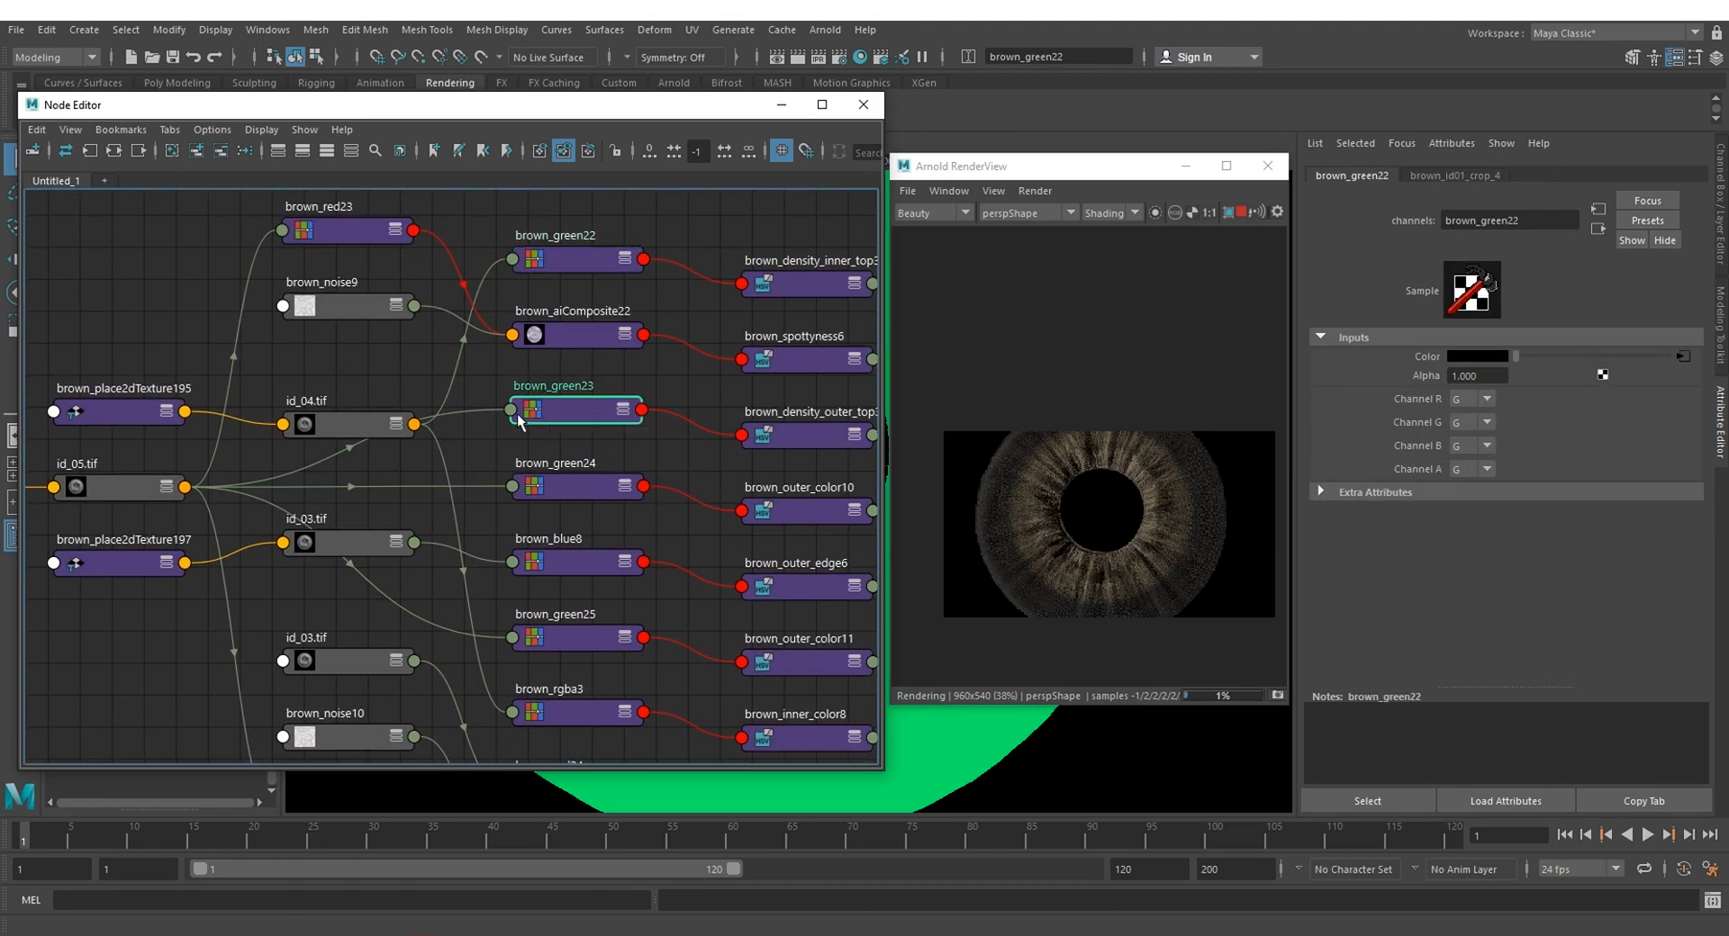
pyautogui.click(331, 423)
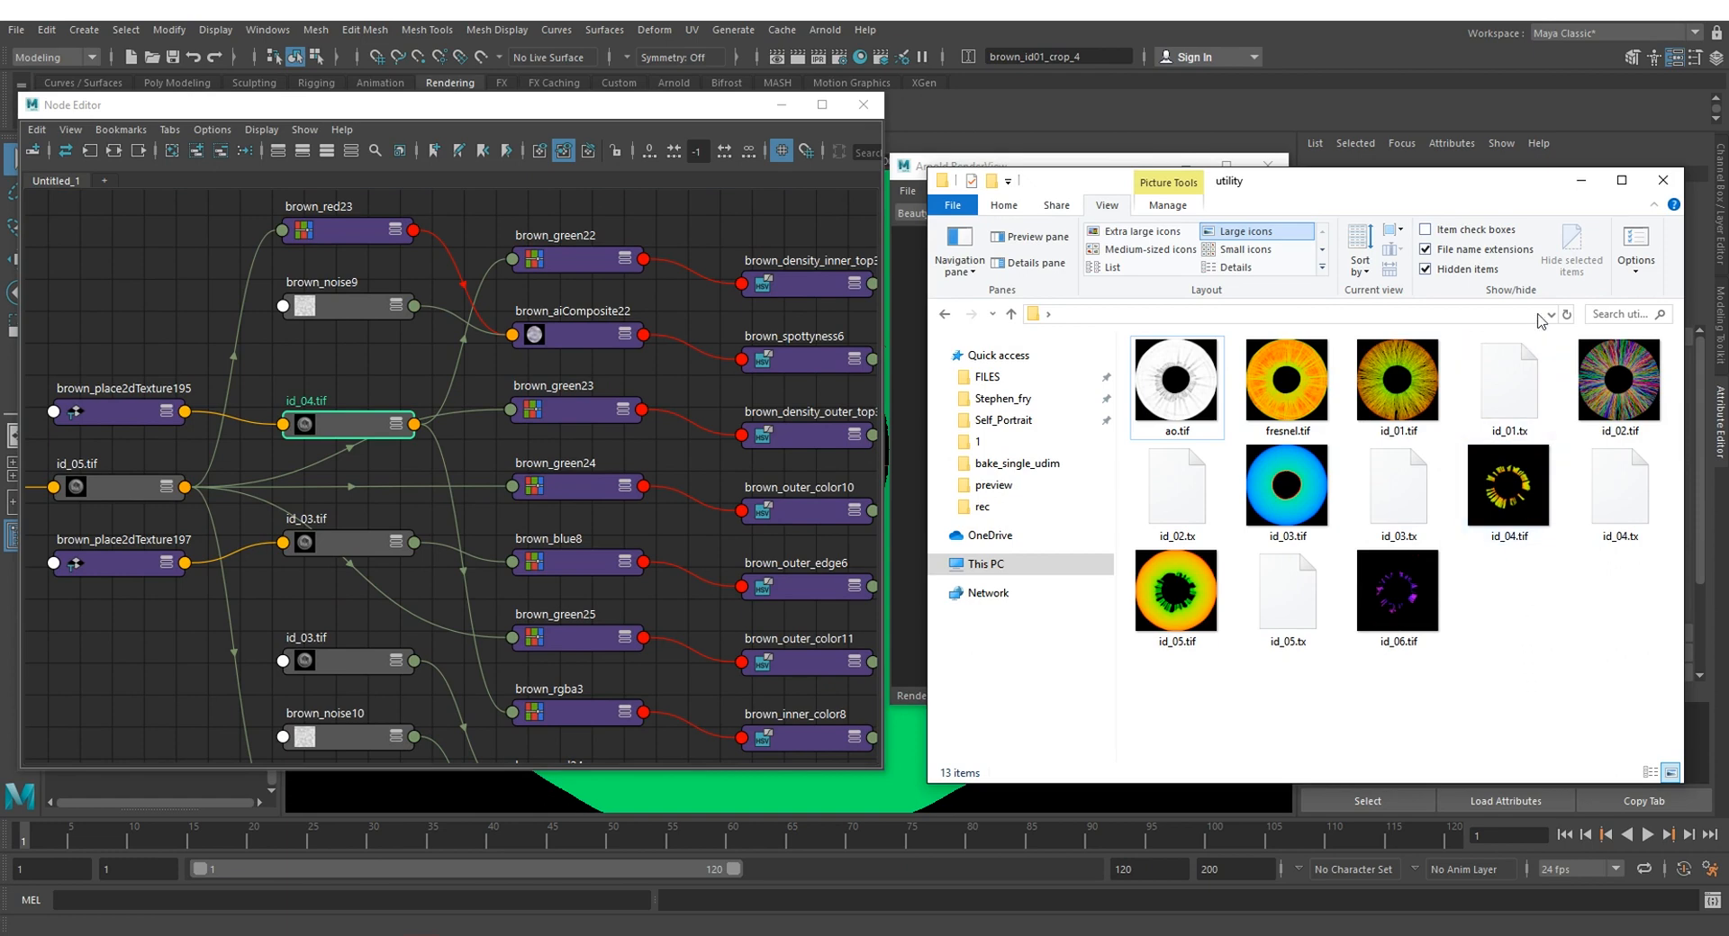
pyautogui.click(1663, 182)
# Step: Examine the high- and low-frequency noise nodes, the brown_DISPLACEMENT_TOP composite and the brown_brown_top_volume shader settings
pyautogui.scroll(-3, 714, 628)
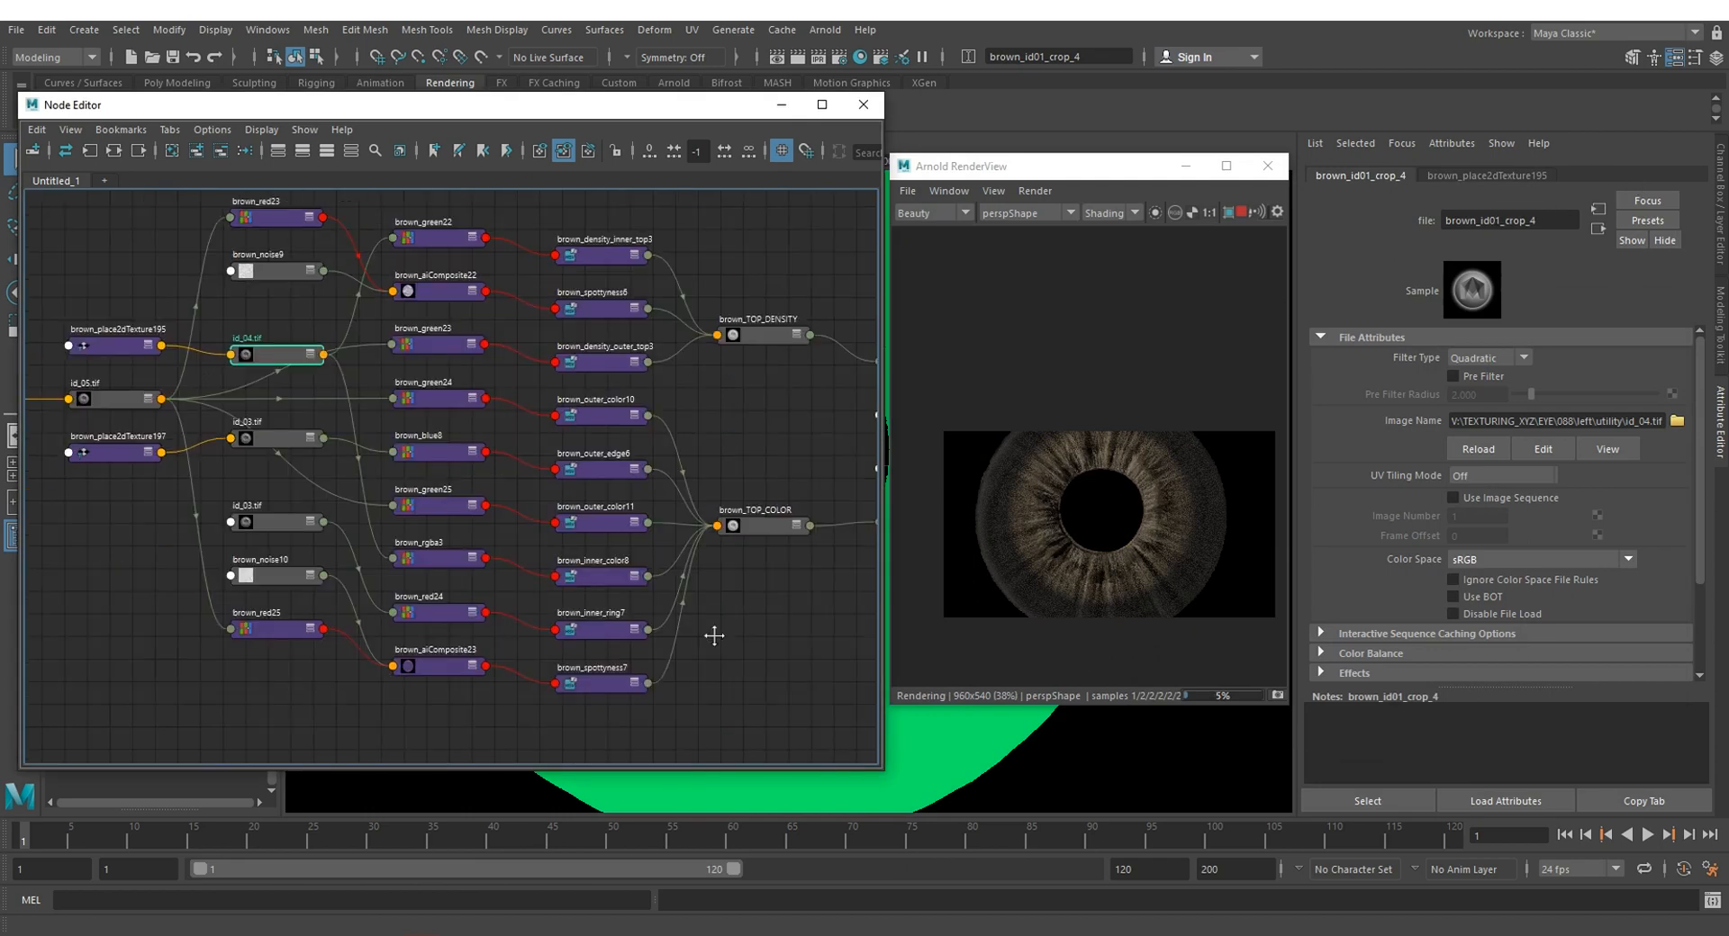
pyautogui.scroll(1, 662, 603)
pyautogui.keyDown('alt'); pyautogui.moveTo(663, 603); pyautogui.dragTo(525, 604, button='middle'); pyautogui.keyUp('alt')
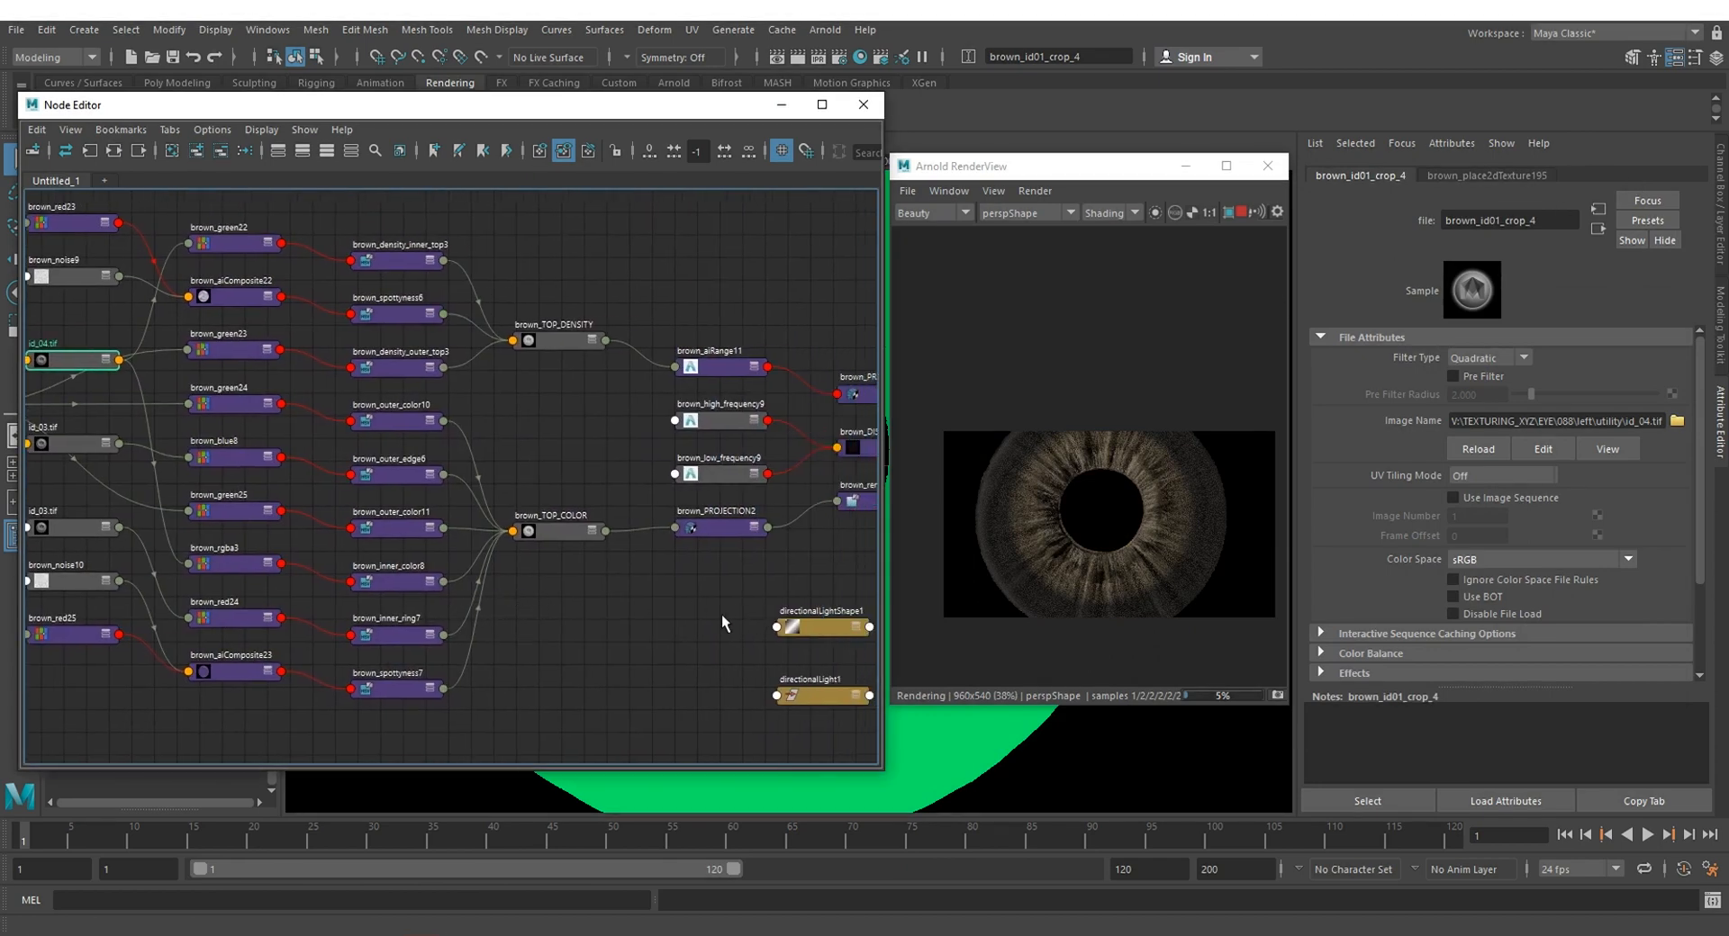
pyautogui.keyDown('alt'); pyautogui.moveTo(689, 611); pyautogui.dragTo(557, 612, button='middle'); pyautogui.keyUp('alt')
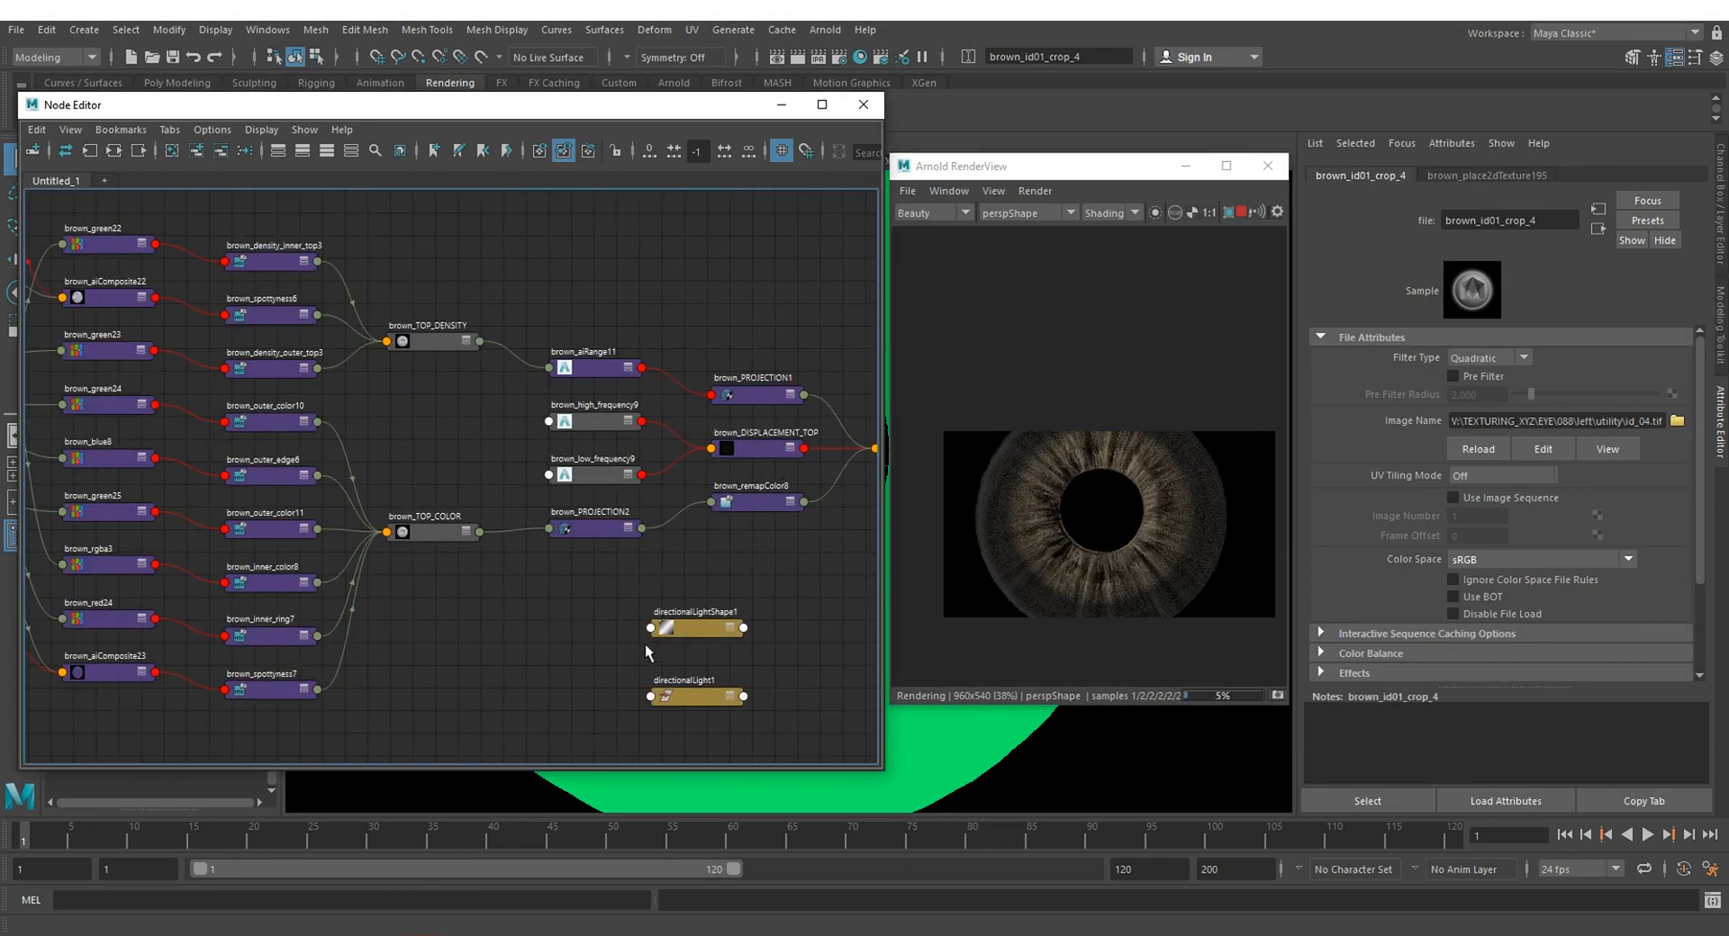
pyautogui.scroll(5, 617, 423)
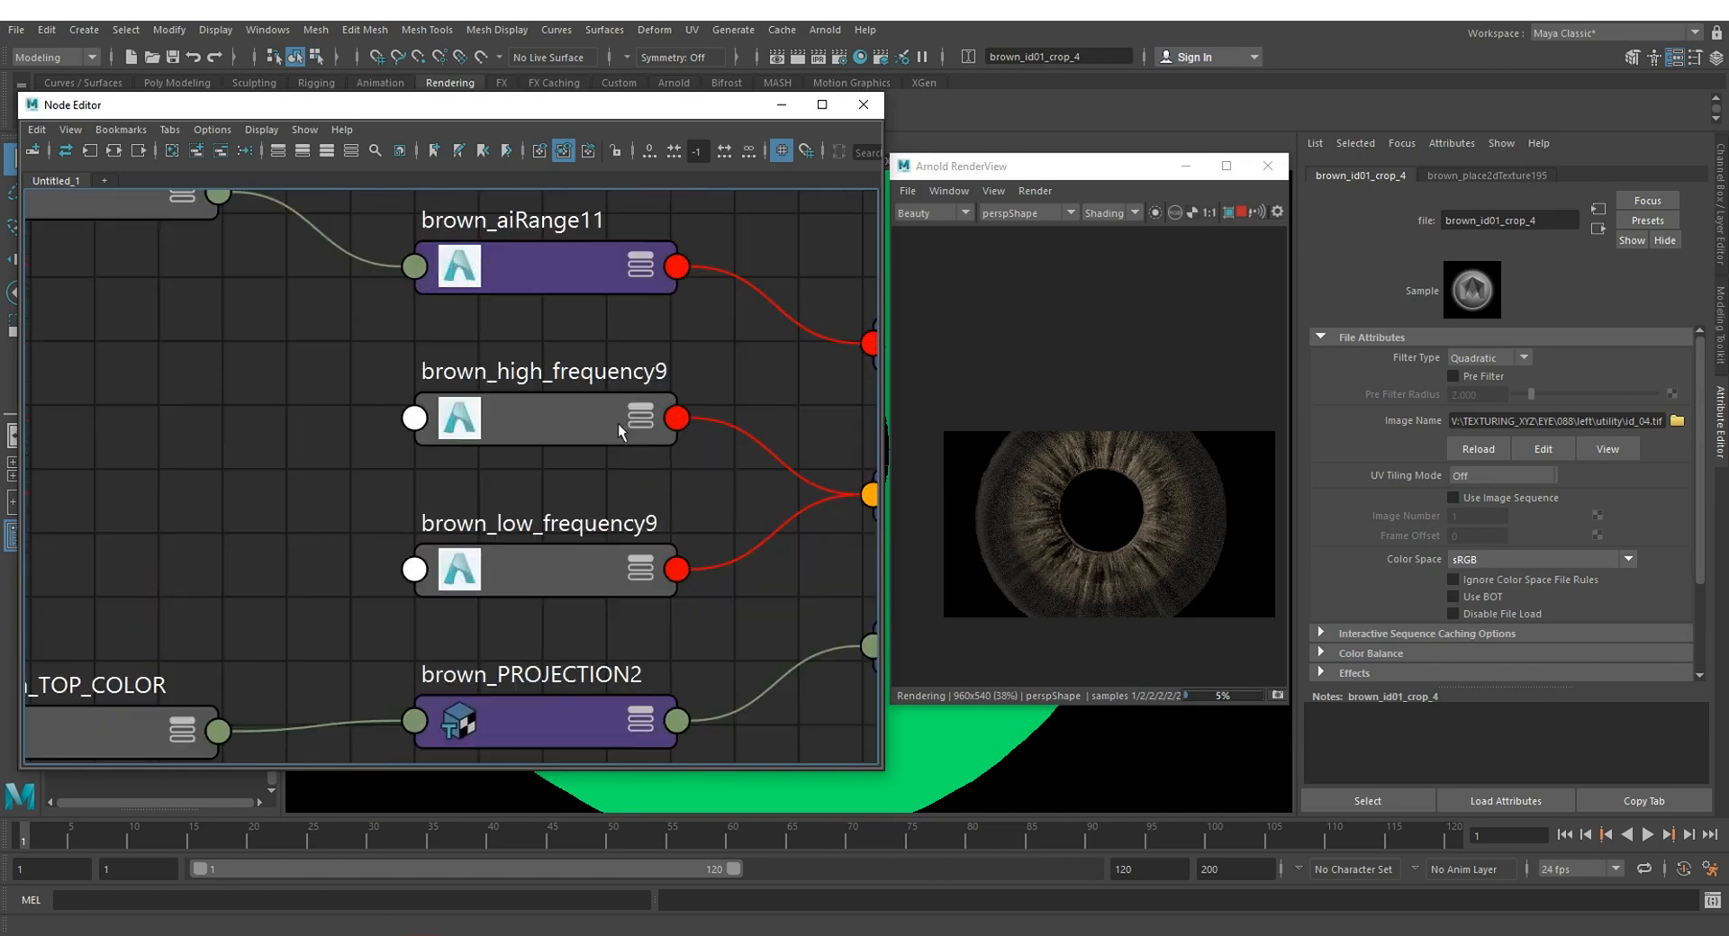
pyautogui.keyDown('alt'); pyautogui.moveTo(618, 423); pyautogui.dragTo(376, 423, button='middle'); pyautogui.keyUp('alt')
pyautogui.click(346, 414)
pyautogui.click(349, 551)
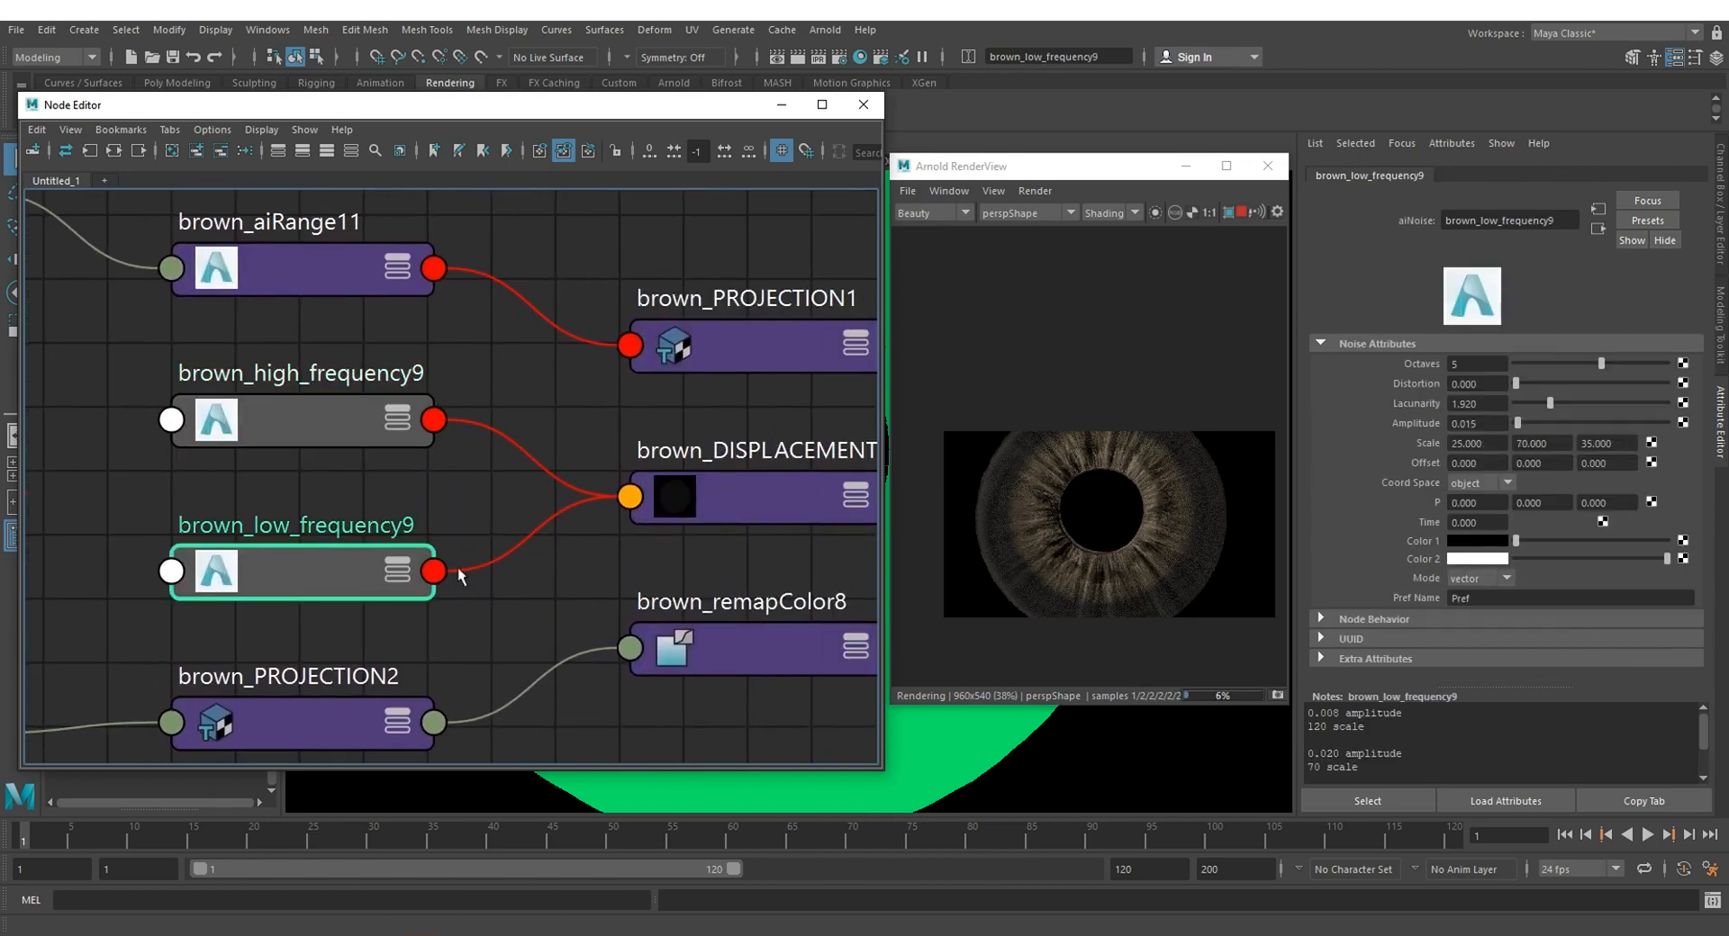
pyautogui.scroll(-3, 737, 551)
pyautogui.click(743, 512)
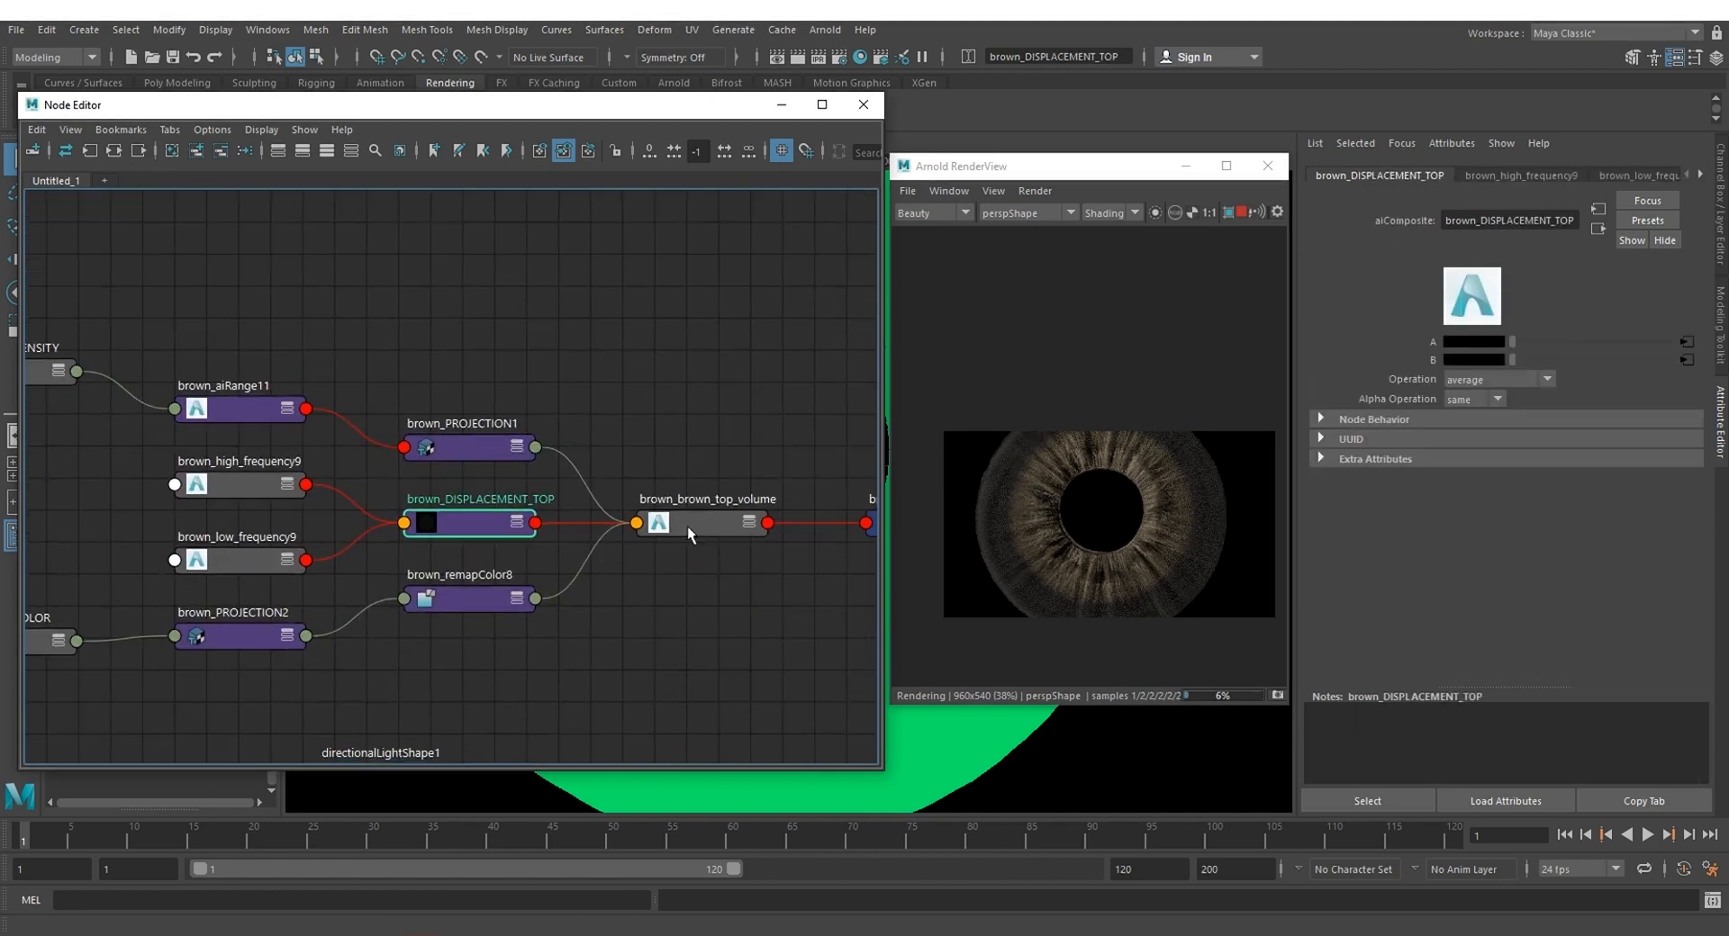
pyautogui.click(688, 526)
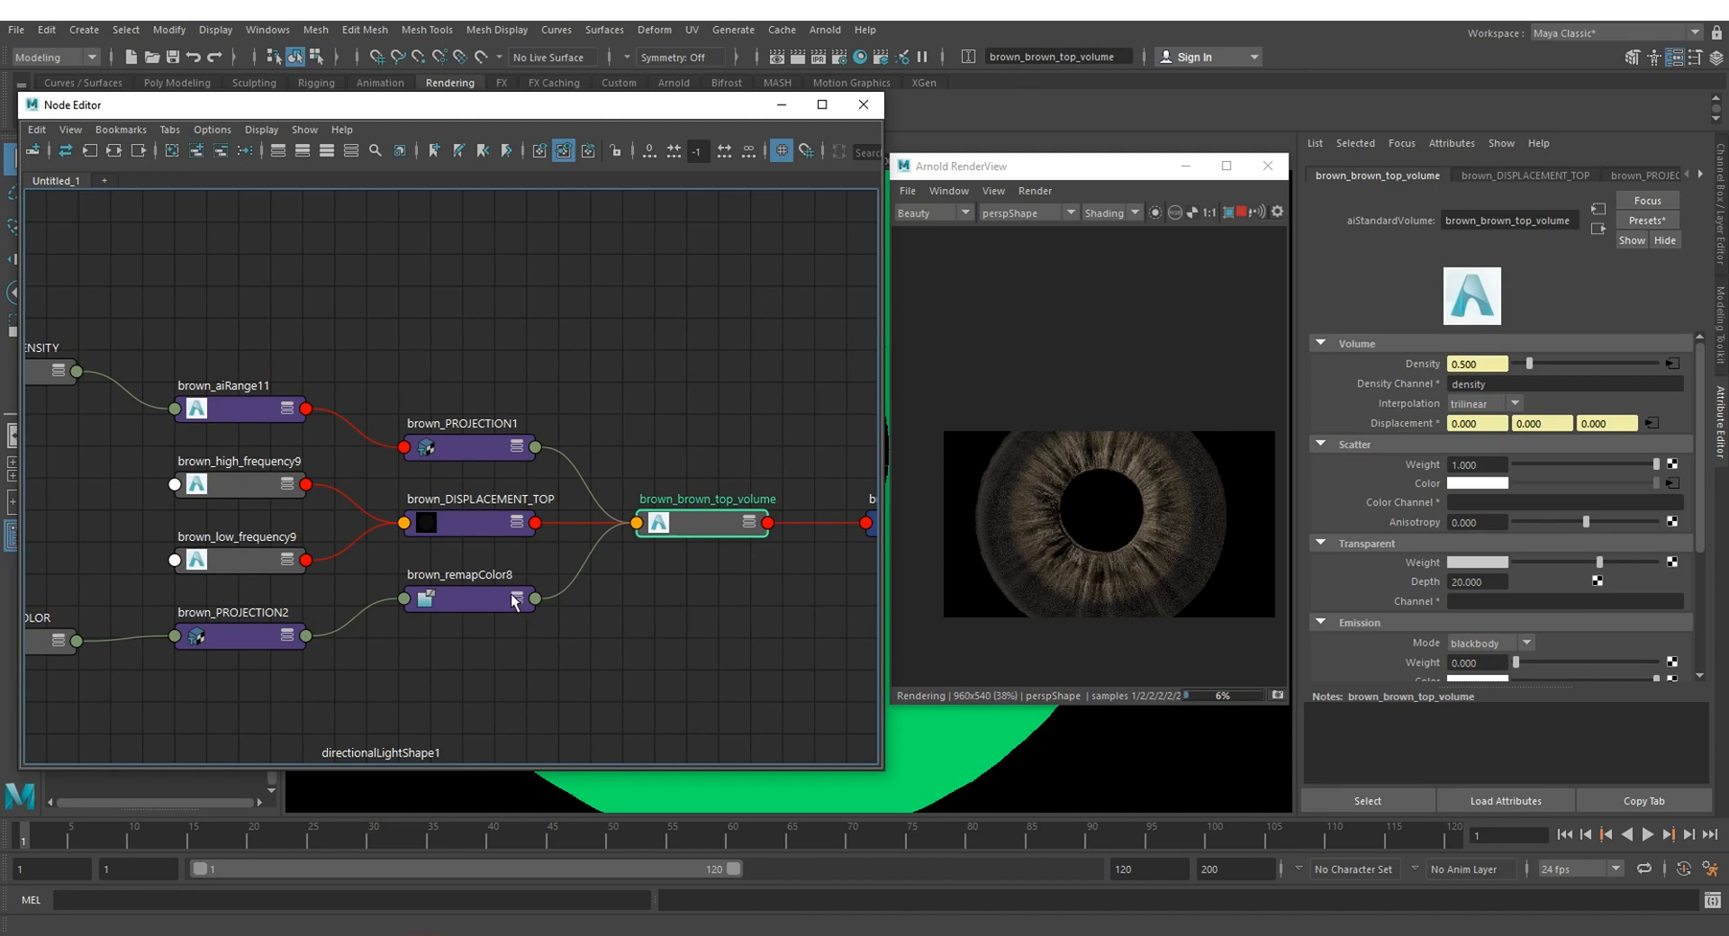
# Step: Show the connected attributes on the brown_brown_top_volume node and trace its density input from brown_PROJECTION1
pyautogui.keyDown('alt'); pyautogui.moveTo(137, 558); pyautogui.dragTo(509, 581, button='middle'); pyautogui.keyUp('alt')
pyautogui.keyDown('alt'); pyautogui.moveTo(374, 533); pyautogui.dragTo(163, 518, button='middle'); pyautogui.keyUp('alt')
pyautogui.press('2')
pyautogui.keyDown('alt'); pyautogui.moveTo(563, 386); pyautogui.dragTo(452, 376, button='middle'); pyautogui.keyUp('alt')
pyautogui.click(518, 443)
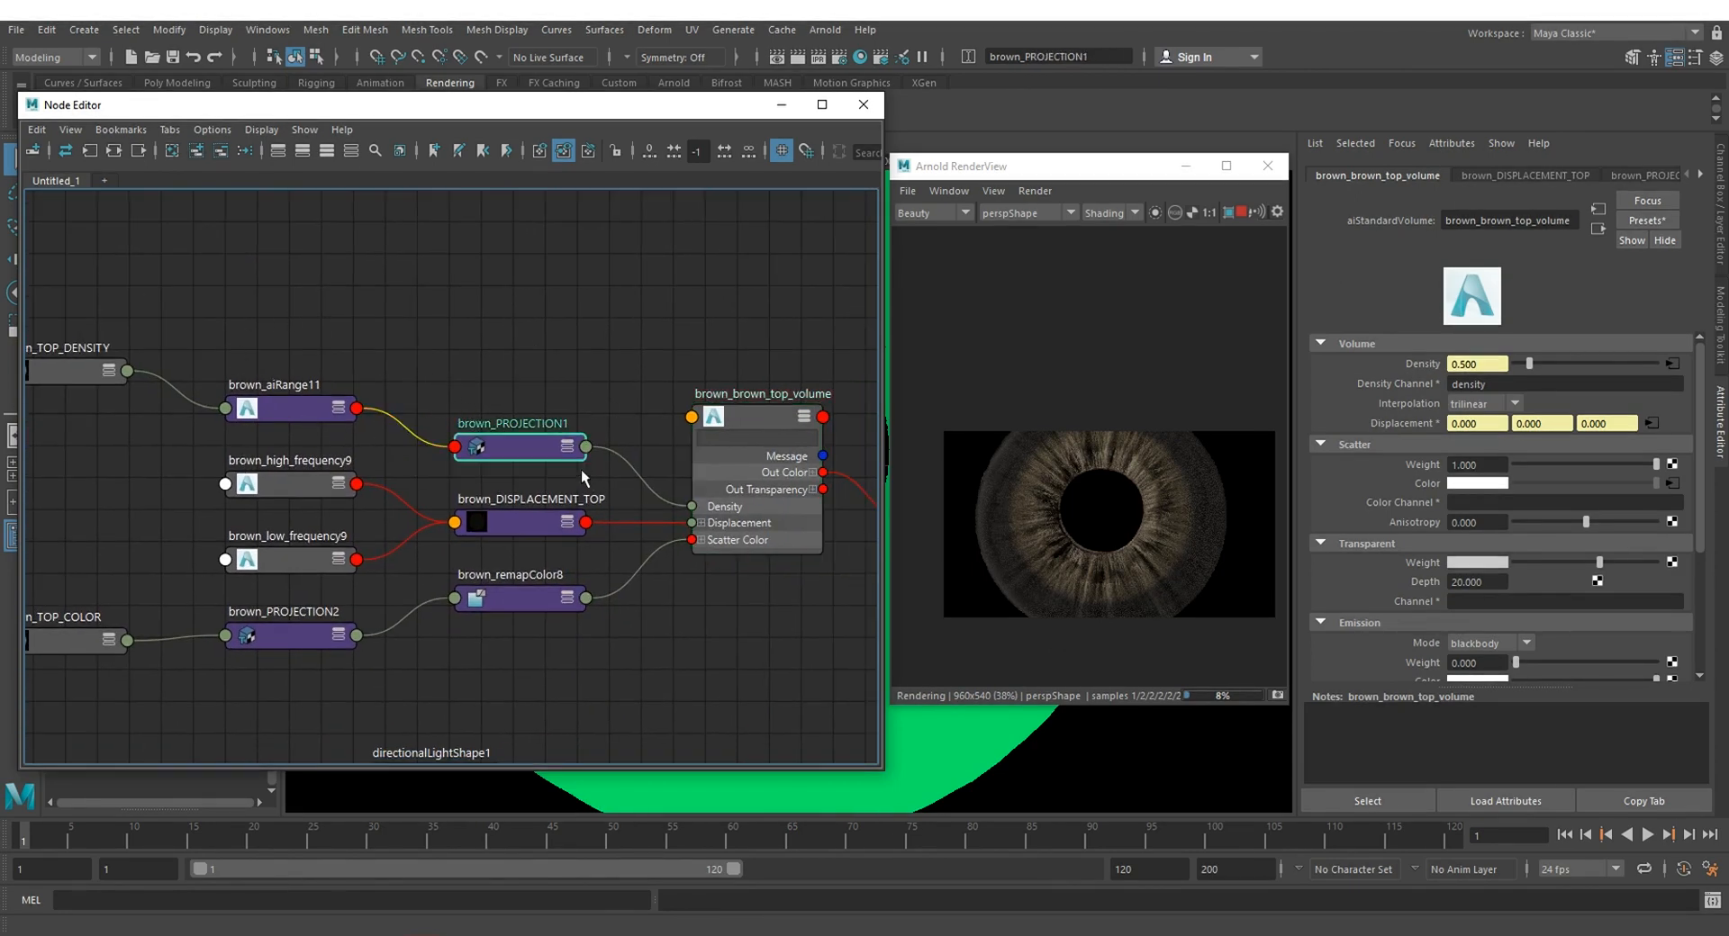
pyautogui.hotkey('ctrl', 'z')
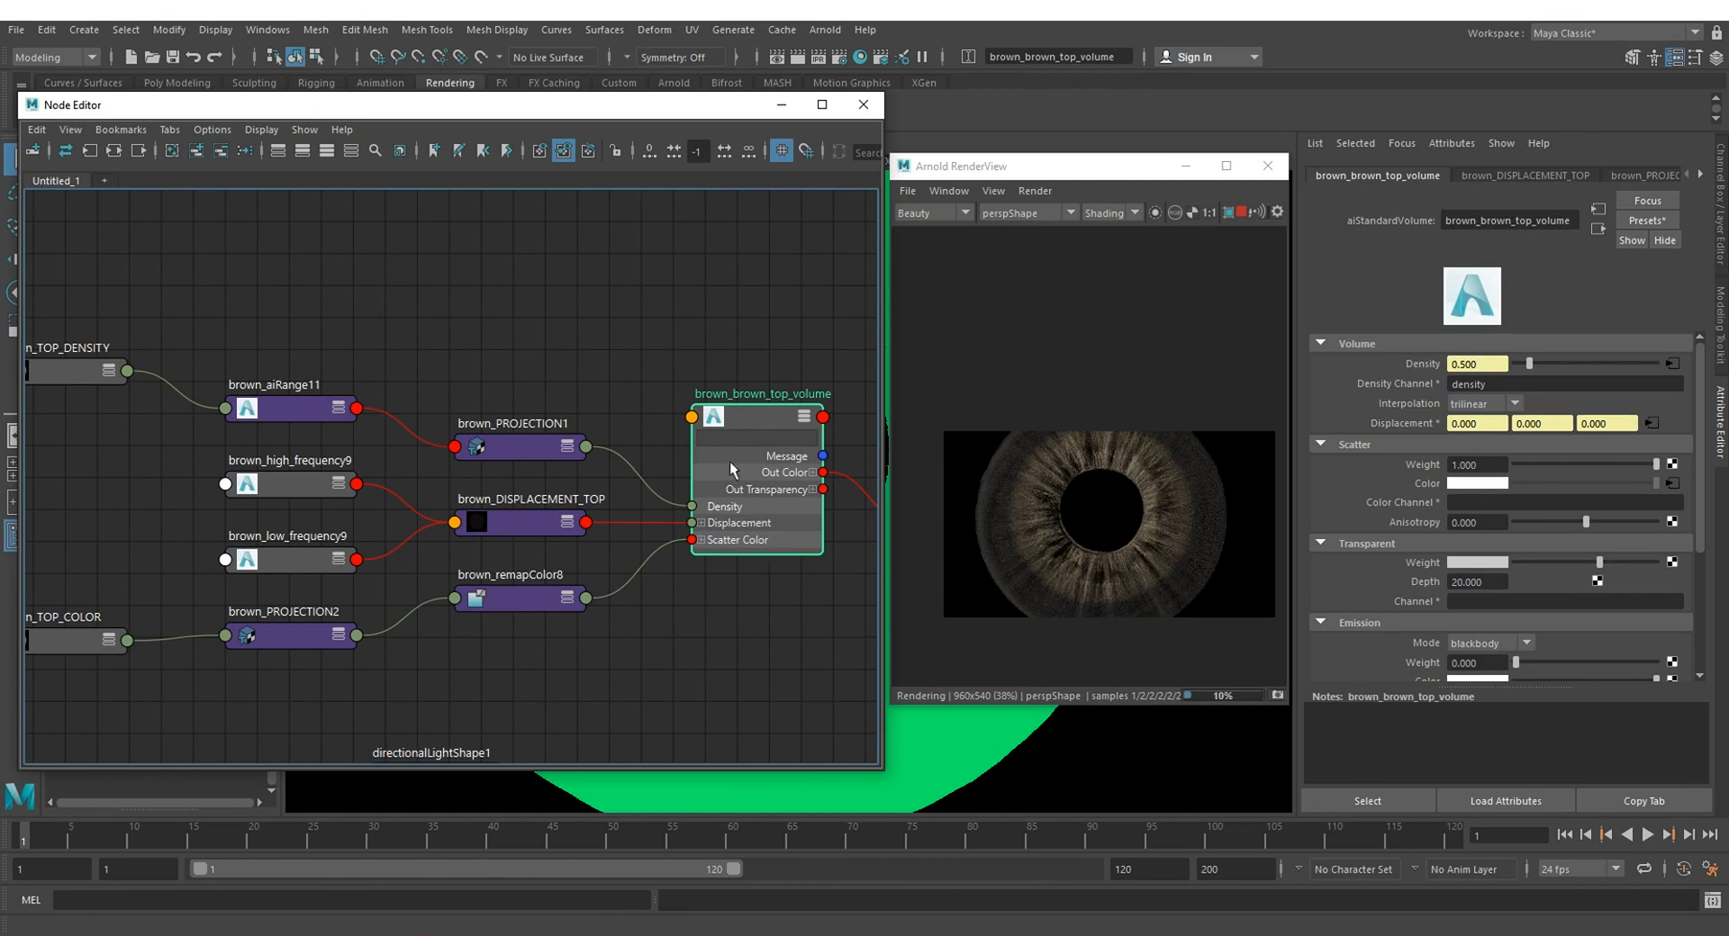
# Step: Trace the colour branch from brown_TOP_COLOR through brown_PROJECTION2 and brown_remapColor8 into the volume shader's scatter colour
pyautogui.keyDown('alt'); pyautogui.moveTo(532, 675); pyautogui.dragTo(426, 610, button='middle'); pyautogui.keyUp('alt')
pyautogui.scroll(-3, 510, 651)
pyautogui.scroll(5, 387, 589)
pyautogui.click(401, 545)
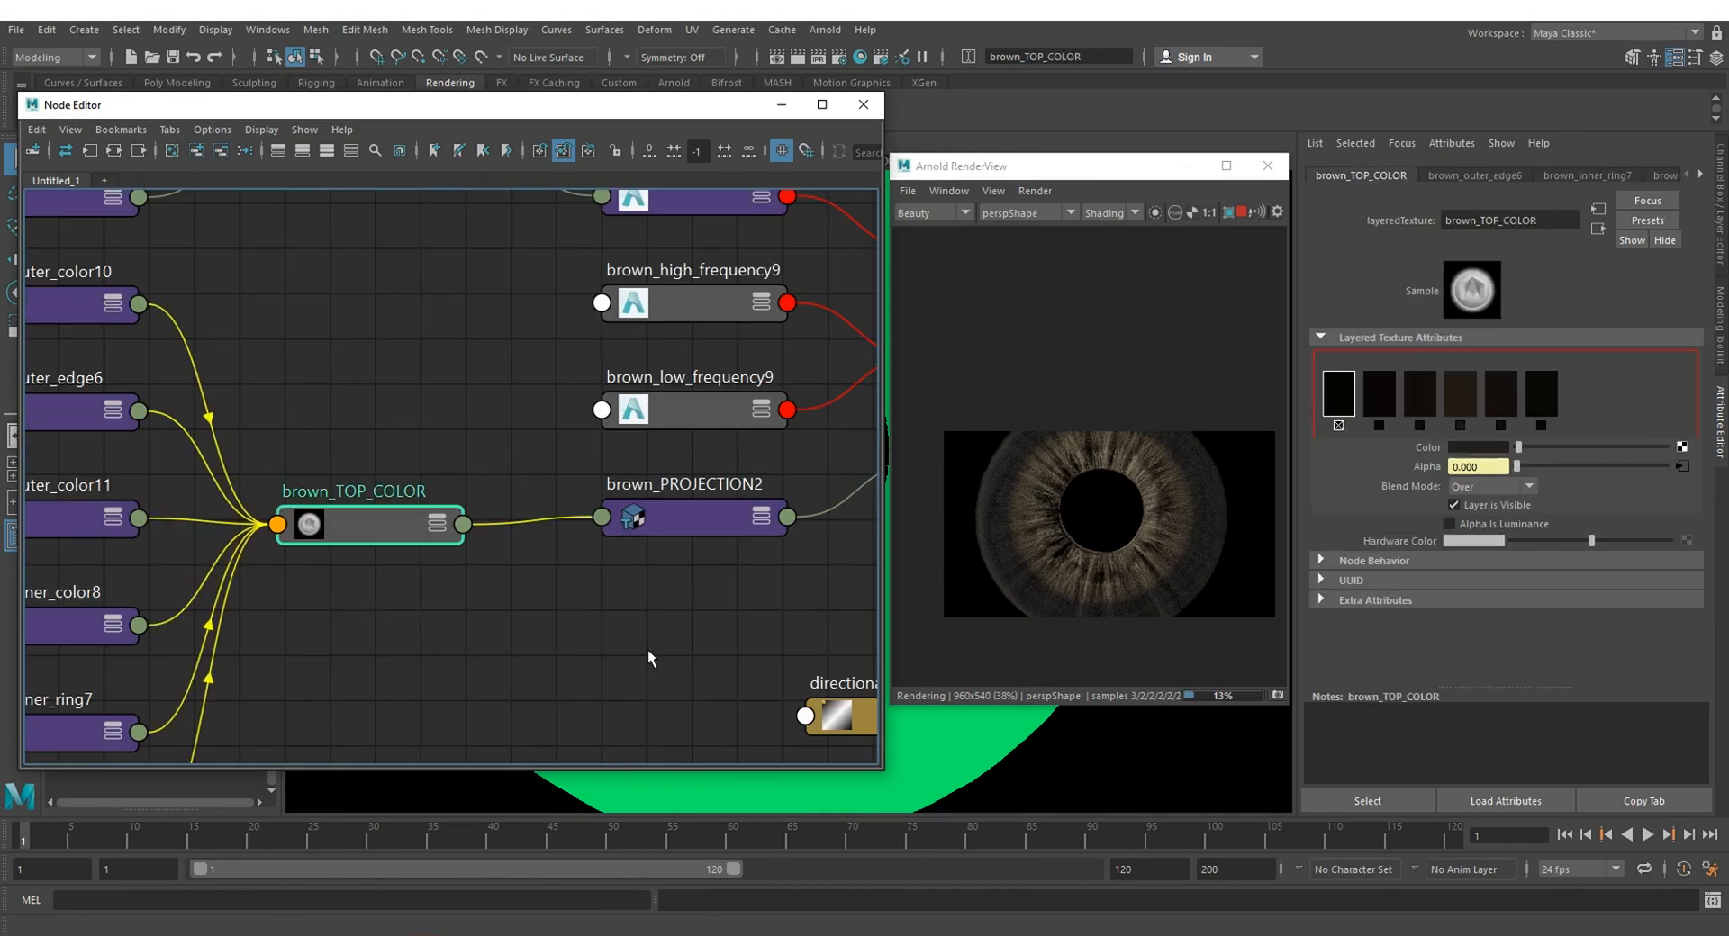
pyautogui.keyDown('alt'); pyautogui.moveTo(647, 650); pyautogui.dragTo(343, 592, button='middle'); pyautogui.keyUp('alt')
pyautogui.click(349, 488)
pyautogui.keyDown('alt'); pyautogui.moveTo(736, 558); pyautogui.dragTo(447, 581, button='middle'); pyautogui.keyUp('alt')
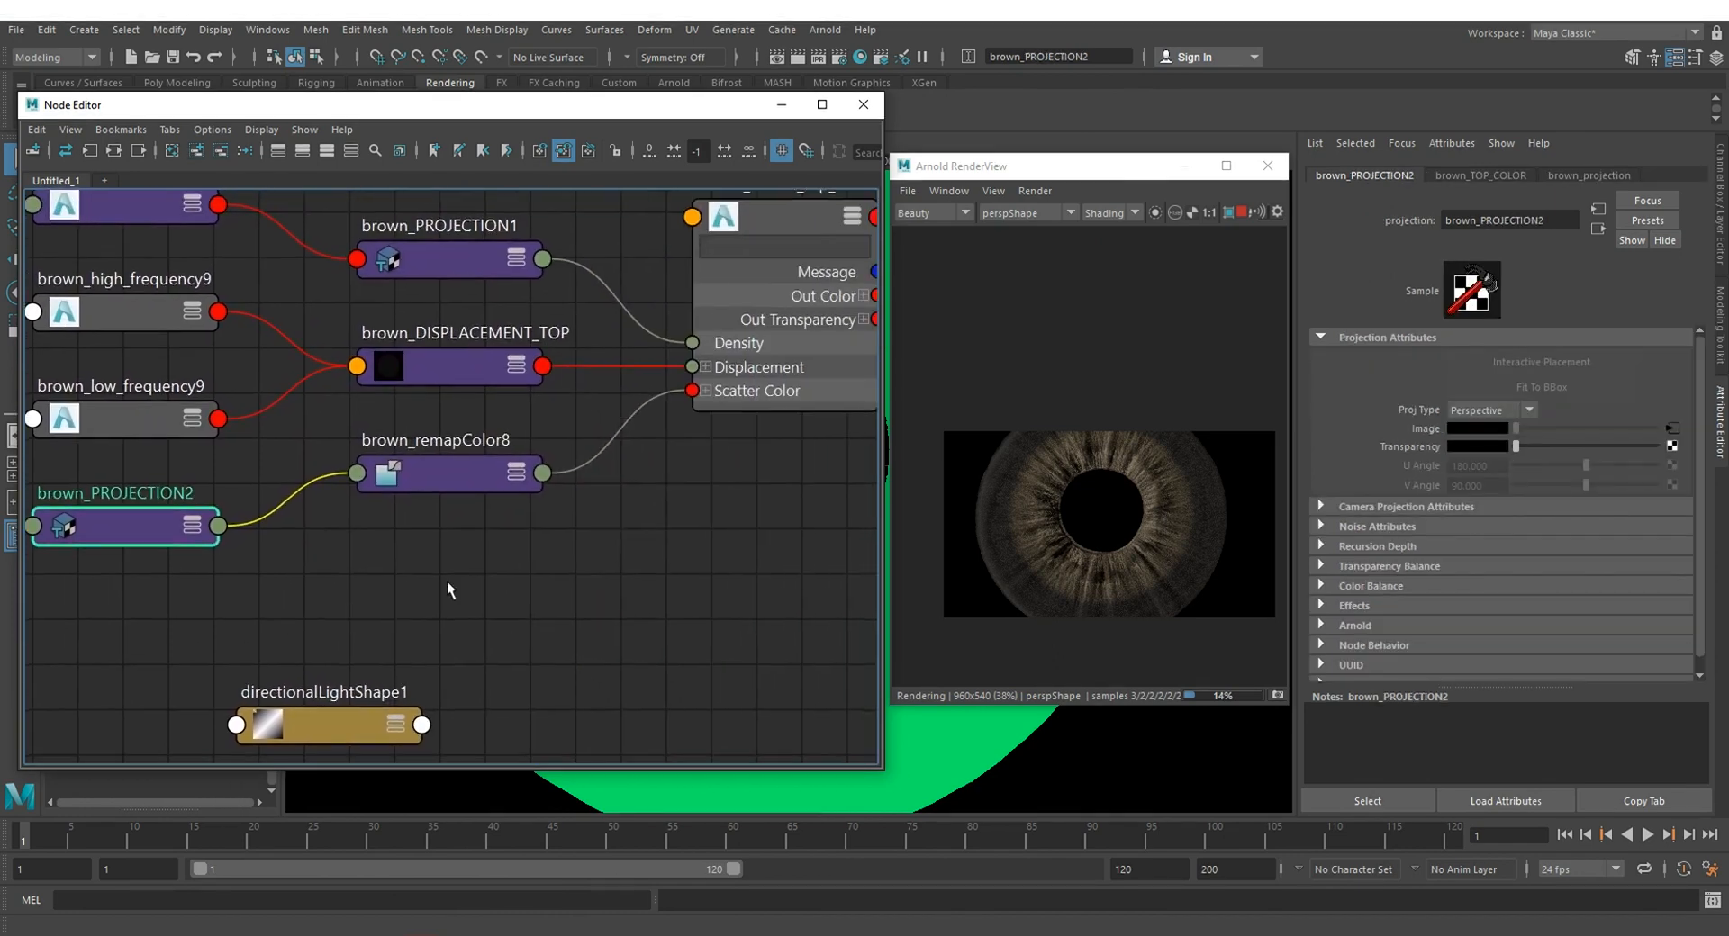
pyautogui.scroll(-3, 577, 578)
pyautogui.keyDown('alt'); pyautogui.moveTo(636, 553); pyautogui.dragTo(699, 616, button='middle'); pyautogui.keyUp('alt')
pyautogui.click(355, 538)
pyautogui.click(405, 482)
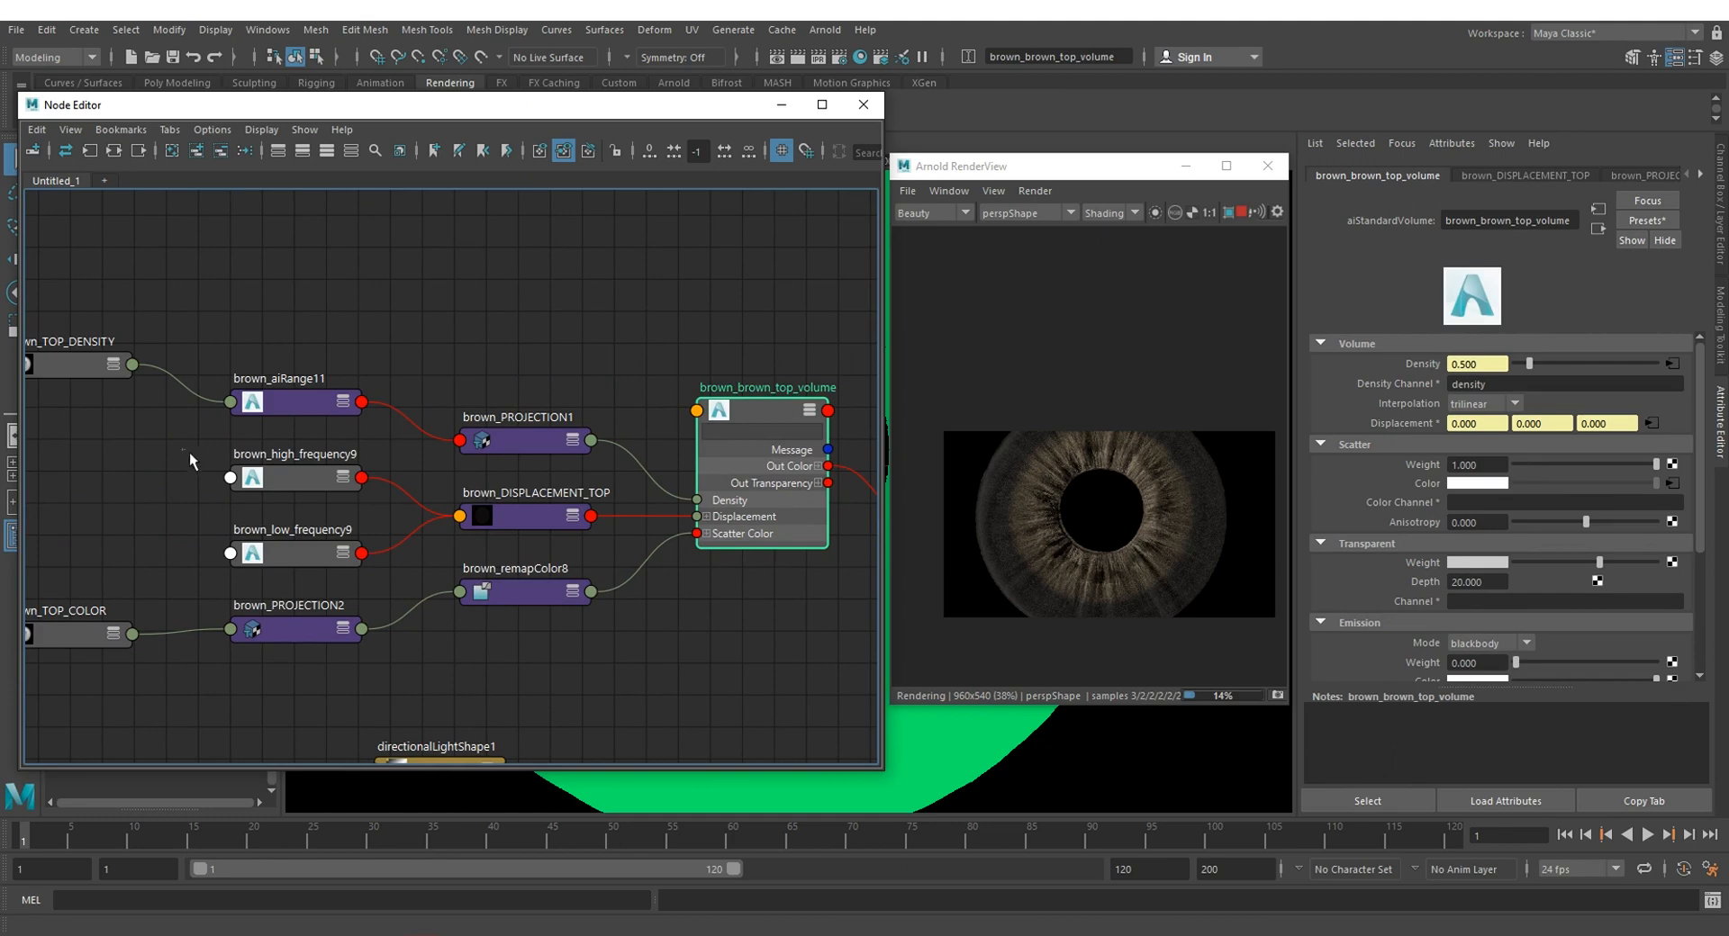
# Step: Trace the high- and low-frequency noises into the volume's displacement, and review the whole iris shading network
pyautogui.moveTo(182, 453); pyautogui.dragTo(410, 521)
pyautogui.moveTo(173, 525); pyautogui.dragTo(297, 545)
pyautogui.click(677, 613)
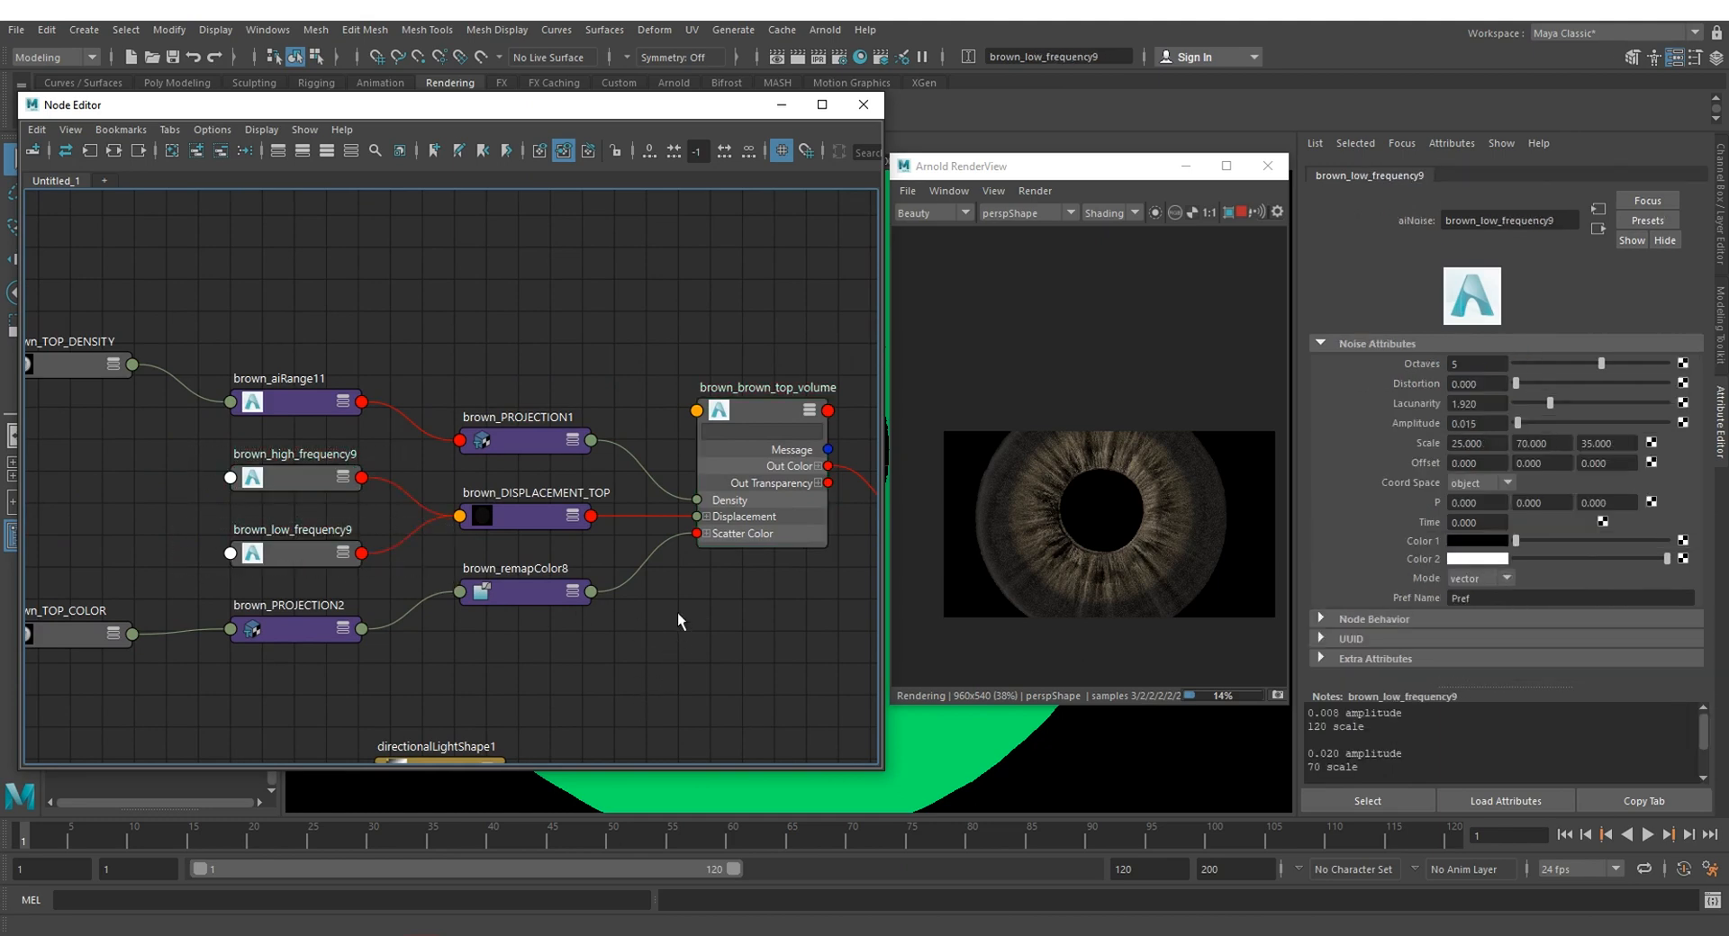
pyautogui.keyDown('alt'); pyautogui.moveTo(733, 631); pyautogui.dragTo(621, 634, button='middle'); pyautogui.keyUp('alt')
pyautogui.click(639, 538)
pyautogui.scroll(-5, 529, 676)
pyautogui.scroll(5, 629, 633)
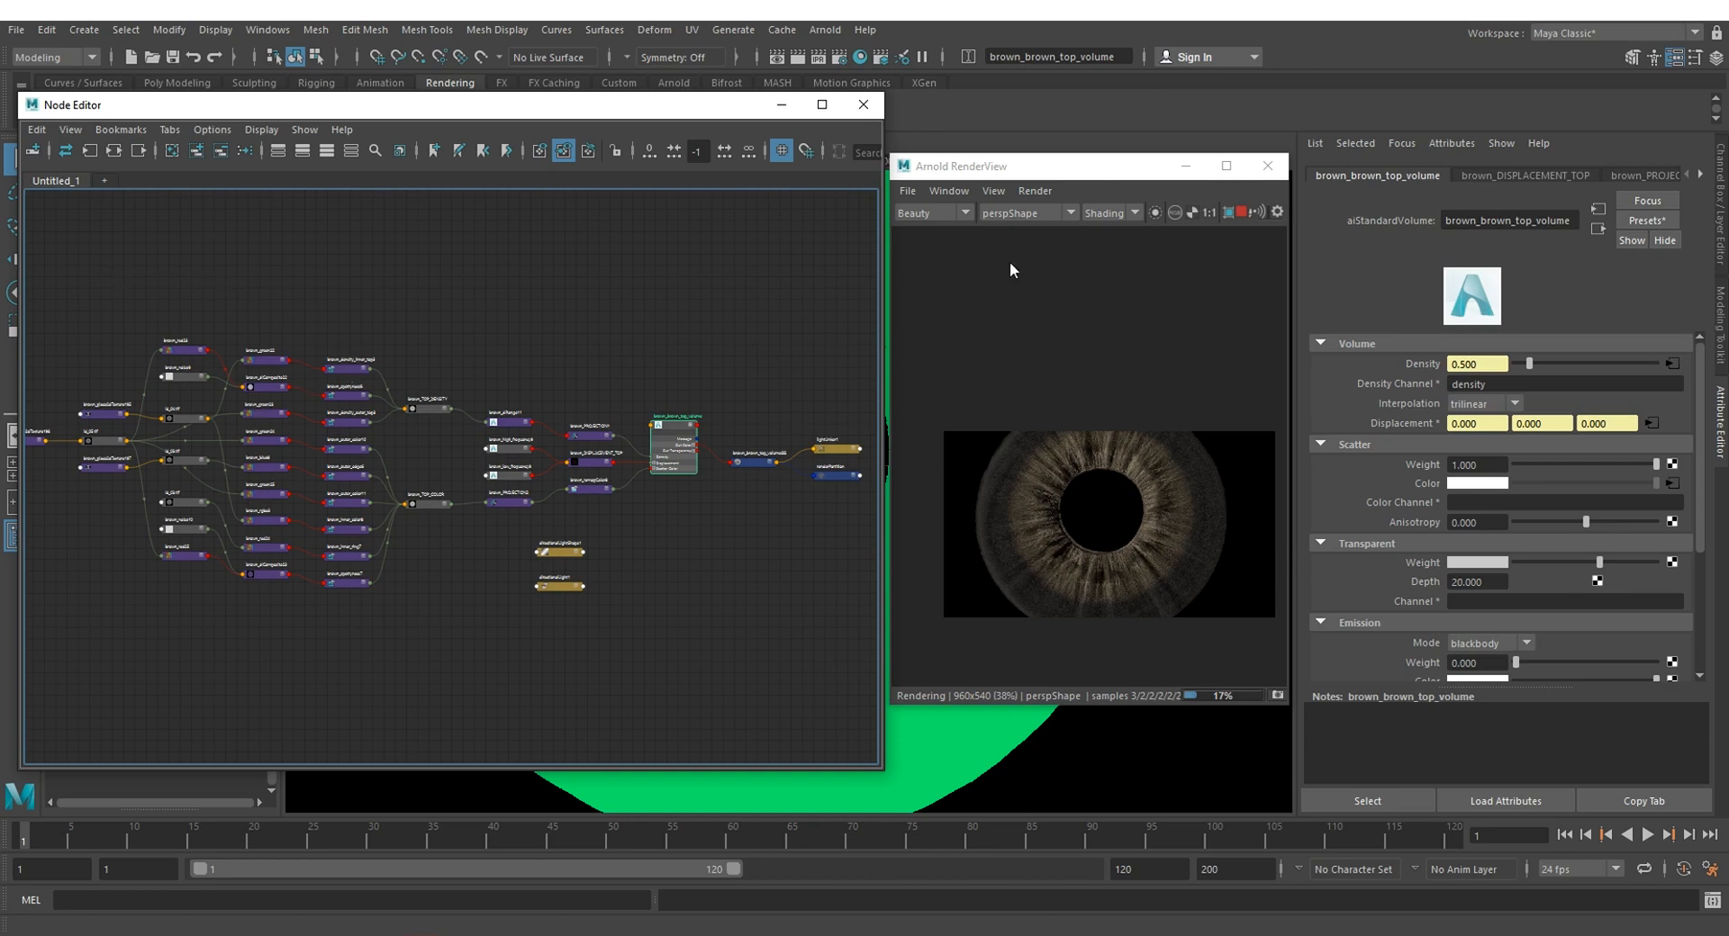
# Step: Clear the node selection, stop the iris render, and minimize the Arnold RenderView and Node Editor windows
pyautogui.click(729, 268)
pyautogui.click(1241, 214)
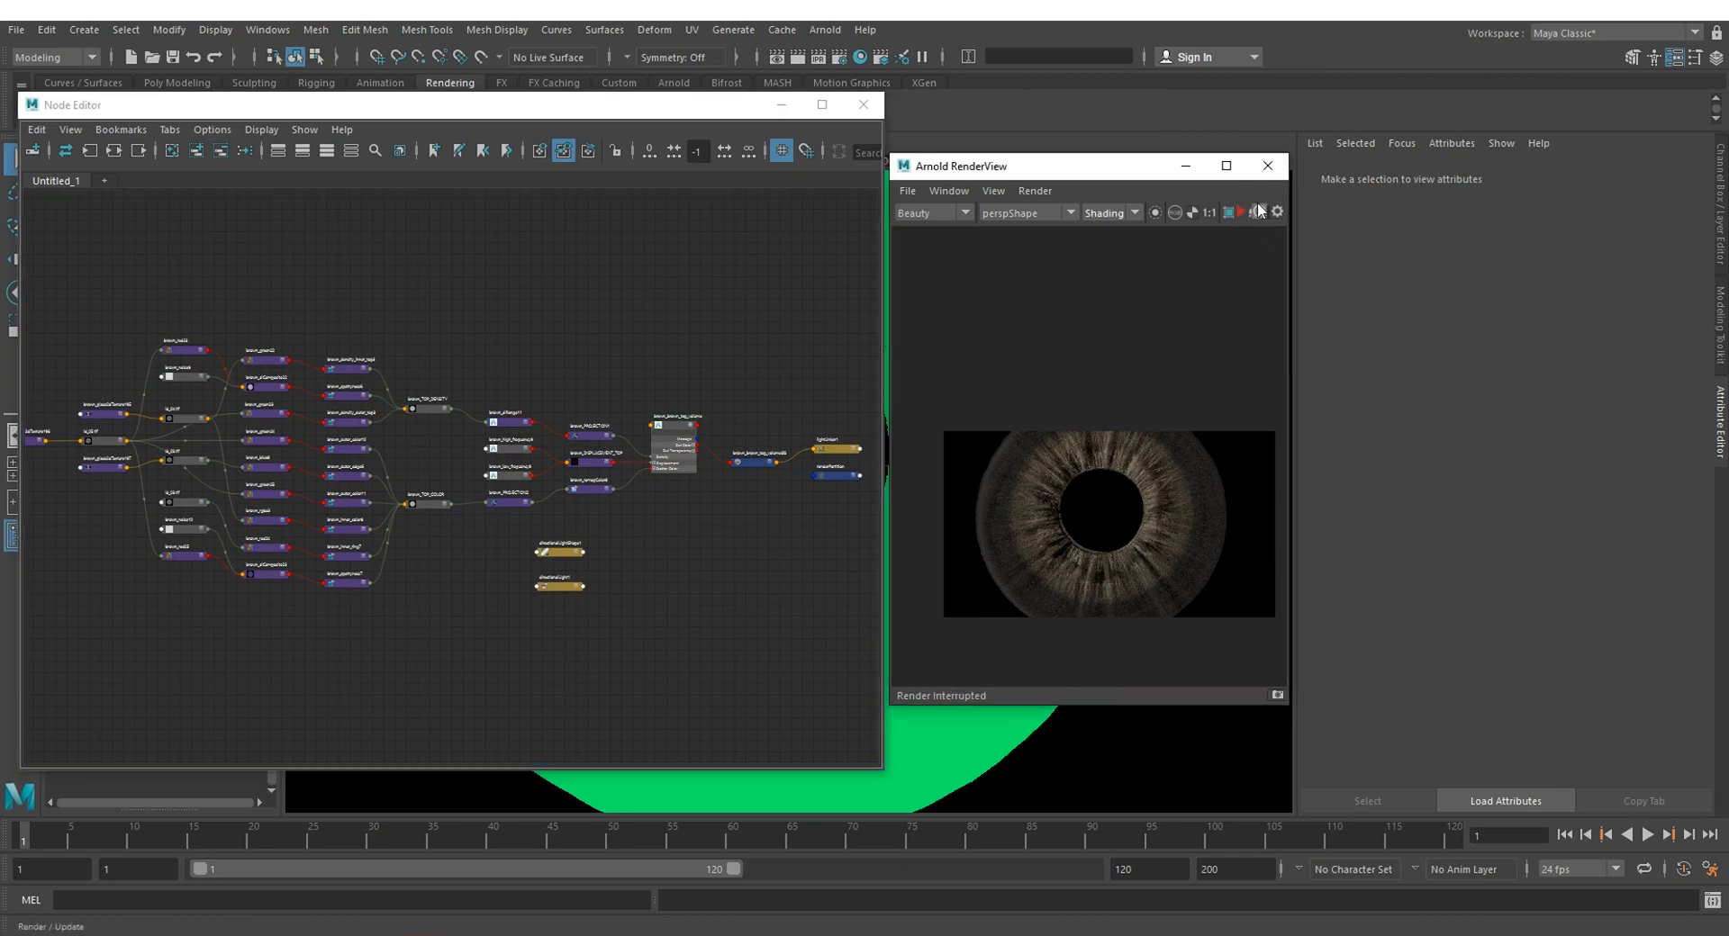
pyautogui.click(1184, 167)
pyautogui.click(781, 105)
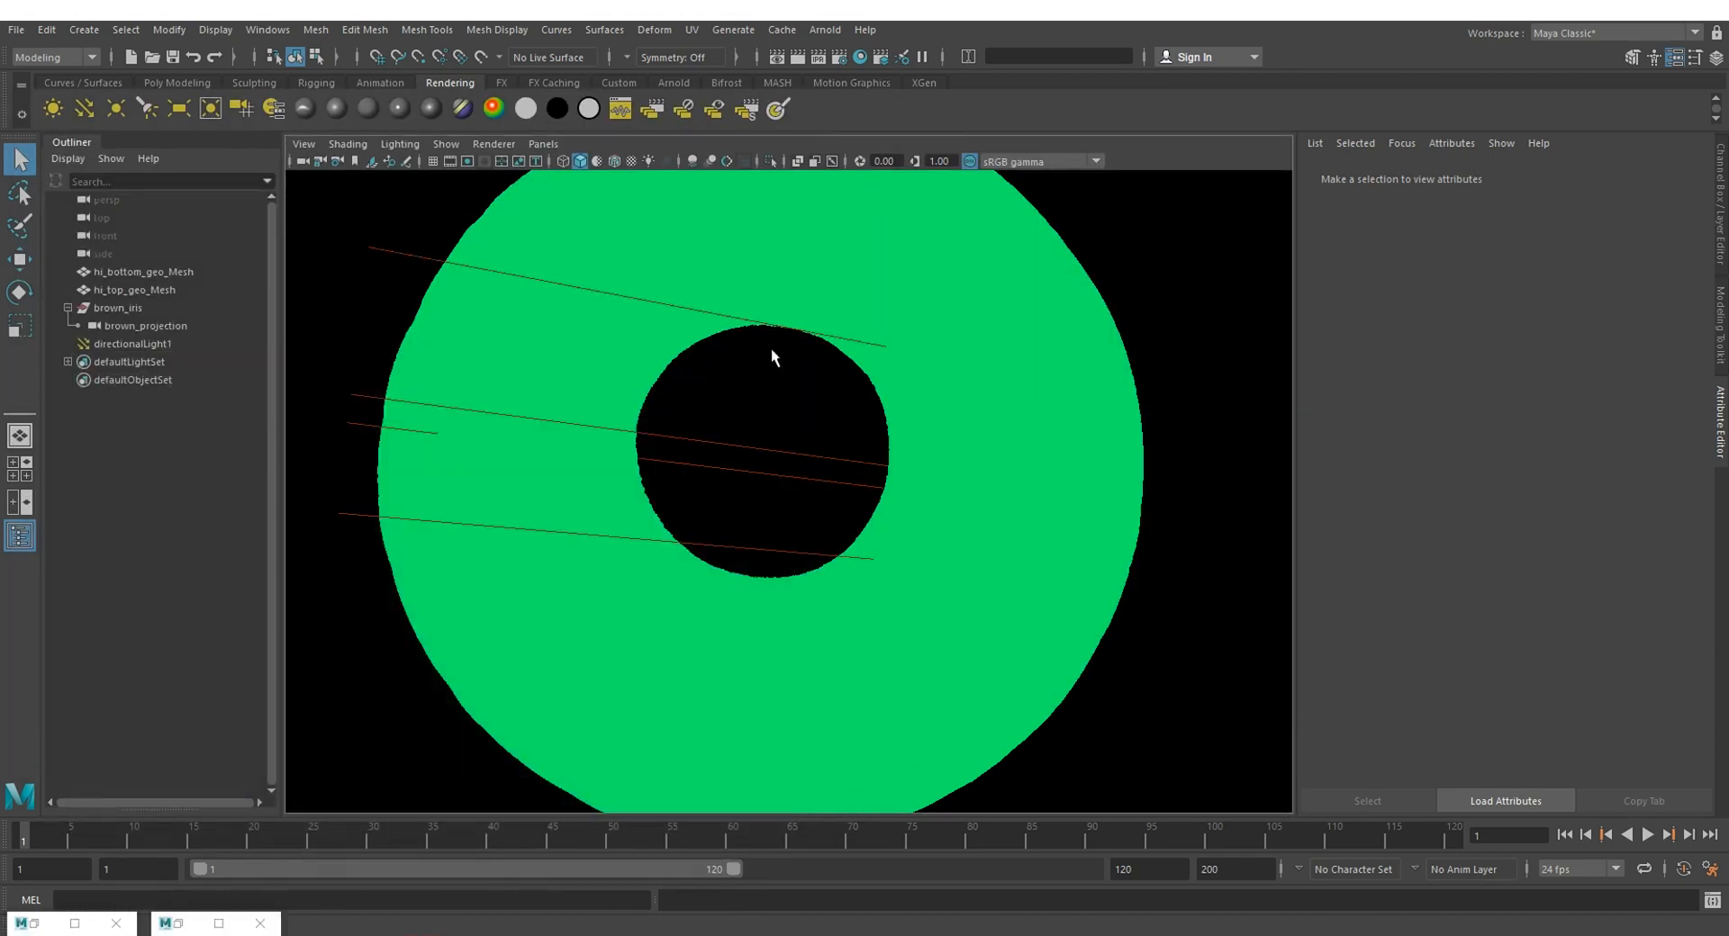
# Step: Parent hi_top_geo_Mesh and hi_bottom_geo_Mesh under the brown_iris group, alongside the brown_projection camera
pyautogui.keyDown('alt'); pyautogui.moveTo(778, 317); pyautogui.dragTo(449, 339, button='right'); pyautogui.keyUp('alt')
pyautogui.keyDown('alt'); pyautogui.moveTo(698, 209); pyautogui.dragTo(704, 350); pyautogui.keyUp('alt')
pyautogui.scroll(-3, 704, 349)
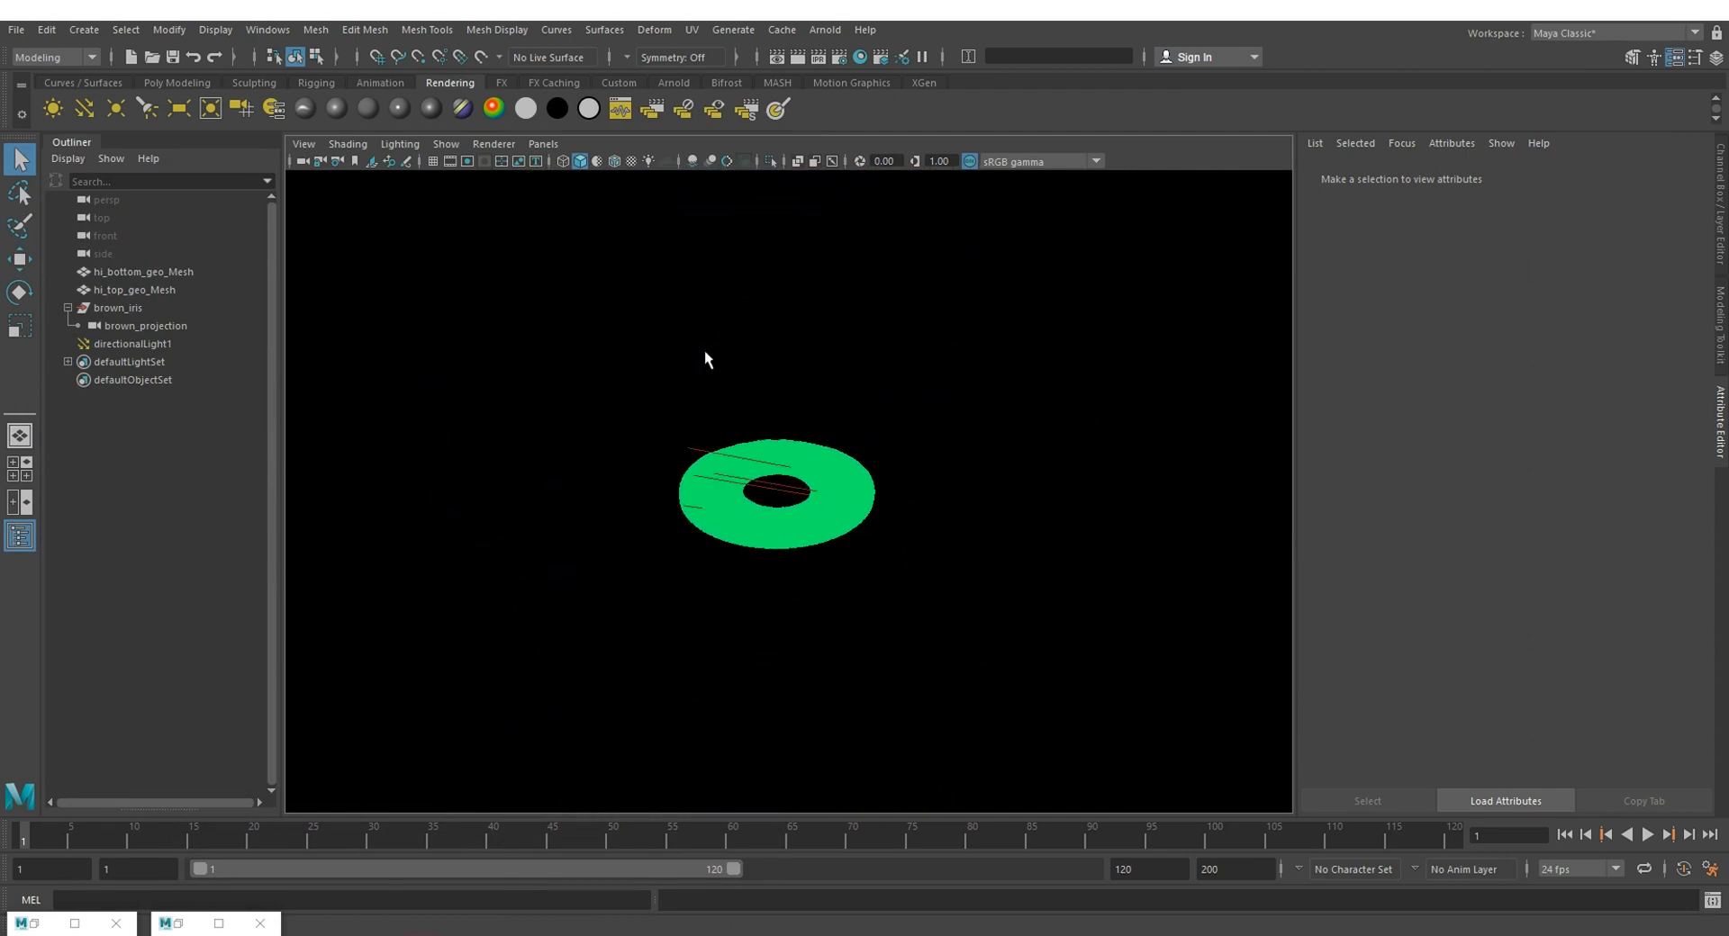
pyautogui.moveTo(140, 288)
pyautogui.mouseDown()
pyautogui.moveTo(151, 274)
pyautogui.moveTo(131, 310)
pyautogui.mouseUp()
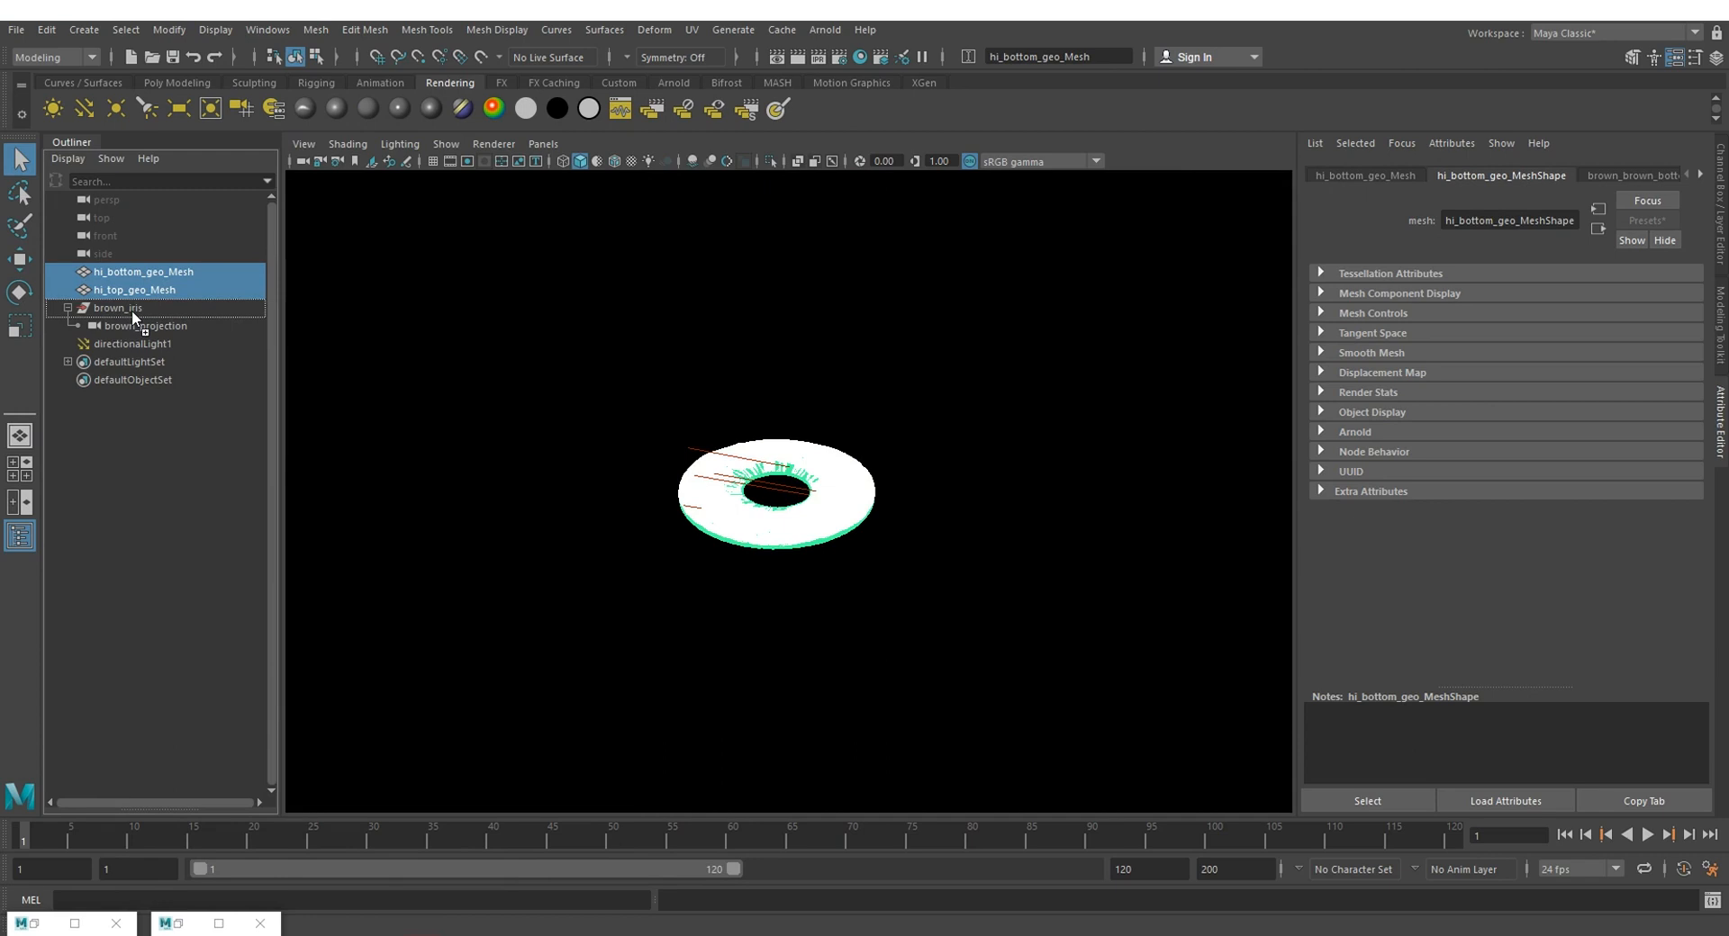
pyautogui.moveTo(132, 310); pyautogui.dragTo(131, 309)
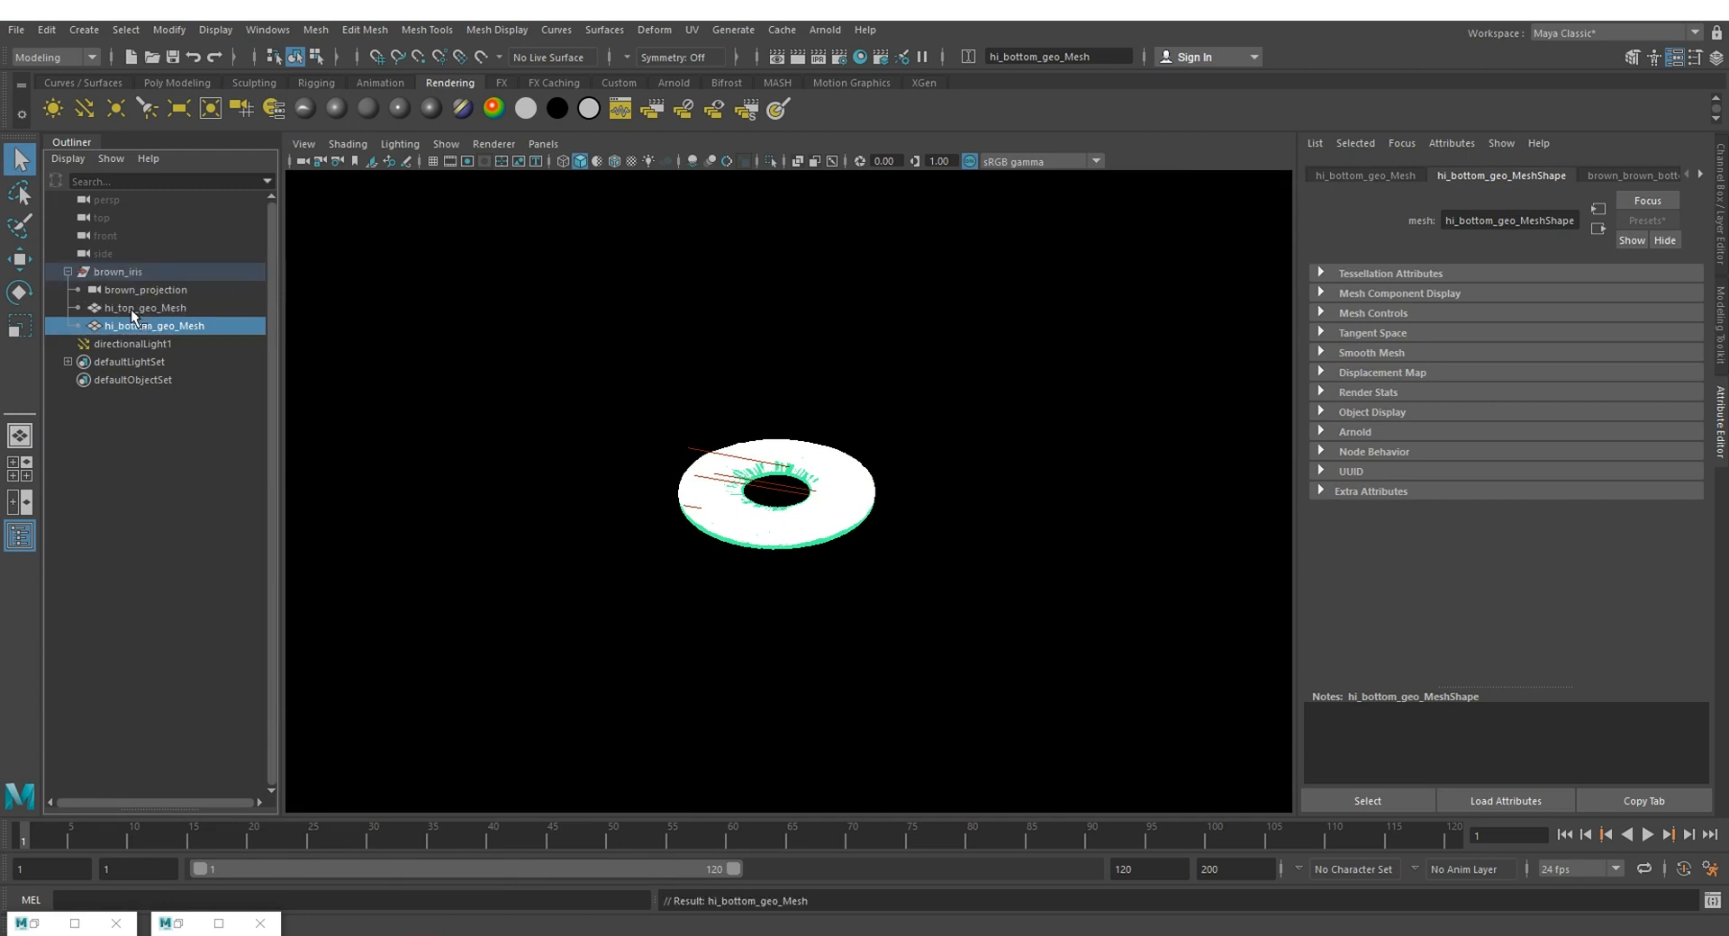
# Step: Move the brown_iris group to about -13.5, 52, -28.6 and rotate it to about 8.7, 45.5, 93.4 degrees
pyautogui.click(166, 274)
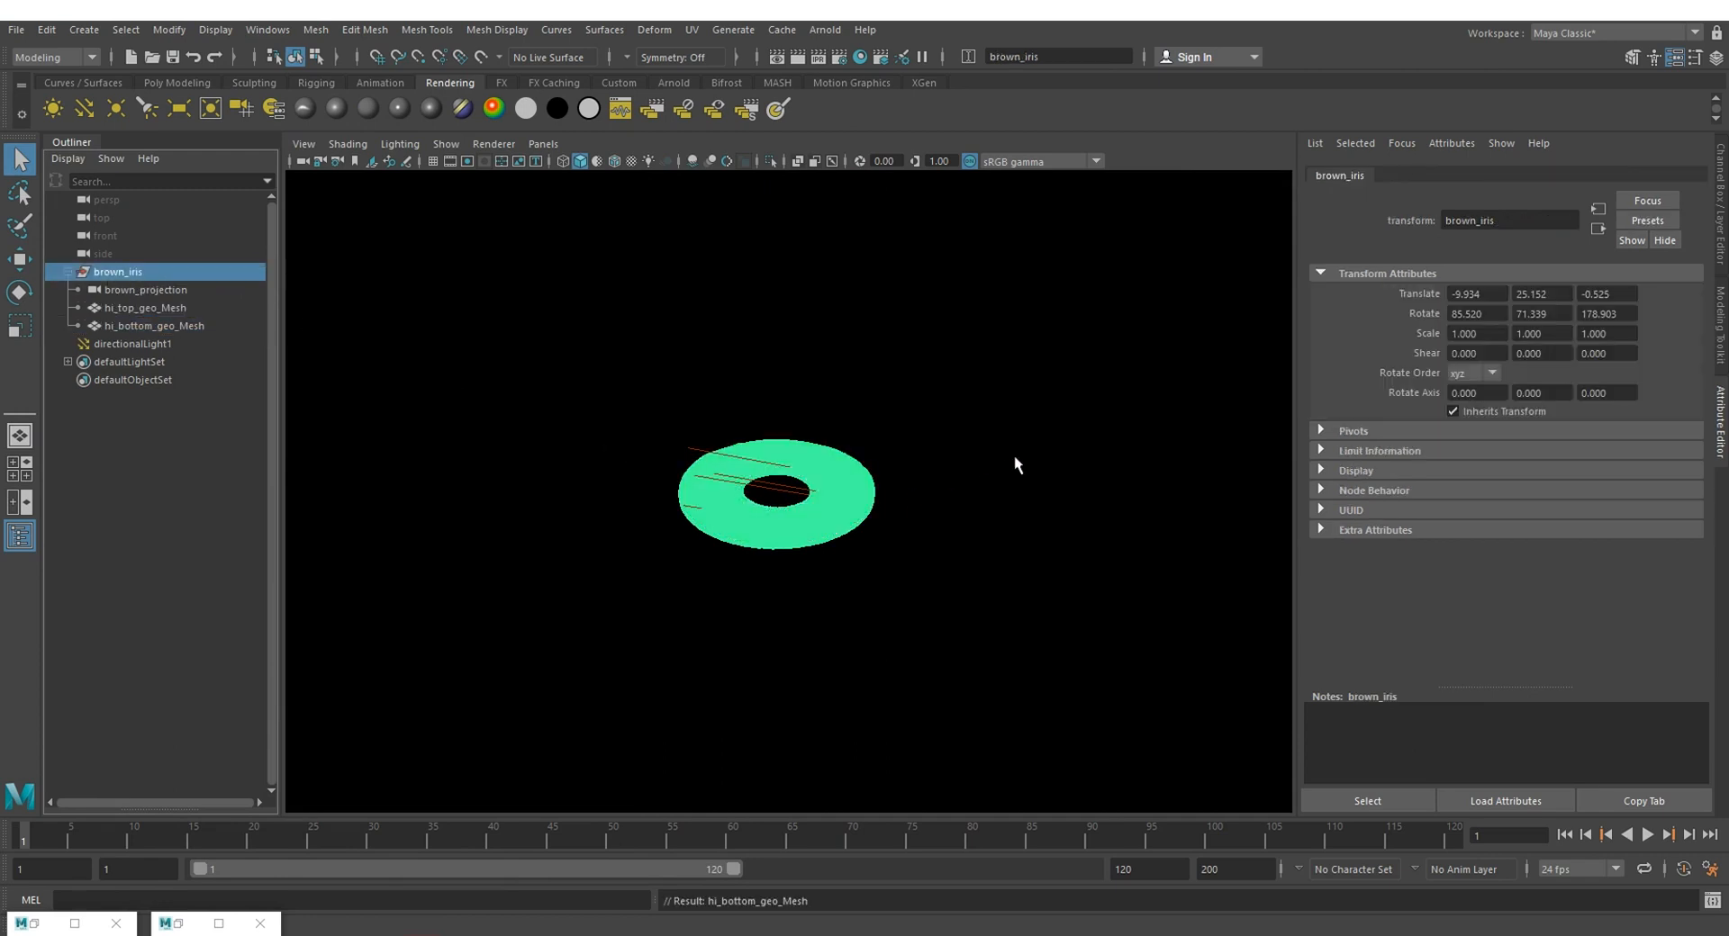
pyautogui.keyDown('alt'); pyautogui.moveTo(1014, 462); pyautogui.dragTo(374, 371, button='right'); pyautogui.keyUp('alt')
pyautogui.click(116, 269)
pyautogui.press('w')
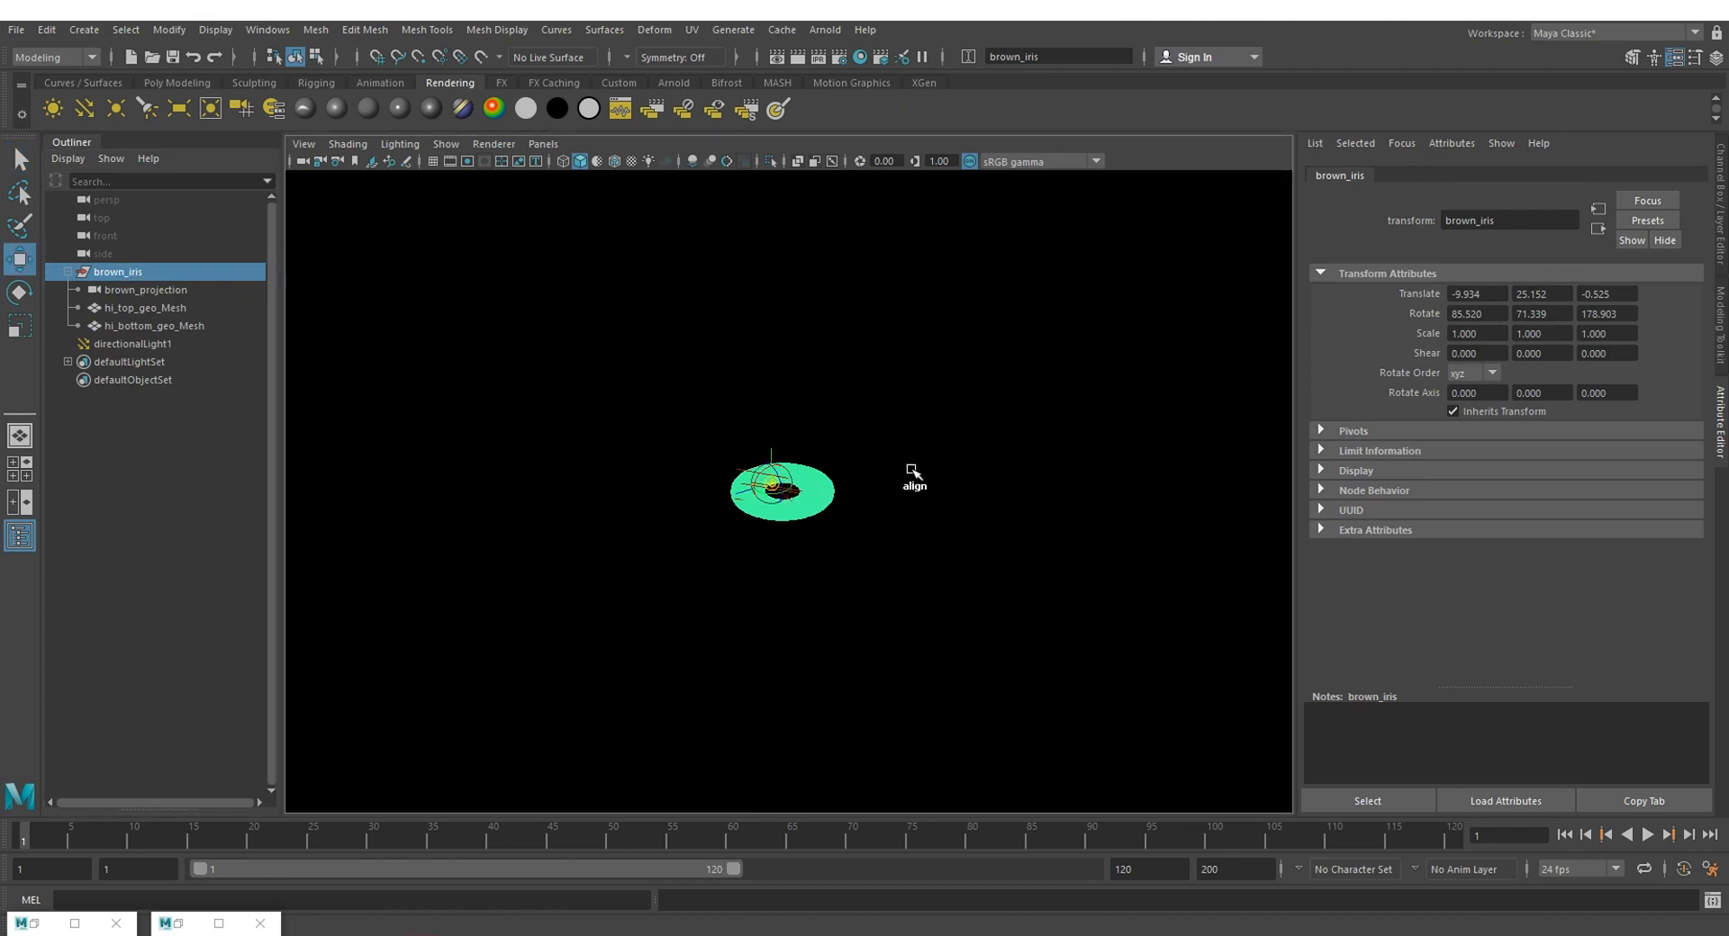
pyautogui.keyDown('alt'); pyautogui.moveTo(914, 469); pyautogui.dragTo(474, 371); pyautogui.keyUp('alt')
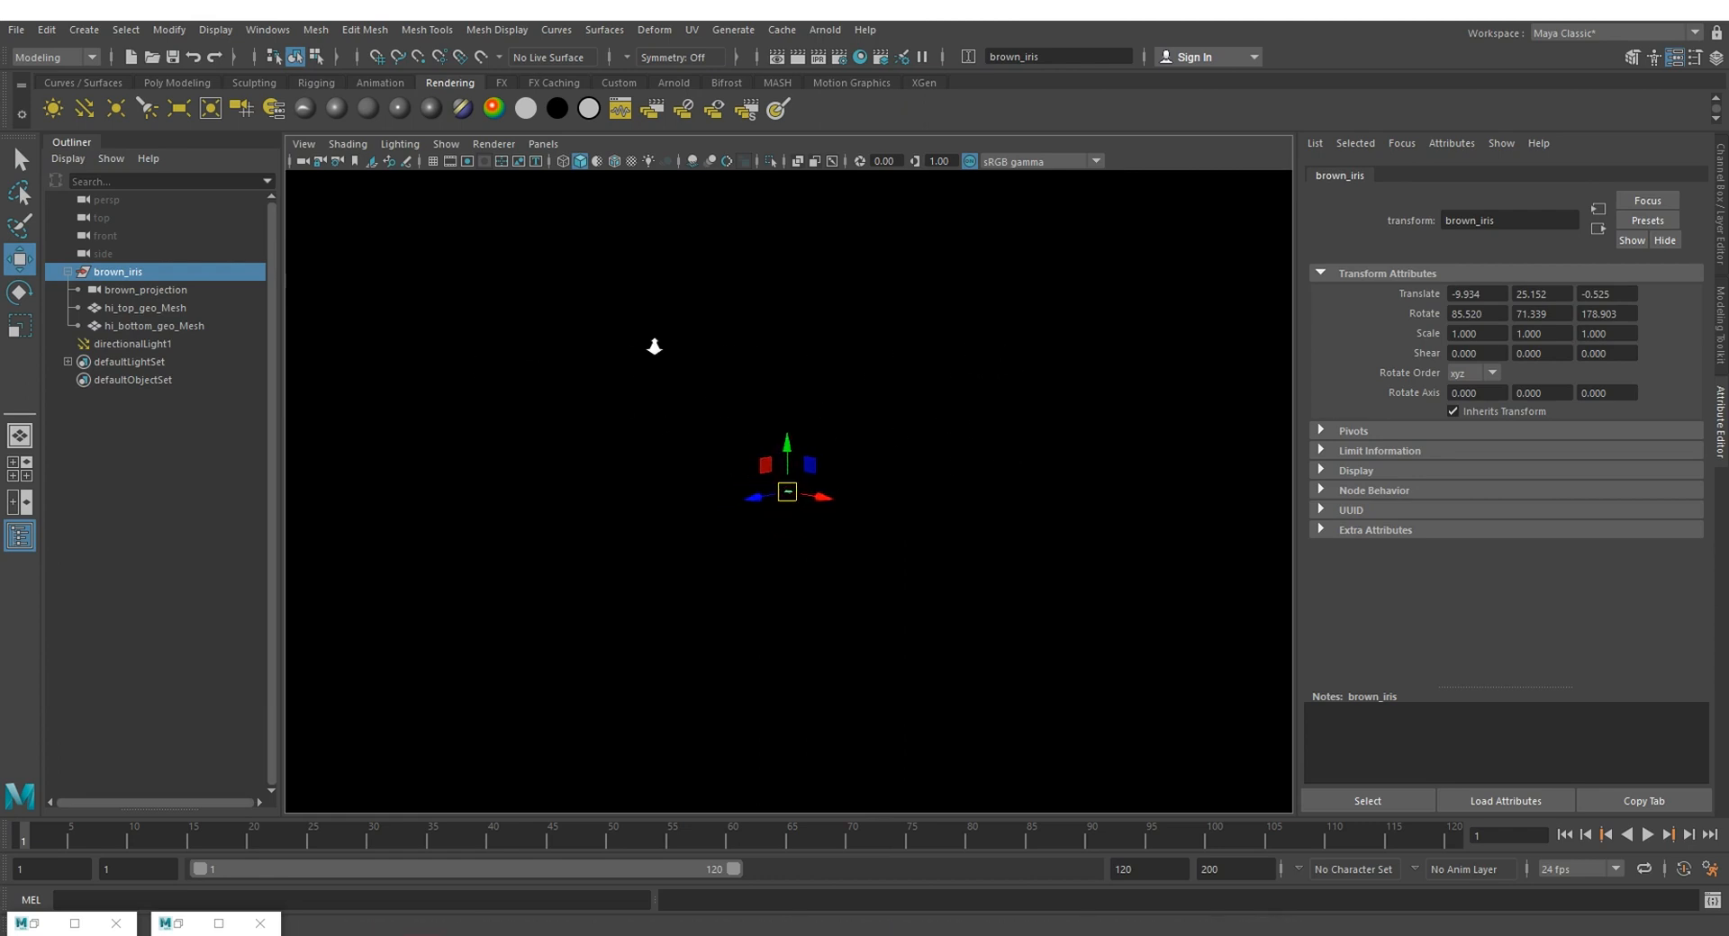
pyautogui.keyDown('alt'); pyautogui.moveTo(657, 346); pyautogui.dragTo(897, 536); pyautogui.keyUp('alt')
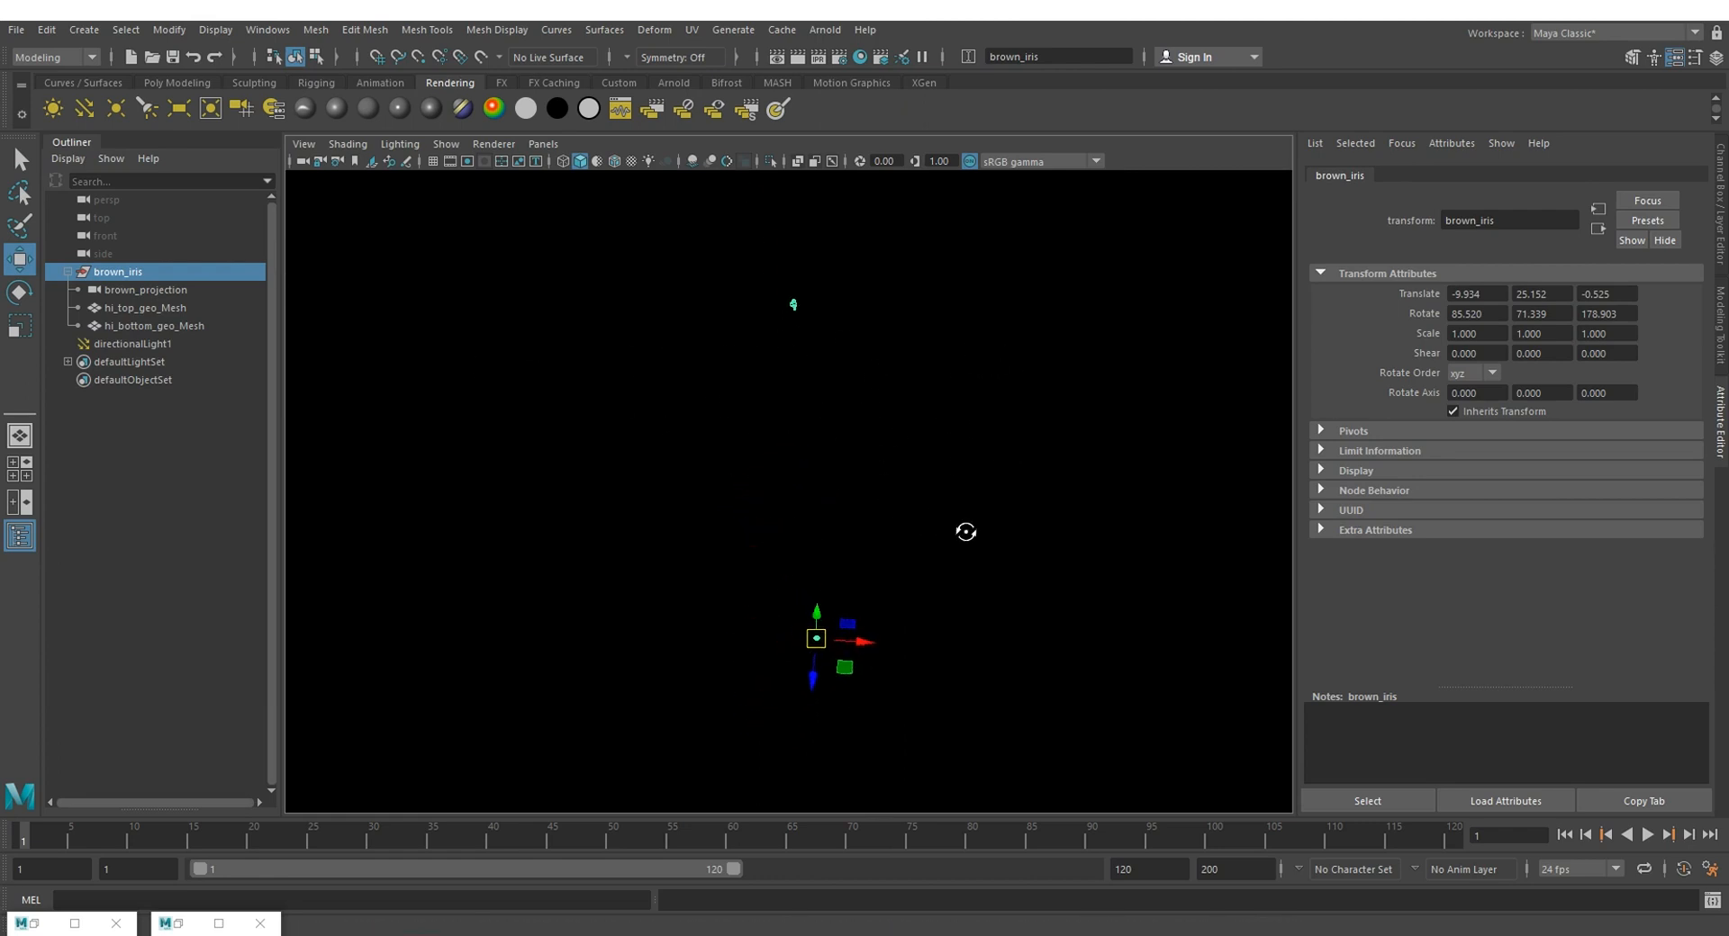
pyautogui.press('e')
pyautogui.moveTo(851, 647); pyautogui.dragTo(918, 385)
pyautogui.press('w')
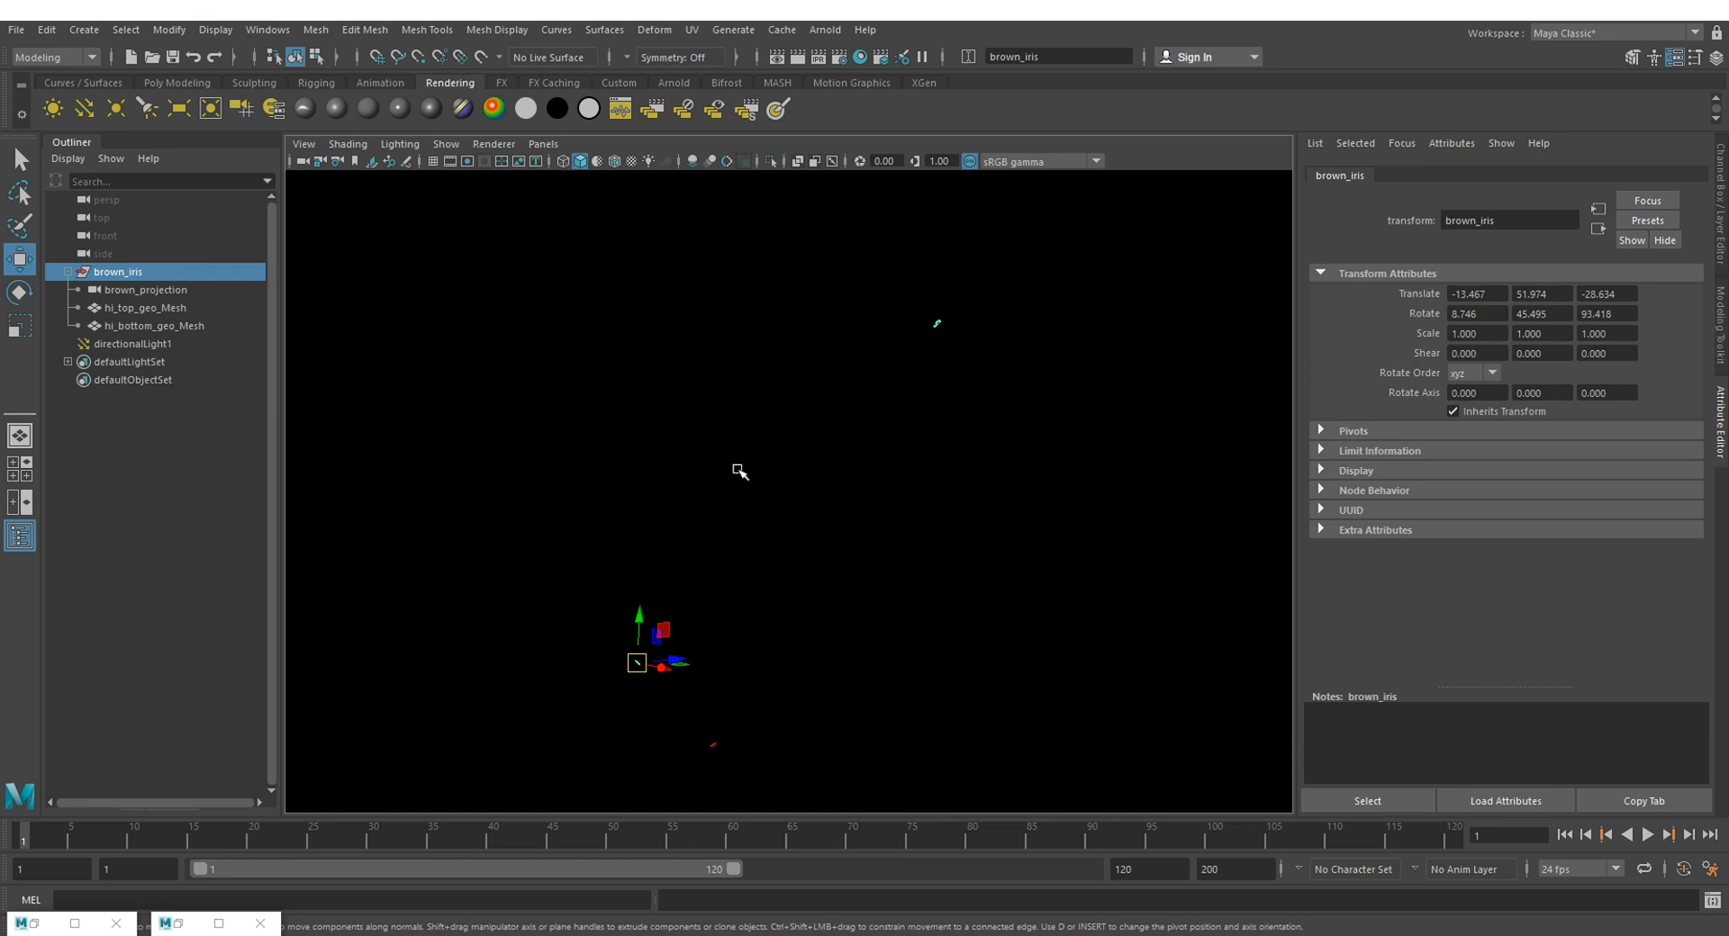
# Step: Select both iris meshes, frame them face-on in the viewport, and clear the selection
pyautogui.keyDown('alt'); pyautogui.moveTo(819, 546); pyautogui.dragTo(741, 590); pyautogui.keyUp('alt')
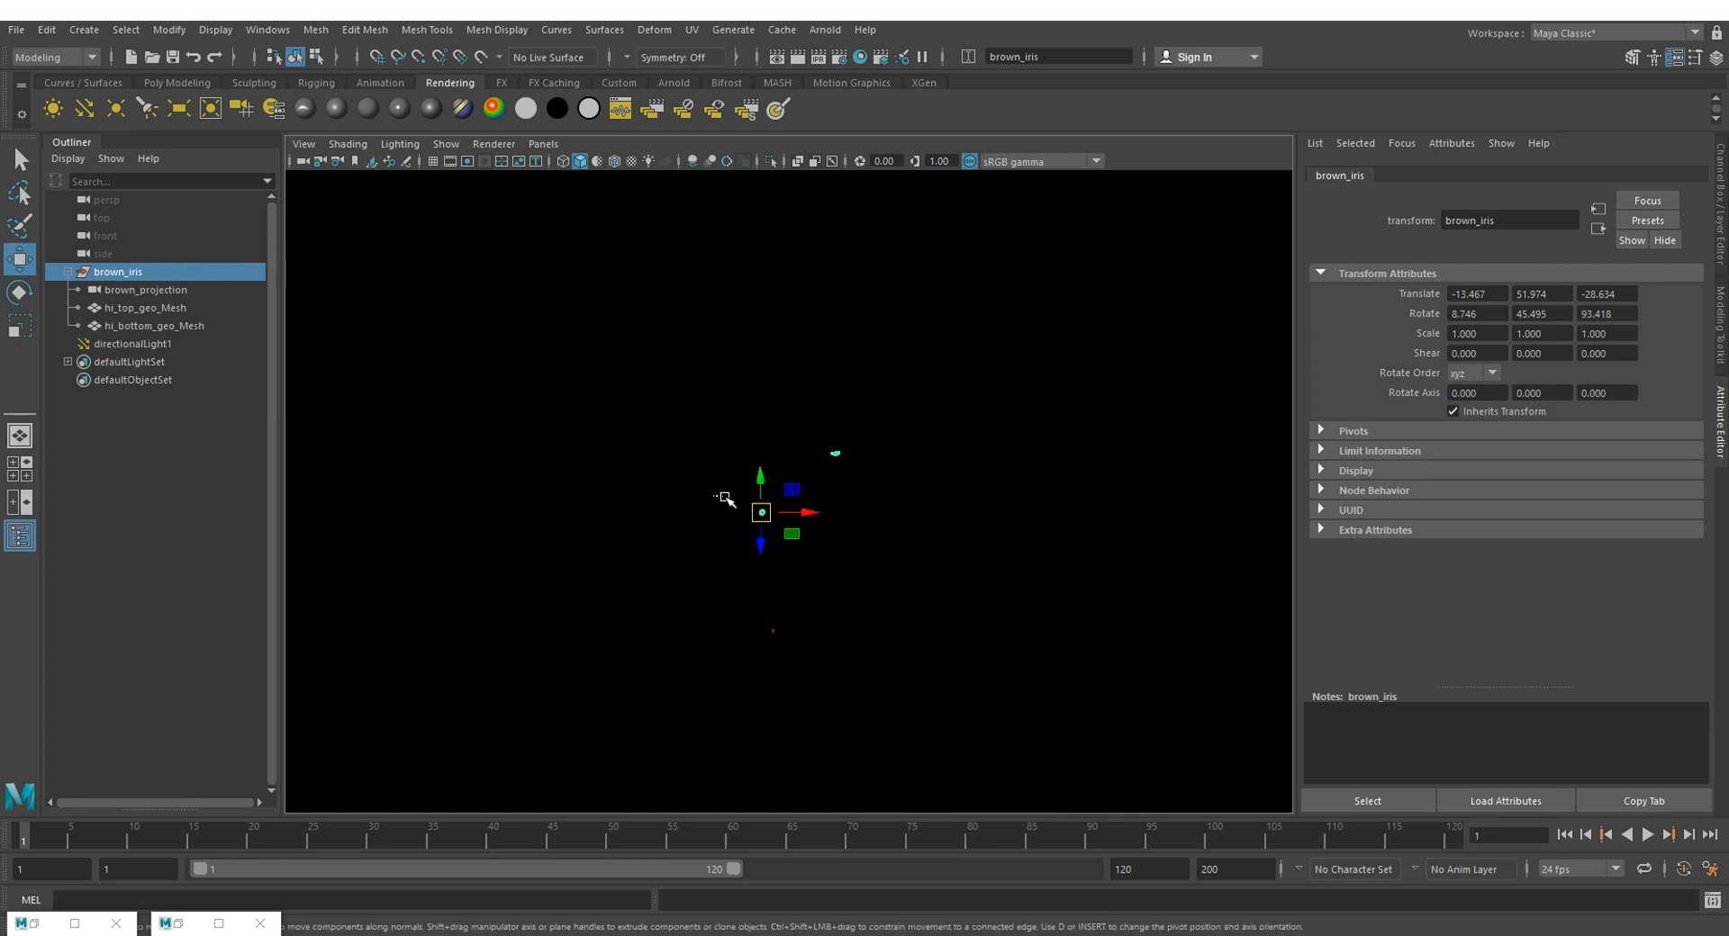
pyautogui.moveTo(720, 496); pyautogui.dragTo(786, 535)
pyautogui.press('f')
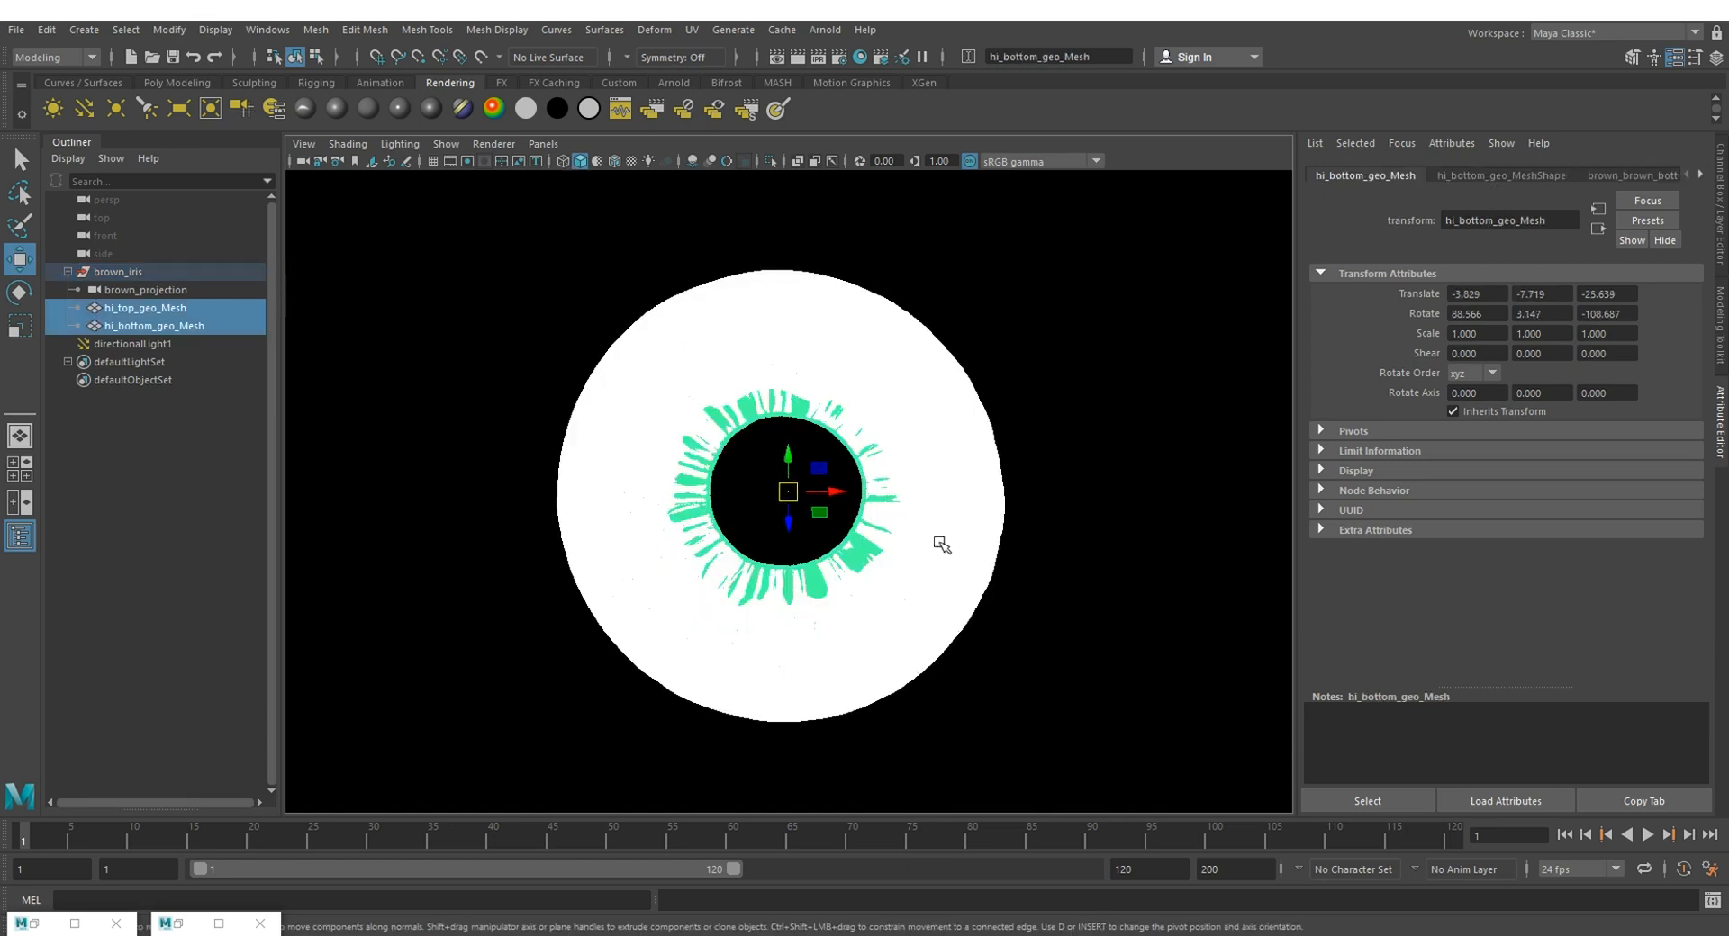
pyautogui.keyDown('alt'); pyautogui.moveTo(937, 544); pyautogui.dragTo(1085, 513); pyautogui.keyUp('alt')
pyautogui.click(1110, 503)
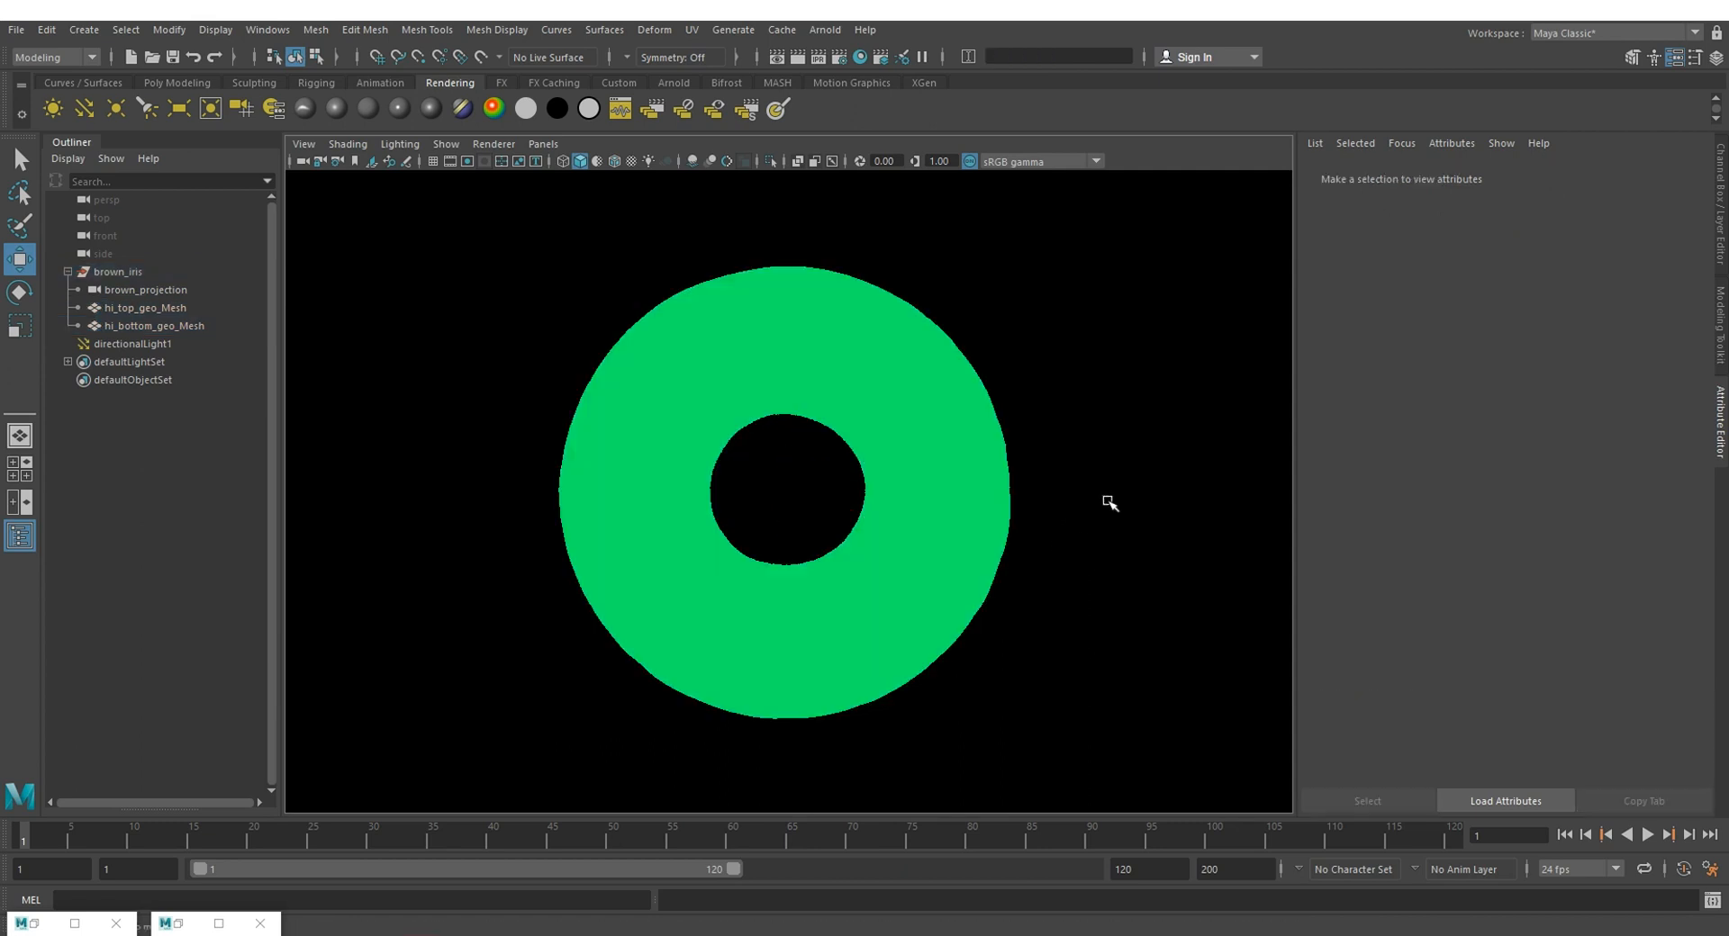